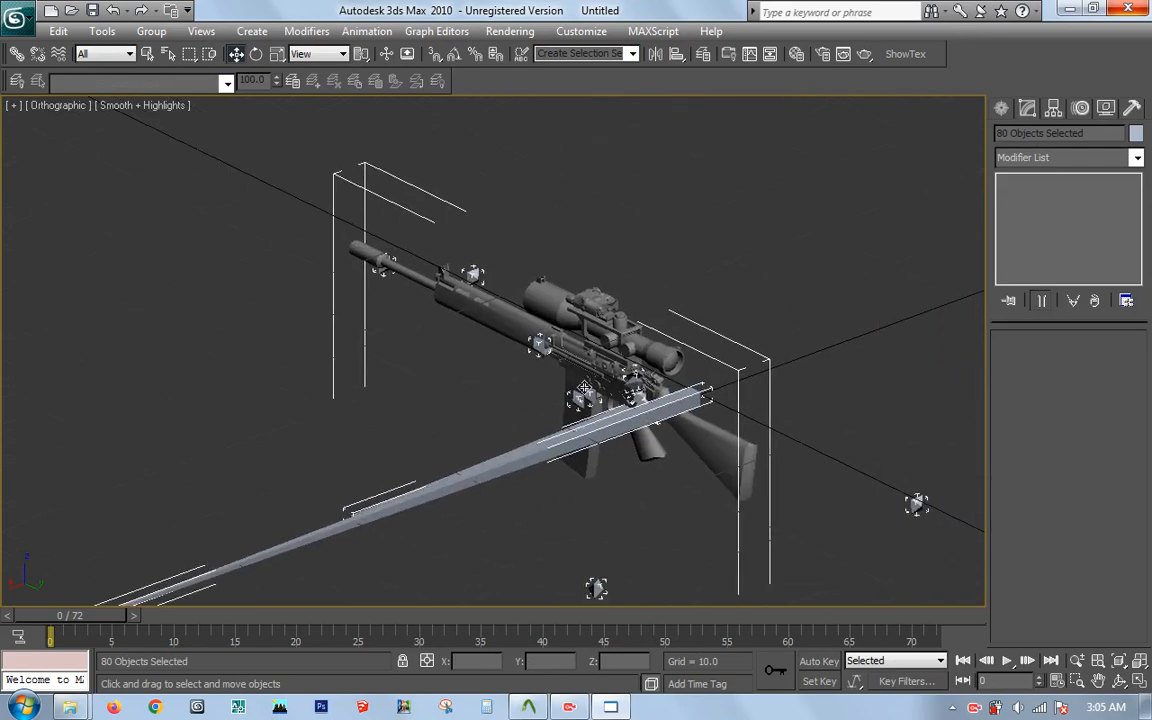
Step: Delete every object in the scene except the scoped rifle mesh, and select that mesh
middle_click_drag(513, 361, 569, 562, "alt")
scroll(632, 226, "up", 4)
middle_click_drag(632, 226, 618, 291)
left_click(1096, 302)
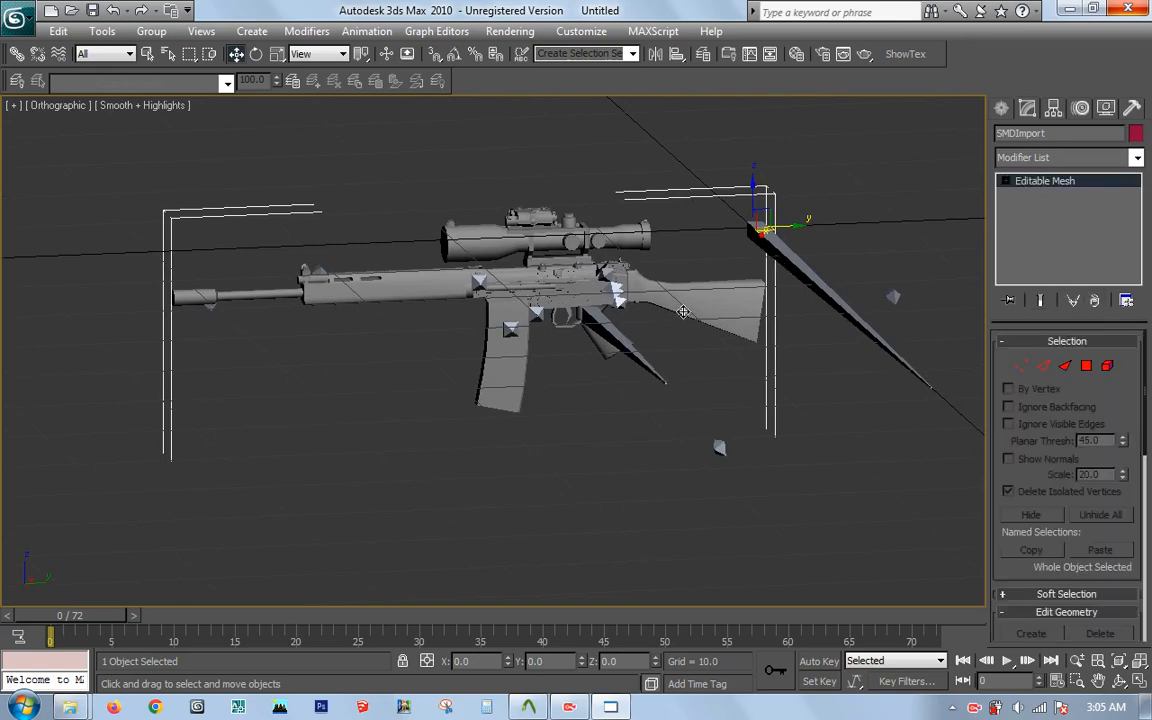
key("ctrl+a")
left_click(541, 233, "alt")
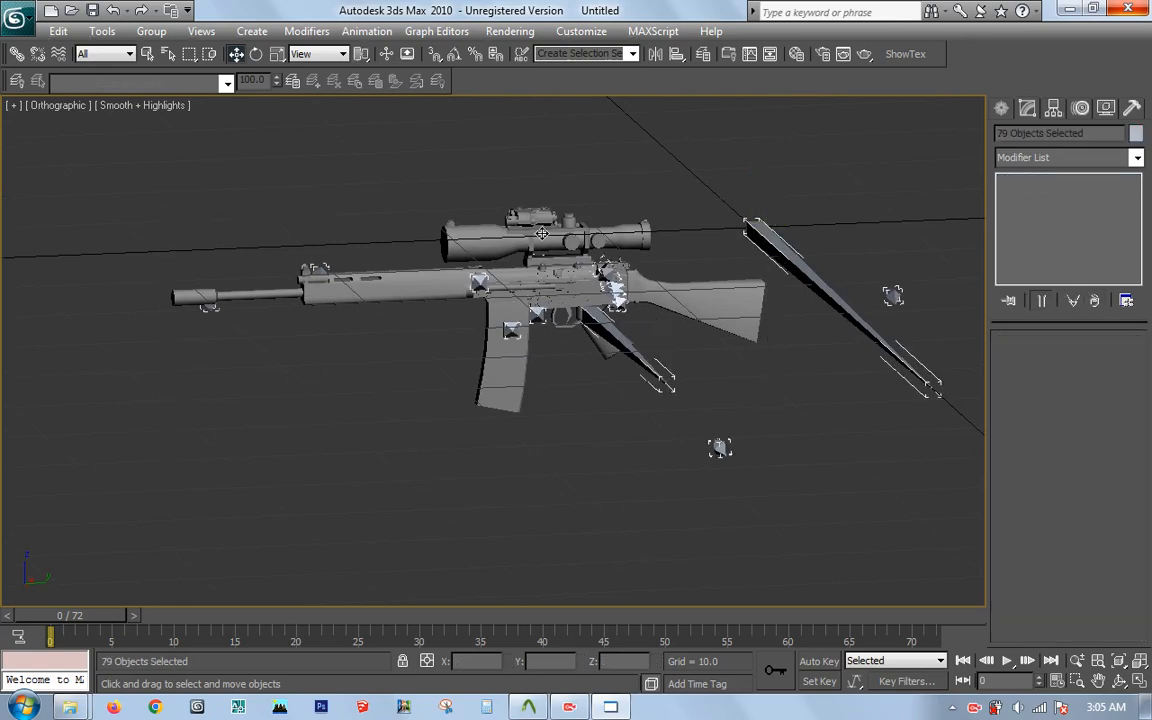
key("Delete")
left_click(541, 233)
Step: Import the Source SMD rifle with its mesh, smoothing normals, materials, bones and skinning, and select its mw19 fal mesh
scroll(565, 282, "down", 10)
scroll(565, 282, "up", 6)
left_click(14, 14)
left_click(59, 263)
double_click(71, 125)
key("Return")
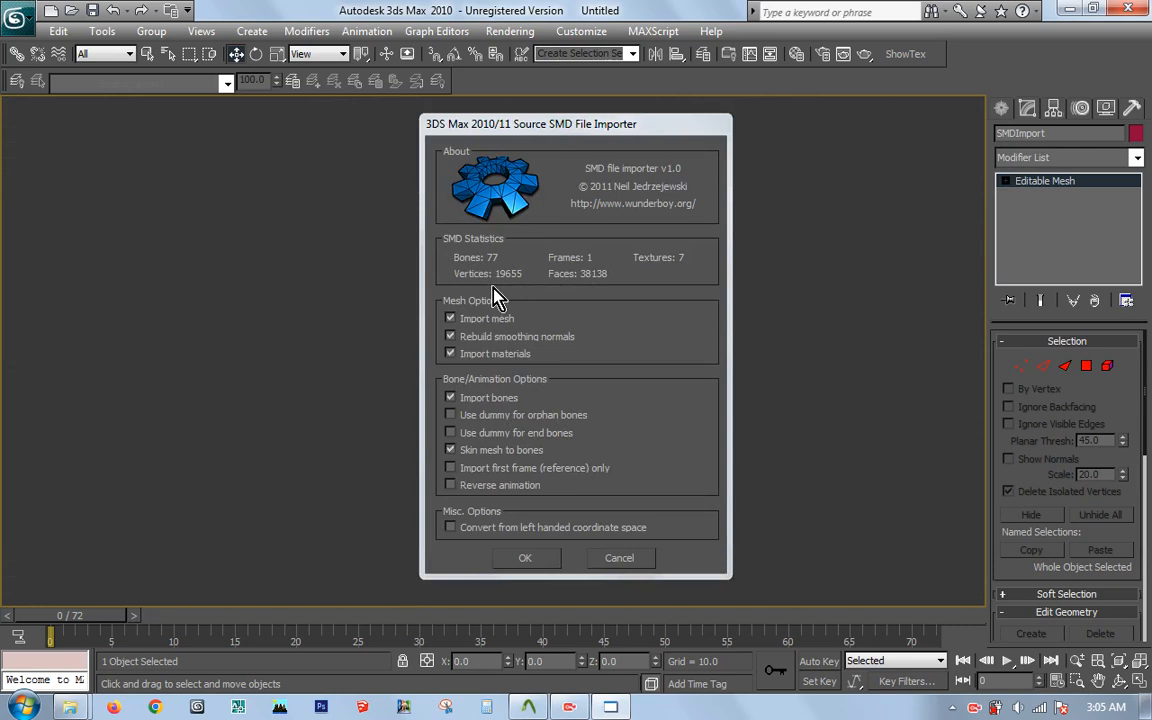
left_click(538, 558)
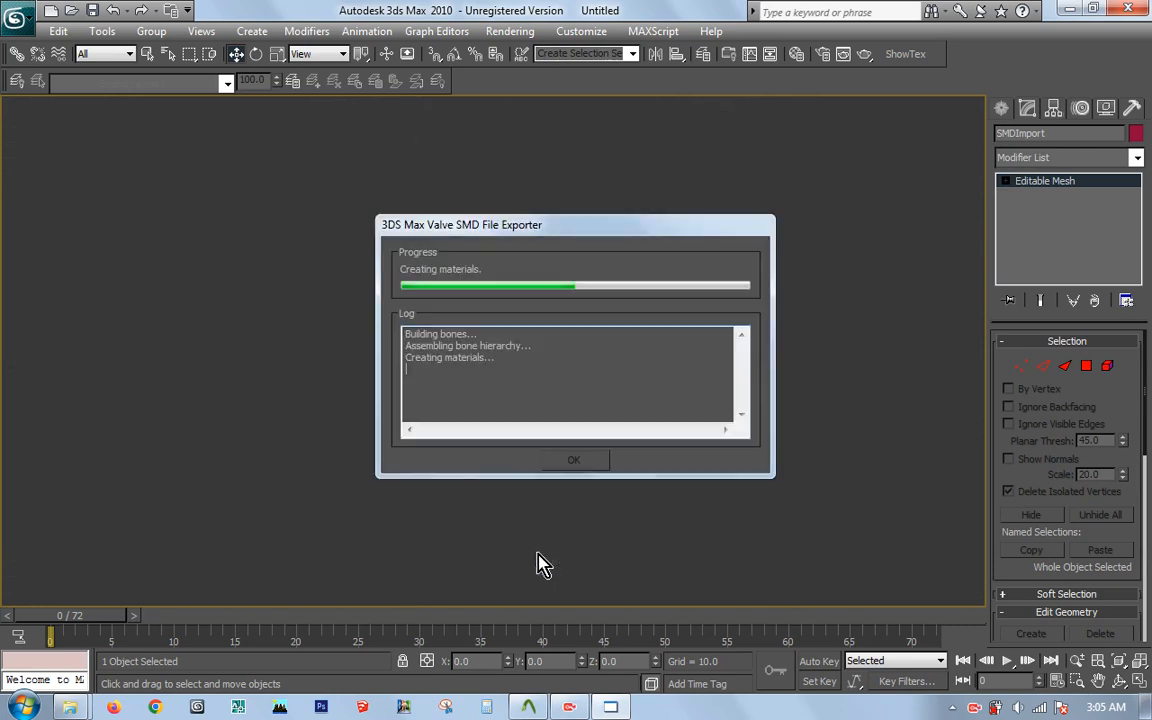
key("Return")
left_click(596, 462)
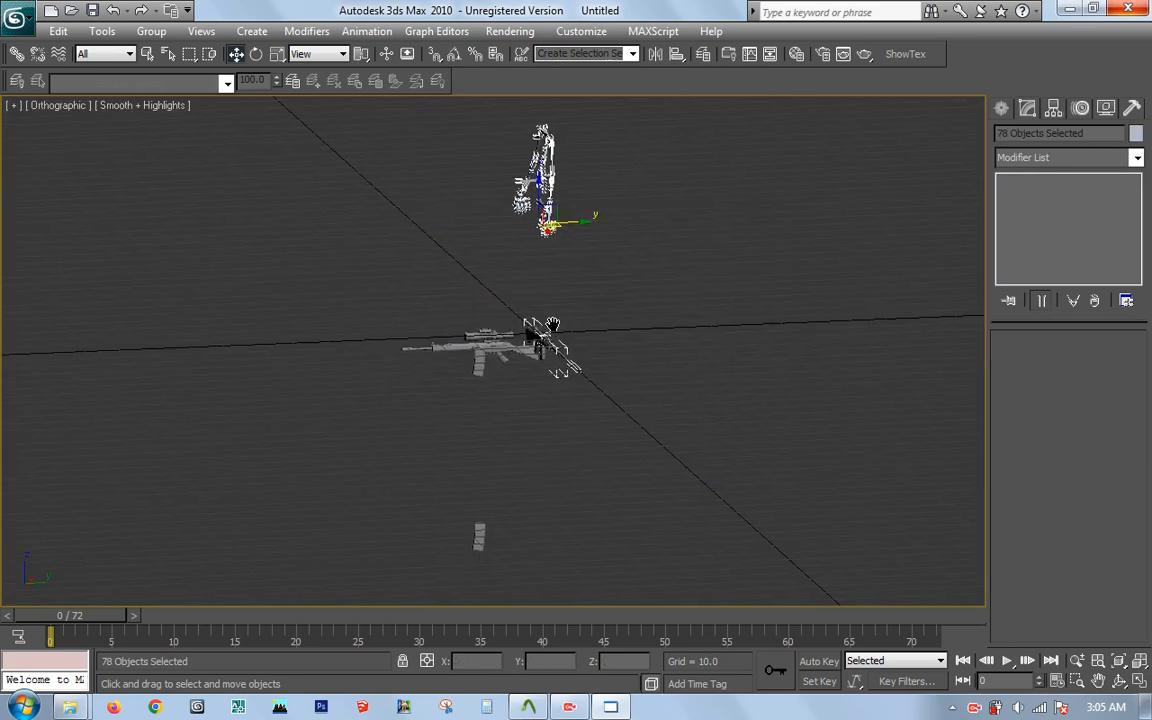
scroll(546, 342, "up", 8)
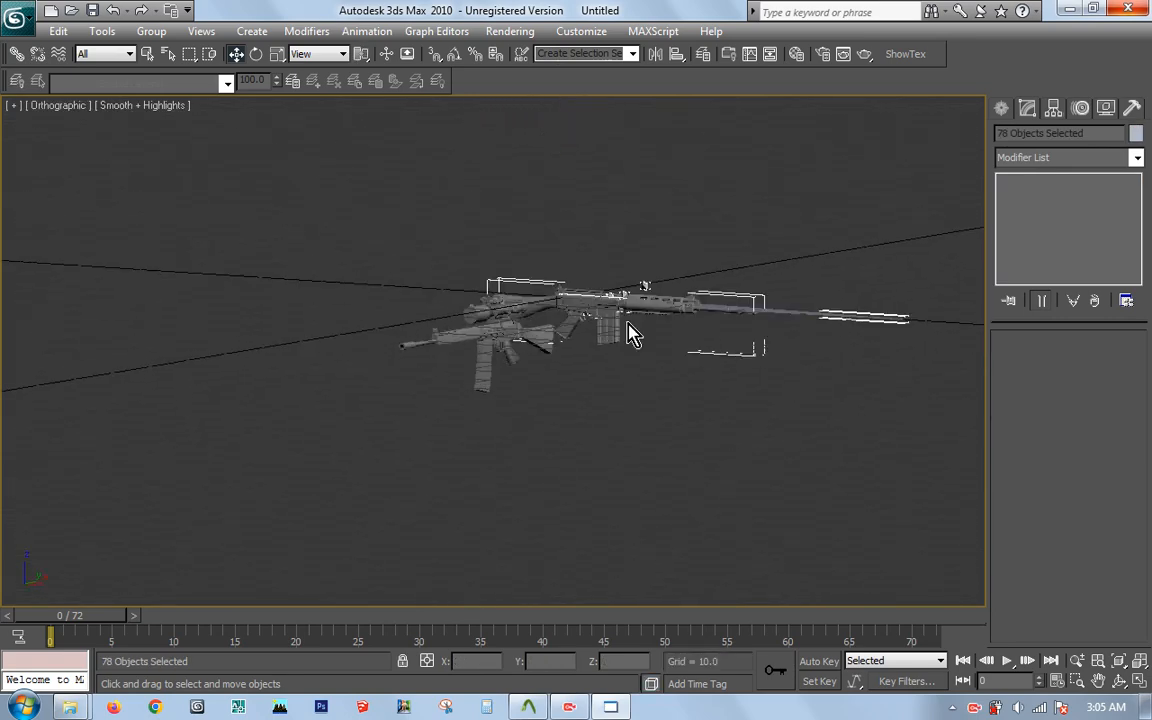
middle_click_drag(630, 329, 492, 374)
left_click(756, 223)
left_click(695, 306)
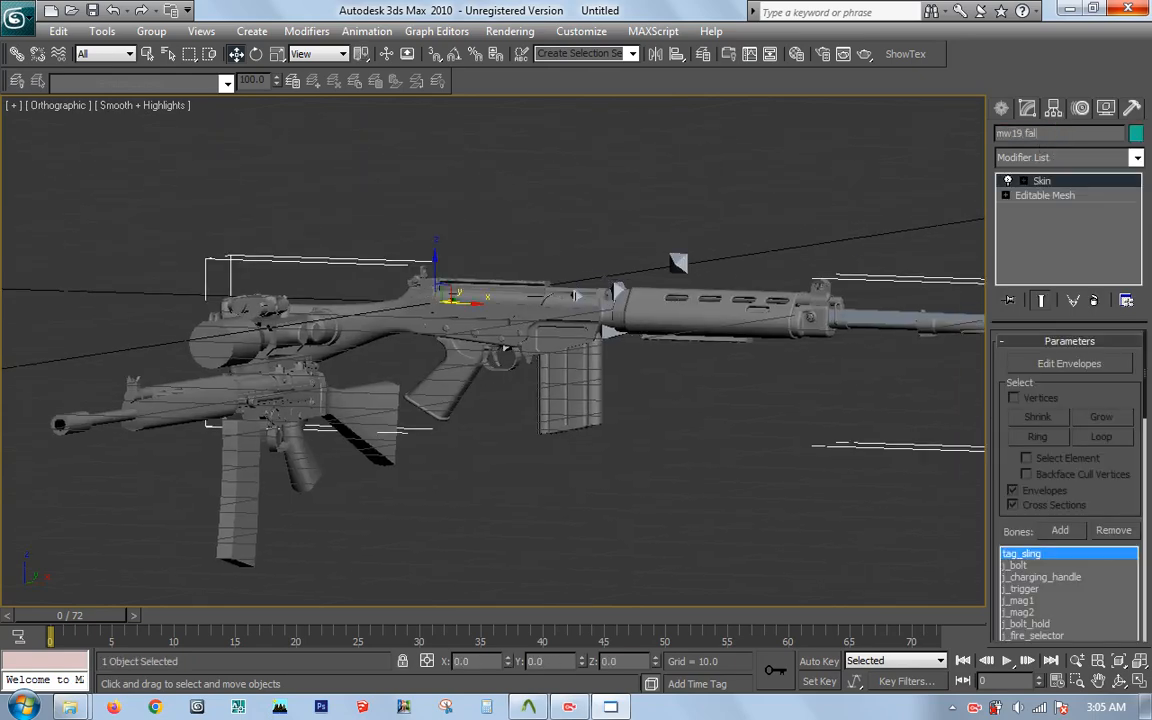
middle_click_drag(720, 268, 764, 251)
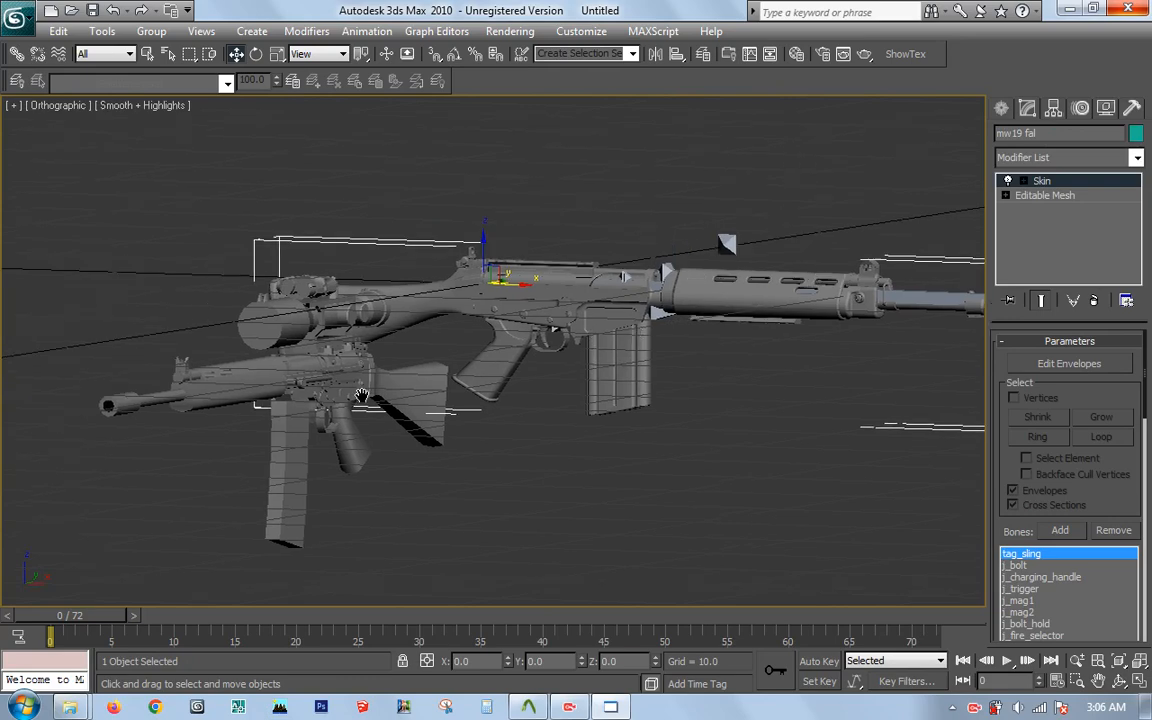
Step: Delete the stray magazine element far below the scoped rifle from the SMDImport mesh
left_click(347, 386)
scroll(702, 378, "down", 3)
middle_click_drag(702, 378, 621, 320, "alt")
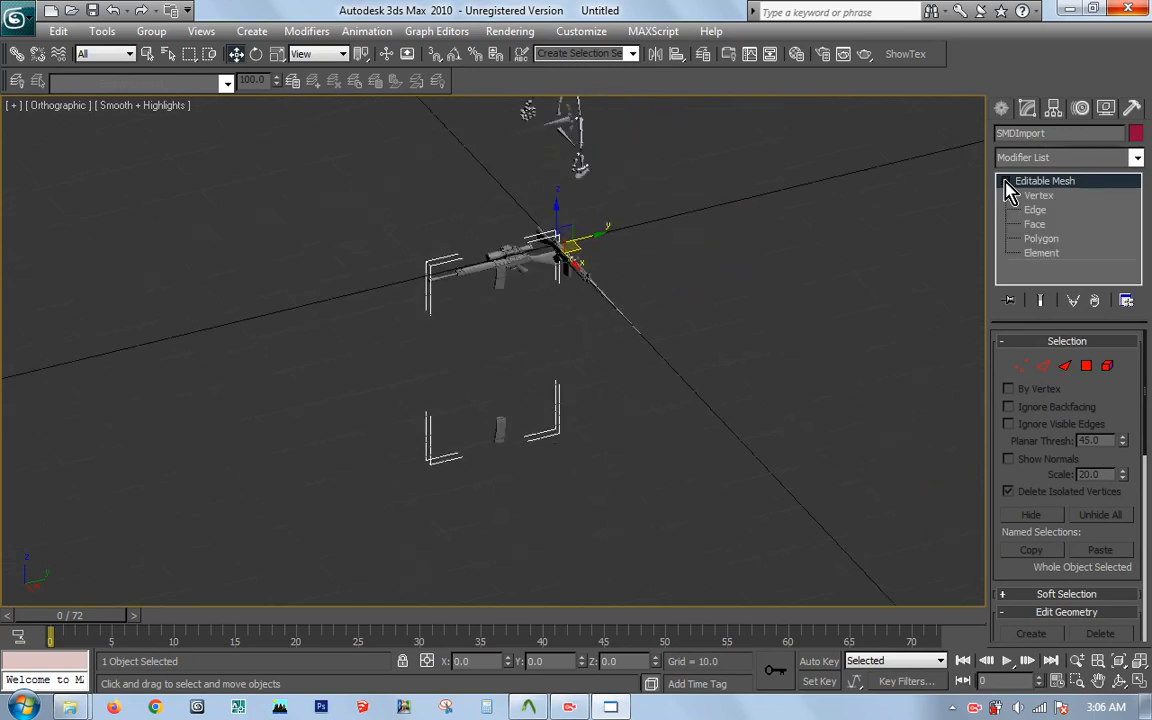
left_click(1036, 253)
left_click_drag(667, 385, 380, 503)
scroll(1118, 430, "down", 5)
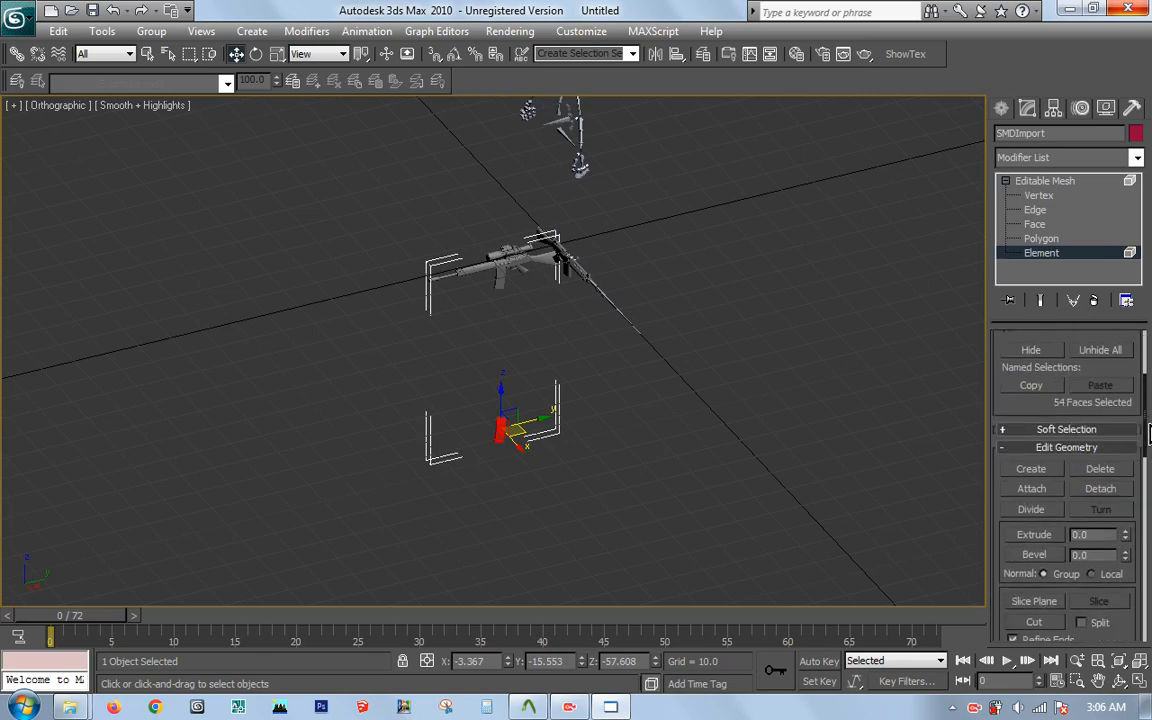
left_click(1100, 422)
scroll(540, 312, "up", 3)
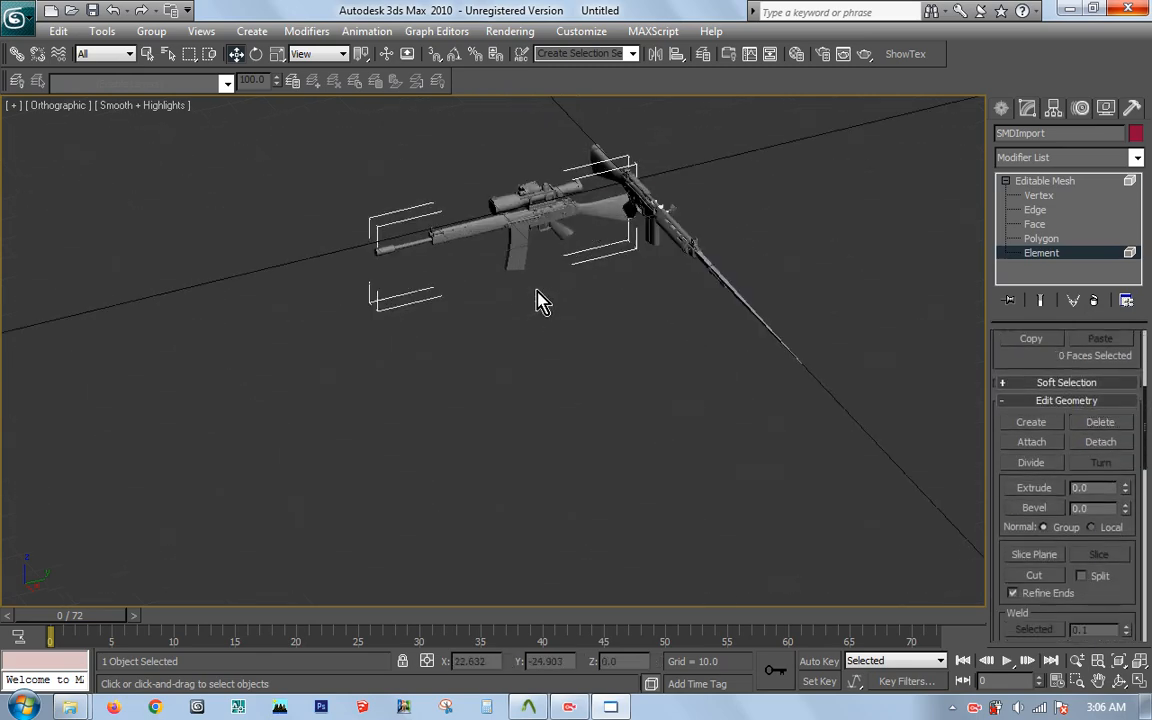
left_click(1045, 181)
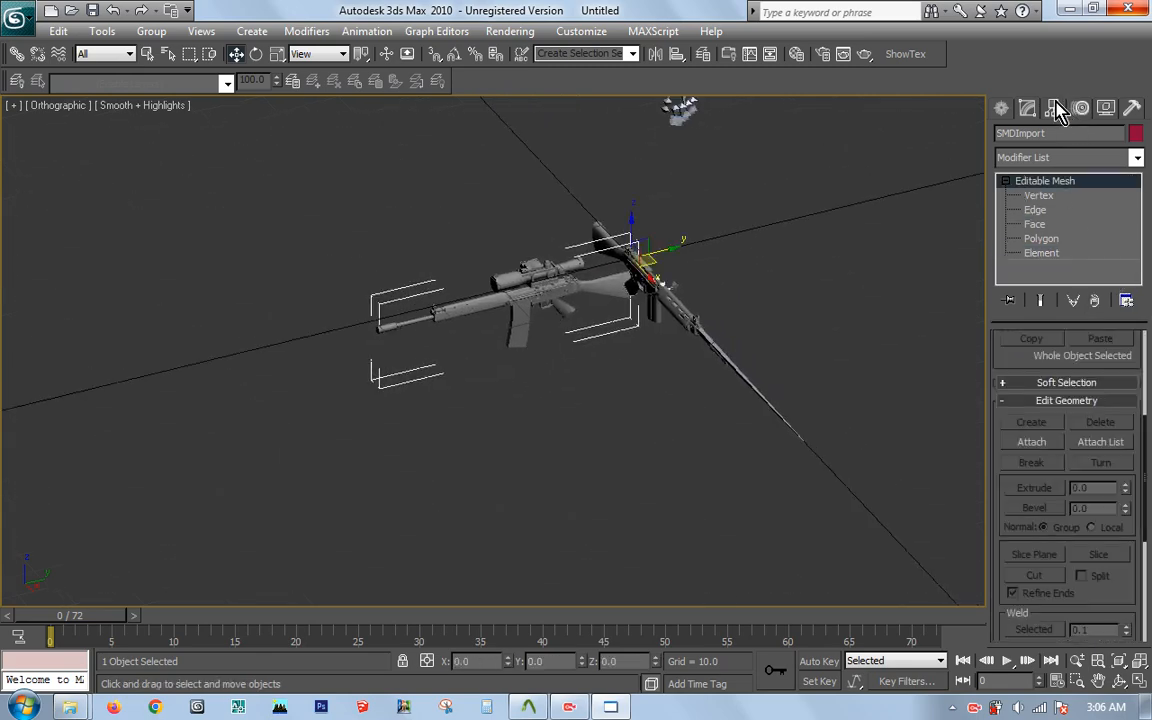
Step: Center the SMDImport mesh's pivot to the object
left_click(1056, 108)
left_click(1068, 222)
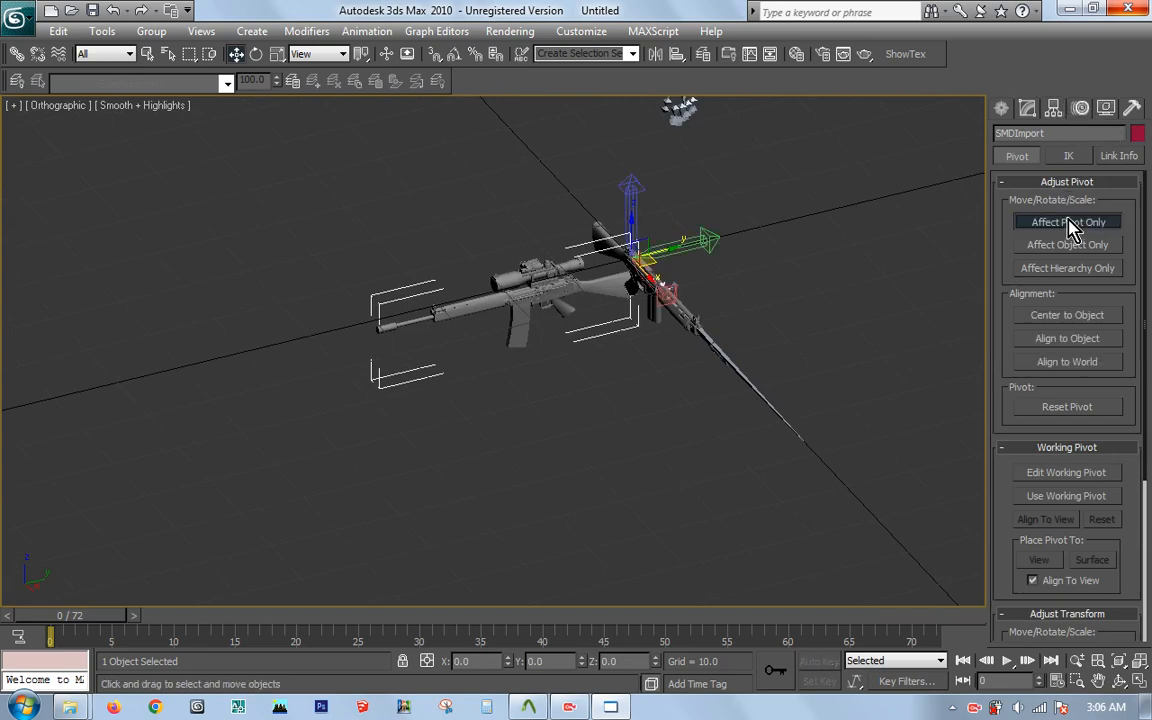
left_click(1056, 320)
left_click(1027, 108)
Step: Rotate the scoped rifle 90 degrees about the vertical axis so it points the same way as the mw19 fal rifle
scroll(636, 390, "up", 5)
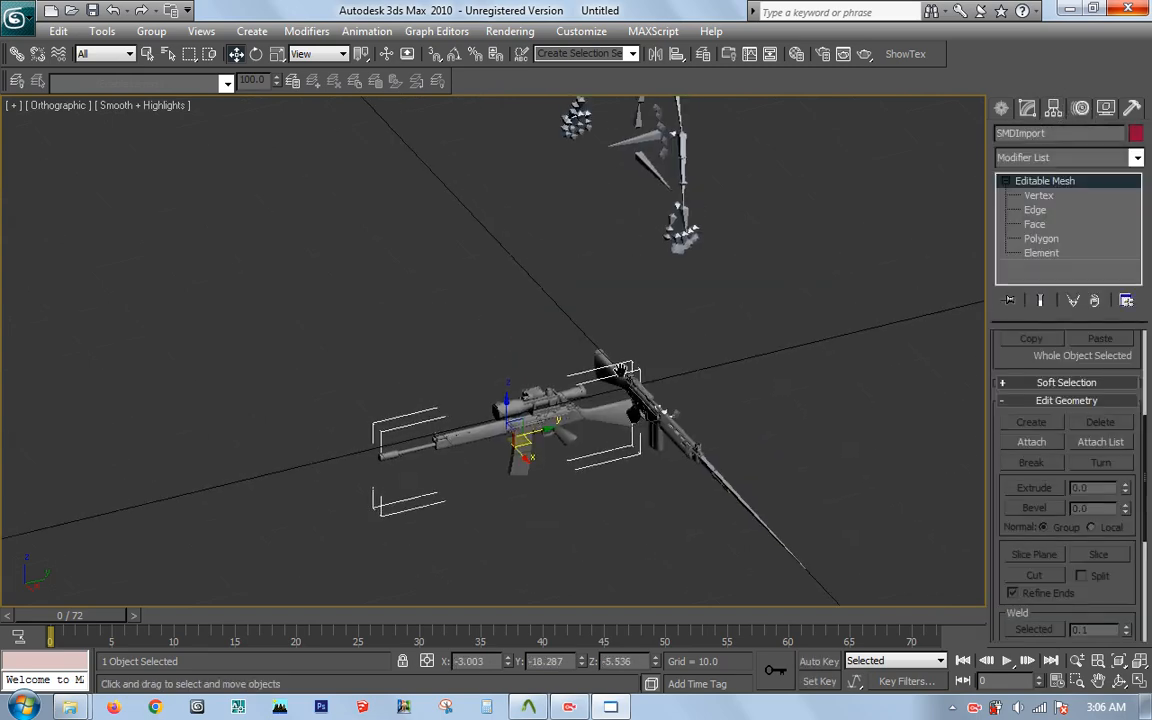
middle_click_drag(636, 390, 615, 360, "alt")
key("f")
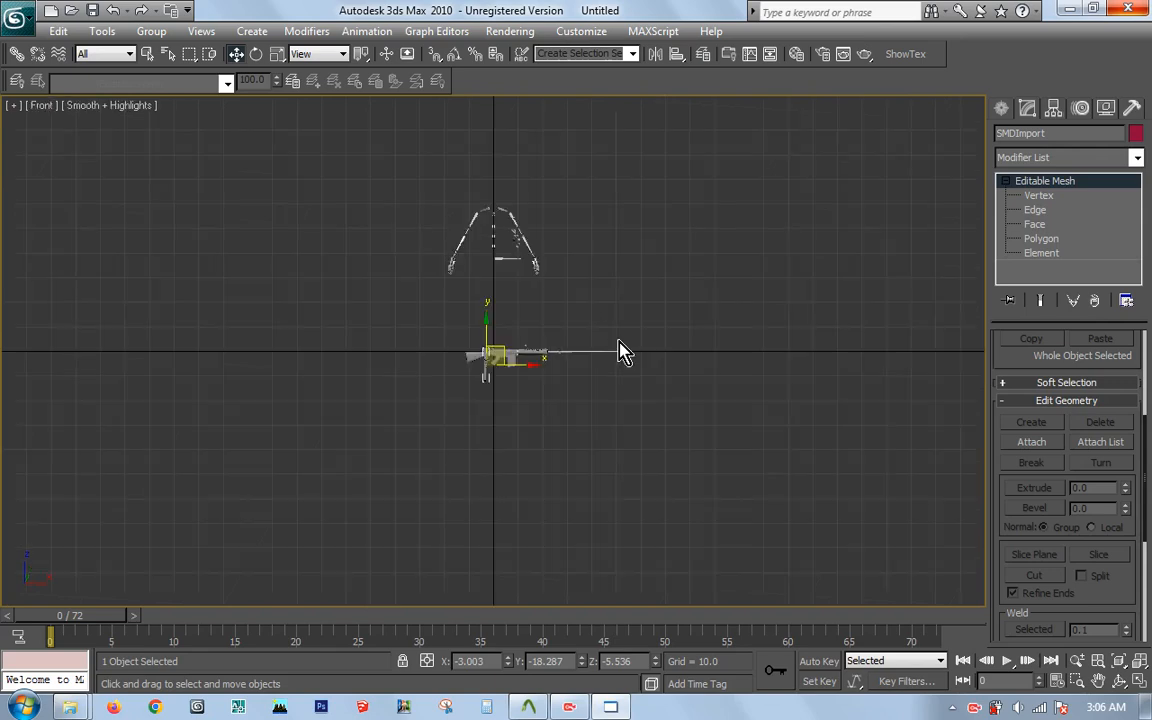
scroll(529, 358, "up", 3)
left_click(548, 330)
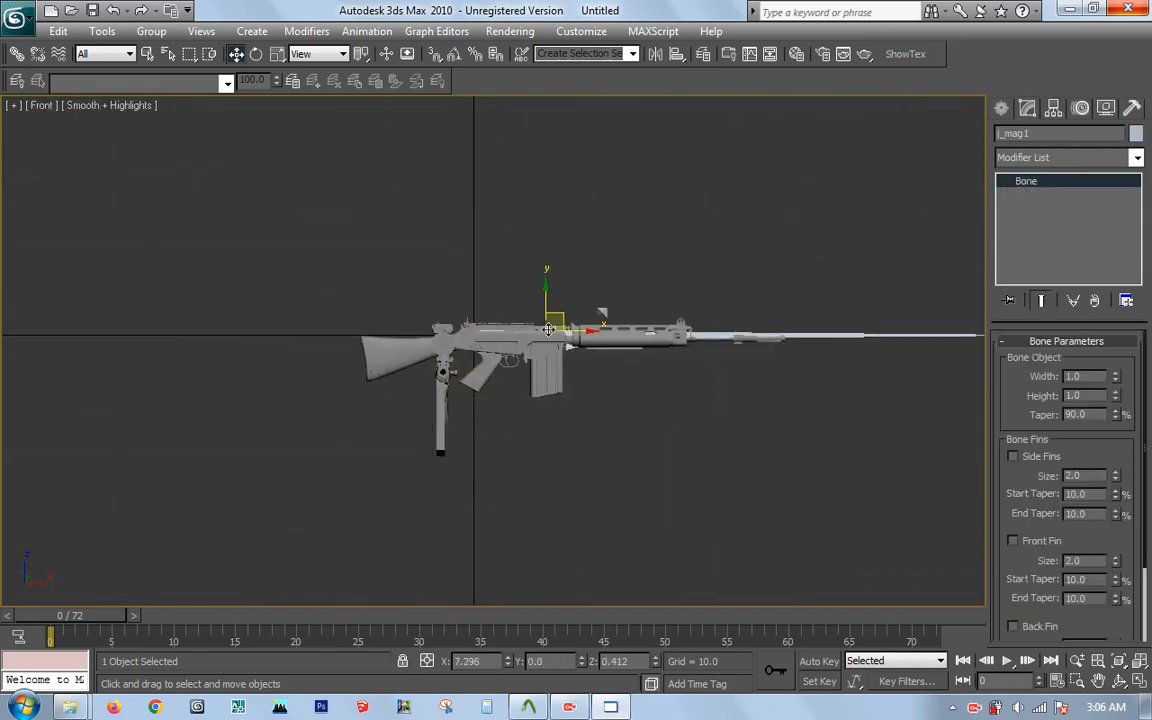
left_click(445, 395)
middle_click_drag(512, 390, 512, 362)
key("e")
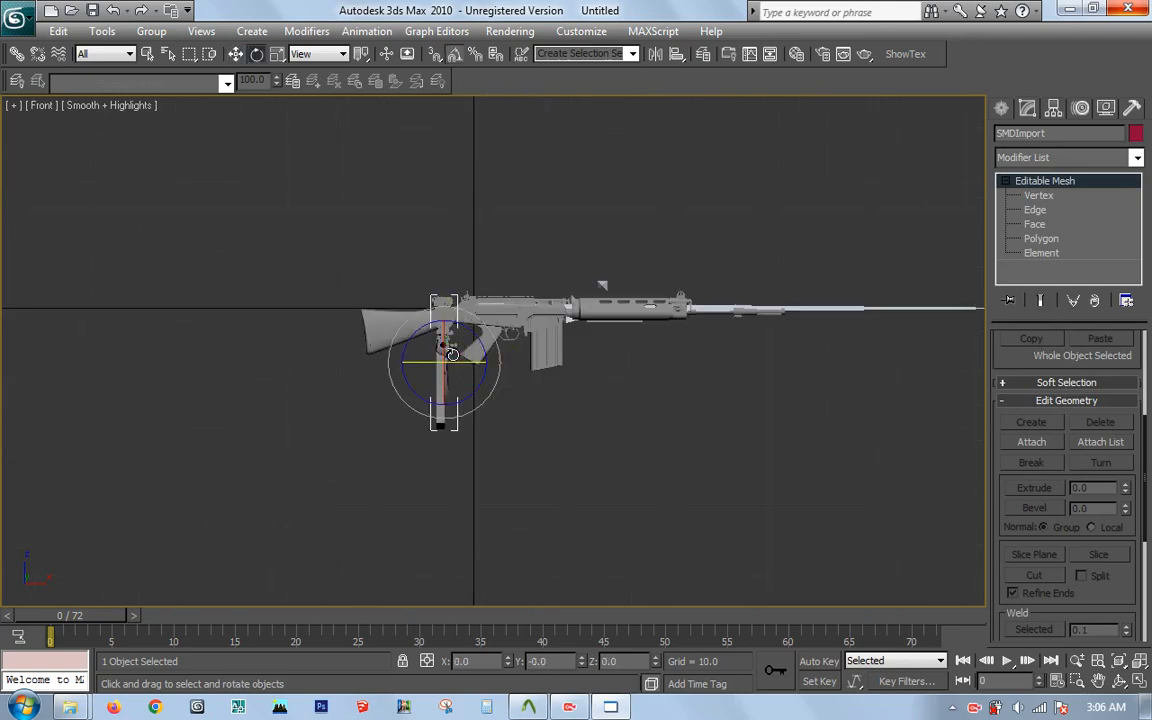
left_click_drag(466, 367, 538, 365)
middle_click_drag(641, 262, 635, 388, "alt")
Step: In a wireframe top view, move the scoped rifle toward the mw19 fal rifle, to X about 1.3, and set its Y position to 0
key("t")
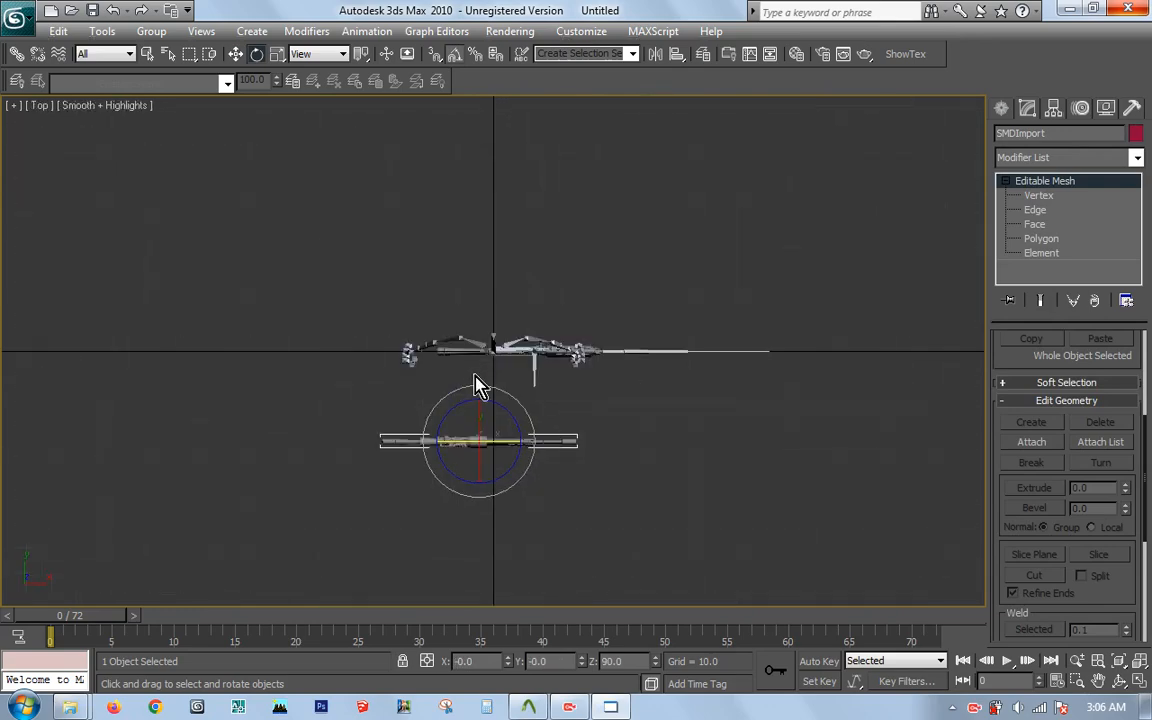
scroll(477, 385, "up", 5)
key("F3")
scroll(514, 430, "up", 5)
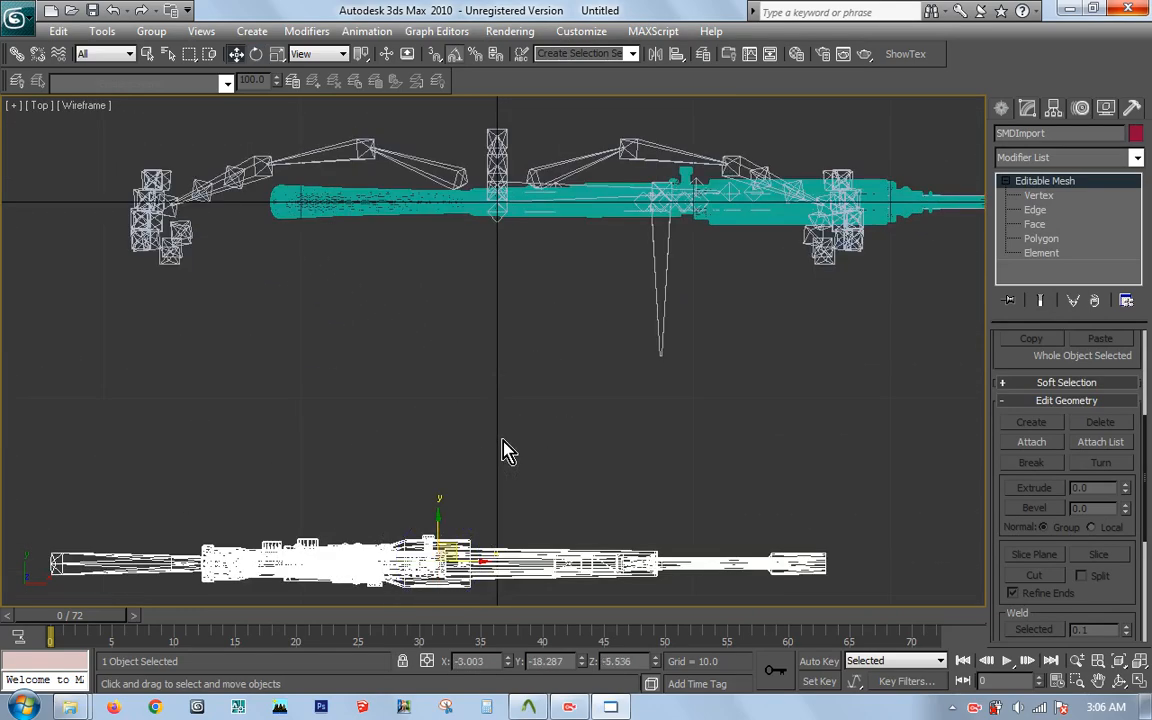
key("w")
left_click_drag(466, 497, 549, 302)
middle_click_drag(549, 302, 438, 399)
middle_click_drag(528, 548, 531, 598)
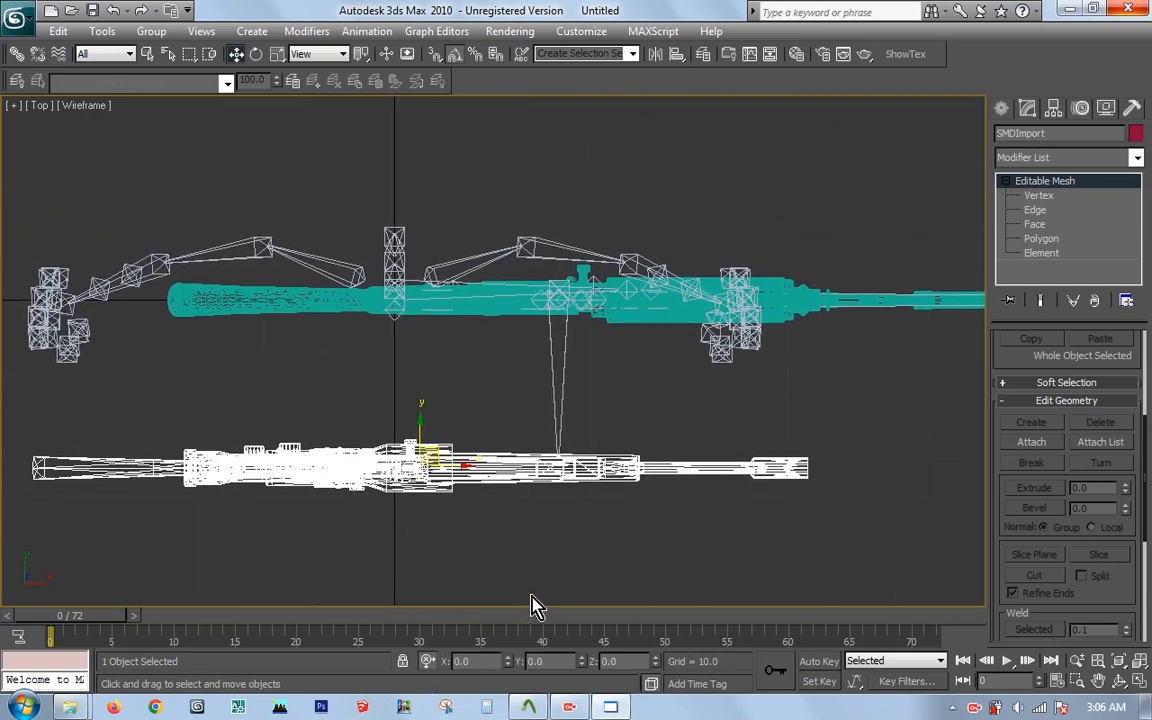
type("0")
key("Return")
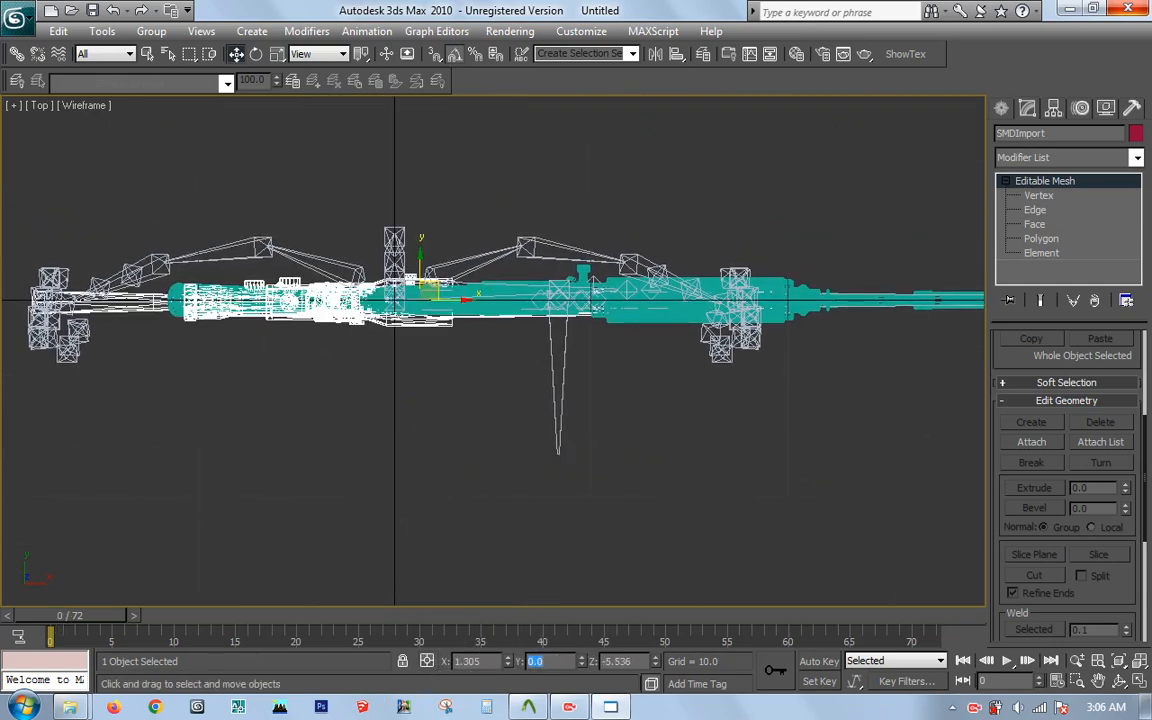
Step: Examine how the scoped rifle's stock and body line up with the world axis from above, using the four-viewport layout
scroll(244, 265, "up", 10)
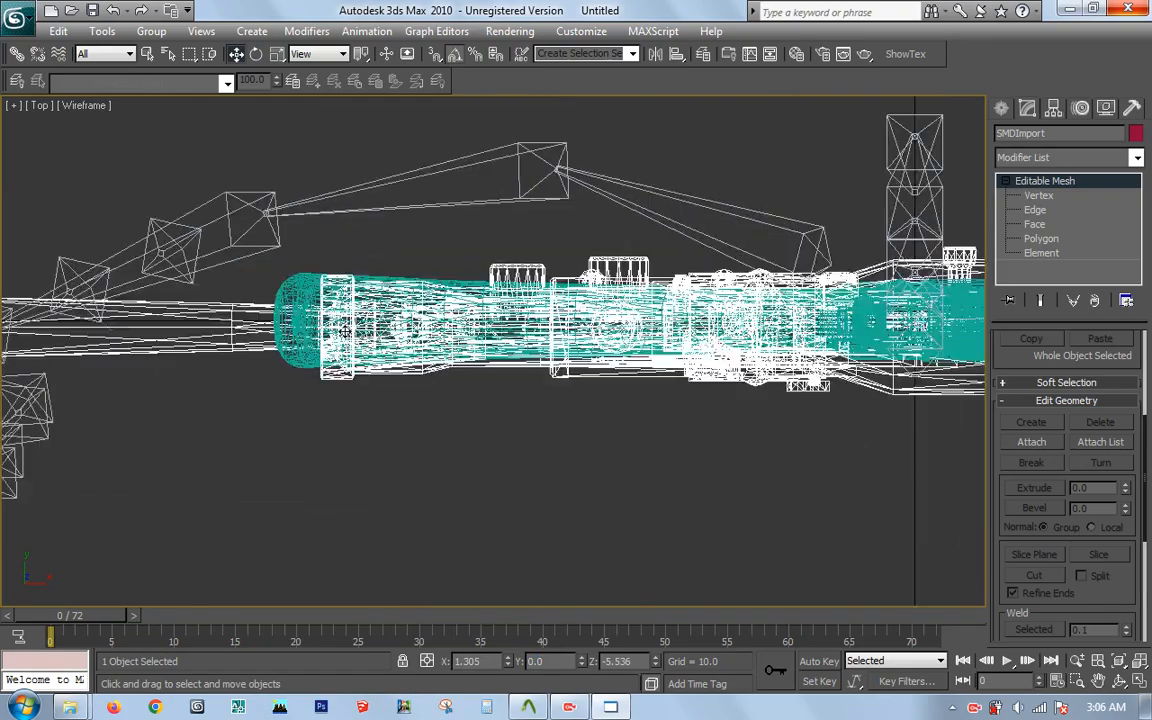
scroll(459, 344, "up", 5)
scroll(487, 361, "down", 15)
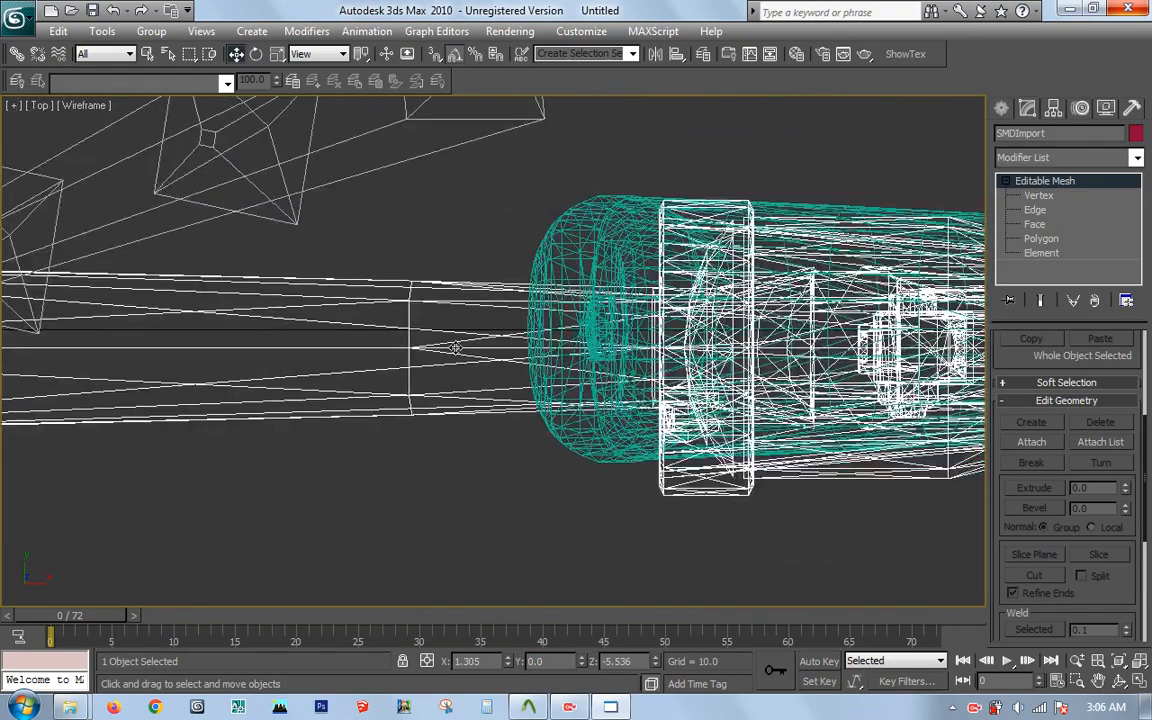
key("alt+w")
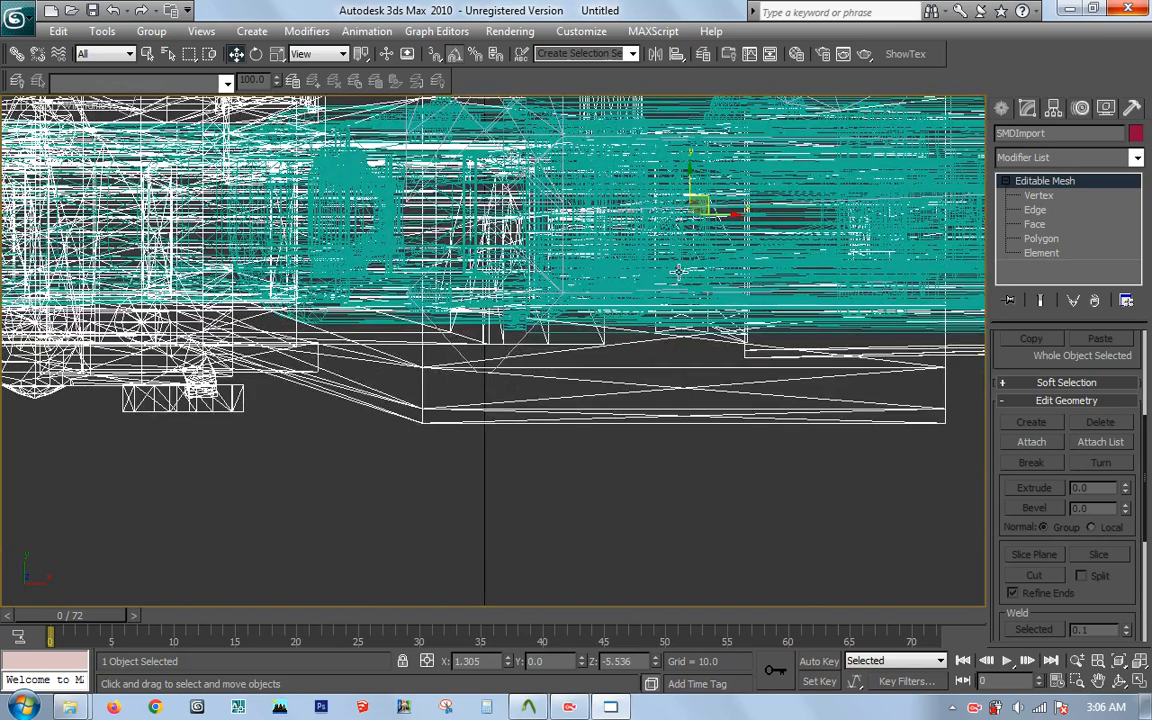
middle_click_drag(650, 235, 737, 237)
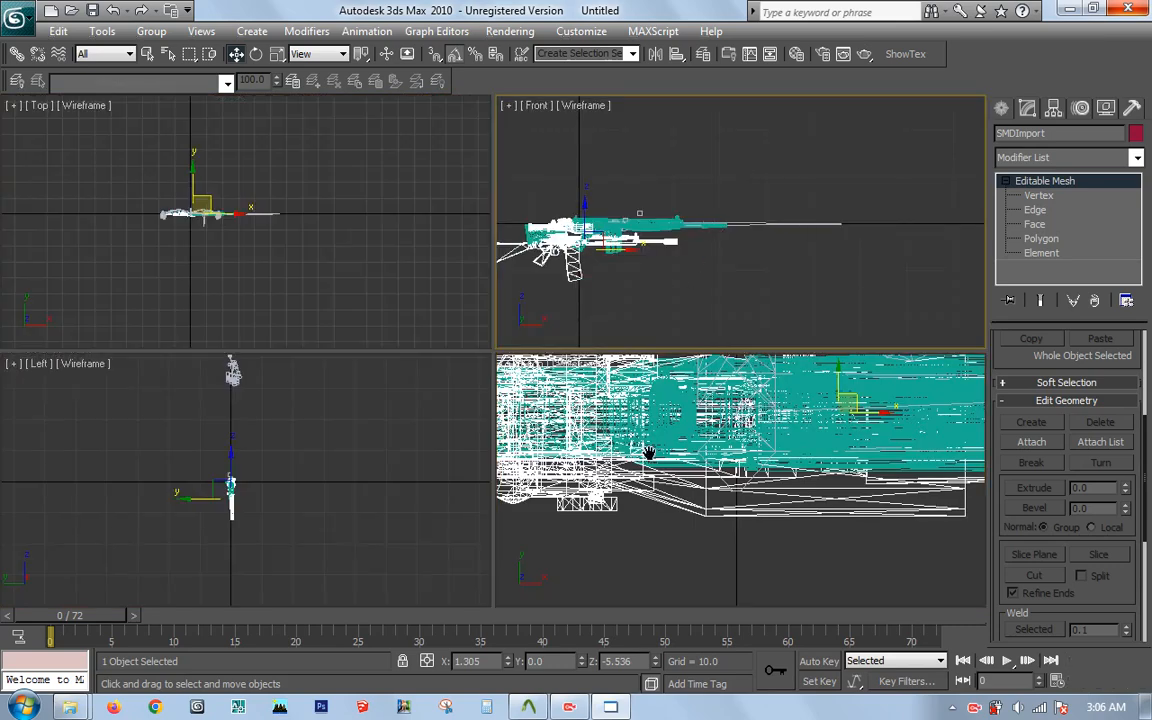
middle_click_drag(652, 454, 710, 468)
middle_click(283, 226)
scroll(249, 219, "up", 10)
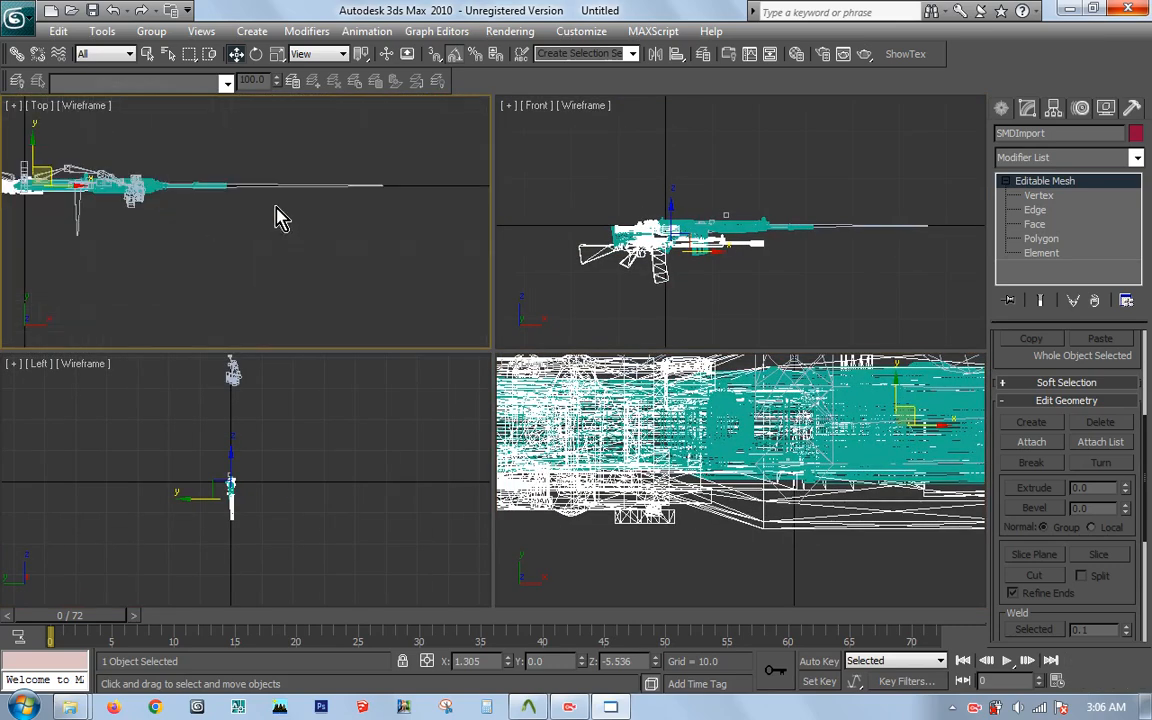
middle_click_drag(168, 138, 384, 198)
middle_click_drag(39, 192, 328, 199)
scroll(328, 198, "up", 8)
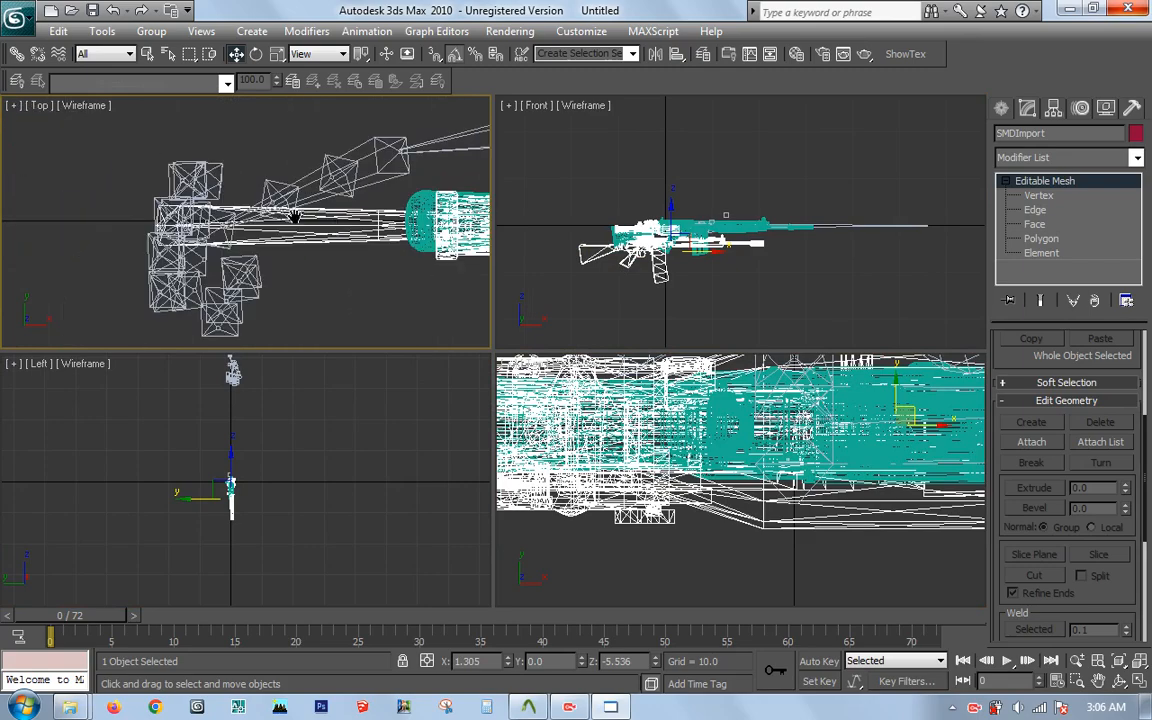
scroll(275, 229, "up", 2)
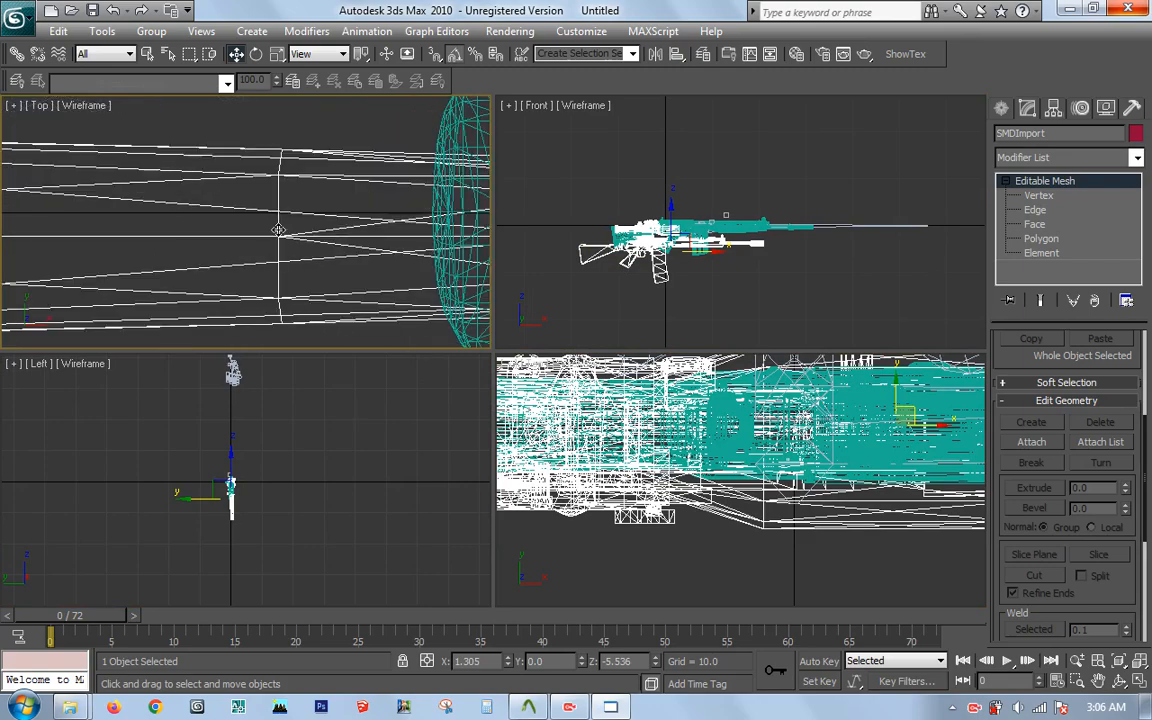
scroll(833, 455, "up", 6)
middle_click_drag(600, 513, 480, 556)
scroll(661, 517, "up", 5)
middle_click_drag(702, 496, 860, 425)
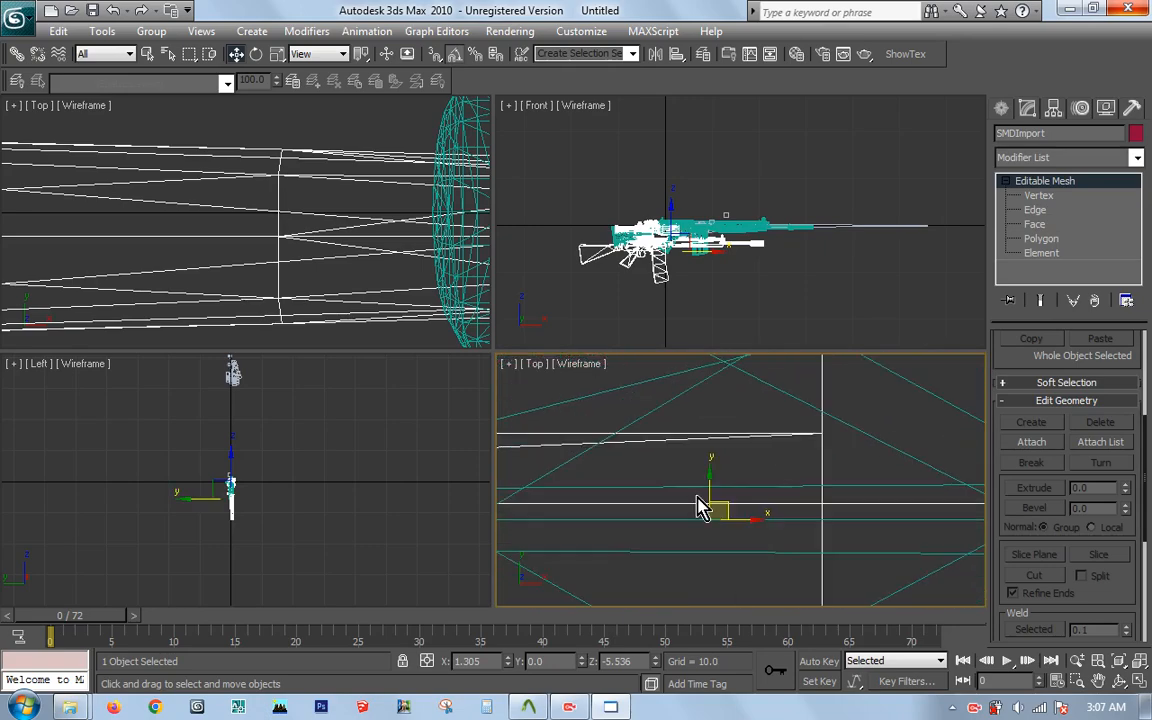
Step: Shift the scoped rifle along Y to about 0.117 so its centerline lines up with the world axis
left_click_drag(708, 477, 729, 465)
middle_click_drag(747, 425, 747, 508)
left_click_drag(710, 546, 778, 231)
middle_click_drag(763, 412, 754, 214)
middle_click_drag(747, 458, 750, 615)
middle_click_drag(750, 417, 779, 558)
scroll(765, 510, "down", 5)
middle_click_drag(762, 496, 748, 424)
scroll(728, 528, "up", 4)
scroll(728, 528, "up", 3)
middle_click_drag(704, 596, 742, 384)
left_click_drag(727, 456, 727, 437)
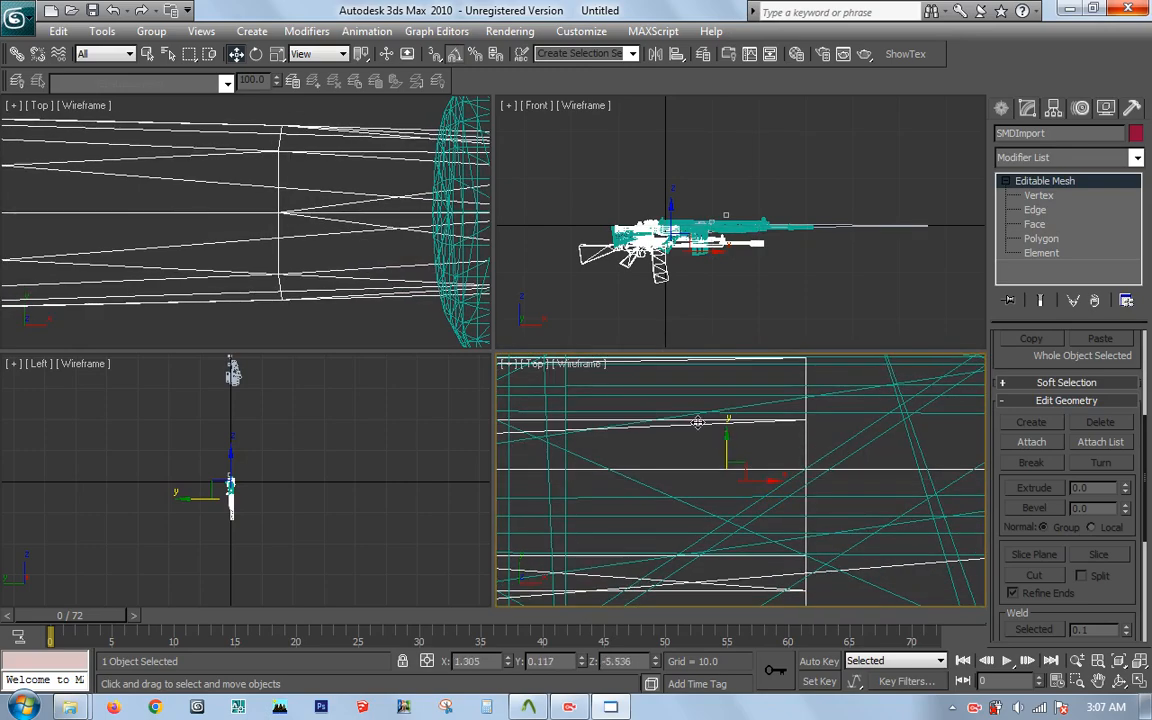
Step: Fine-tune the scoped rifle's sideways alignment to a Y position of about 0.115
scroll(260, 222, "up", 7)
middle_click_drag(260, 218, 228, 213)
scroll(290, 172, "up", 8)
middle_click_drag(286, 160, 239, 298)
scroll(237, 234, "down", 5)
middle_click_drag(693, 418, 703, 423)
left_click_drag(738, 443, 754, 448)
Step: In a maximized front view, move the scoped rifle over the mw19 fal rifle, to about X 10.09 and Z -2.10
middle_click_drag(442, 237, 234, 198)
scroll(362, 214, "down", 8)
scroll(238, 198, "down", 2)
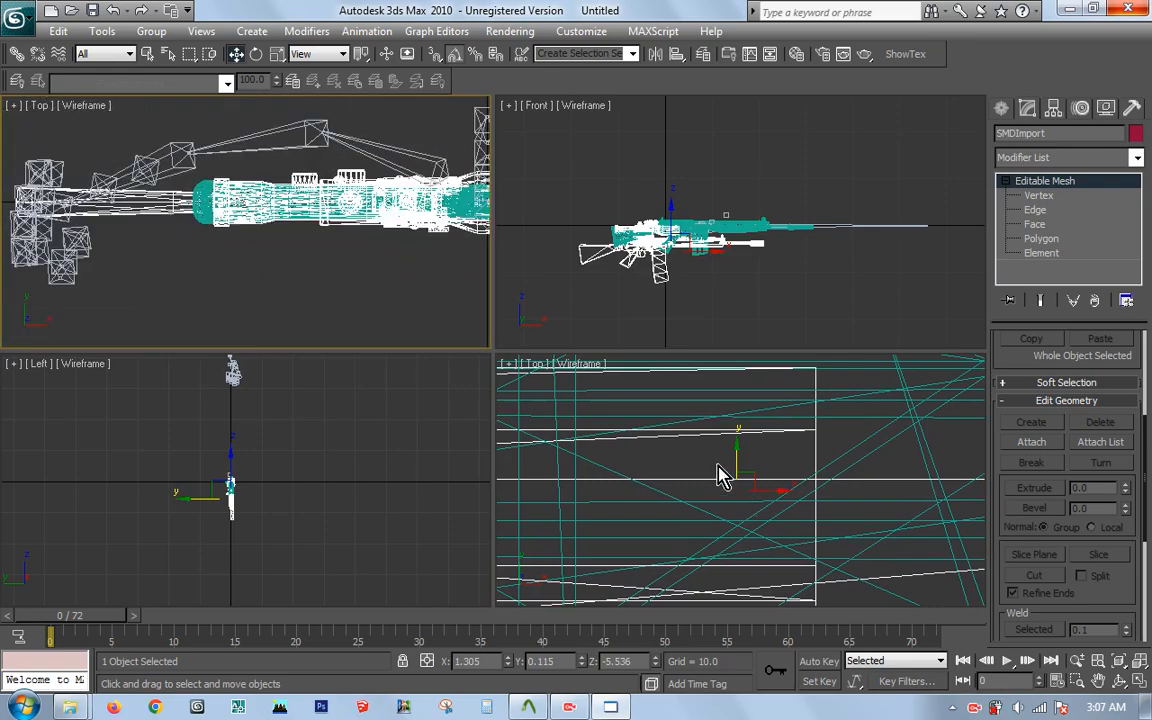
scroll(733, 480, "down", 3)
scroll(665, 240, "up", 3)
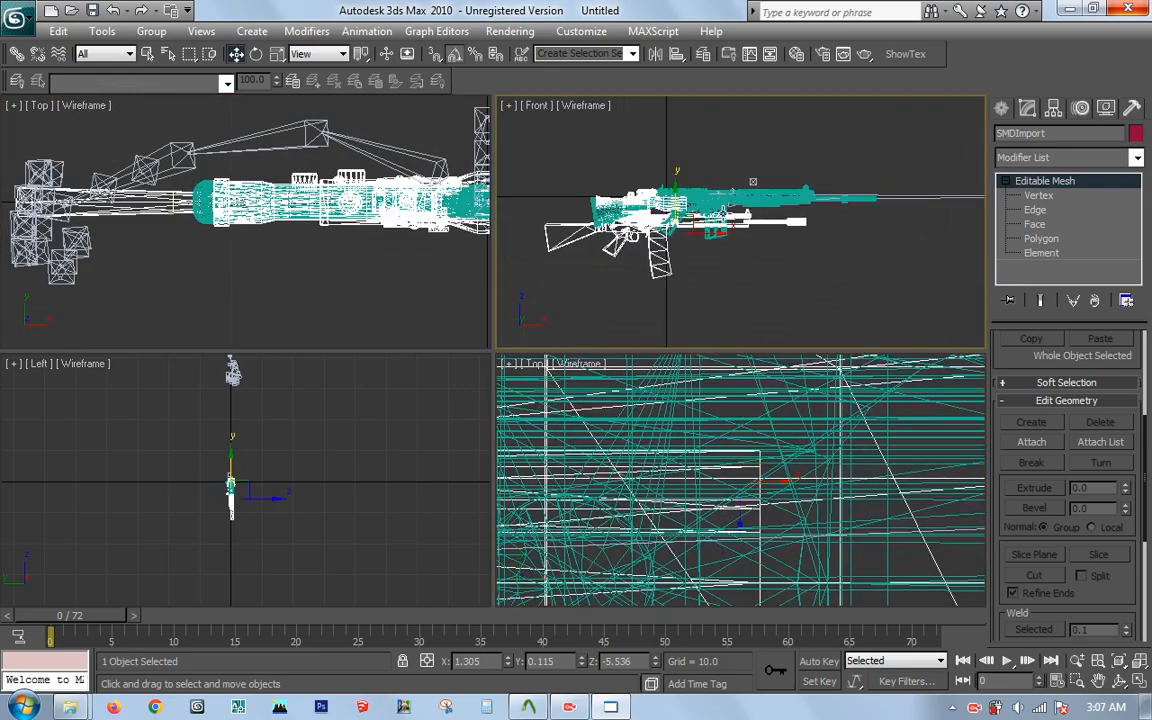
key("alt+w")
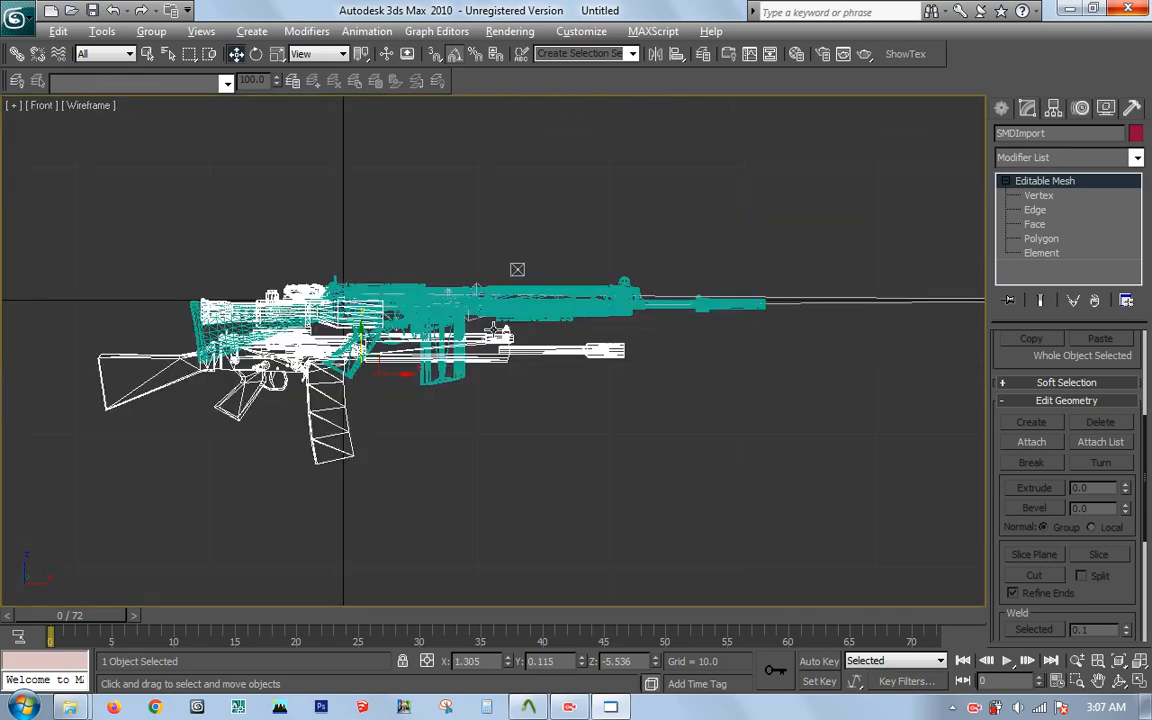
scroll(478, 360, "up", 3)
left_click_drag(463, 370, 627, 304)
Step: Nudge the scoped rifle along X to about 9.94 to match the mw19 fal's grip and magazine
middle_click_drag(657, 354, 474, 362)
scroll(537, 355, "up", 5)
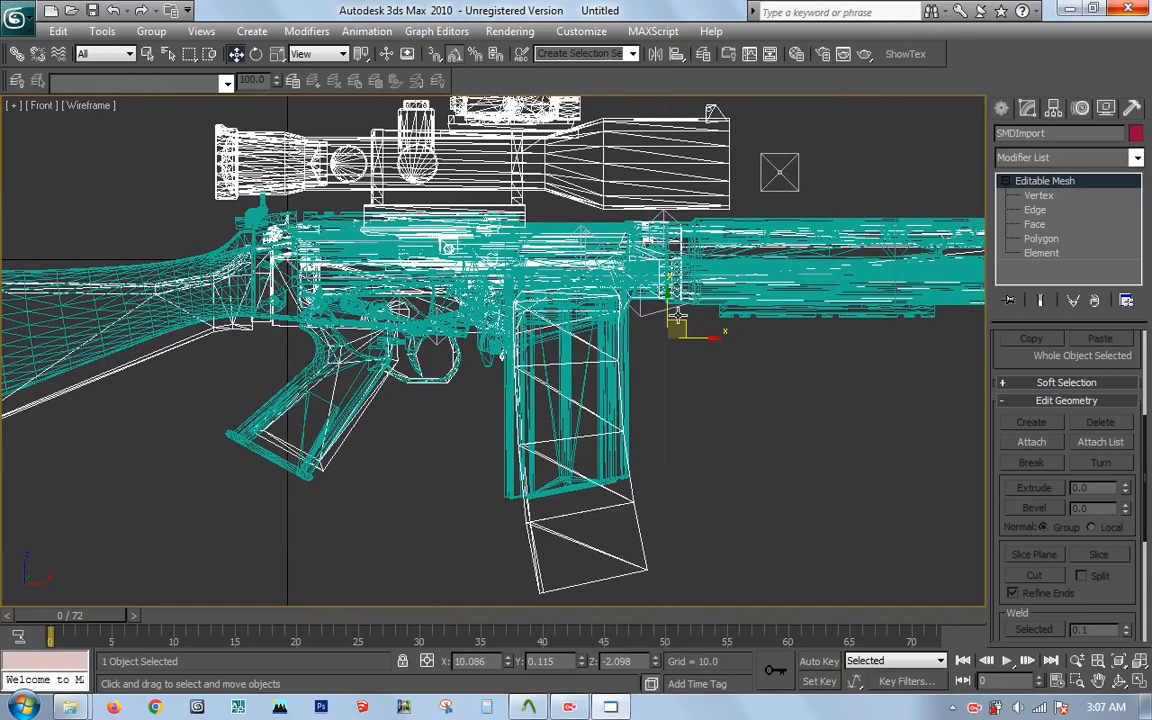
left_click_drag(683, 322, 678, 322)
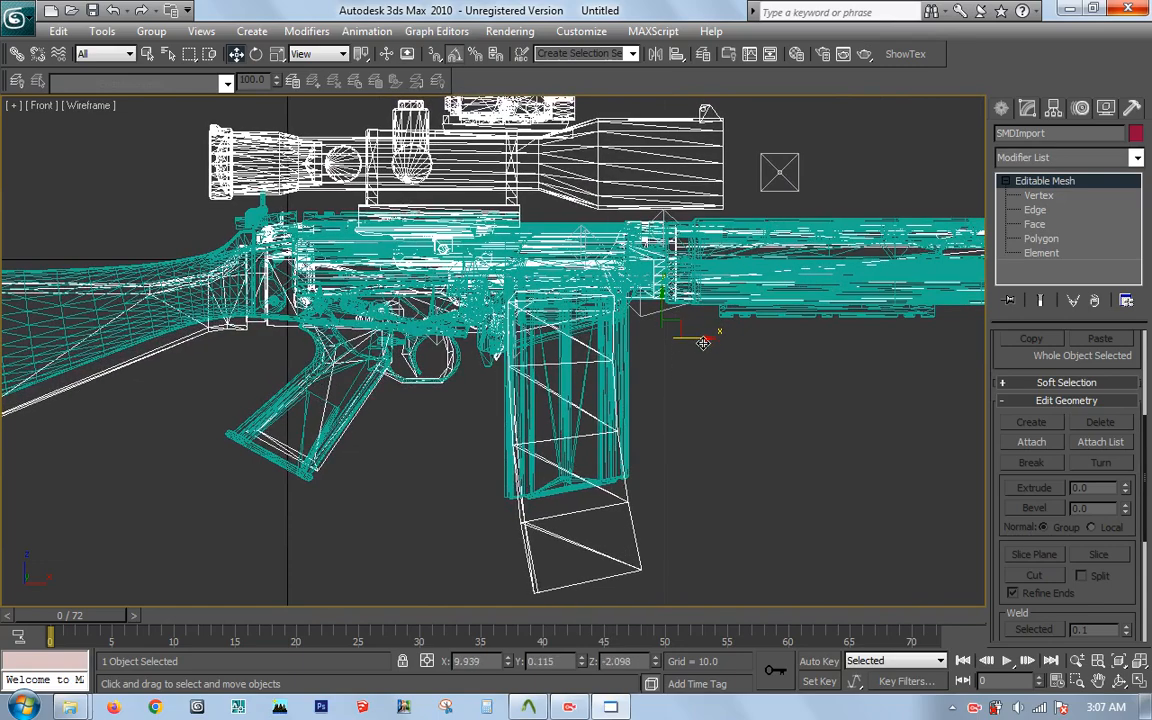
Step: Nudge the scoped rifle to about X 9.936 and Z -2.05 so it lines up with the mw19 fal
left_click_drag(705, 339, 705, 340)
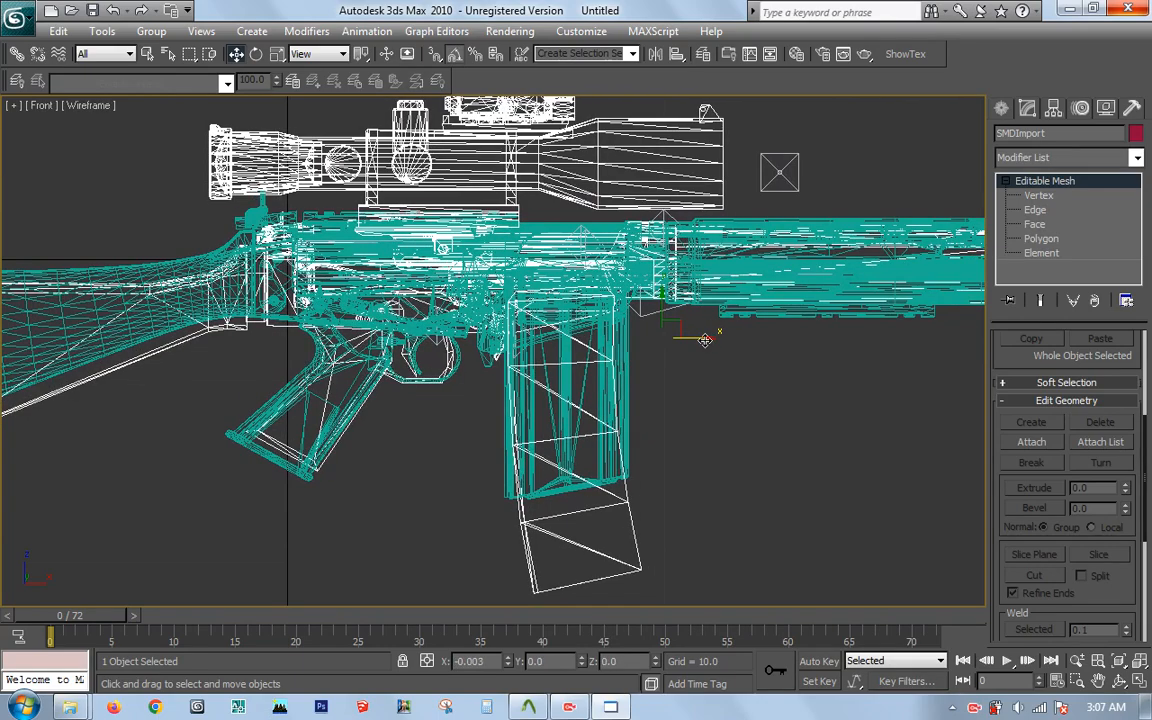
left_click_drag(662, 298, 662, 295)
scroll(662, 298, "down", 10)
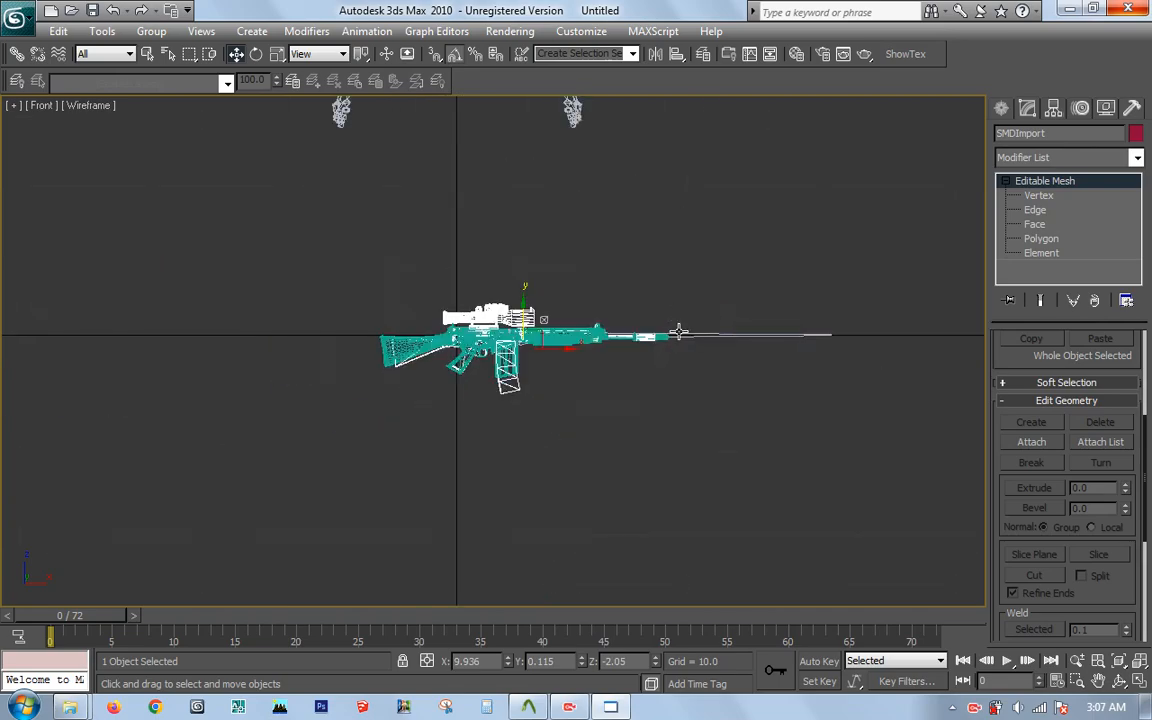
Step: Examine the overlap of the two rifles in an enlarged, angled wireframe view
key("alt+w")
middle_click_drag(722, 486, 753, 507)
scroll(755, 509, "down", 5)
key("alt+w")
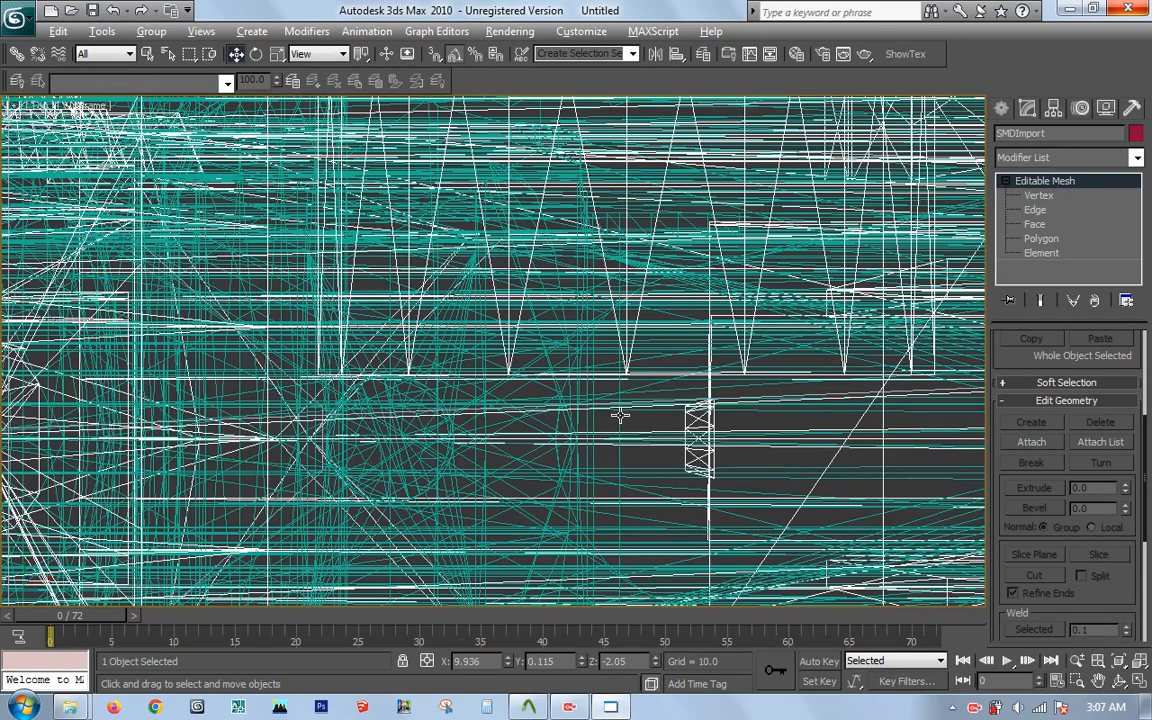
scroll(620, 415, "down", 5)
middle_click_drag(620, 413, 615, 352, "alt")
scroll(622, 376, "down", 6)
scroll(641, 353, "up", 5)
scroll(591, 380, "down", 5)
middle_click_drag(562, 325, 524, 306, "alt")
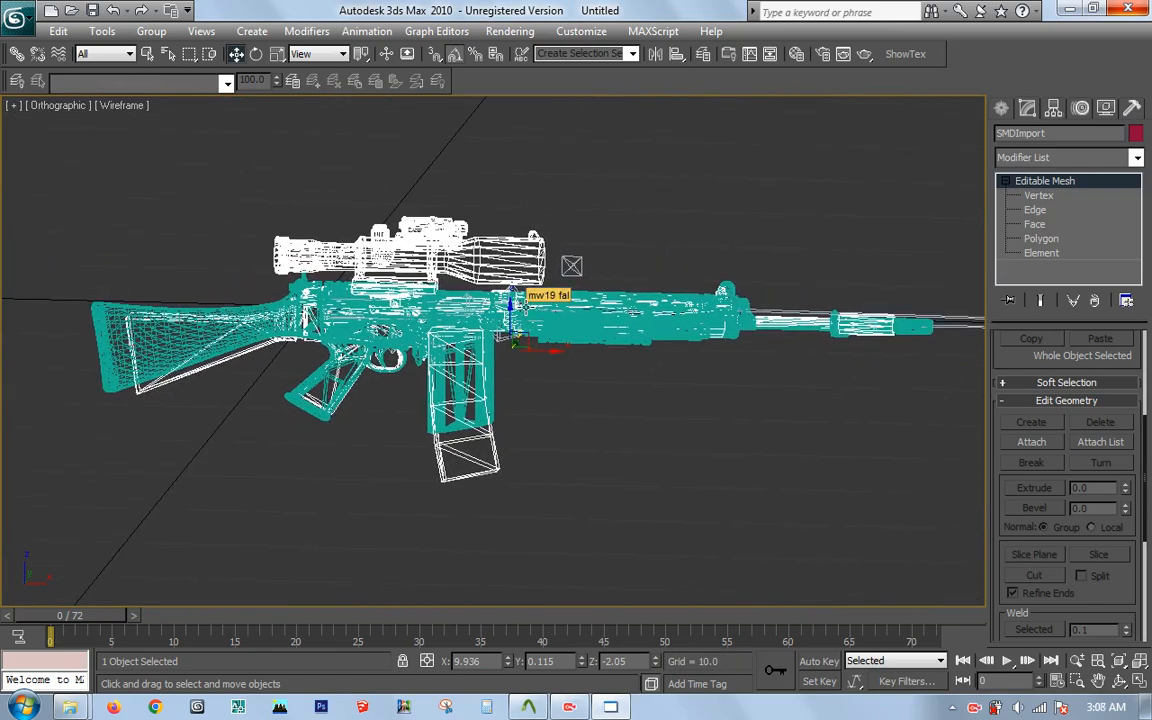
Step: Delete the telescopic scope above the receiver from the scoped rifle's mesh at element level
left_click(1076, 255)
key("f")
scroll(493, 351, "up", 5)
scroll(570, 322, "up", 8)
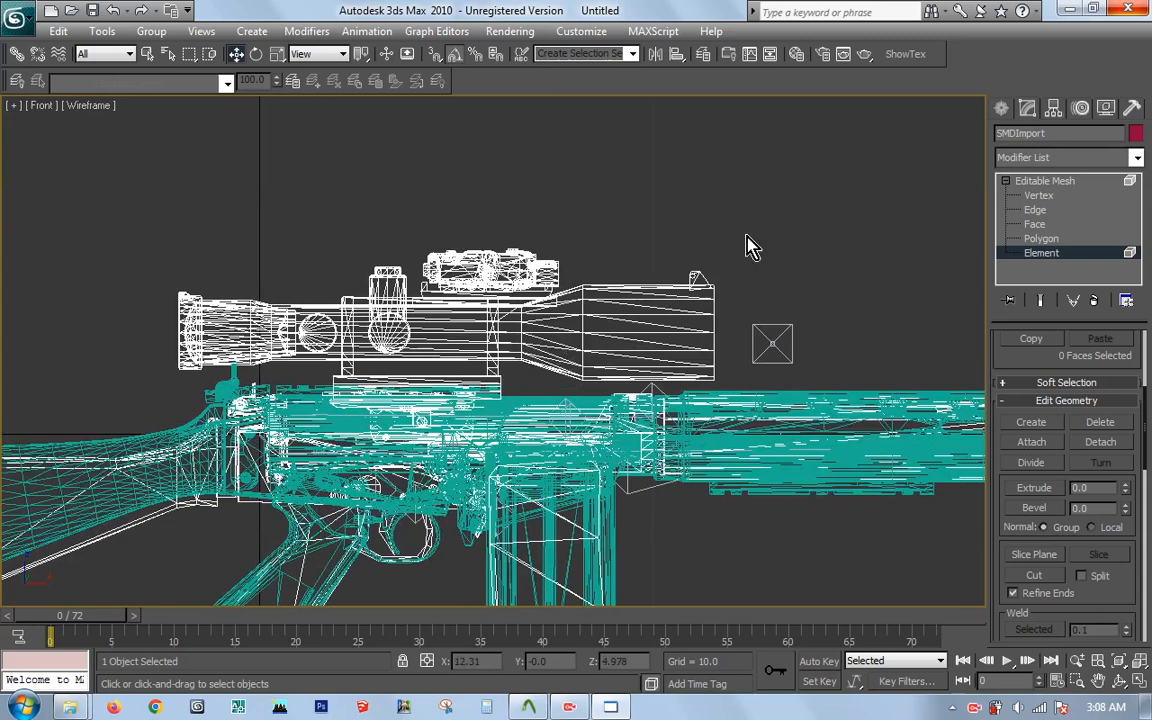
left_click_drag(806, 203, 87, 380)
middle_click_drag(580, 303, 637, 288)
key("Delete")
scroll(455, 383, "up", 5)
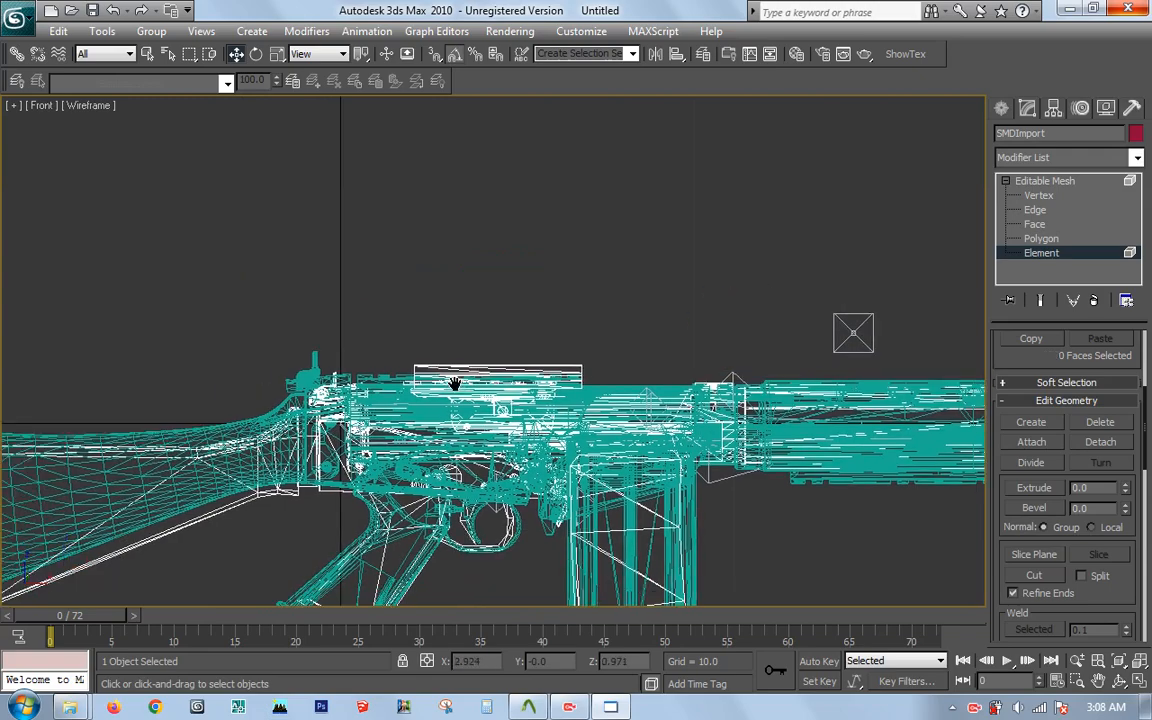
key("F3")
key("F3")
middle_click_drag(561, 438, 573, 391)
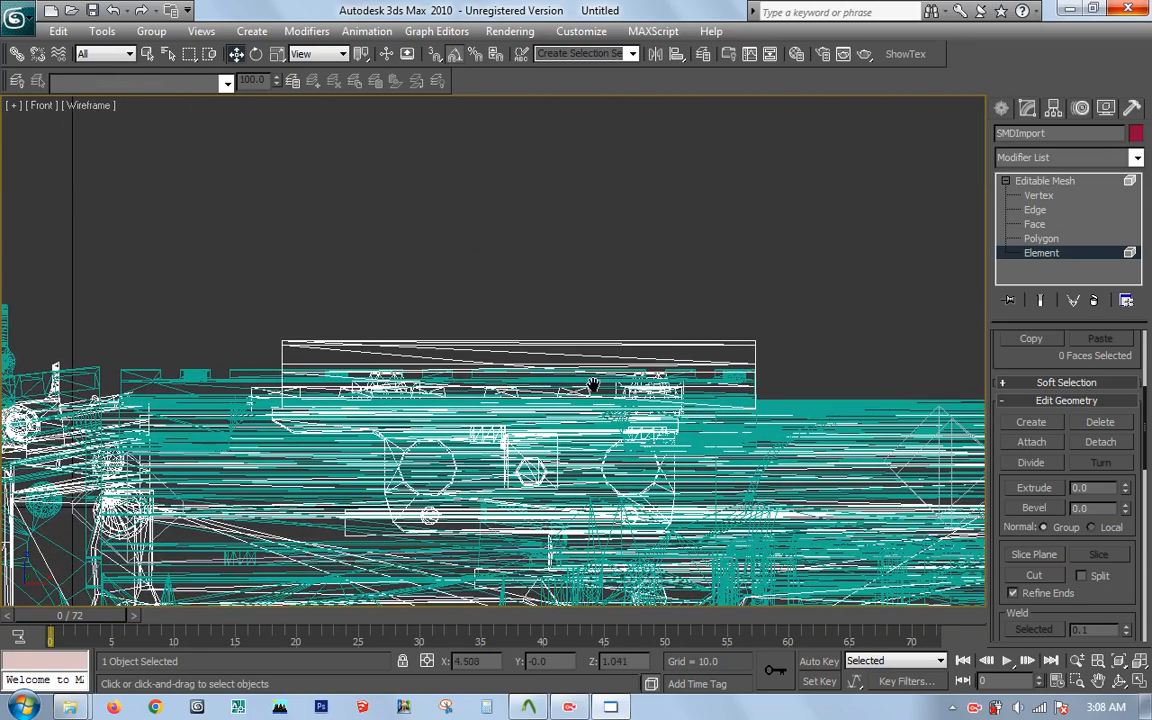
left_click_drag(841, 286, 538, 214)
scroll(628, 263, "down", 5)
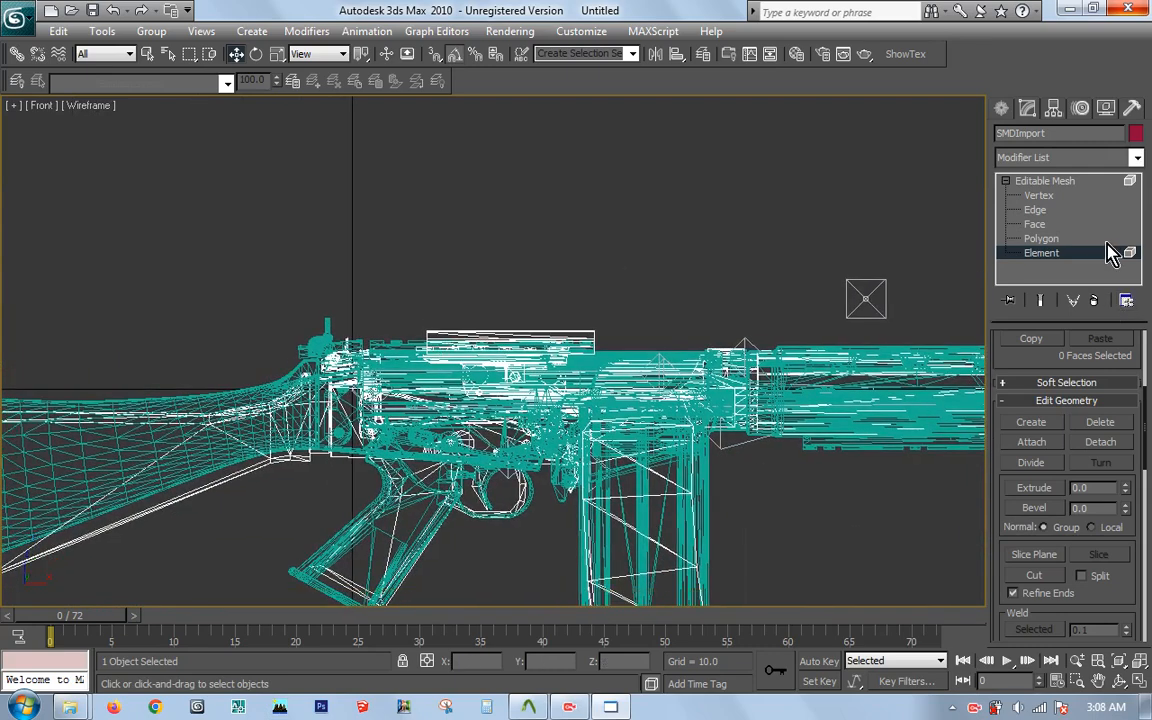
left_click(1102, 254)
Step: Hide the mw19 fal rifle so only the other rifle and the bones remain in view
left_click(318, 341)
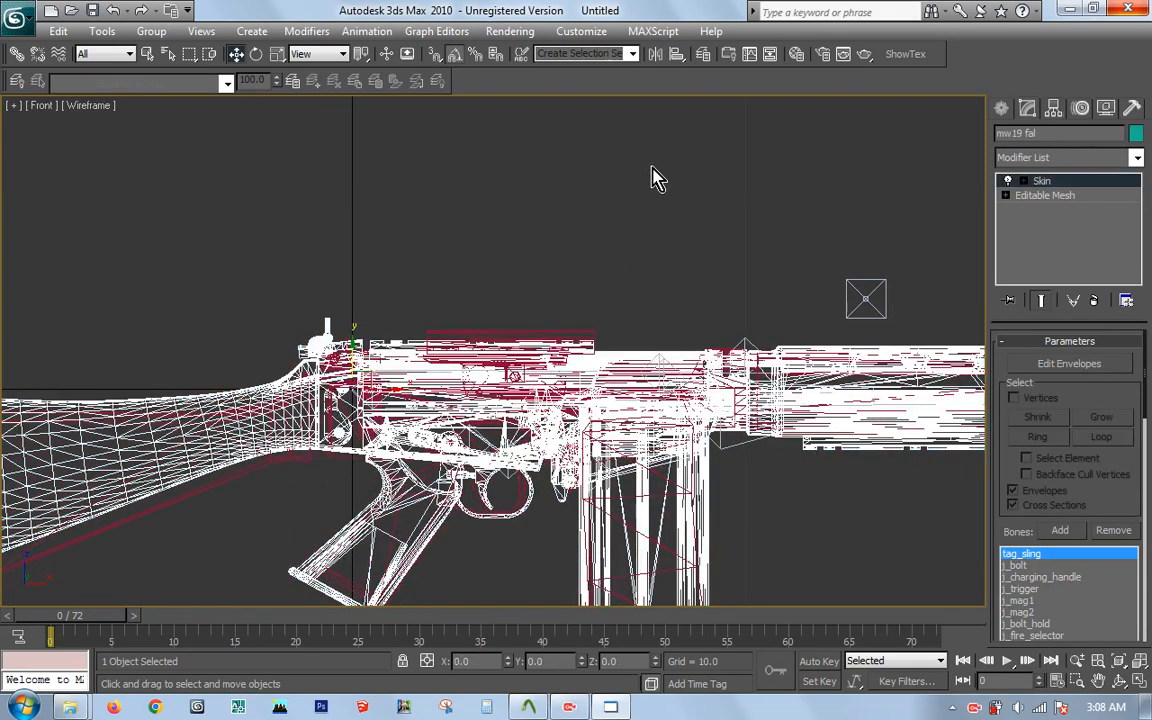
left_click(735, 173)
right_click(737, 174)
left_click(407, 240)
left_click(320, 337)
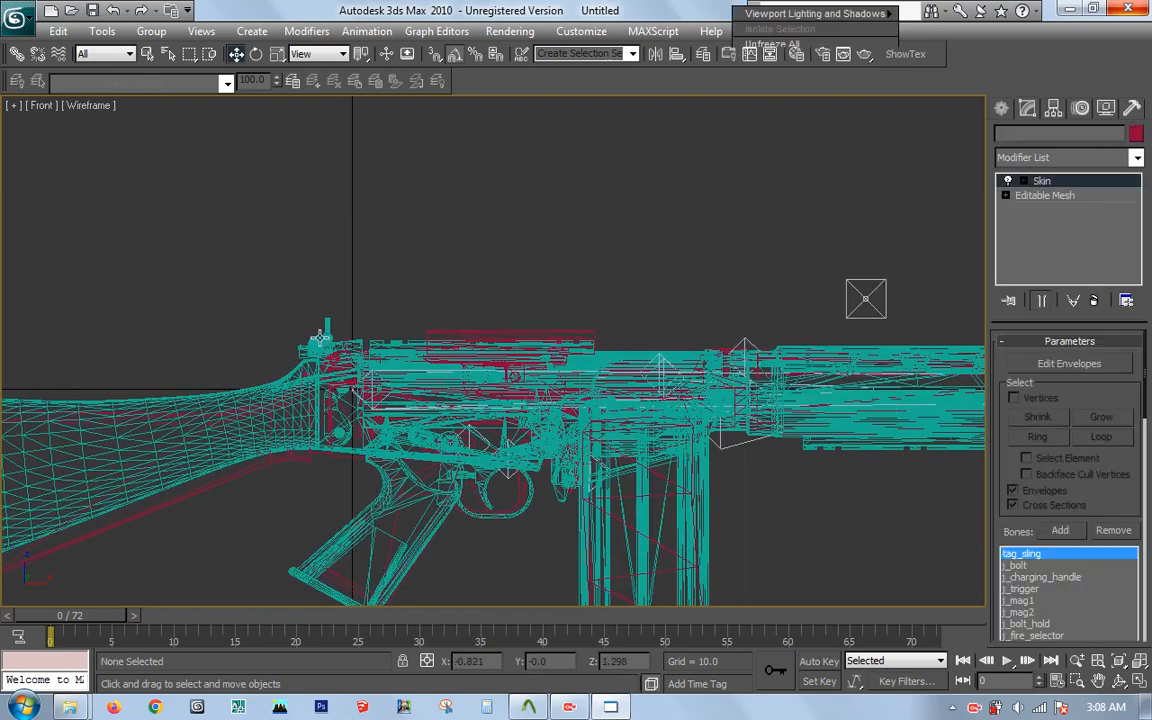
right_click(397, 258)
left_click(430, 184)
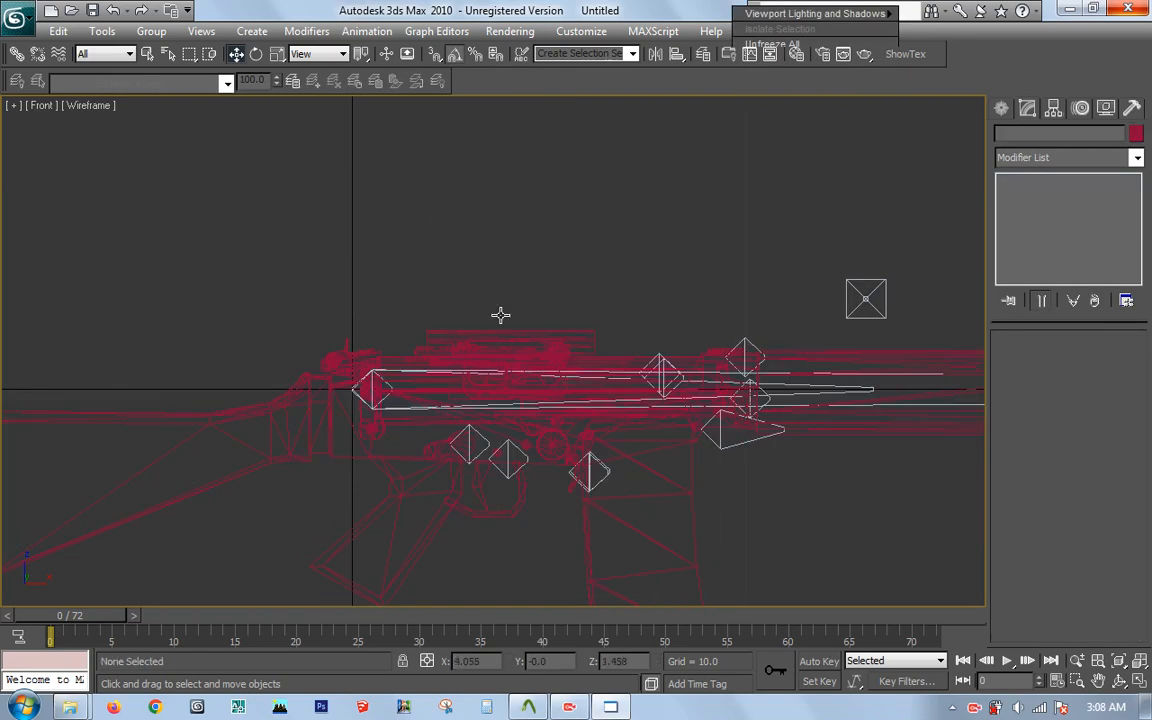
Step: Show the imported rifle shaded in the front view and unhide all objects
left_click(496, 306)
mouse_move(498, 307)
middle_mouse_down()
mouse_move(505, 285)
mouse_move(760, 292)
mouse_move(510, 273)
mouse_move(600, 270)
middle_mouse_up()
key("F3")
key("f")
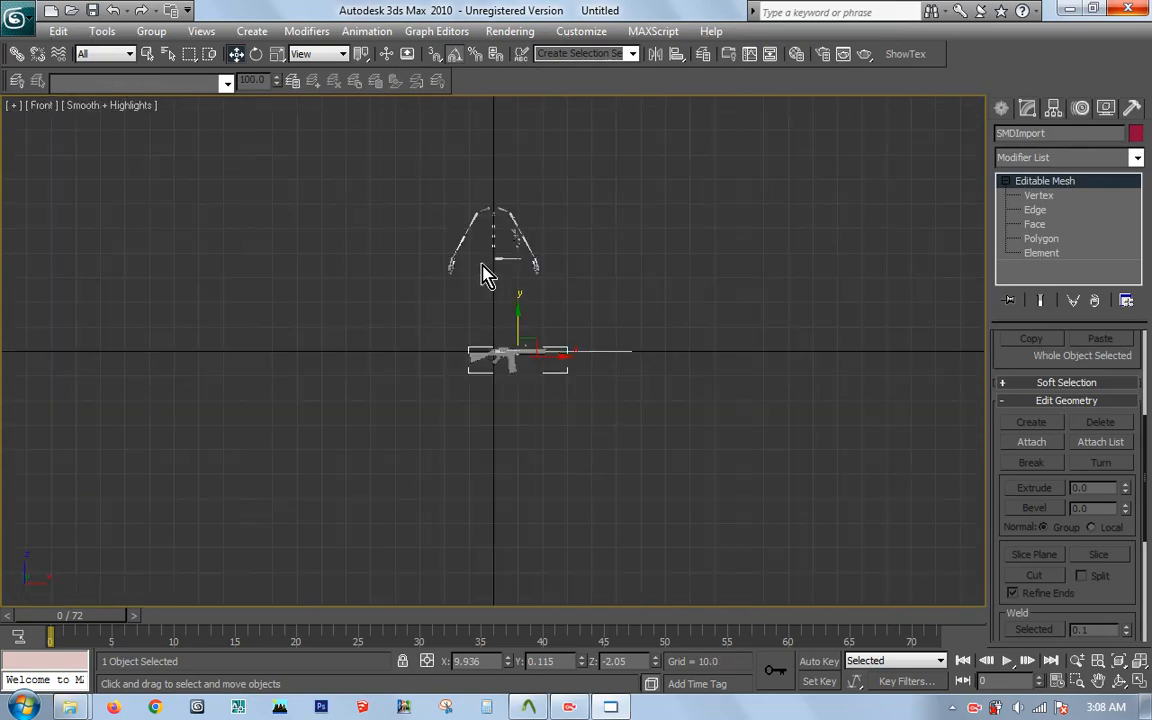
scroll(489, 356, "up", 4)
scroll(530, 320, "up", 3)
right_click(688, 262)
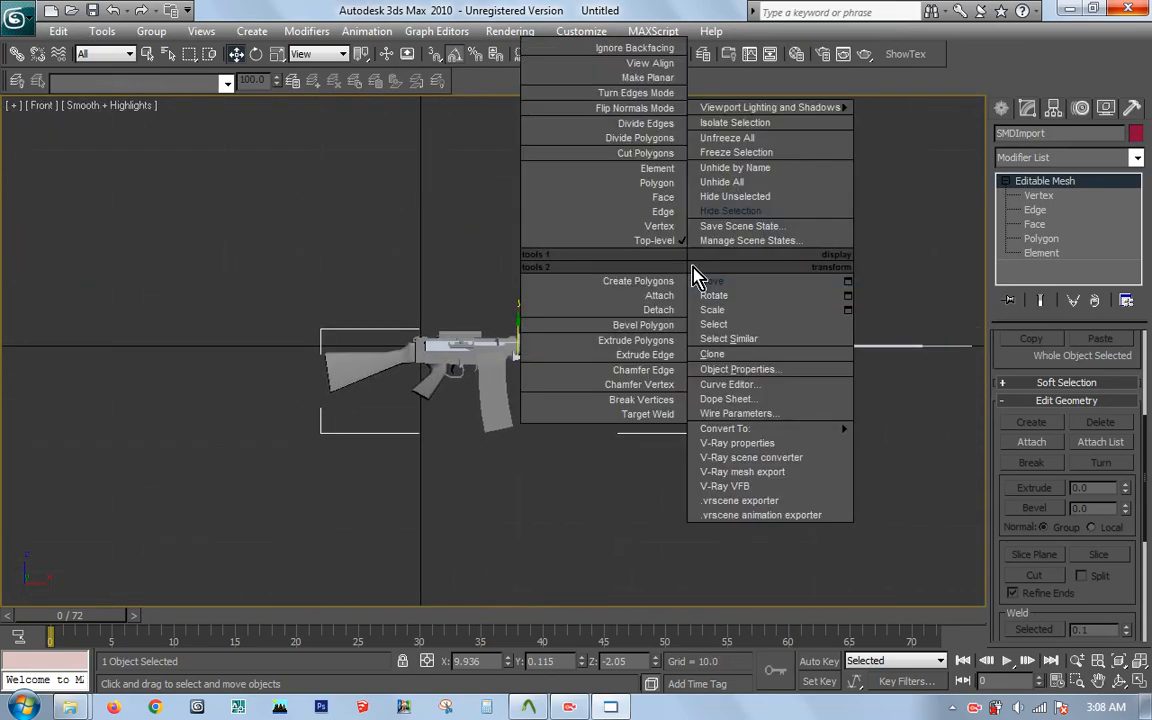
left_click(727, 184)
scroll(557, 346, "up", 5)
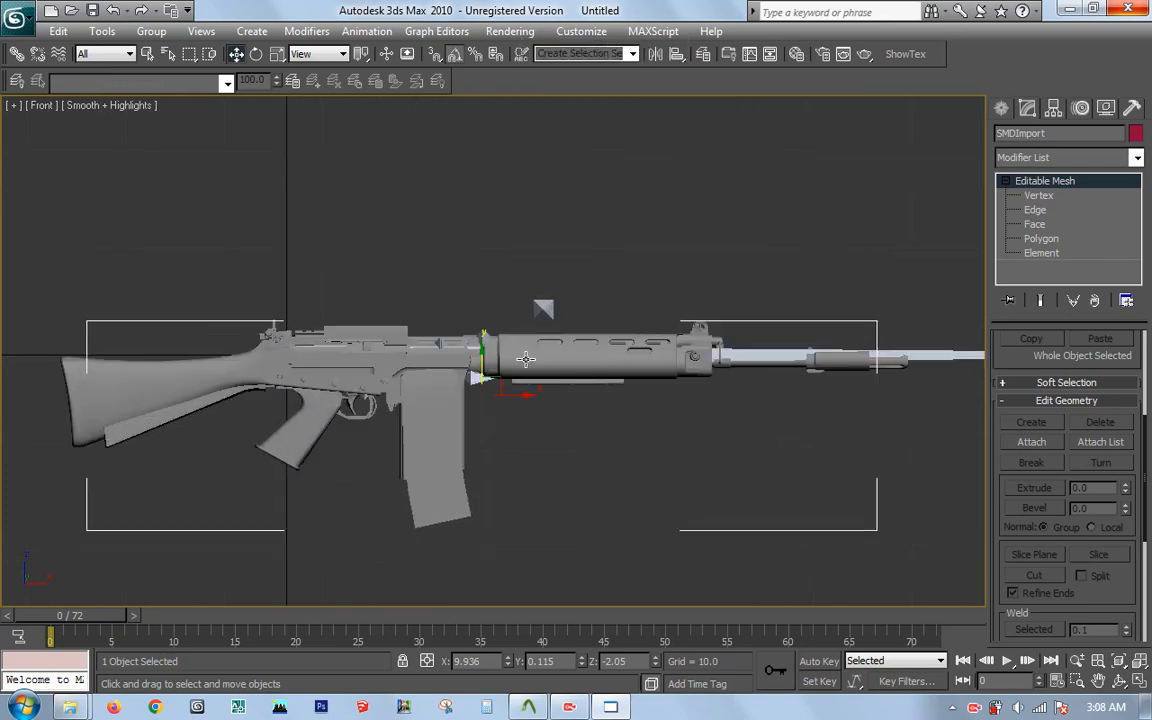
Step: Hide the imported SMDImport rifle so the mw19 fal can be viewed alone
left_click(557, 346)
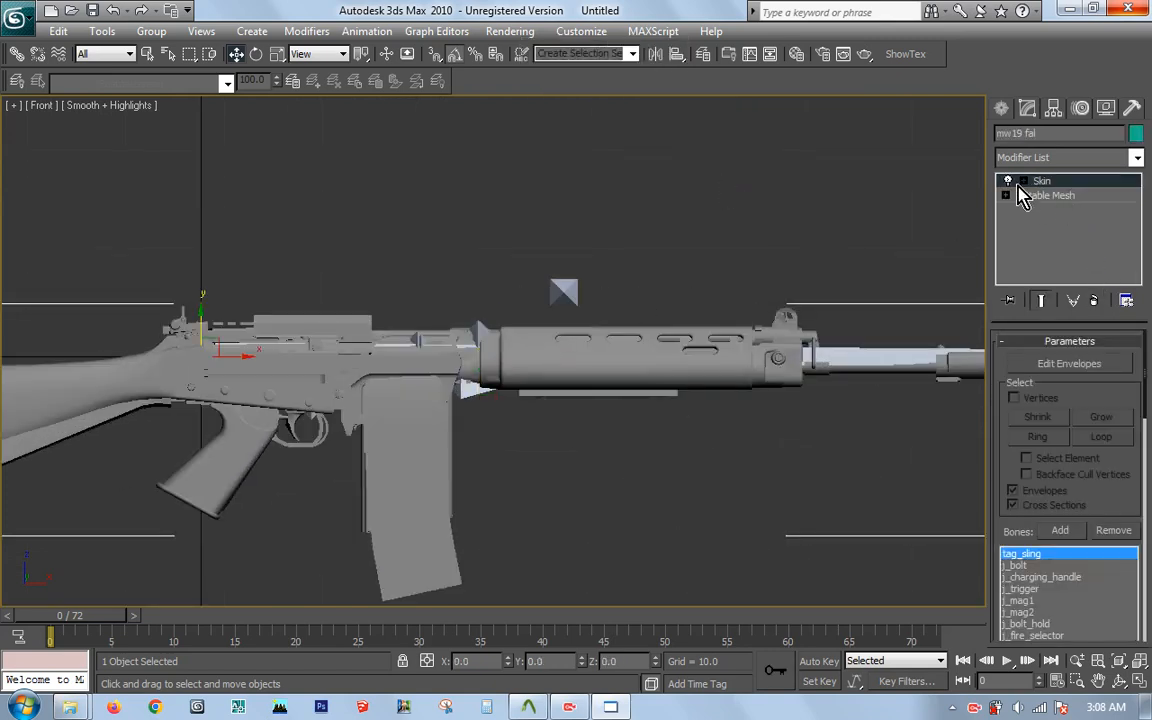
left_click(1037, 196)
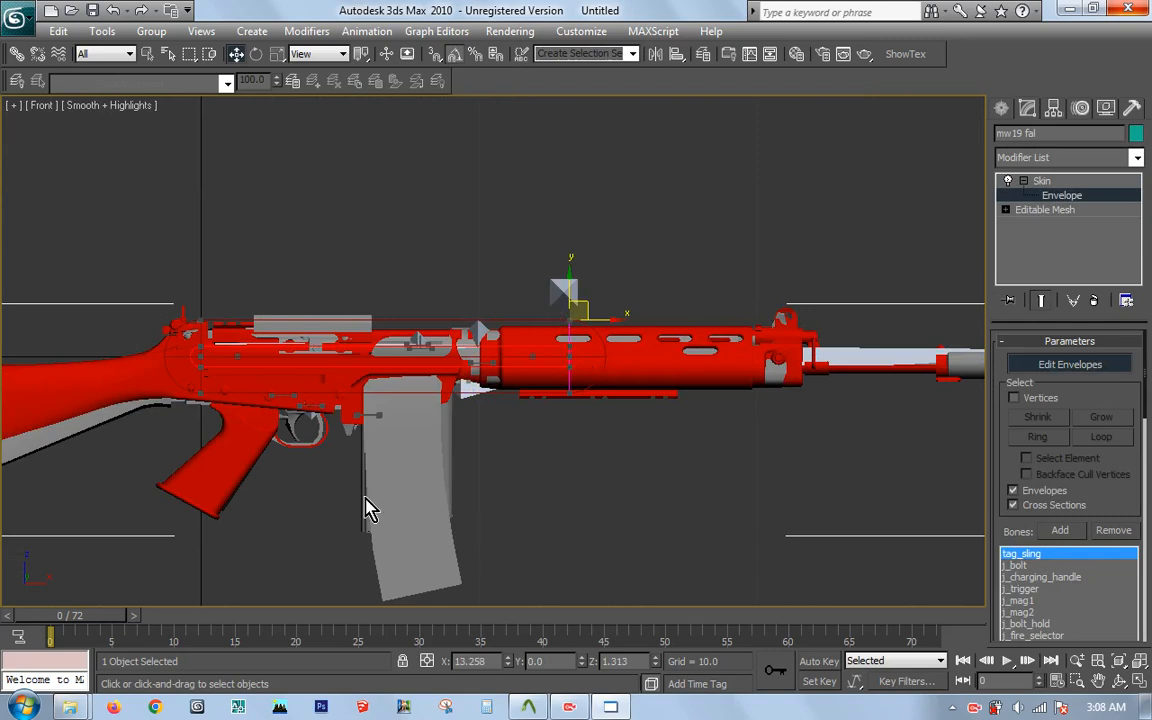
left_click(1017, 213)
left_click(57, 427)
right_click(446, 224)
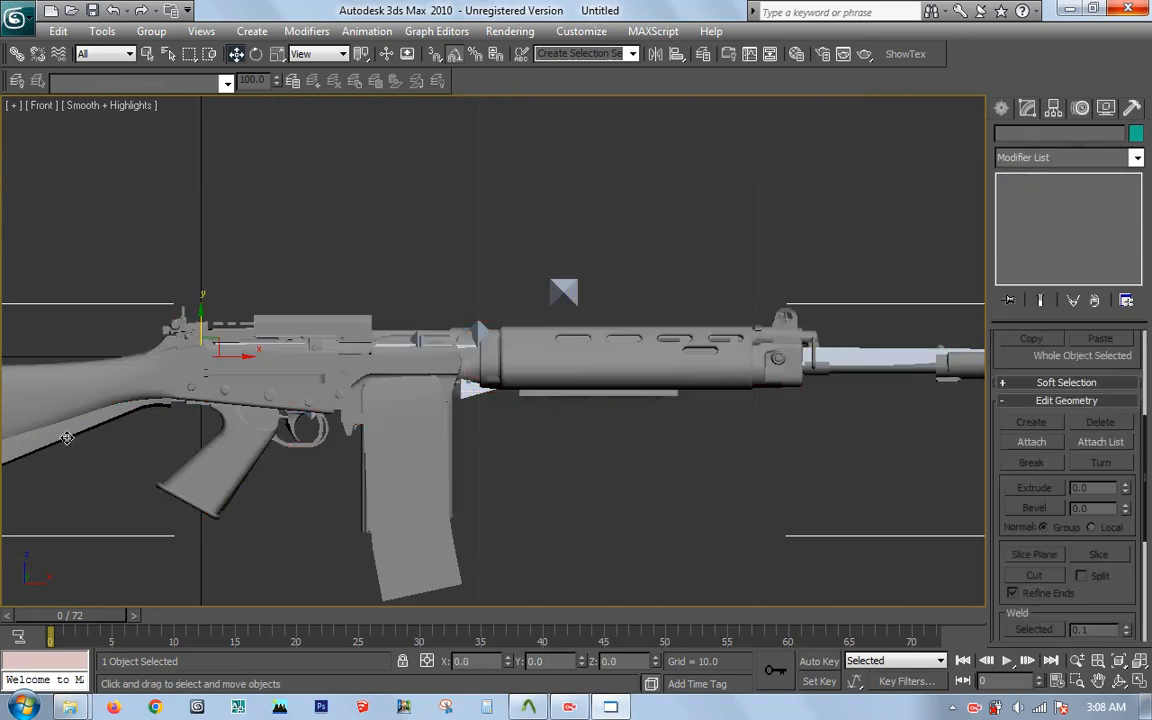
left_click(498, 175)
Step: Enter the mw19 fal's Skin envelopes and check which parts are weighted to tag_sling
left_click(517, 342)
left_click(1064, 196)
scroll(676, 288, "down", 2)
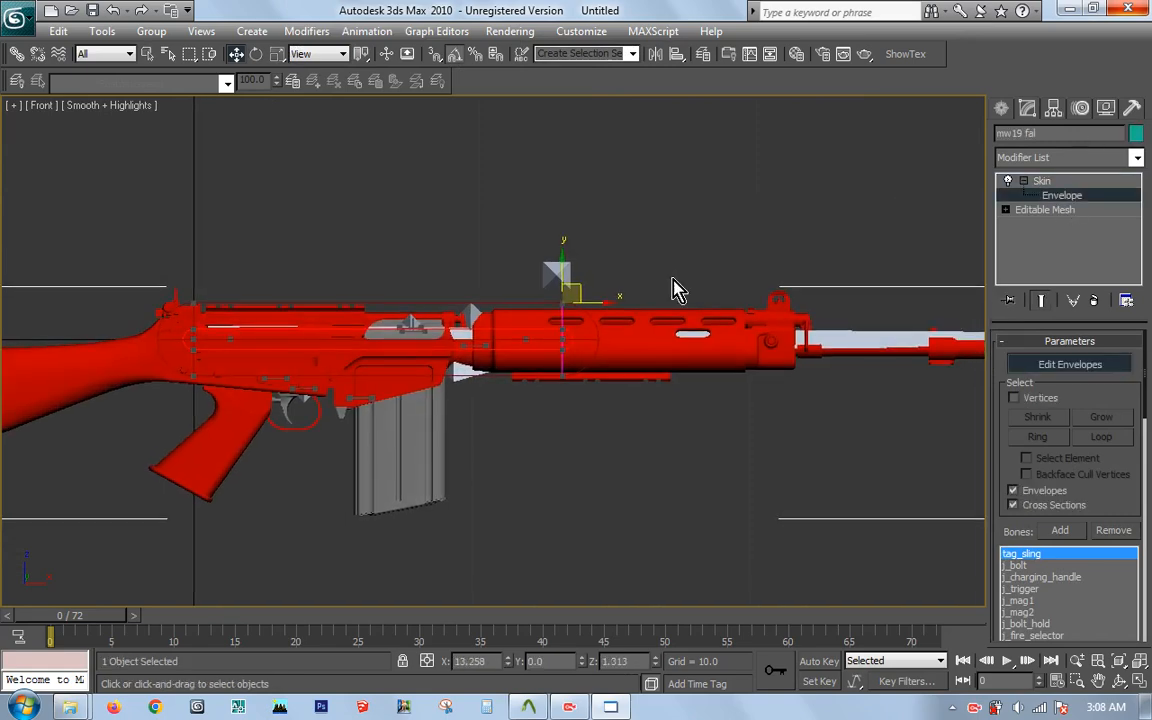
left_click_drag(1146, 380, 1146, 400)
mouse_move(526, 330)
middle_mouse_down()
mouse_move(535, 314)
mouse_move(562, 336)
middle_mouse_up()
key("F3")
key("F3")
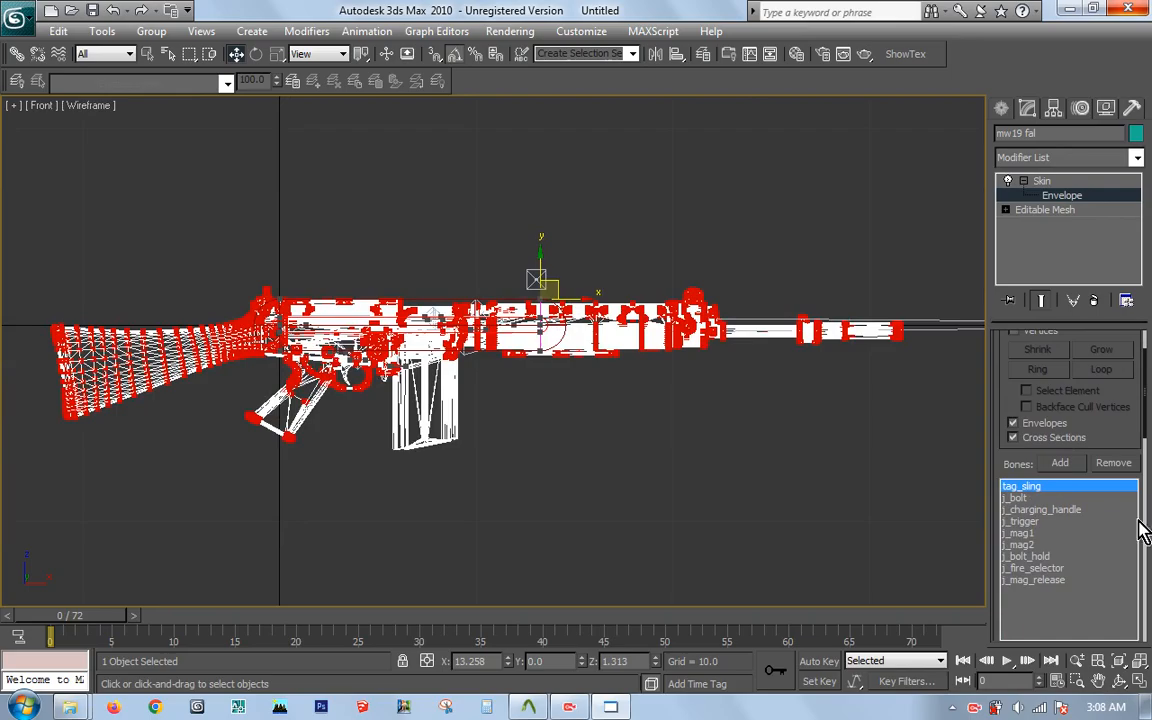
Step: Examine which parts of the mw19 fal are weighted to the j_bolt and j_charging_handle bones
left_click(1042, 498)
scroll(590, 300, "up", 5)
scroll(590, 300, "up", 5)
key("F3")
key("F3")
scroll(588, 278, "down", 8)
left_click(1066, 511)
scroll(500, 330, "up", 8)
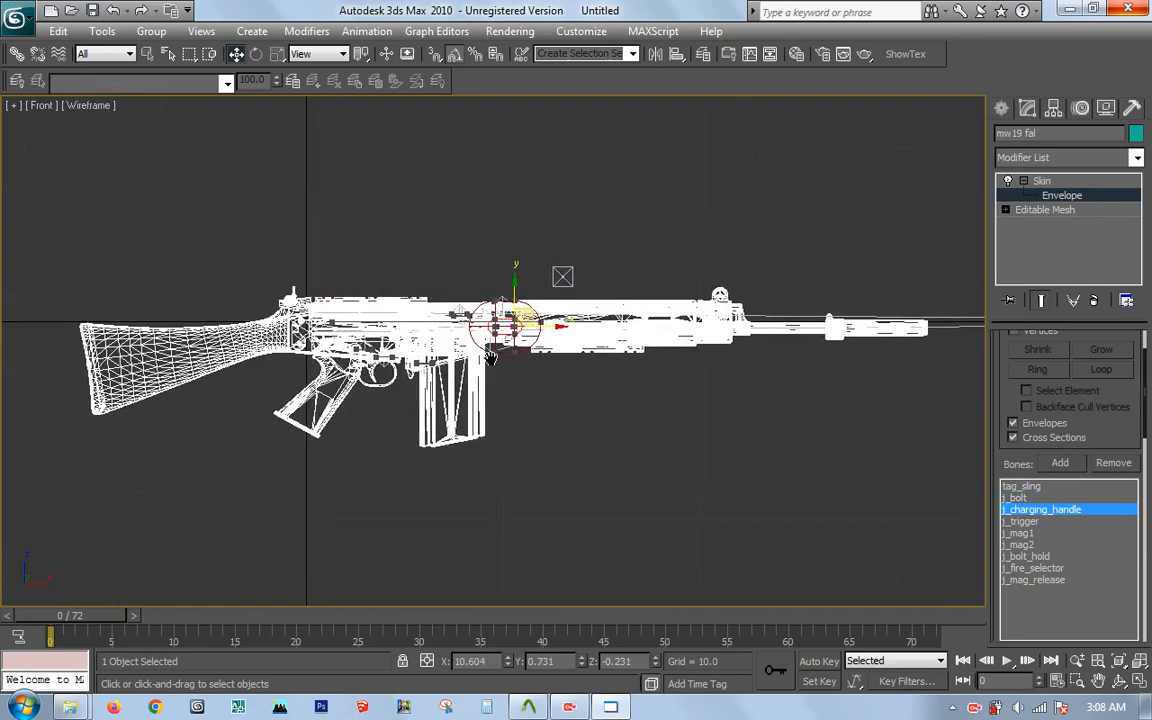
key("F3")
middle_click_drag(490, 357, 652, 328, "alt")
left_click(1018, 497)
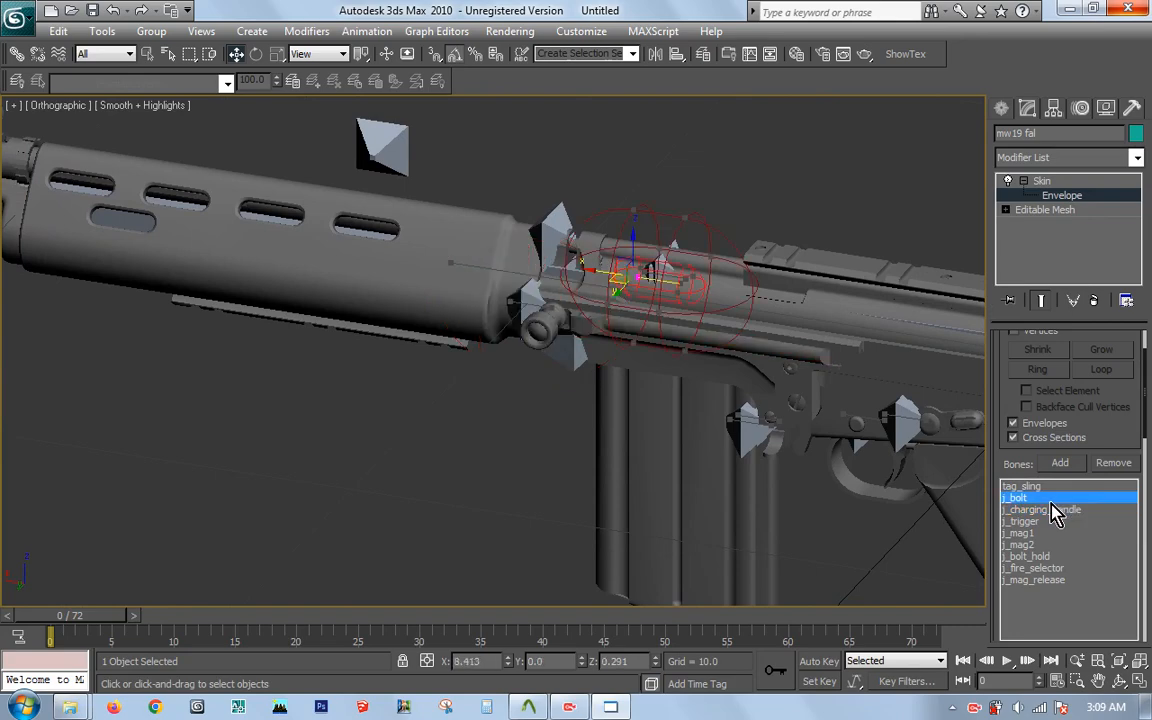
middle_click_drag(540, 340, 700, 354, "alt")
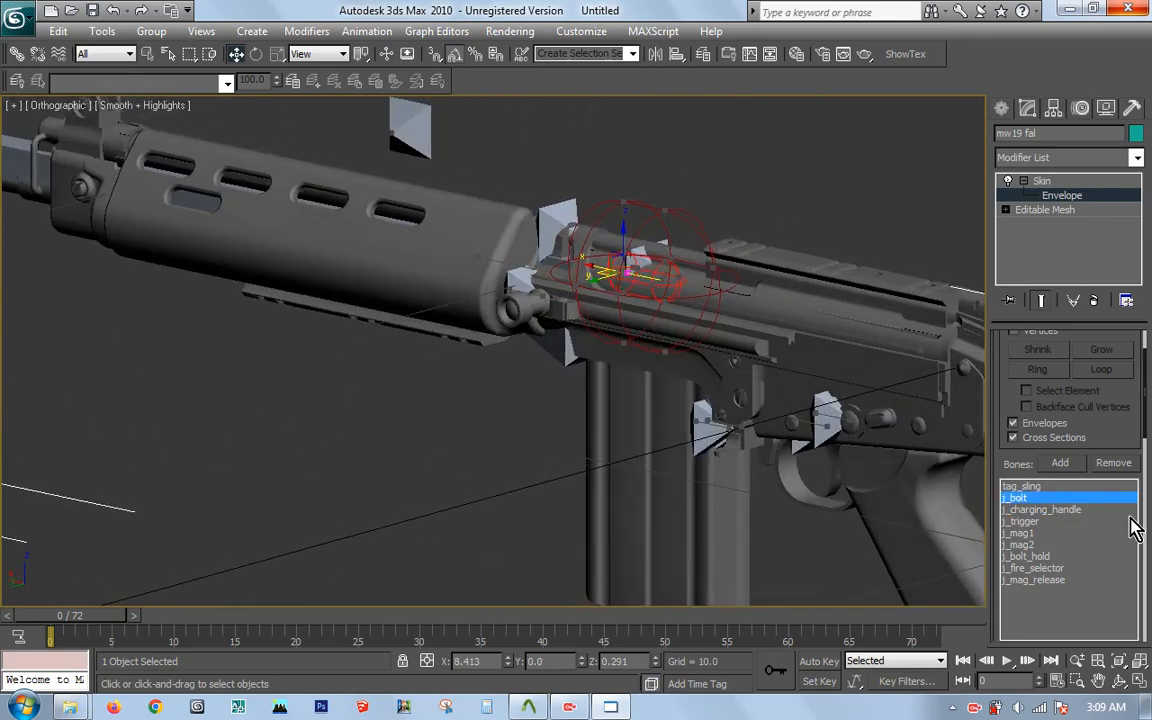
Step: Examine which parts are weighted to the j_trigger, j_mag1, j_mag2 and j_bolt_hold bones
left_click(1058, 521)
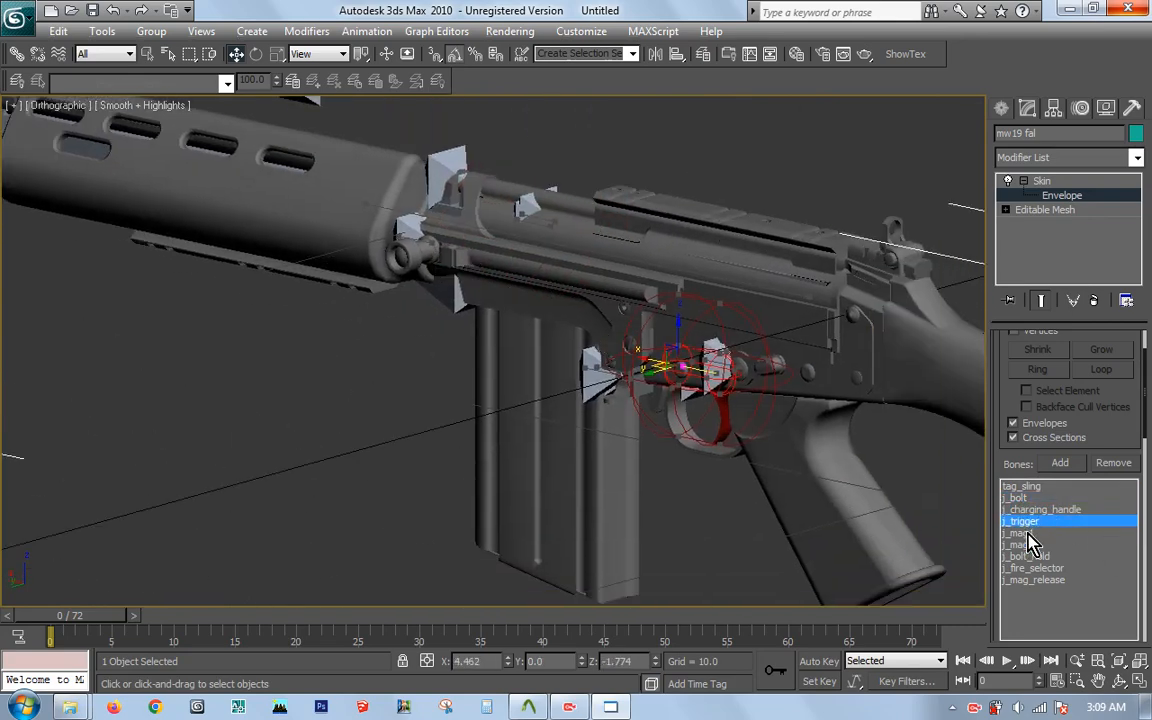
left_click(1027, 534)
left_click(1028, 546)
left_click(1022, 557)
mouse_move(830, 480)
middle_mouse_down("alt")
mouse_move(769, 455)
mouse_move(812, 437)
mouse_move(807, 447)
mouse_move(783, 400)
mouse_move(671, 408)
middle_mouse_up("alt")
key("F3")
scroll(680, 402, "up", 5)
mouse_move(732, 381)
middle_mouse_down("alt")
mouse_move(550, 375)
mouse_move(522, 390)
mouse_move(571, 391)
mouse_move(604, 362)
middle_mouse_up("alt")
Step: Check the parts weighted to j_fire_selector and j_mag_release, and leave envelope editing
left_click(1035, 567)
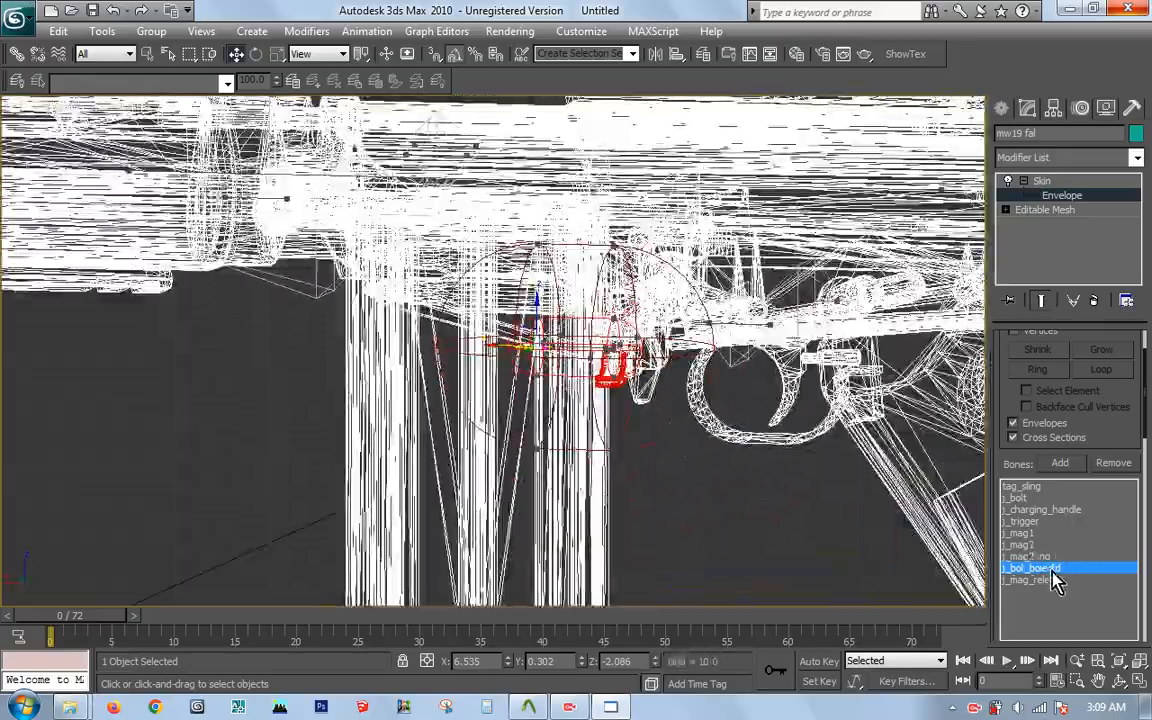
middle_click_drag(748, 284, 598, 301)
scroll(602, 330, "down", 3)
key("F3")
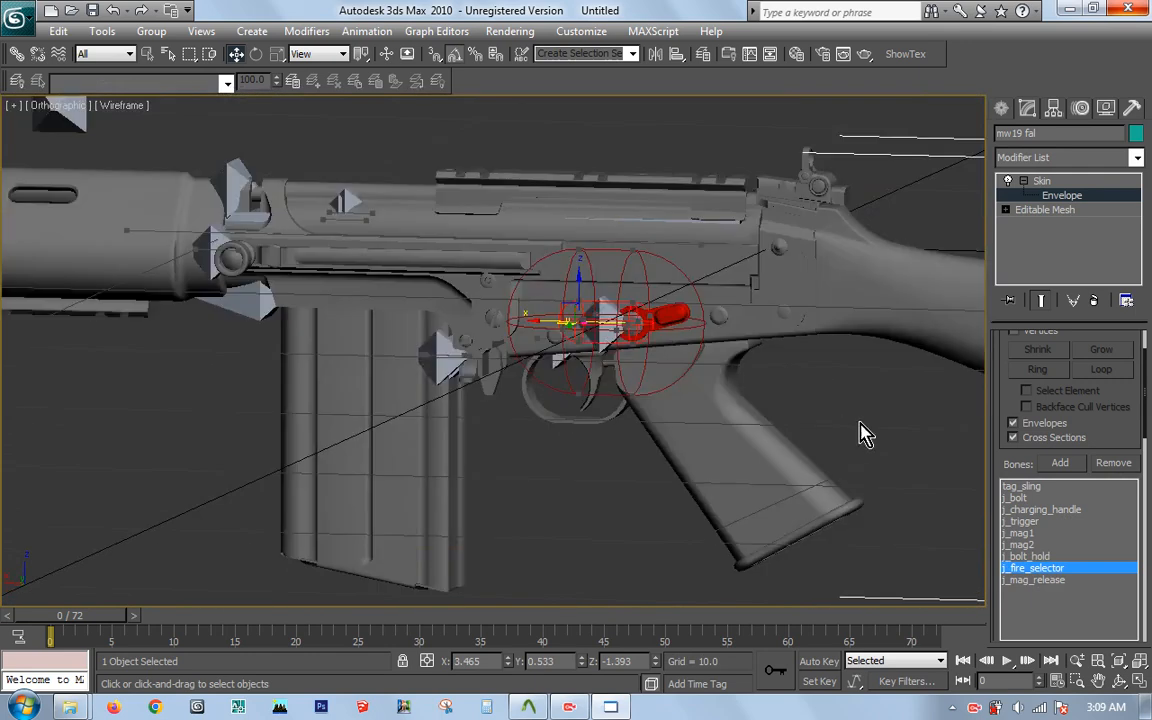
left_click(1058, 580)
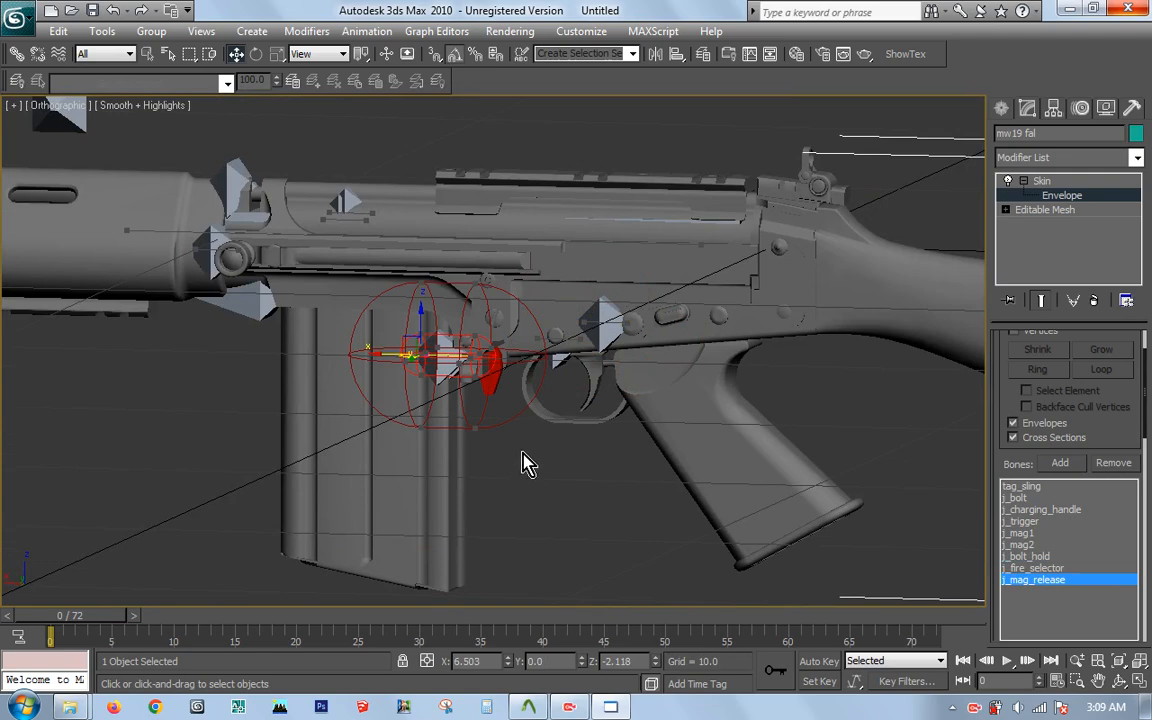
scroll(527, 472, "down", 6)
left_click(1045, 183)
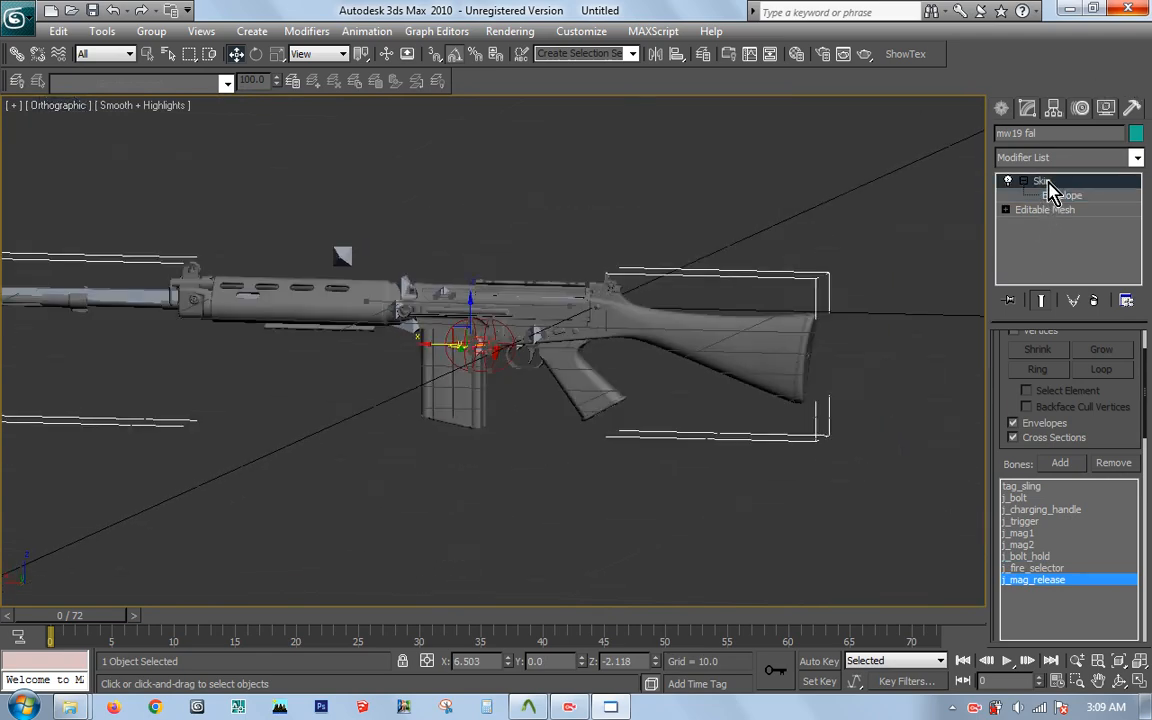
middle_click_drag(644, 315, 655, 332)
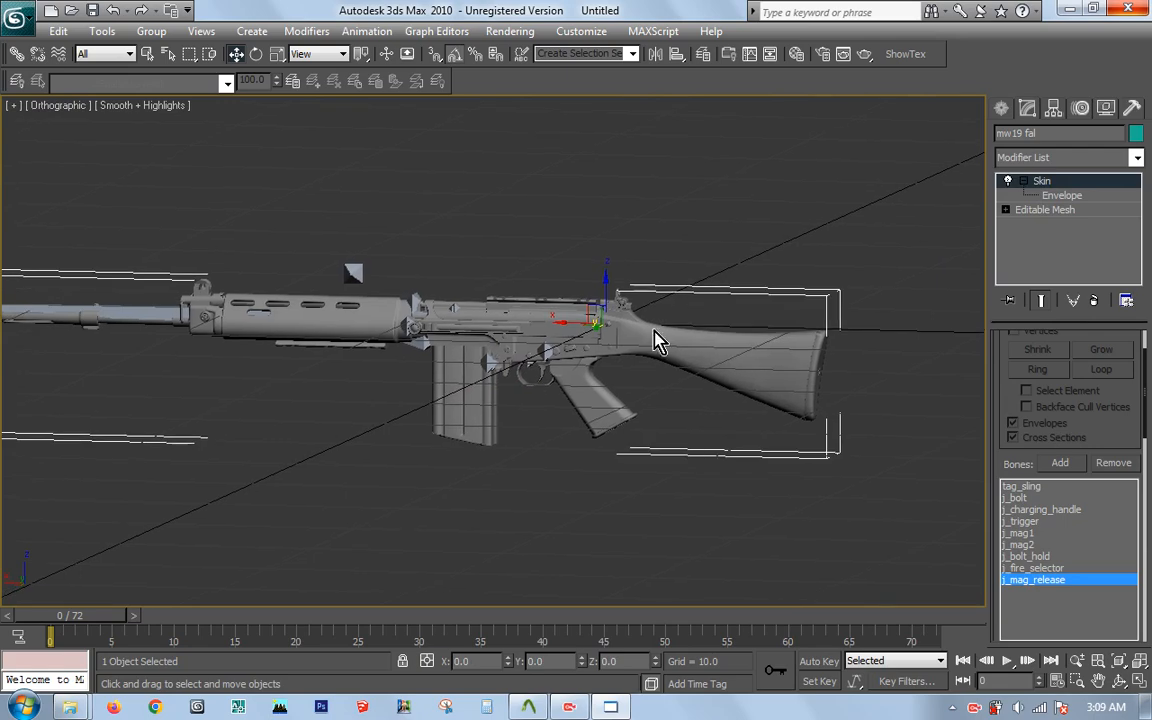
Step: Unhide all objects so the SMDImport rifle shows together with the mw19 fal
right_click(829, 227)
left_click(860, 117)
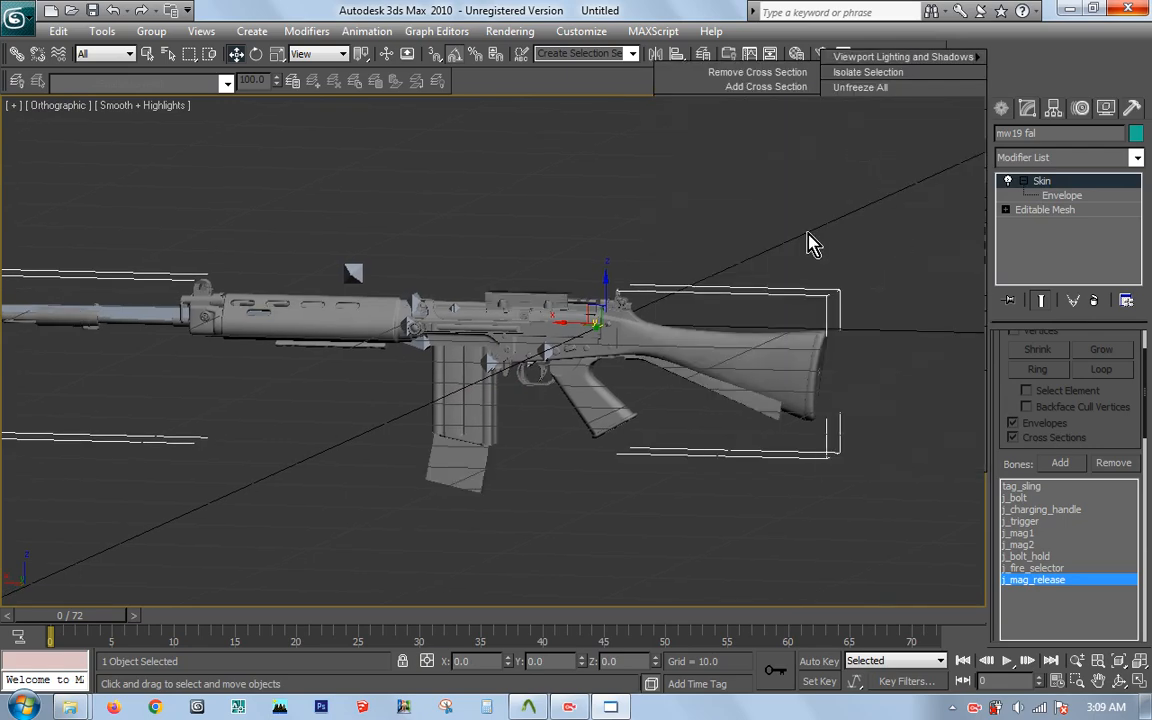
key("e")
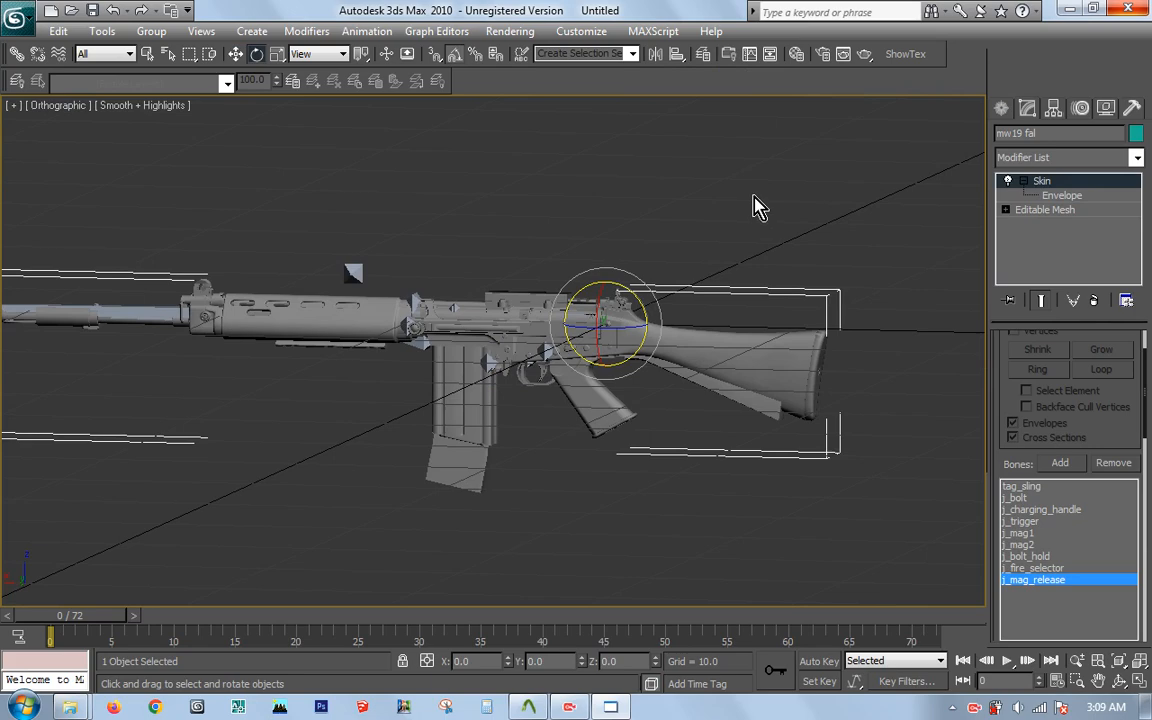
key("ctrl+v")
left_click(631, 424)
middle_click_drag(707, 248, 748, 298)
left_click(130, 11)
left_click(420, 9)
Step: Delete the mw19 fal mesh, keeping its bones and the SMDImport rifle
middle_click_drag(697, 259, 610, 222)
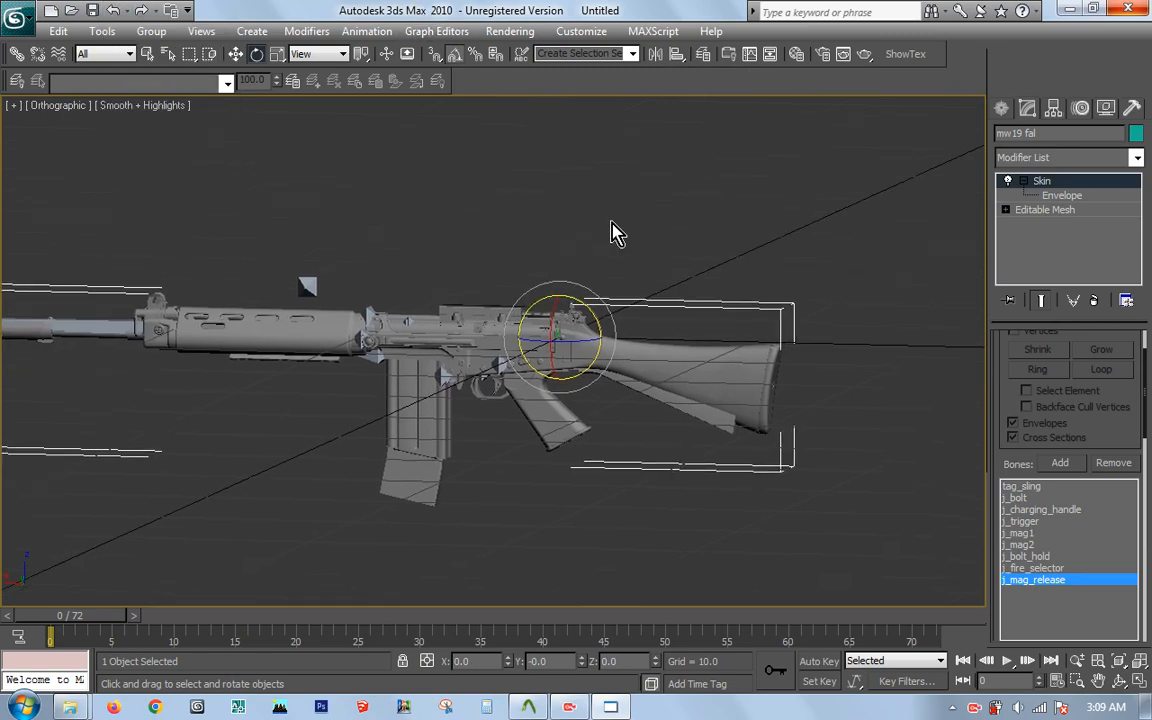
right_click(546, 233)
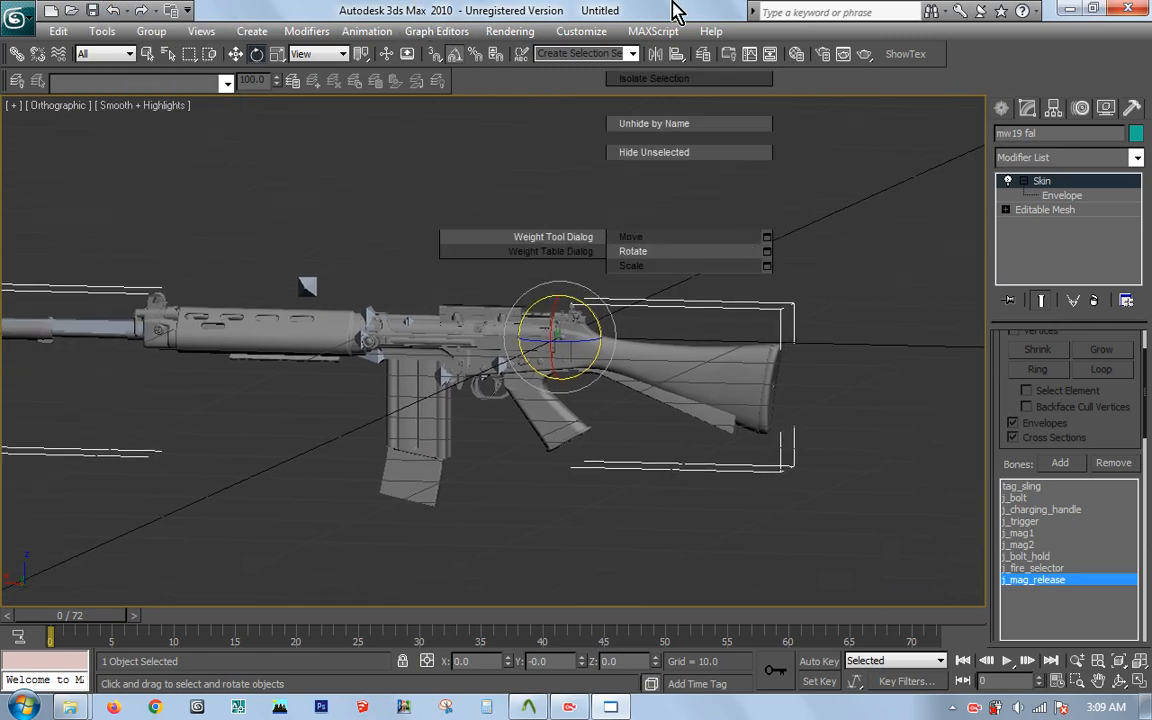
middle_click_drag(692, 229, 817, 303)
key("Delete")
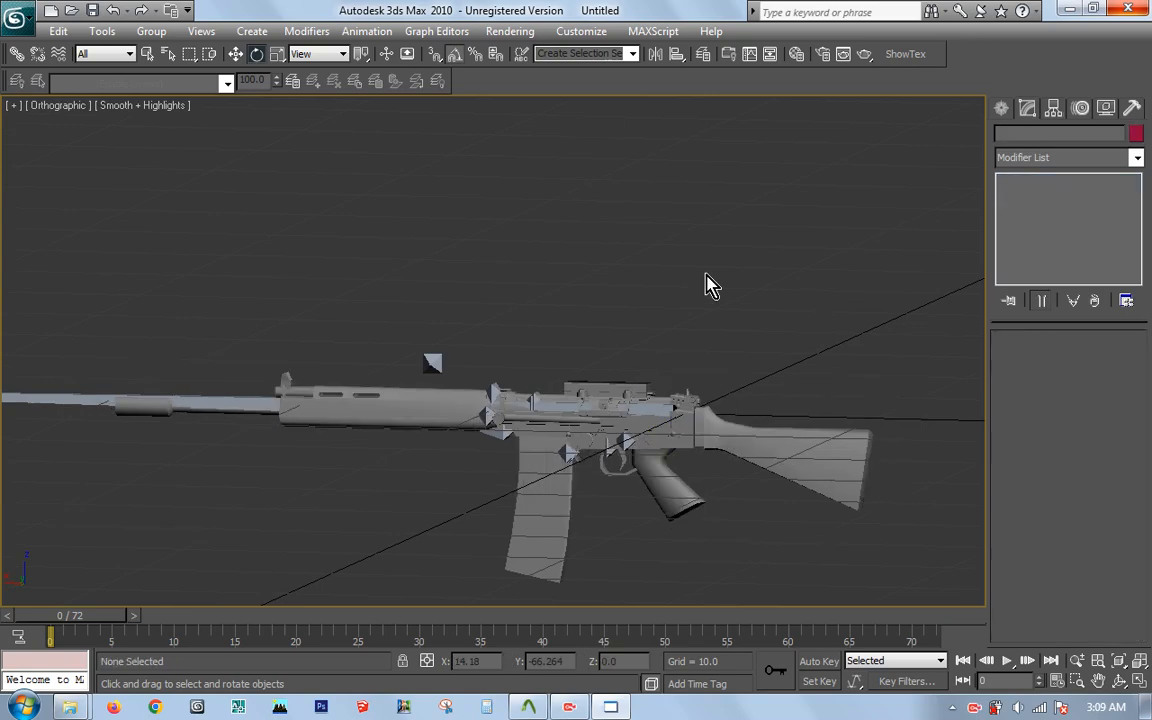
Step: Apply a Skin modifier to the SMDImport rifle mesh
middle_click_drag(607, 372, 597, 337)
left_click(609, 360)
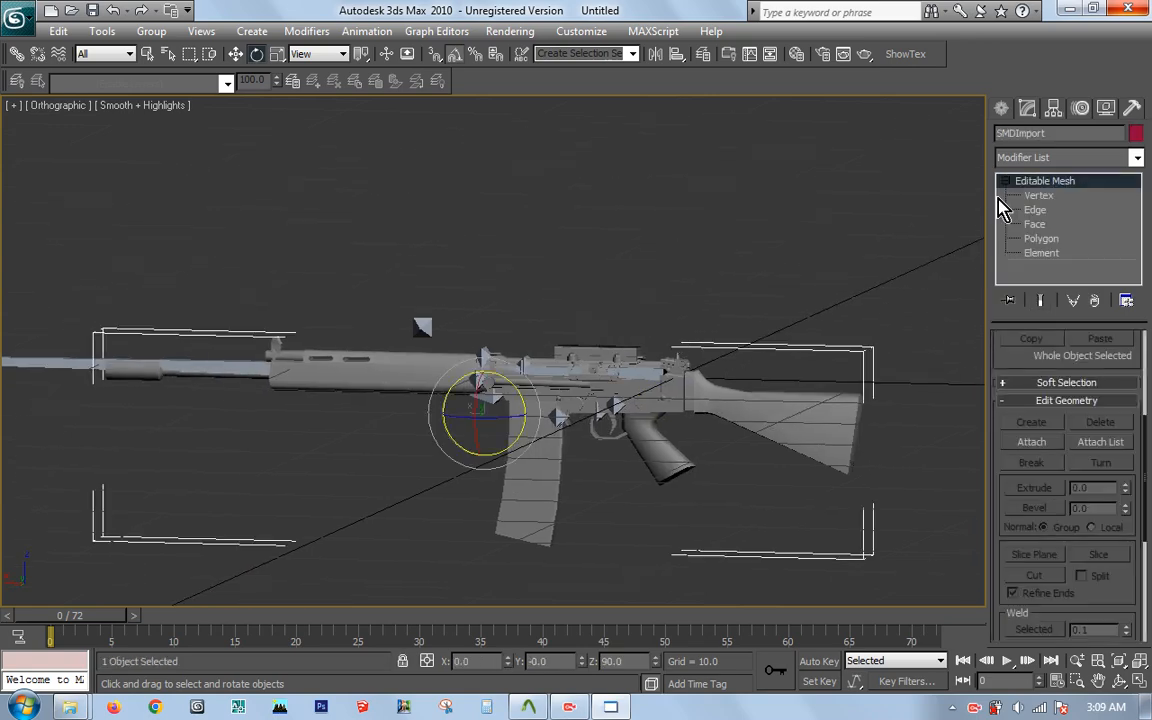
left_click(1137, 157)
scroll(1139, 252, "down", 15)
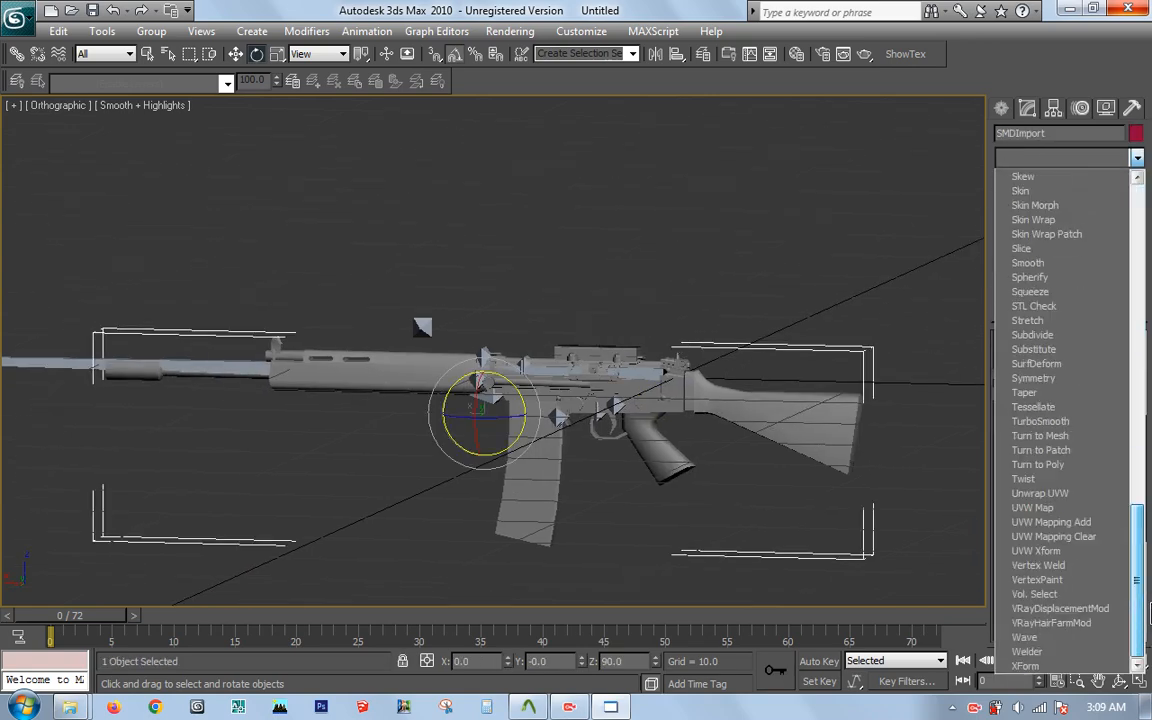
left_click(1021, 191)
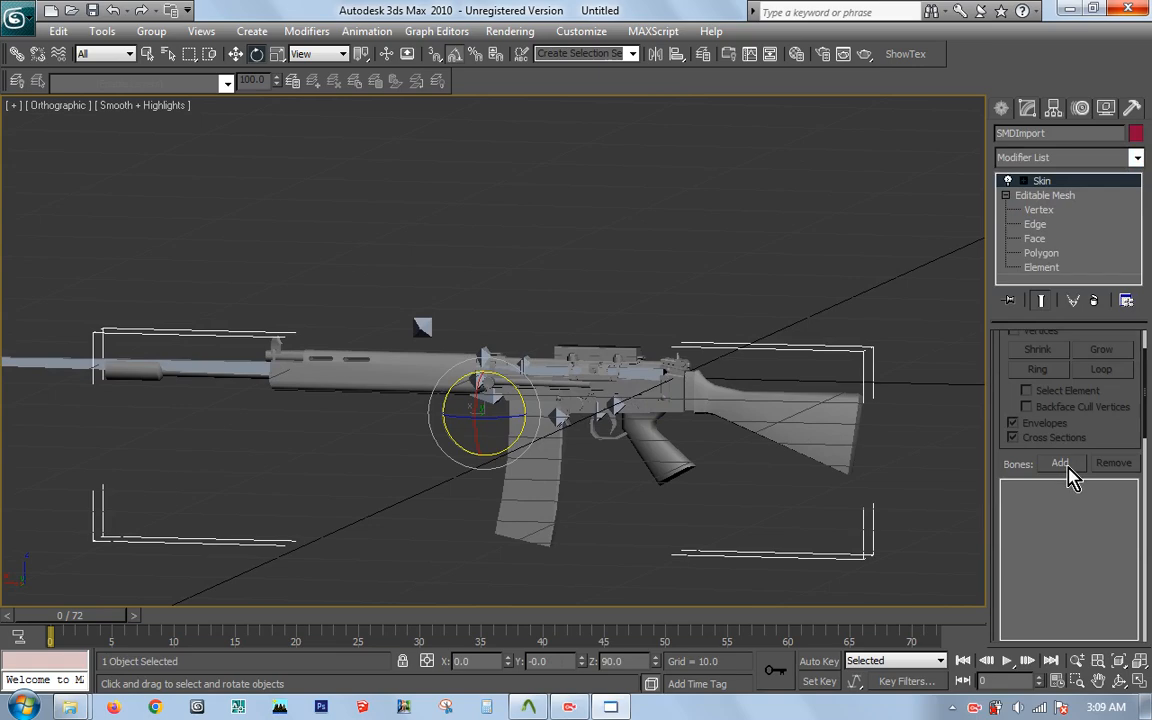
Step: Add the bones tag_sling, j_trigger, j_mag_release, j_fire_selector, j_charging_handle, j_bolt and j_bolt_hold to SMDImport's Skin modifier
left_click(1062, 464)
left_click(345, 197)
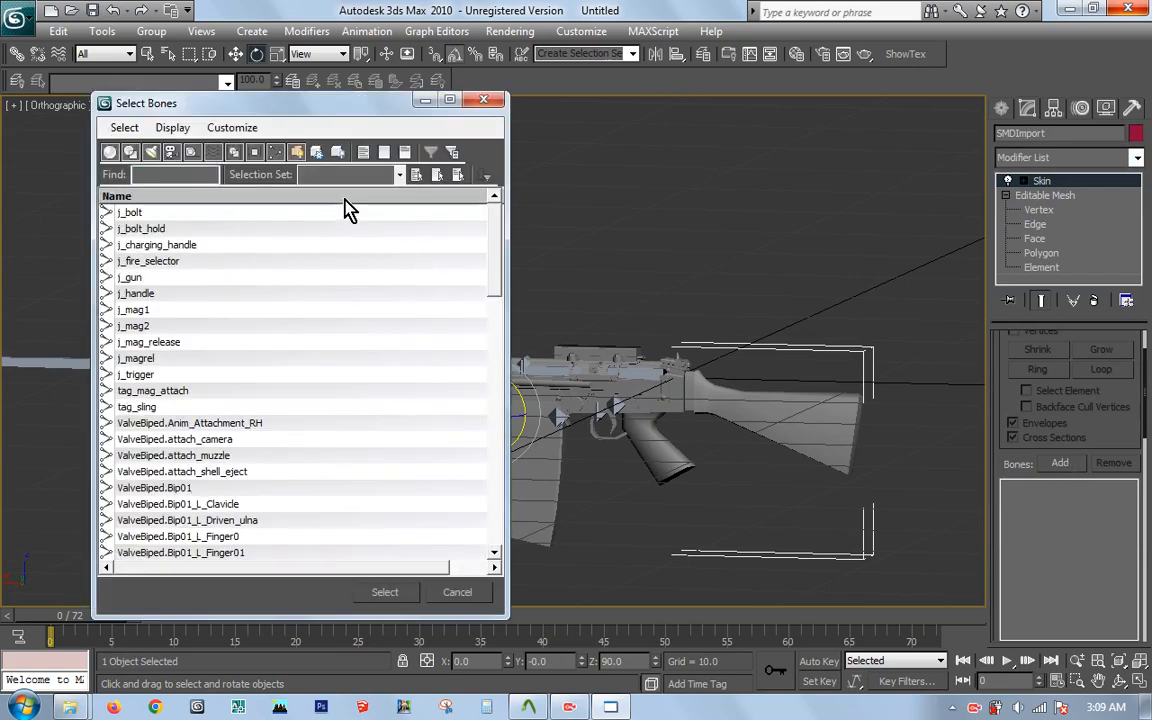
left_click(345, 197)
left_click(329, 196)
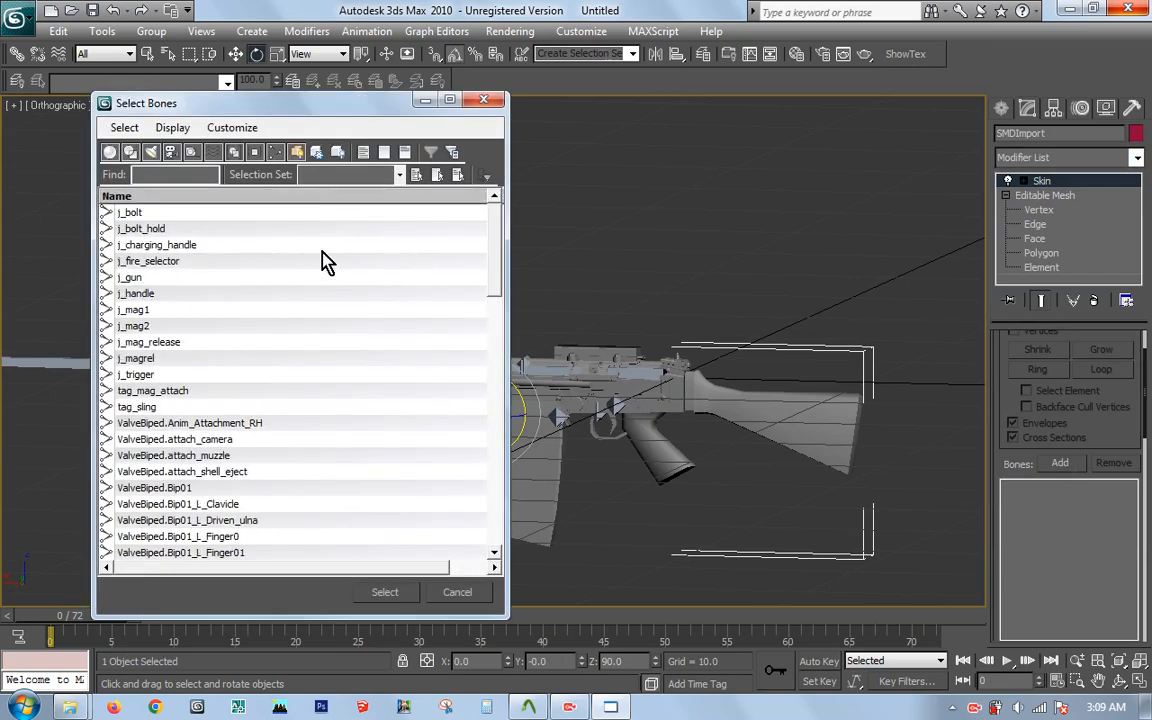
left_click(165, 211)
left_click(176, 408)
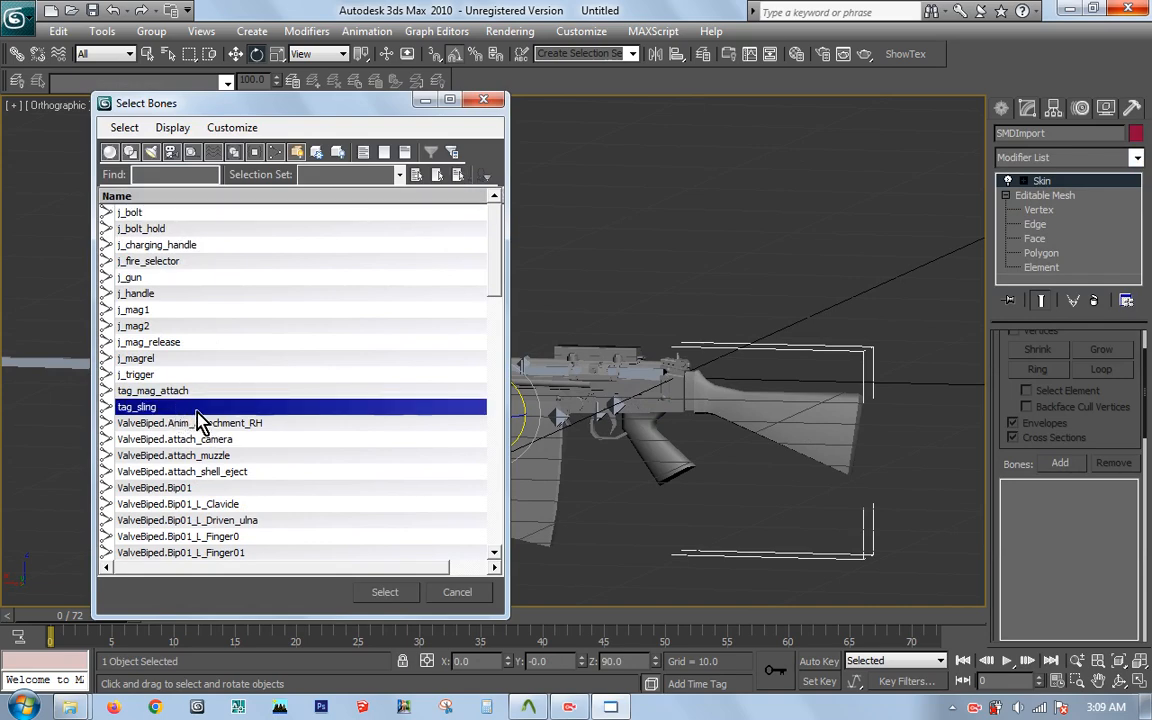
left_click(176, 376, "ctrl")
left_click(172, 358, "ctrl")
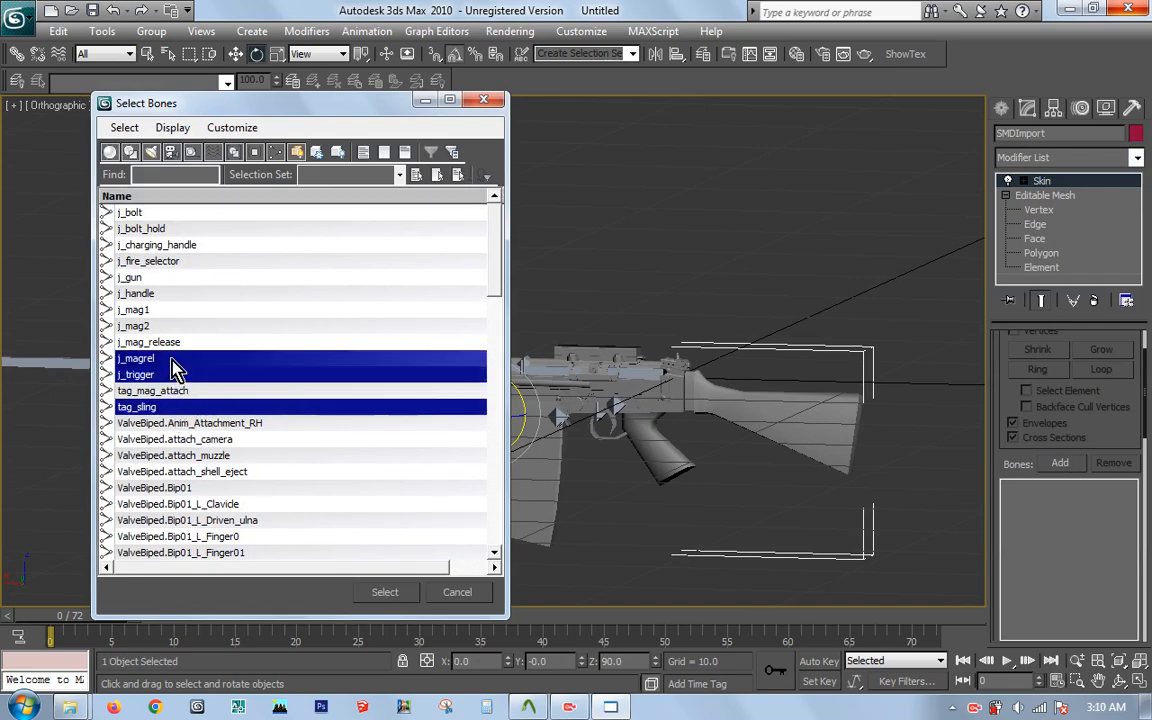
left_click(172, 359, "ctrl")
left_click(183, 342, "ctrl")
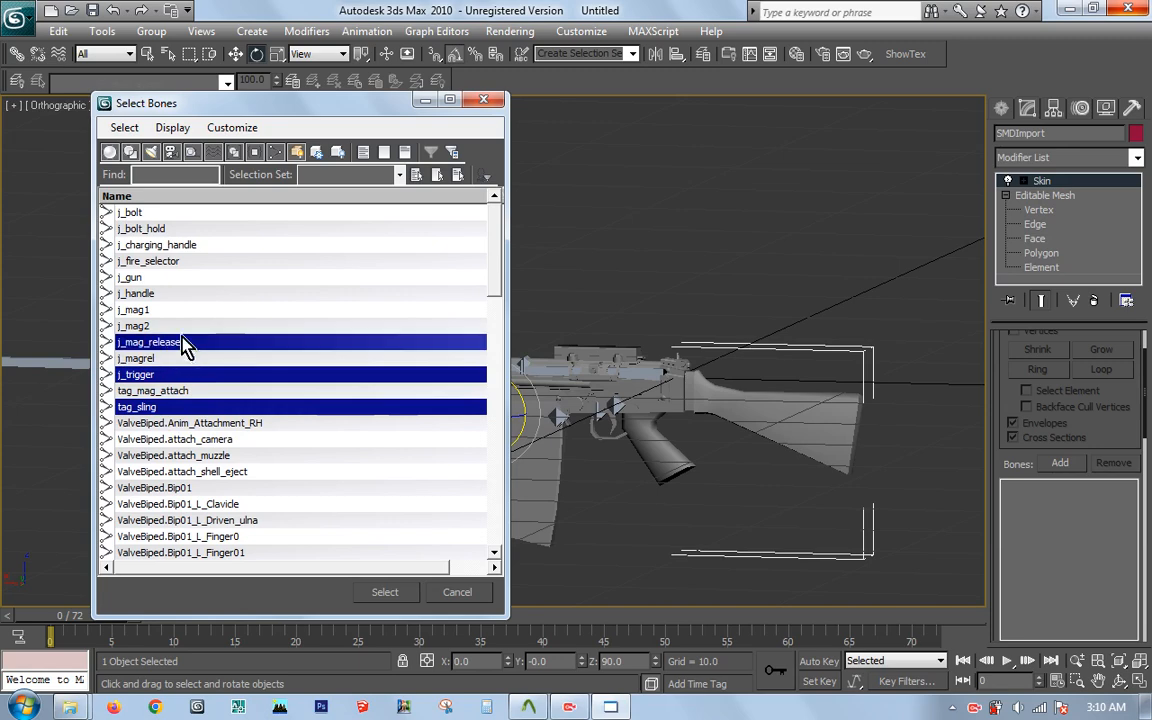
left_click(152, 261, "ctrl")
left_click(161, 247, "ctrl")
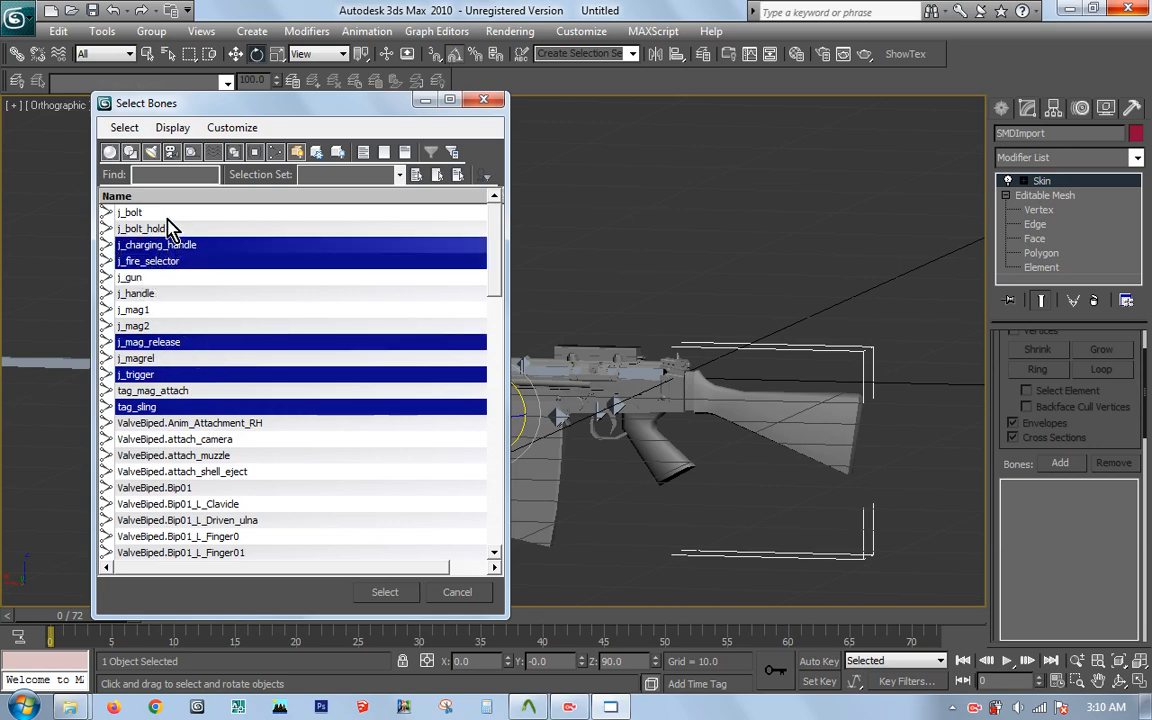
left_click(168, 229, "ctrl")
left_click(155, 213, "ctrl")
left_click_drag(495, 258, 508, 222)
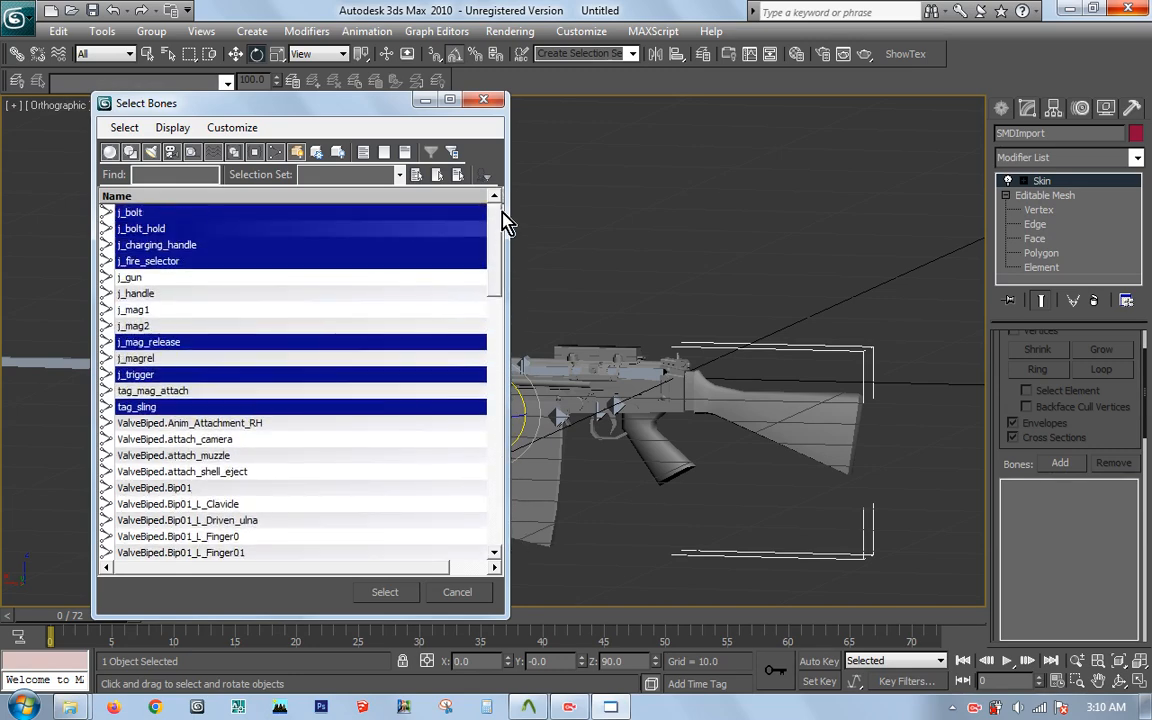
left_click(385, 592)
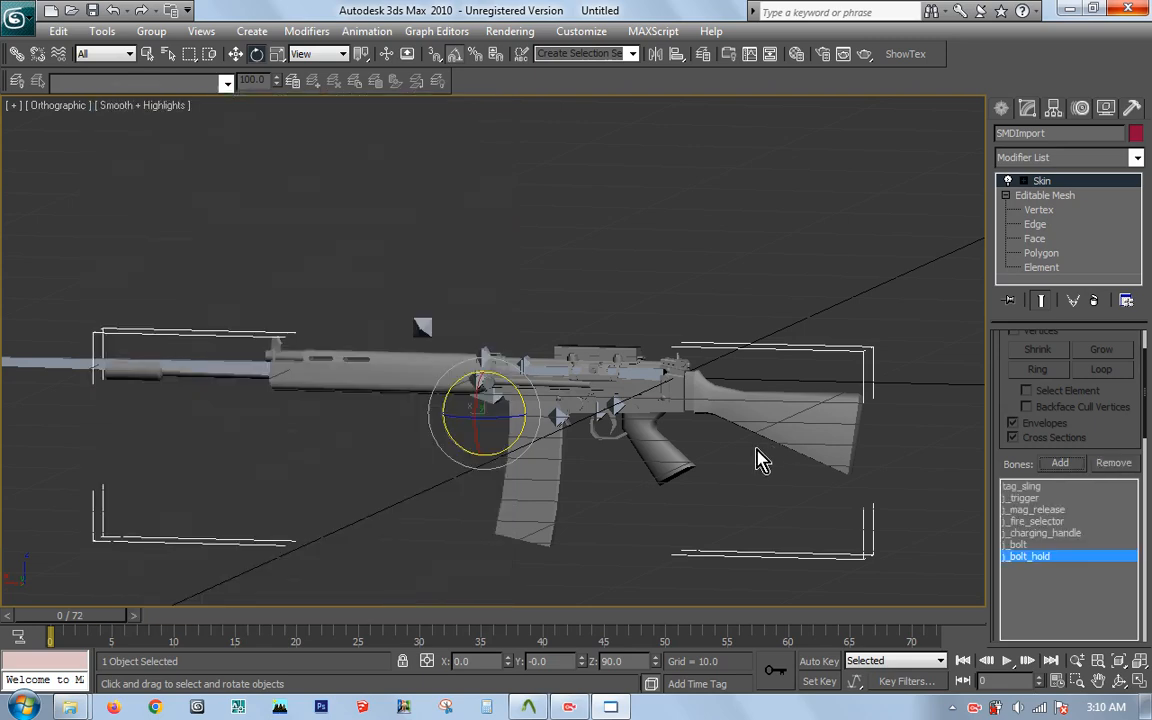
Step: Unhide all objects and compare the mw19 fal mesh's skin bone list with that of SMDImport
right_click(785, 293)
left_click(820, 205)
left_click(826, 392)
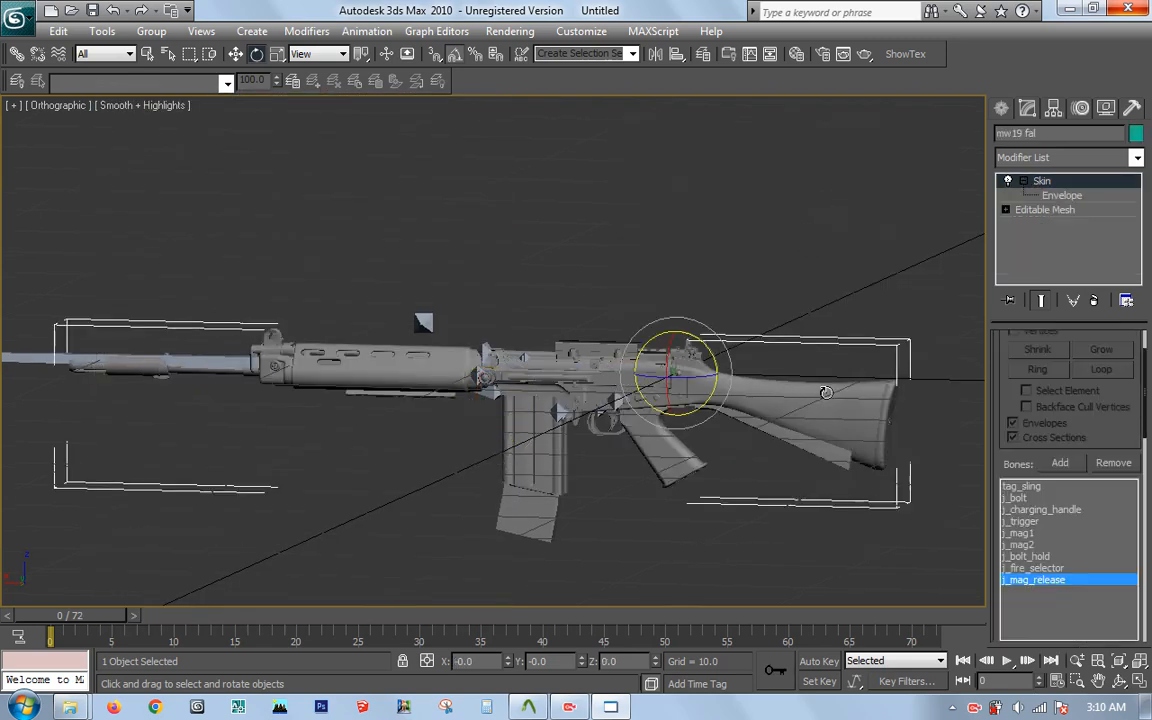
middle_click_drag(773, 386, 754, 362)
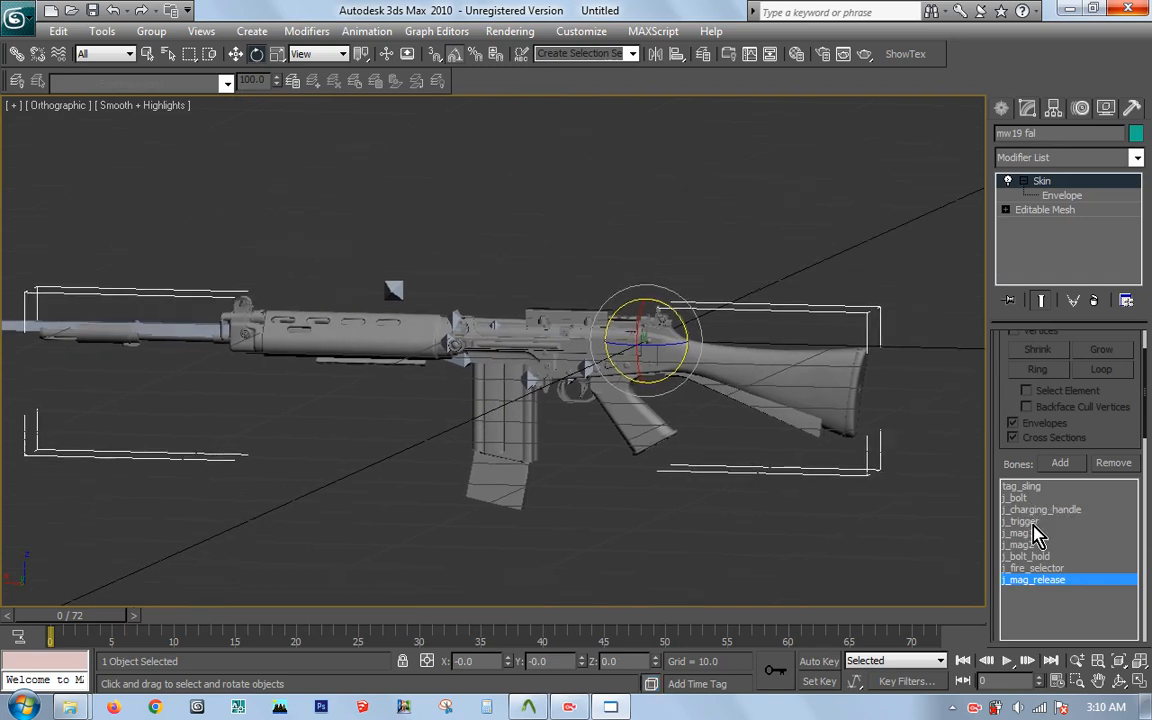
left_click(591, 340)
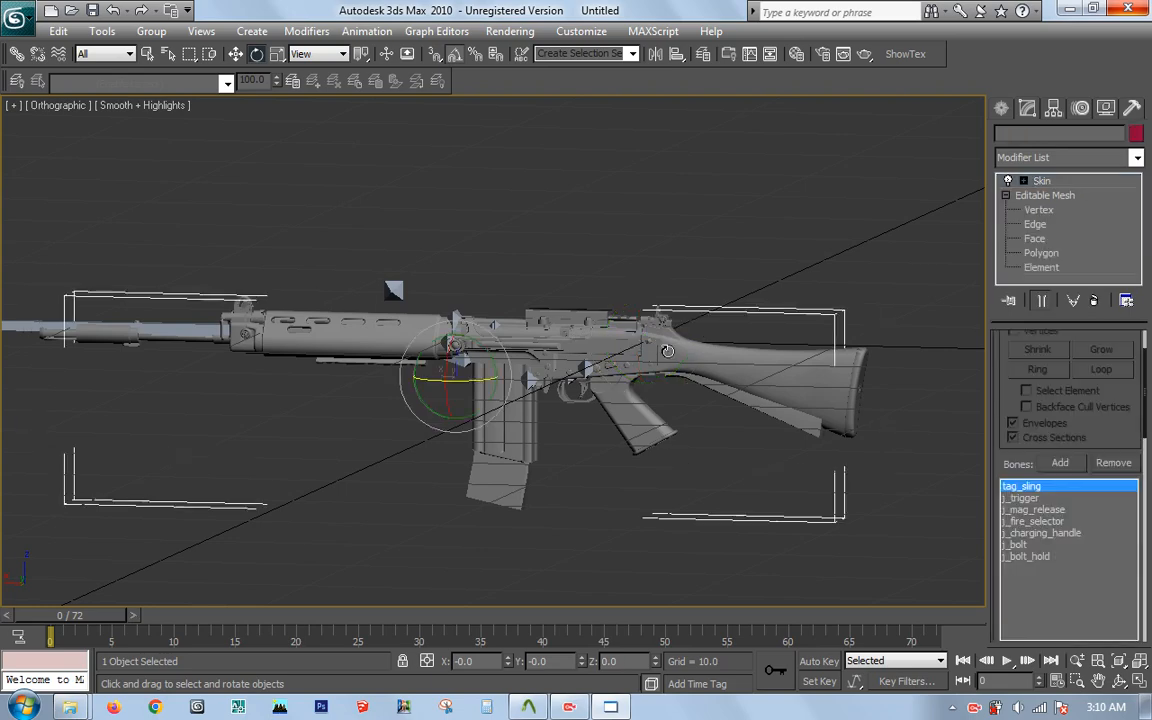
Step: Hide the SMDImport rifle to view the mw19 fal mesh alone, and undo the hiding
middle_click_drag(651, 332, 699, 315)
scroll(650, 385, "up", 2)
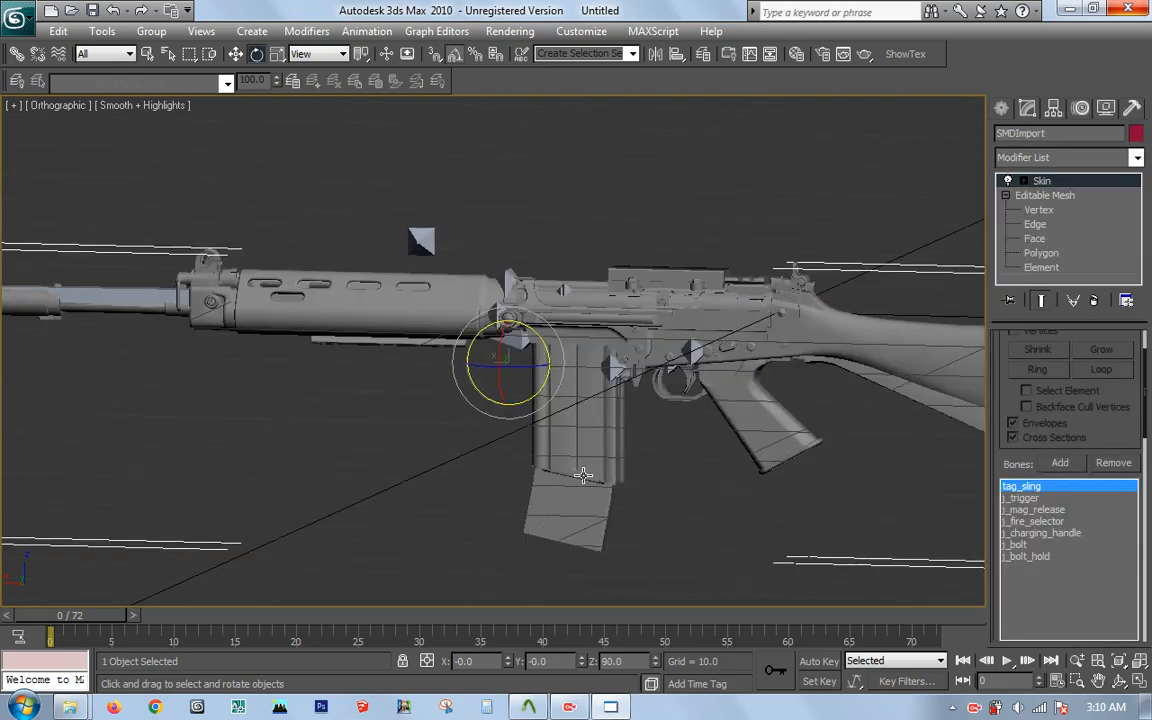
left_click(579, 522)
middle_click_drag(853, 314, 773, 281)
left_click(881, 383)
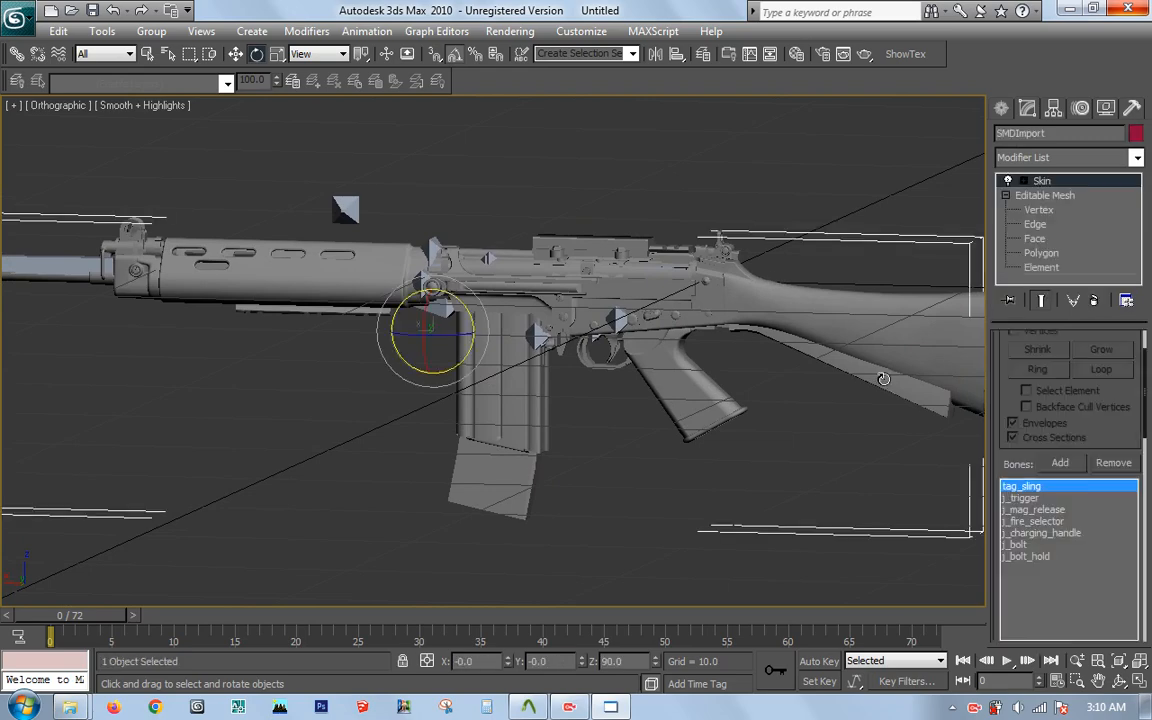
right_click(775, 200)
left_click(866, 146)
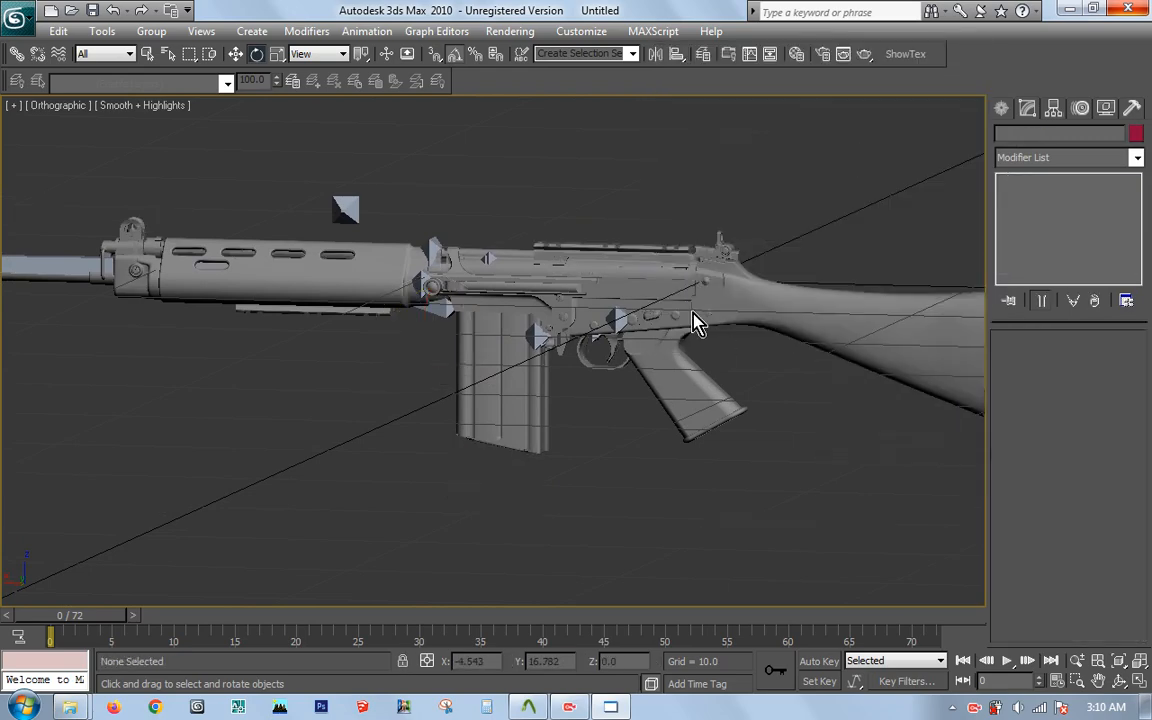
left_click(686, 308)
key("ctrl+z")
key("ctrl+z")
Step: Hide the mw19 fal mesh so only the SMDImport rifle and the bones show
left_click(688, 306)
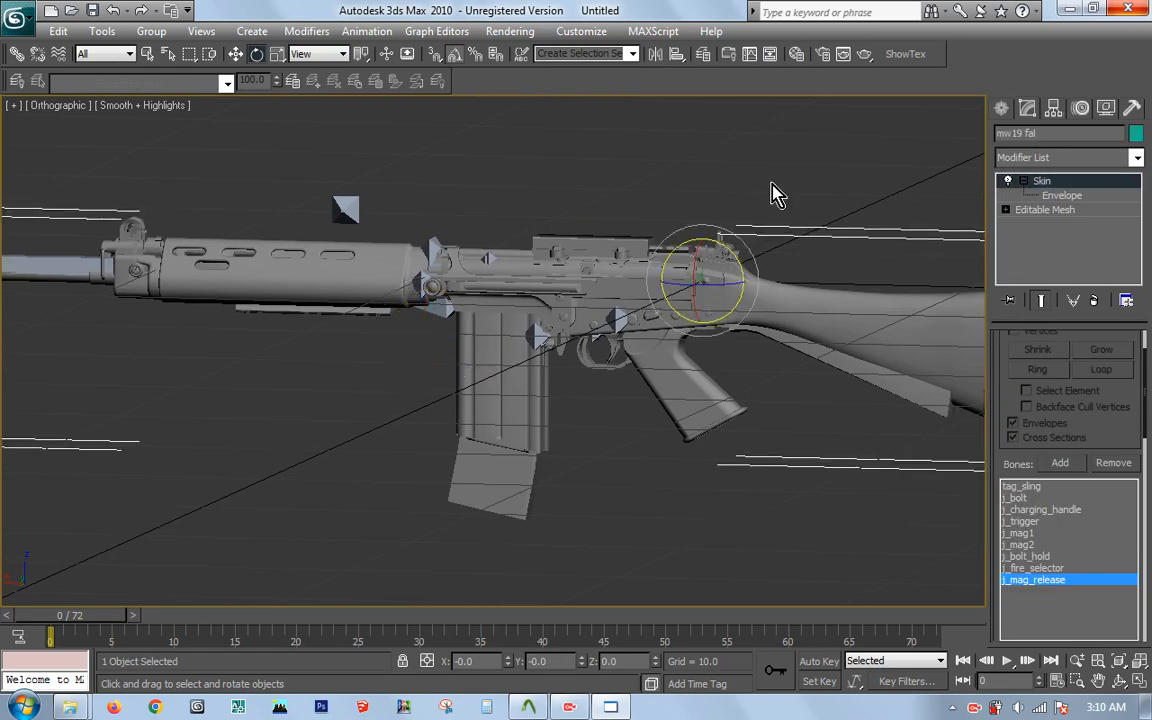
right_click(771, 184)
left_click(809, 130)
Step: Select the magazine element of the SMDImport mesh and detach it as a separate object named mag1
left_click(612, 288)
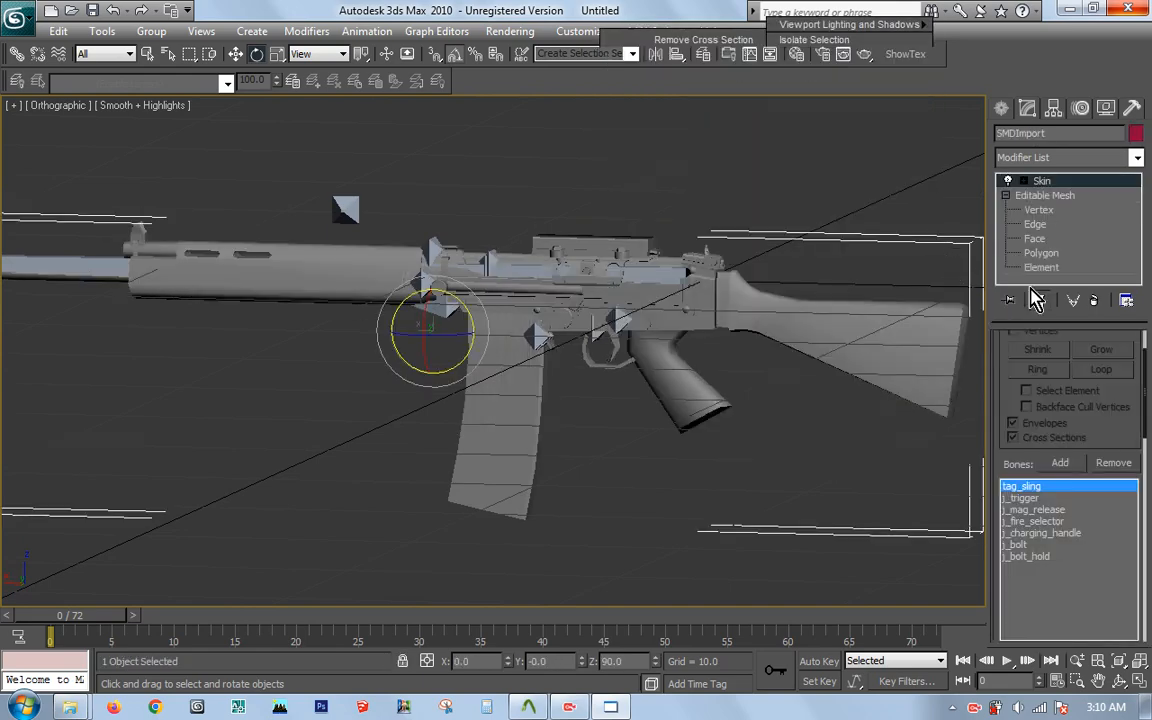
middle_click_drag(705, 400, 643, 395)
left_click(1060, 271)
middle_click_drag(550, 384, 563, 340)
scroll(580, 405, "up", 4)
left_click_drag(592, 299, 316, 616)
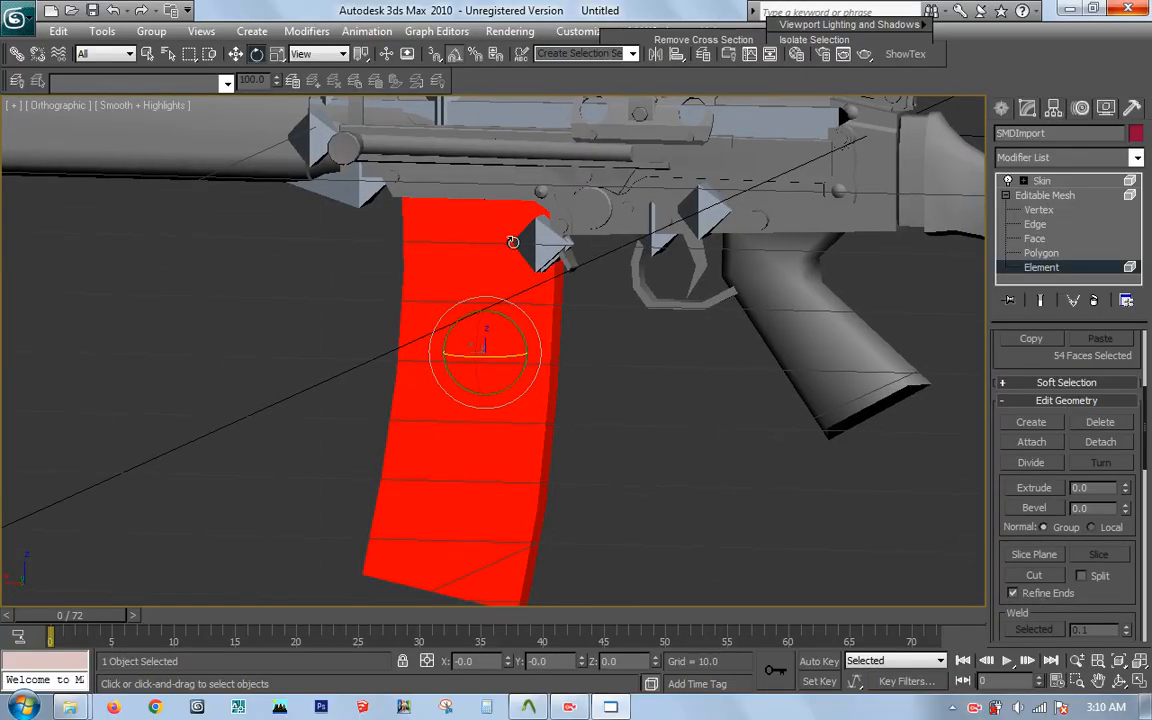
scroll(514, 238, "down", 4)
scroll(520, 260, "up", 10)
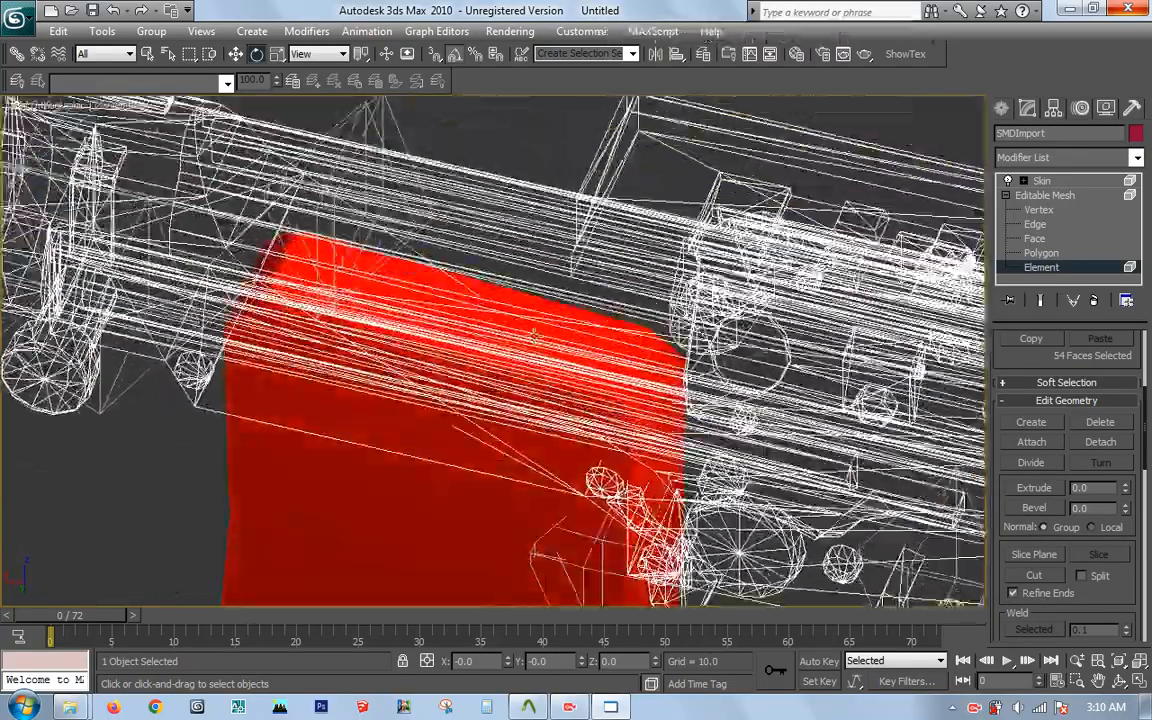
middle_click_drag(534, 336, 527, 248, "alt")
scroll(527, 248, "down", 10)
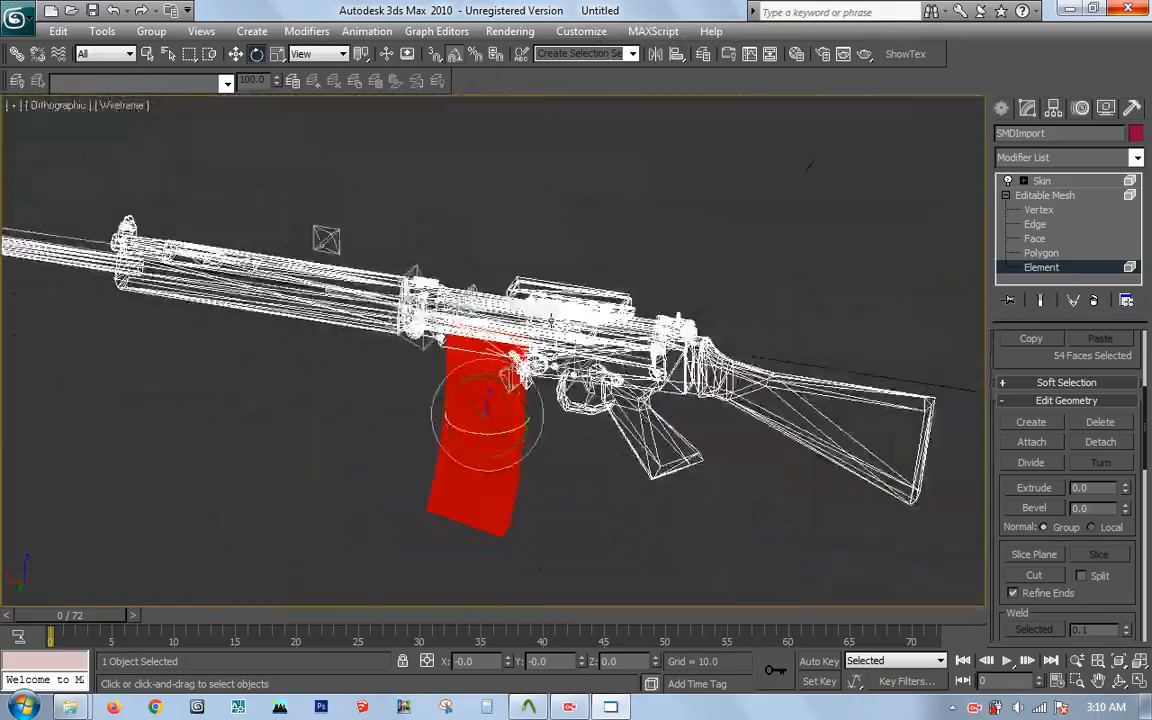
left_click(1100, 441)
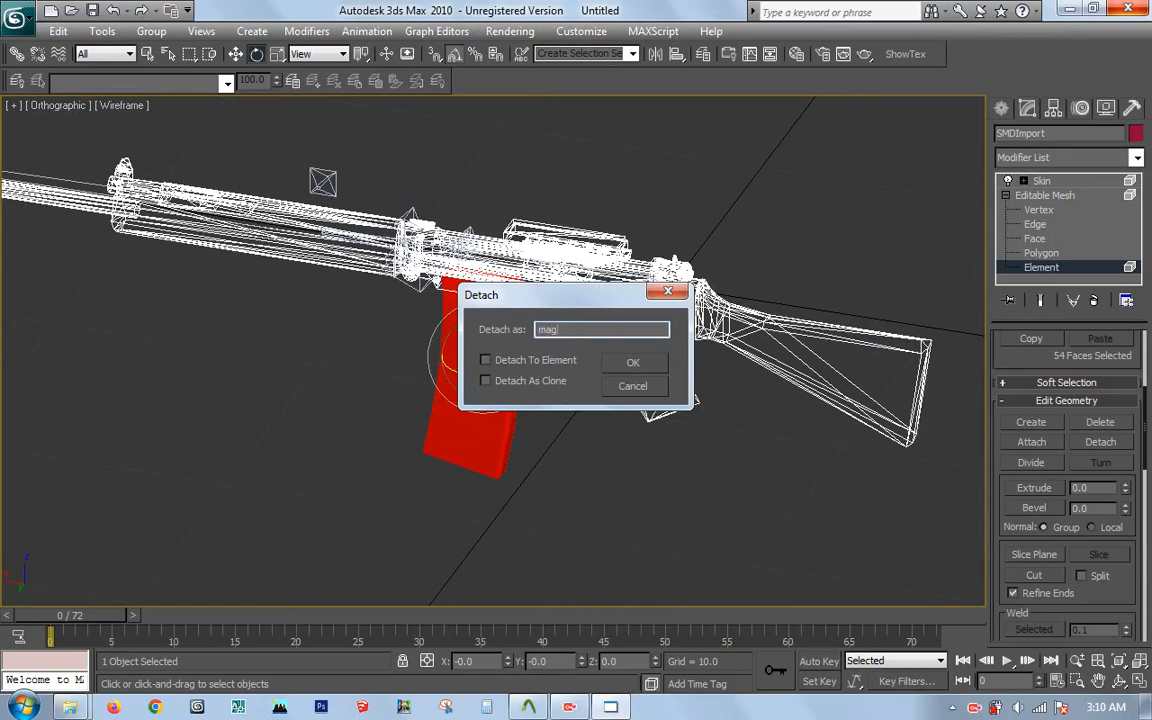
key("Return")
left_click(1118, 268)
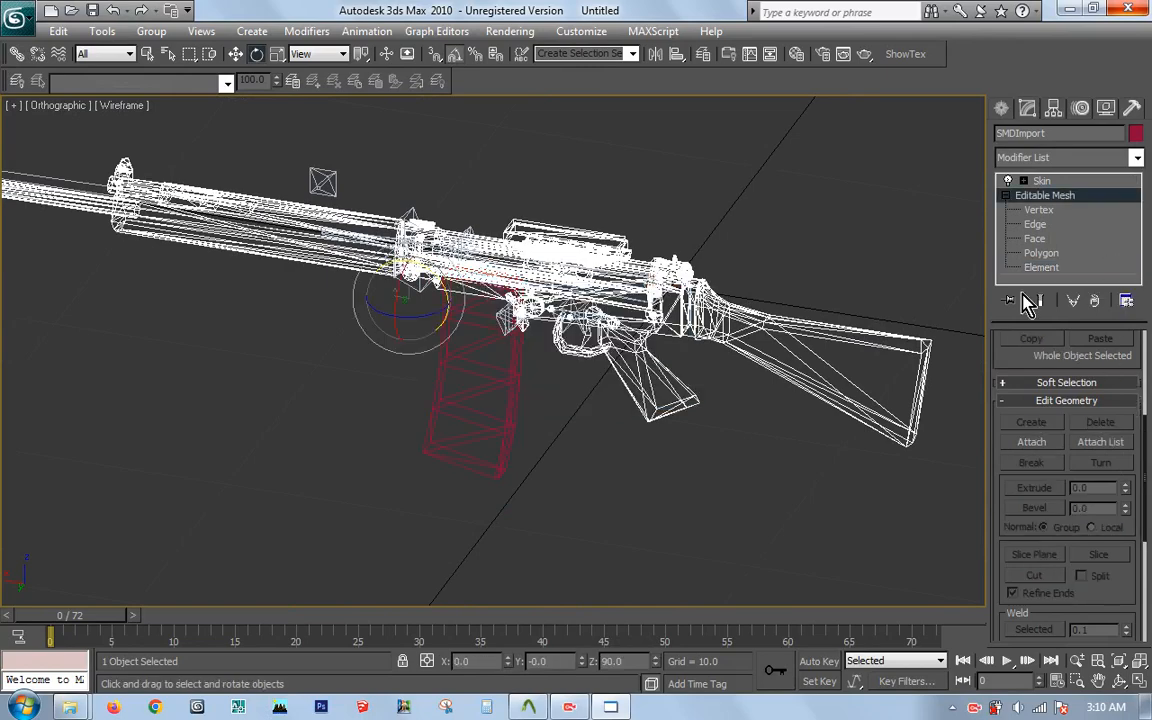
Step: Clone the mag1 magazine as an independent copy named mag02
left_click(507, 403)
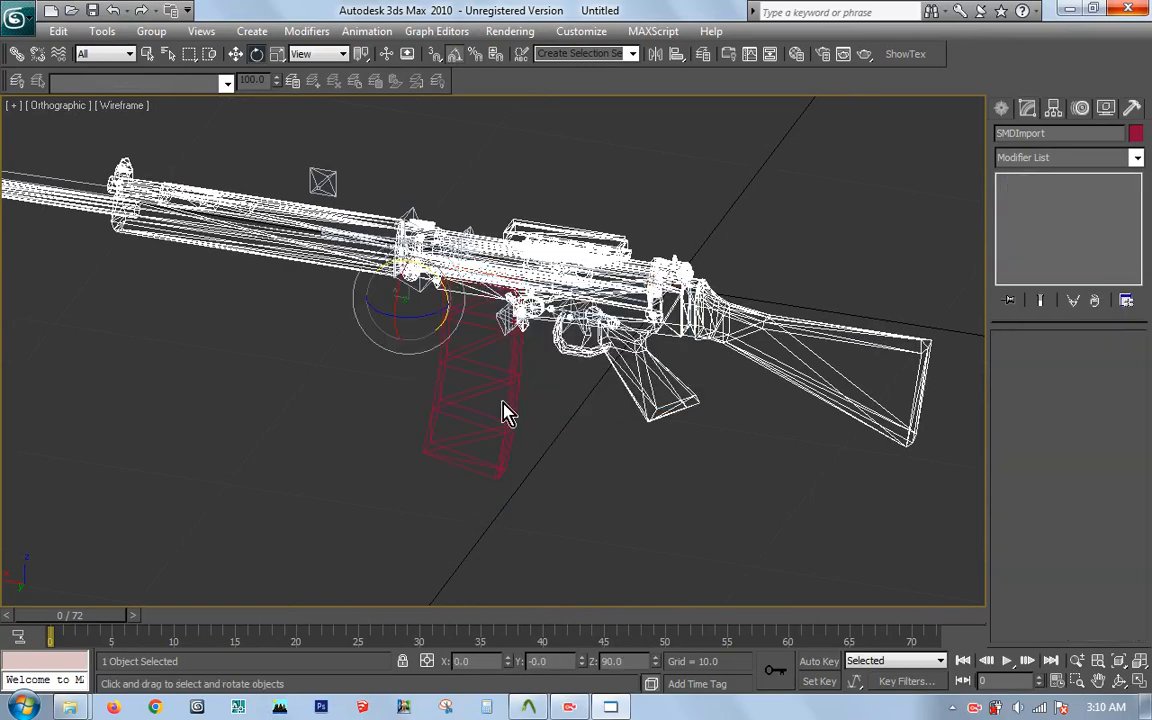
key("ctrl+v")
left_click(617, 420)
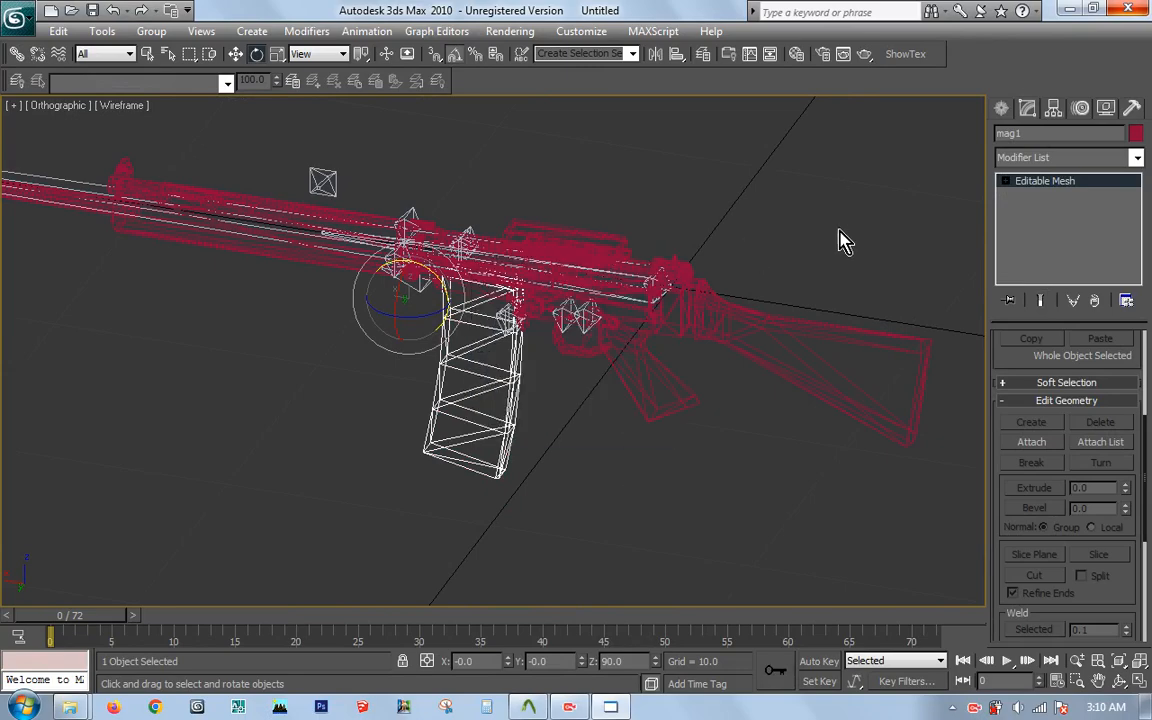
right_click(837, 232)
left_click(866, 319)
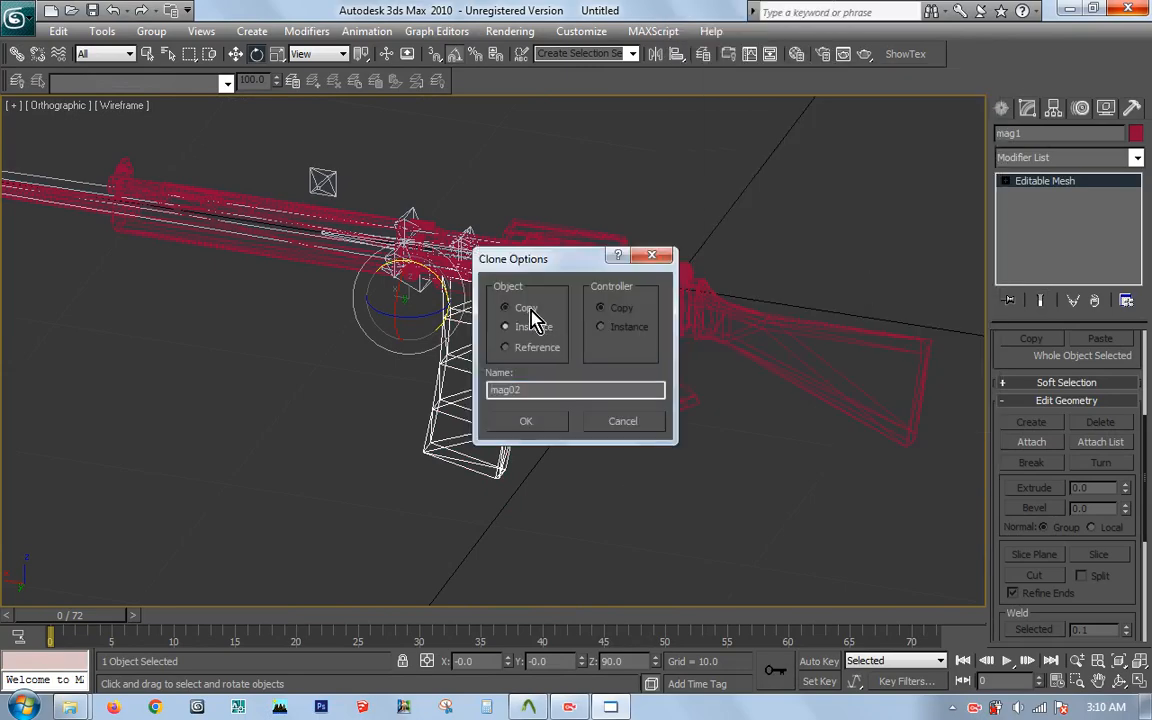
left_click(537, 428)
Step: Apply a Skin modifier to mag02 and add the j_mag2 bone to it
left_click(1137, 158)
left_click_drag(1137, 190, 1147, 470)
scroll(1050, 205, "down", 6)
left_click(1052, 191)
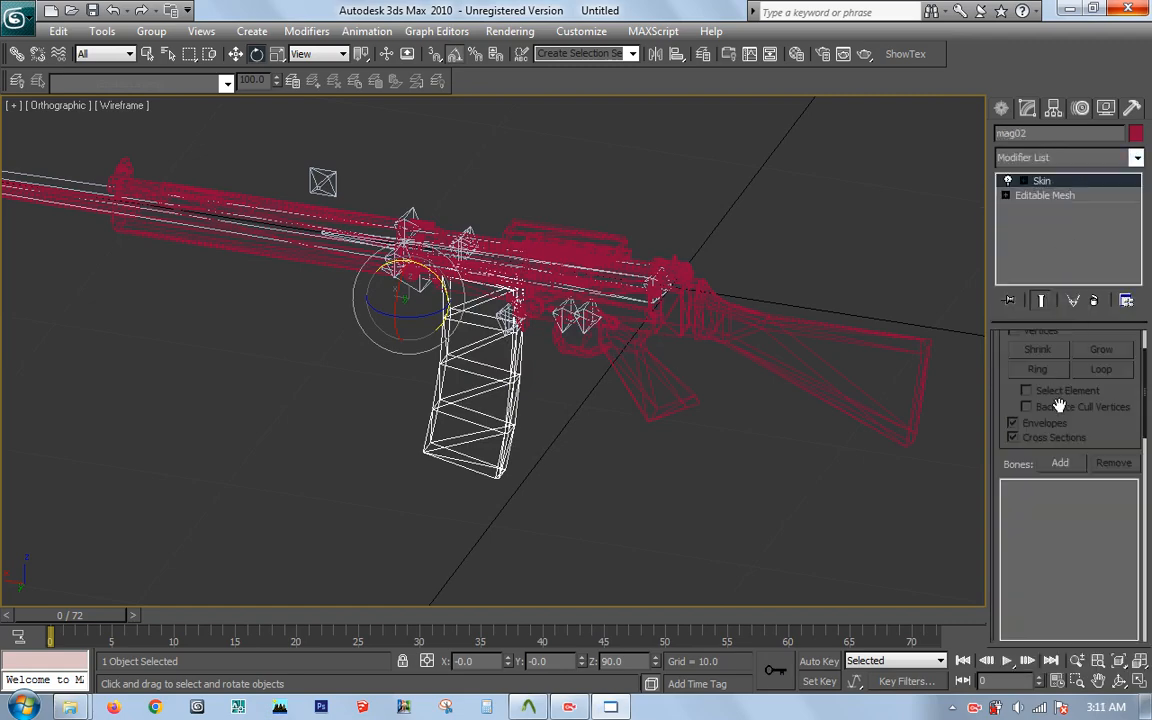
left_click(1060, 464)
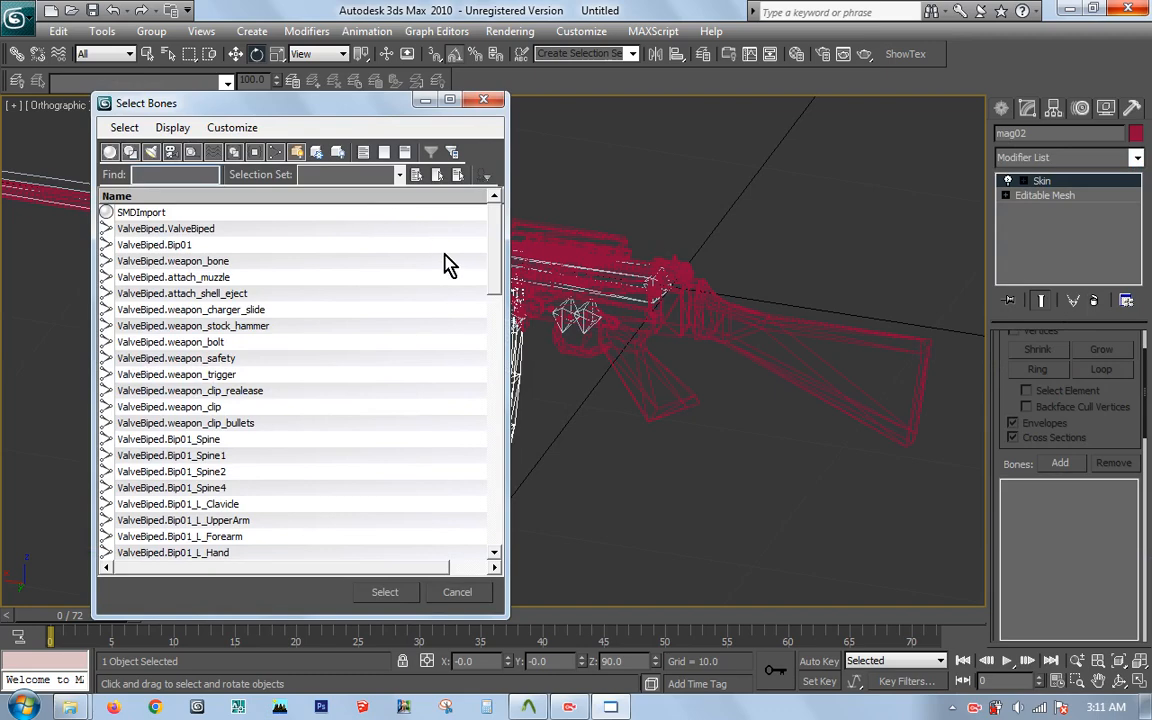
left_click_drag(496, 247, 506, 532)
left_click(273, 425)
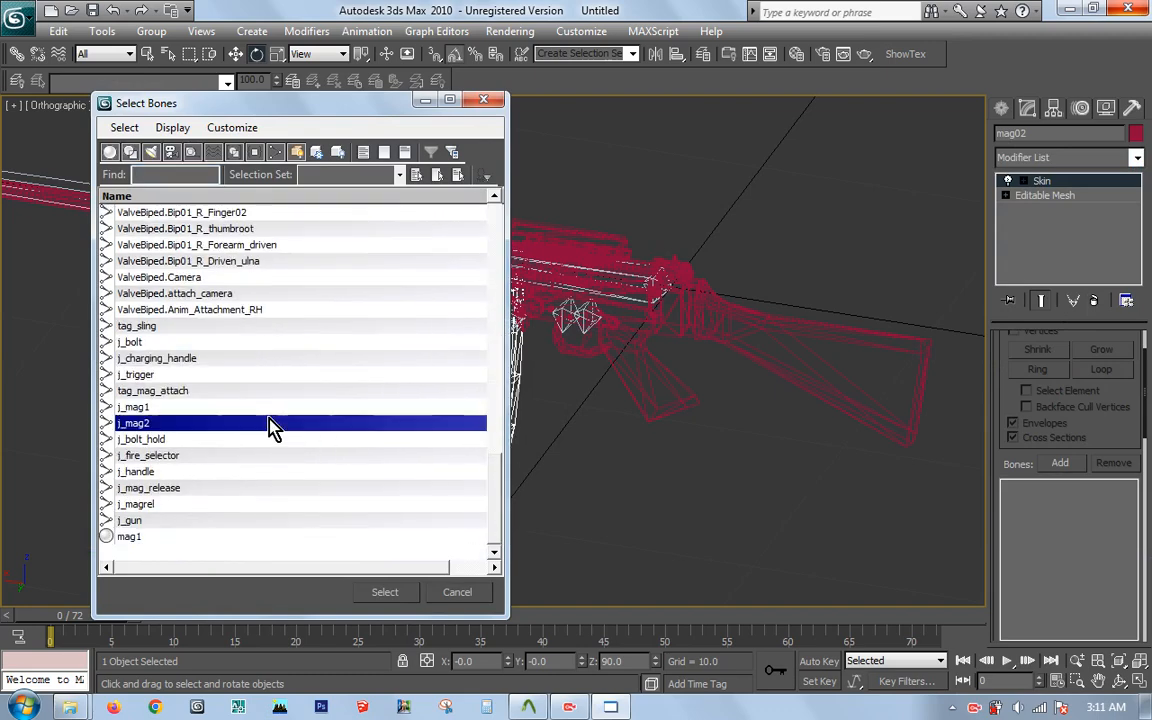
double_click(273, 425)
Step: Apply a Skin modifier to mag1 and add the j_mag1 bone to it
left_click(521, 383)
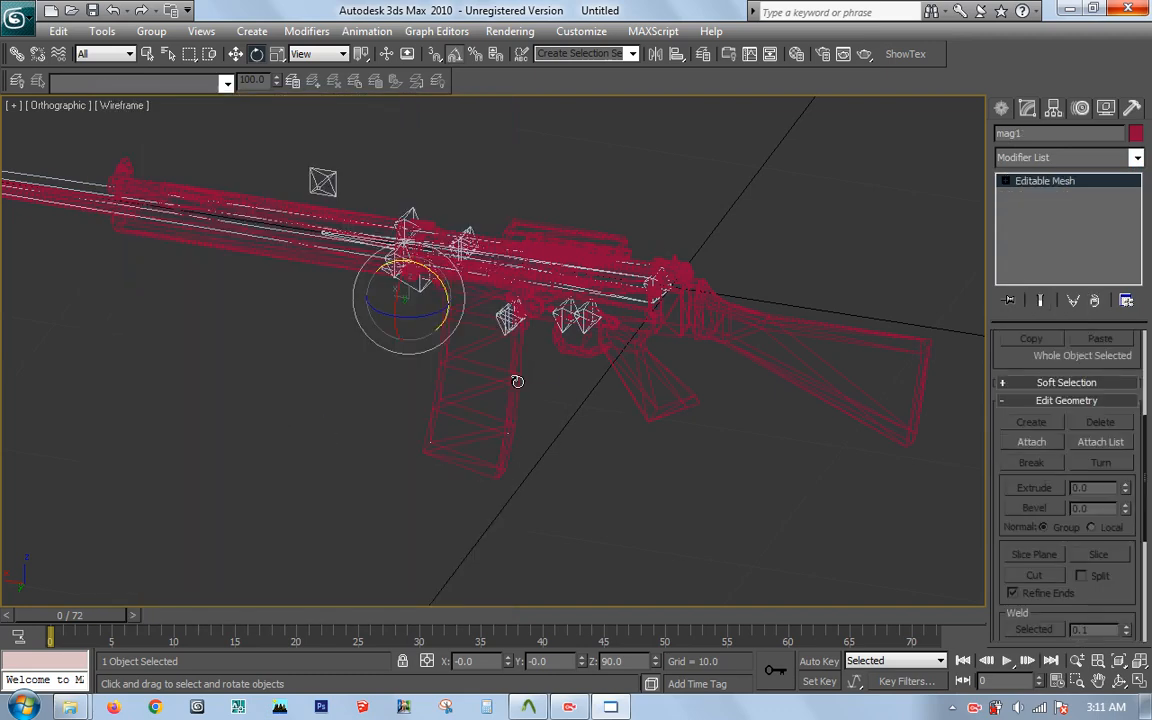
left_click(1136, 157)
scroll(1030, 200, "down", 5)
left_click(1022, 191)
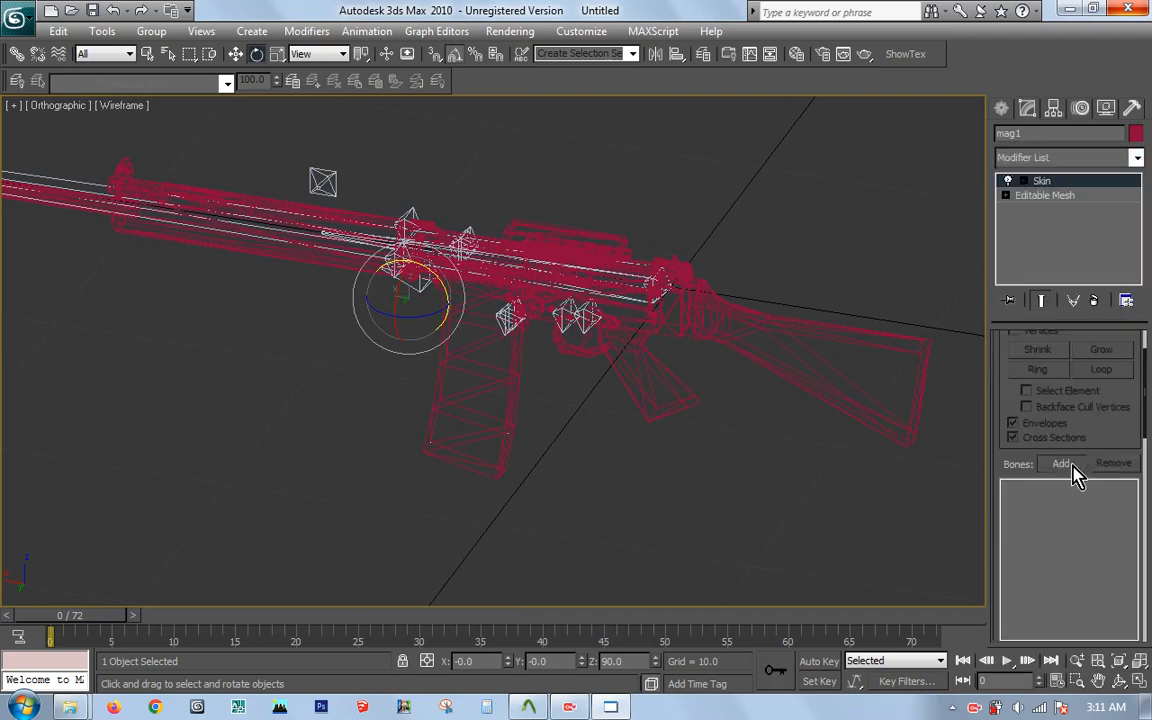
left_click(1068, 465)
left_click_drag(489, 237, 488, 545)
double_click(165, 407)
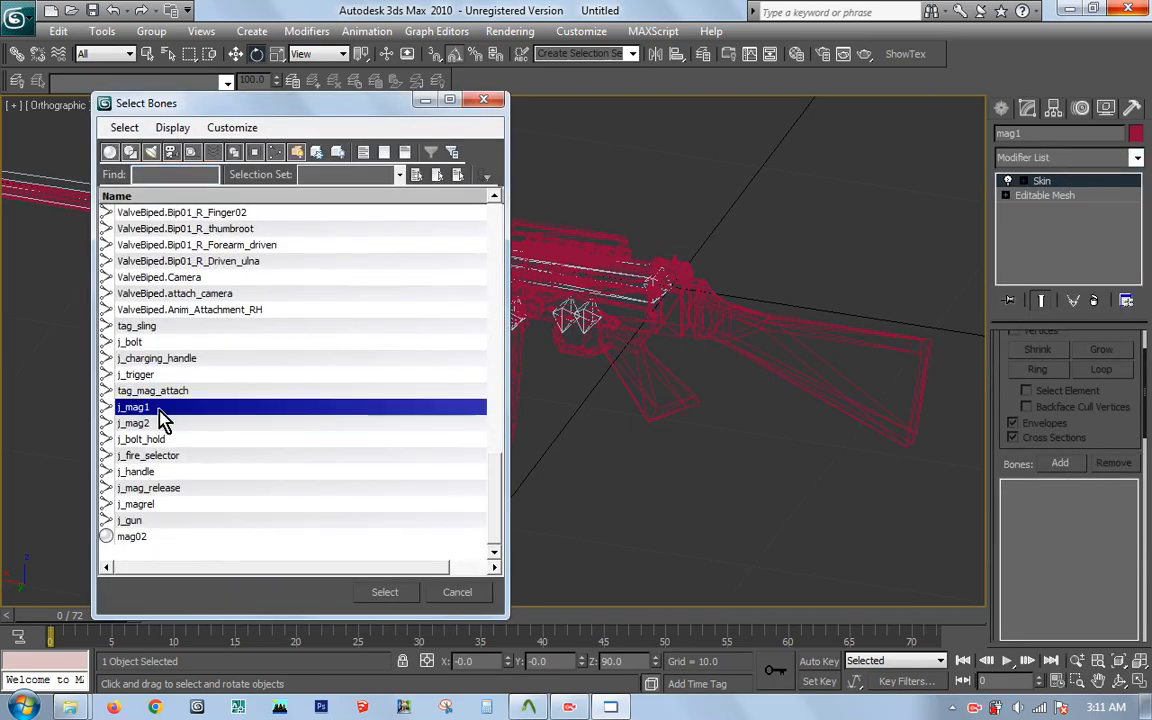
Step: Hide both magazines, mag1 and mag02, and select the remaining SMDImport rifle body
middle_click_drag(608, 372, 631, 365)
left_click_drag(562, 407, 344, 484)
right_click(752, 240)
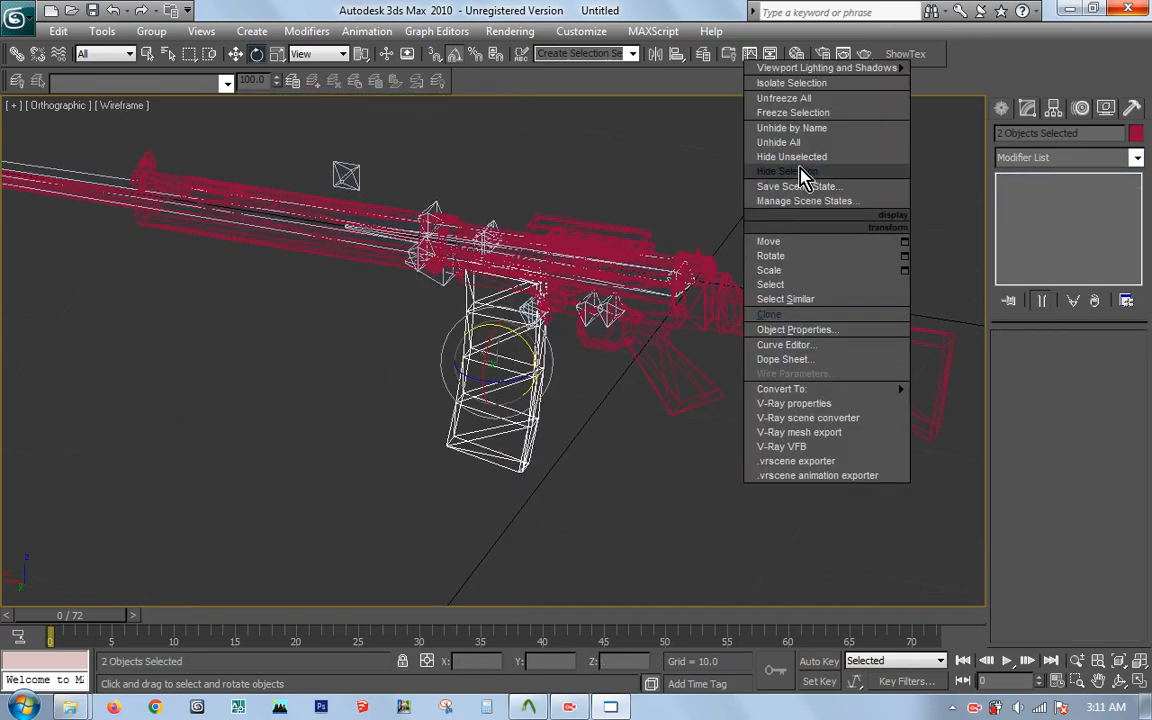
left_click(798, 172)
left_click(597, 241)
scroll(549, 268, "up", 5)
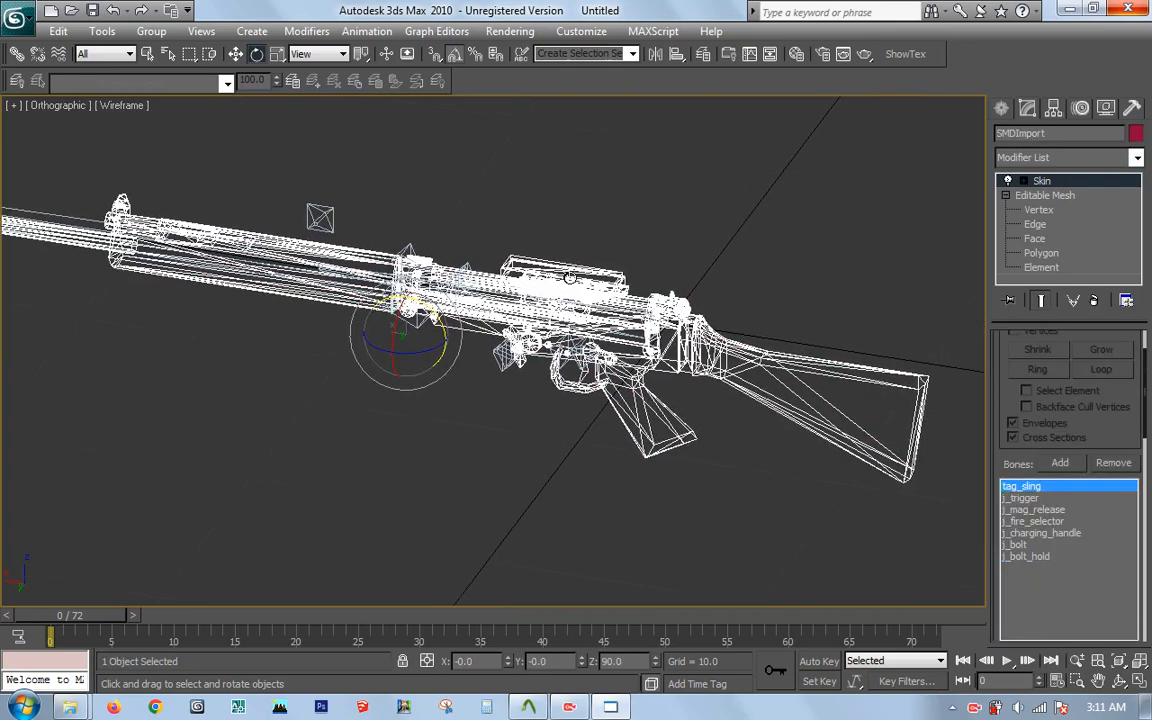
Step: Enable vertex selection for the rifle's Skin envelopes and open the Weight Tool
left_click(1023, 181)
left_click(1060, 195)
left_click(1036, 400)
left_click_drag(1145, 395, 1145, 539)
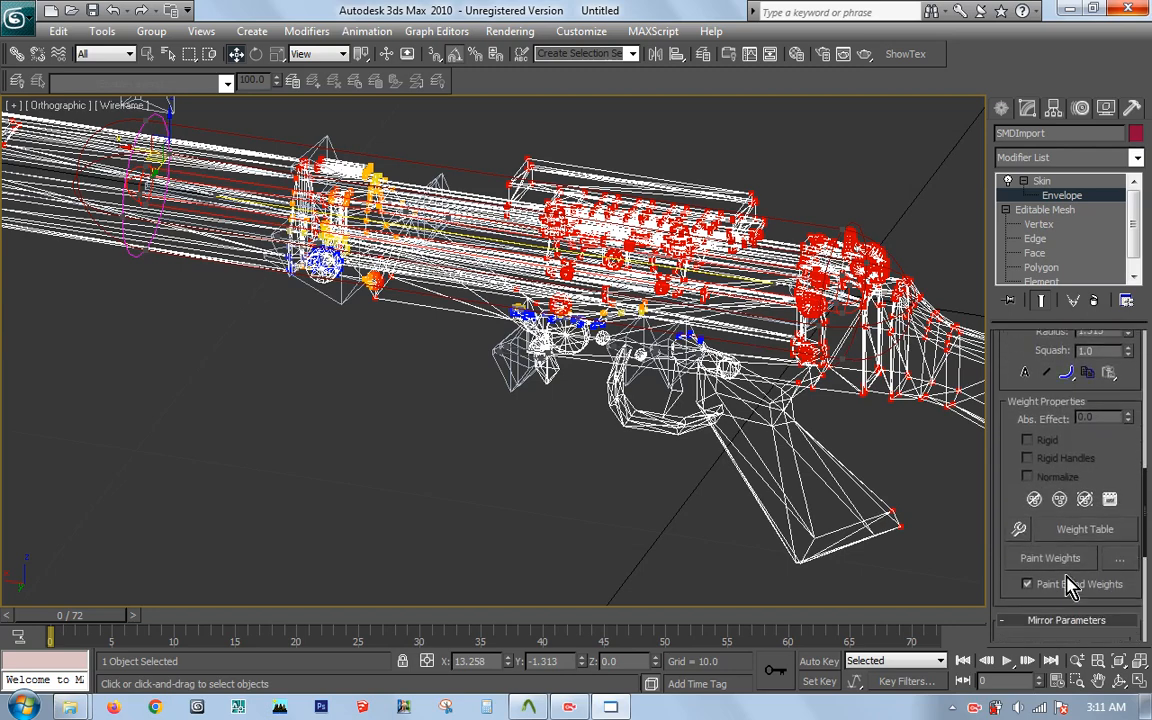
left_click(1019, 529)
Step: Select all of the rifle's vertices and assign them a weight of 1 to the tag_sling bone
scroll(746, 399, "down", 6)
left_click_drag(77, 10, 882, 265)
scroll(600, 283, "down", 4)
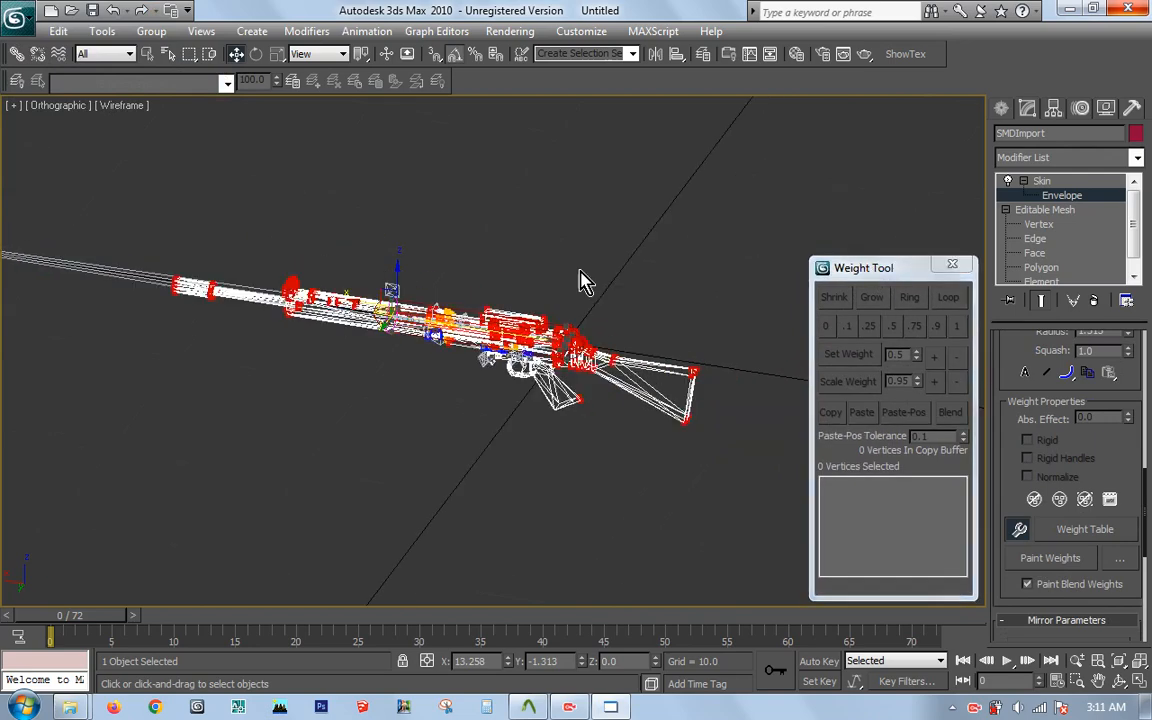
key("ctrl+a")
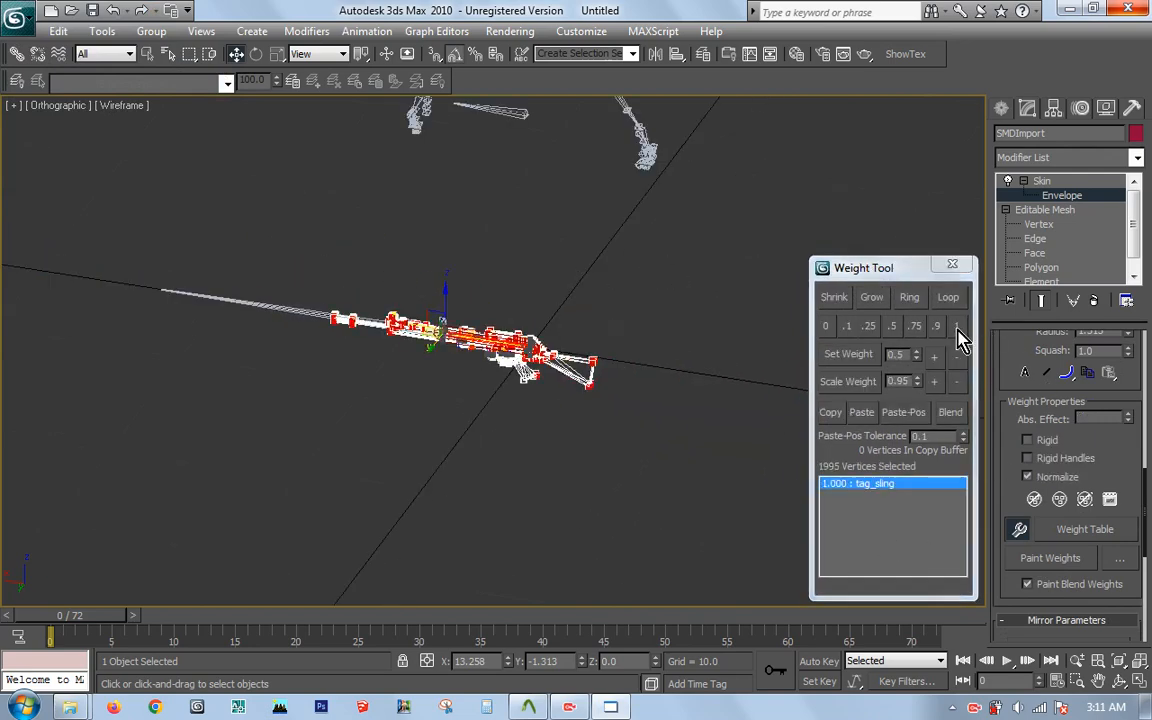
scroll(490, 370, "up", 6)
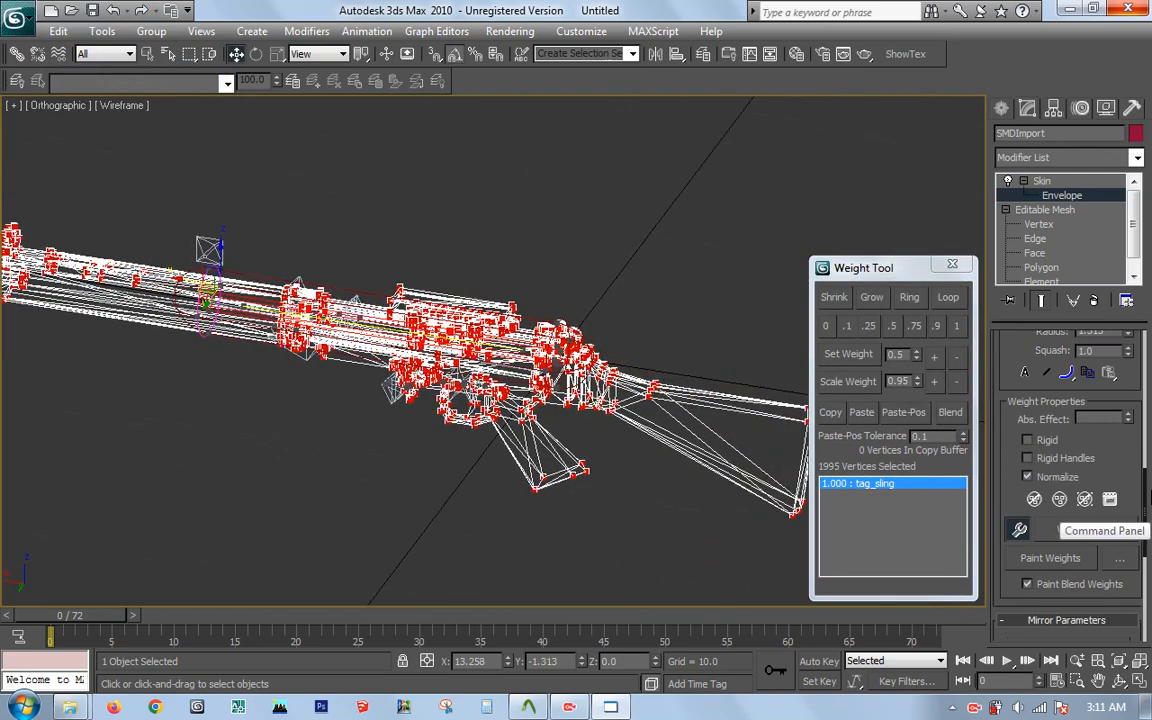
Step: Examine where the j_mag_release, j_charging_handle, j_bolt_hold and j_fire_selector bones sit on the shaded rifle
scroll(1120, 440, "up", 5)
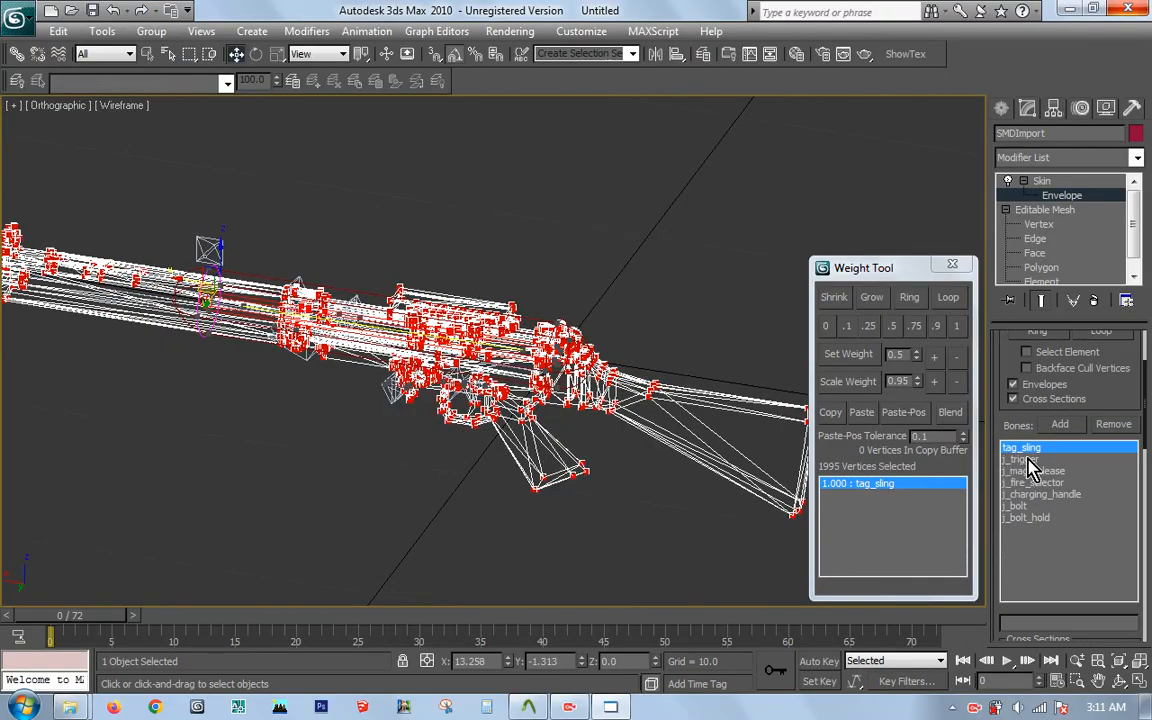
left_click(1030, 470)
scroll(430, 410, "up", 5)
mouse_move(432, 408)
middle_mouse_down()
mouse_move(499, 376)
mouse_move(490, 380)
middle_mouse_up()
scroll(499, 376, "up", 3)
key("F3")
left_click(1040, 494)
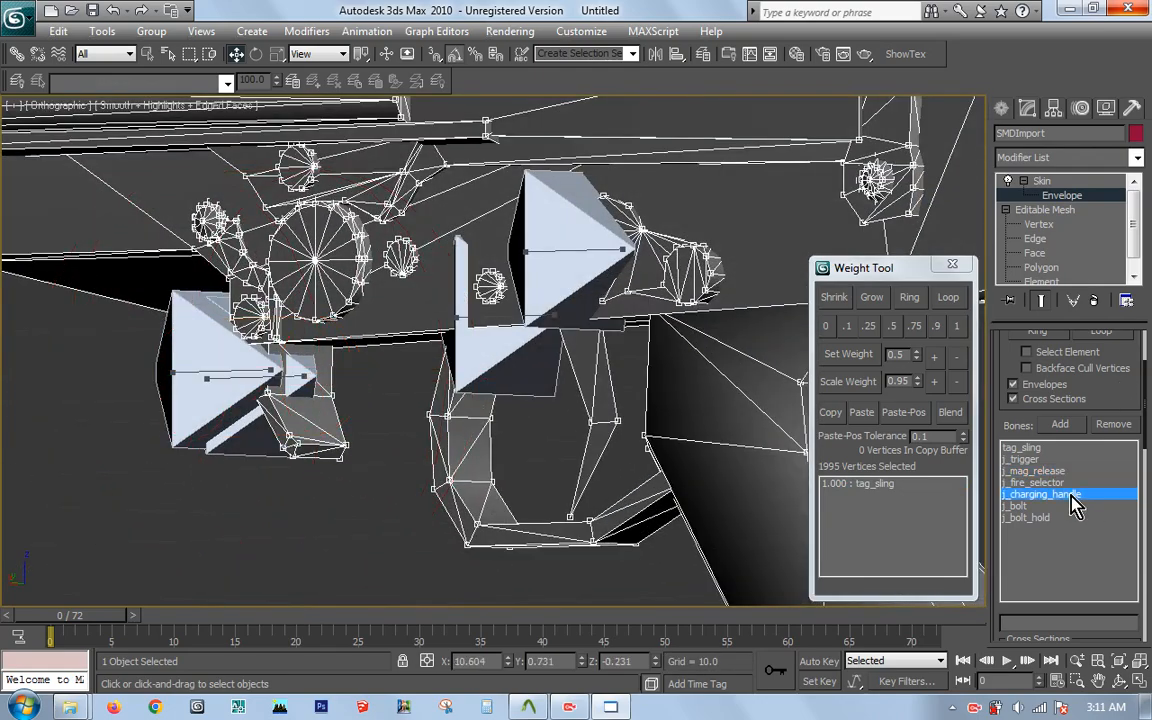
left_click(1030, 518)
left_click(1050, 494)
left_click(1050, 485)
middle_click_drag(476, 344, 522, 319)
scroll(465, 308, "down", 5)
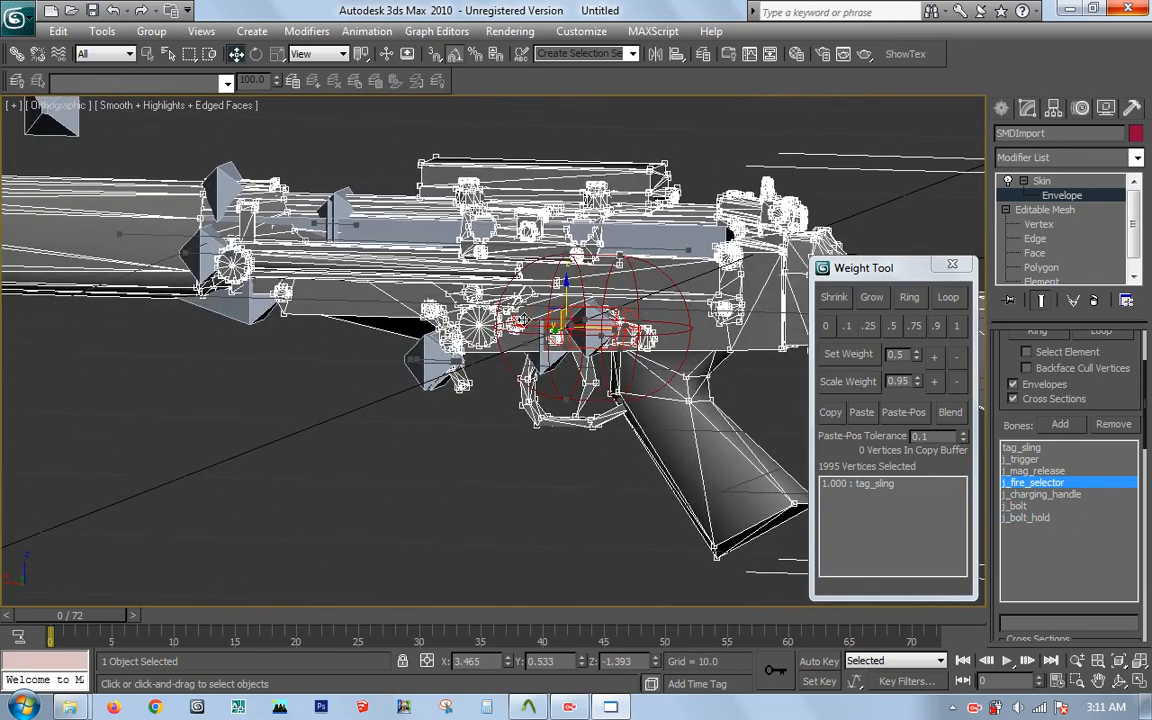
middle_click_drag(785, 298, 663, 300, "alt")
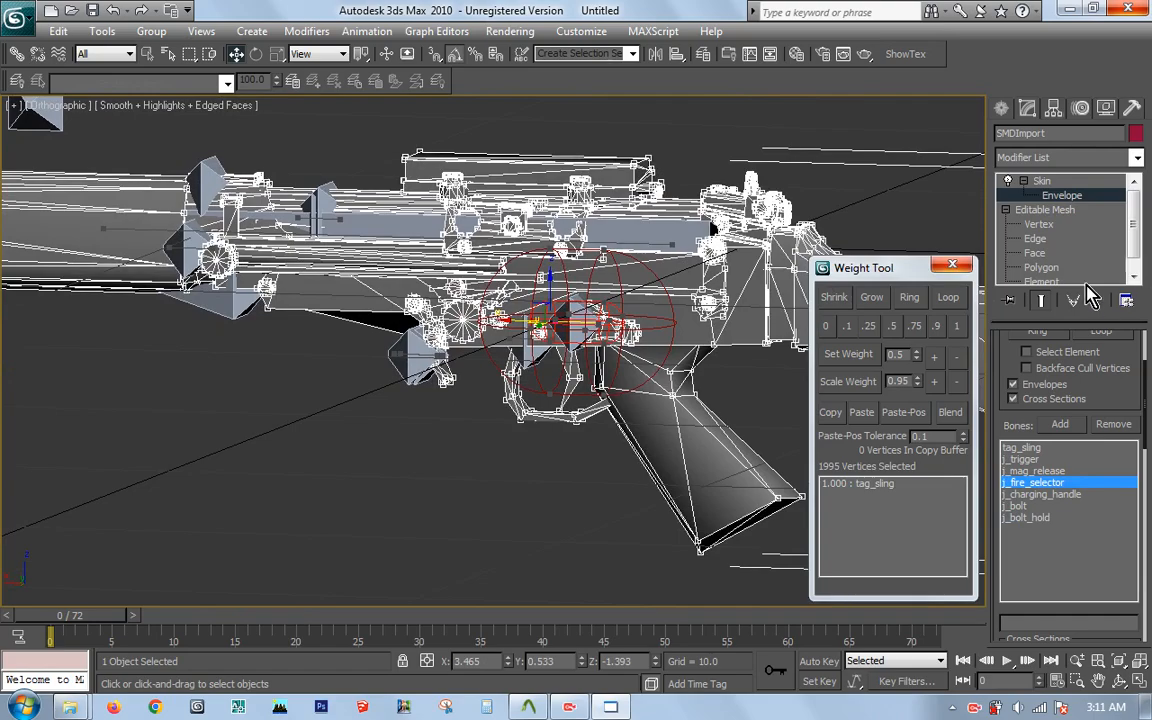
left_click(1056, 281)
middle_click_drag(592, 288, 627, 332)
scroll(546, 281, "up", 5)
scroll(546, 281, "down", 8)
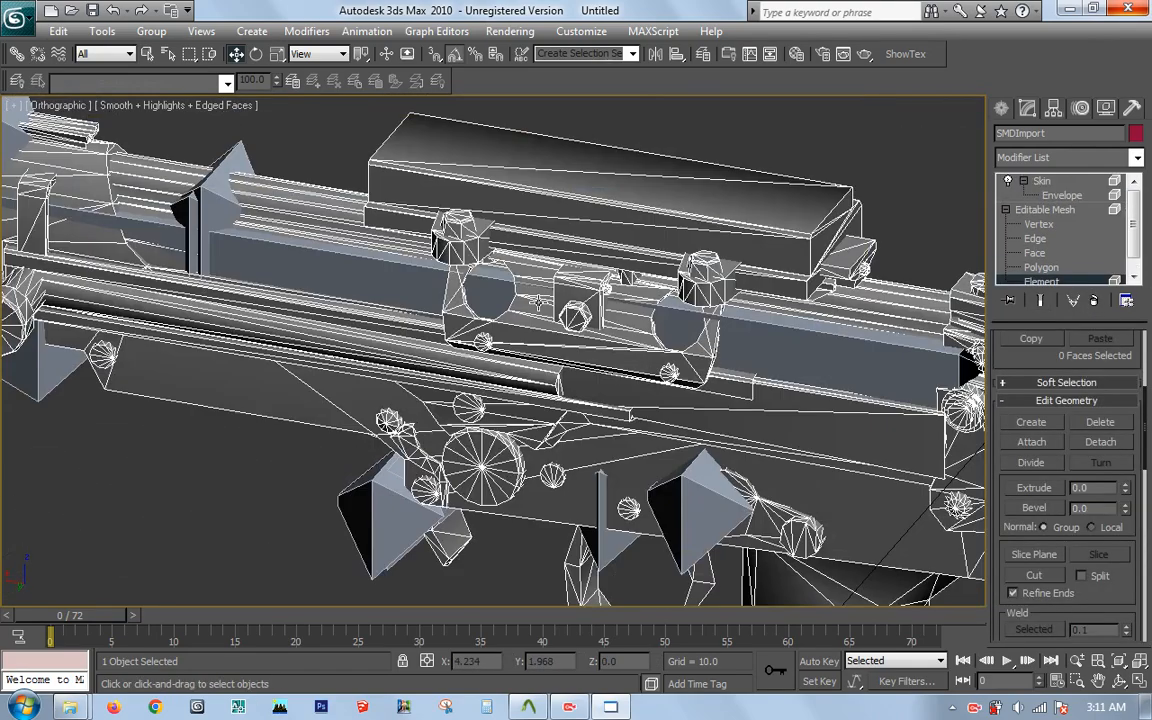
left_click(1040, 281)
Step: Reselect the rifle body and hide all unselected objects so the bones no longer cover it
left_click(856, 203)
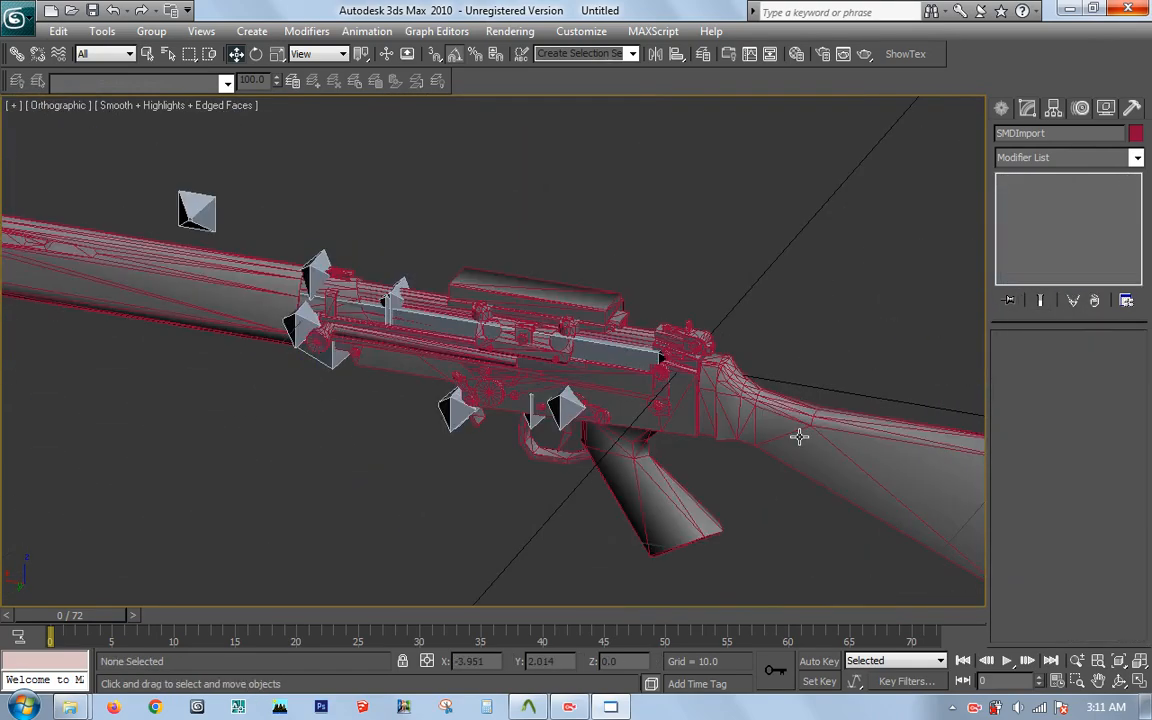
left_click(798, 434)
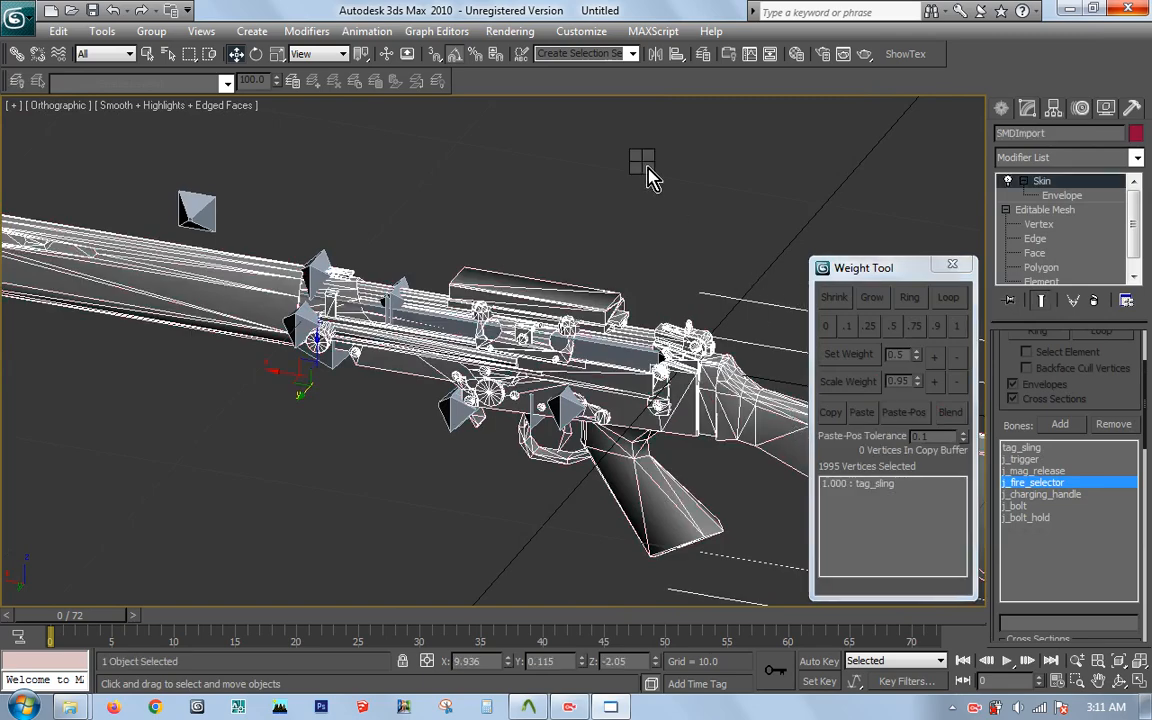
right_click(645, 165)
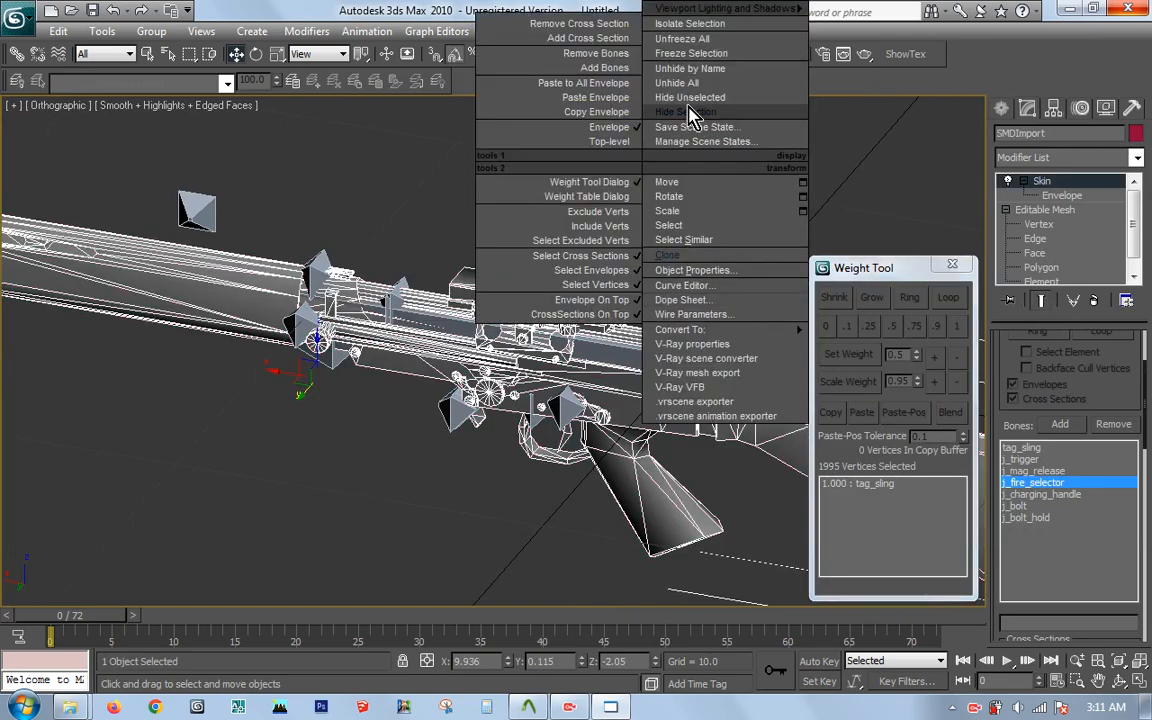
left_click(690, 117)
mouse_move(603, 305)
middle_mouse_down()
mouse_move(567, 238)
mouse_move(602, 227)
middle_mouse_up()
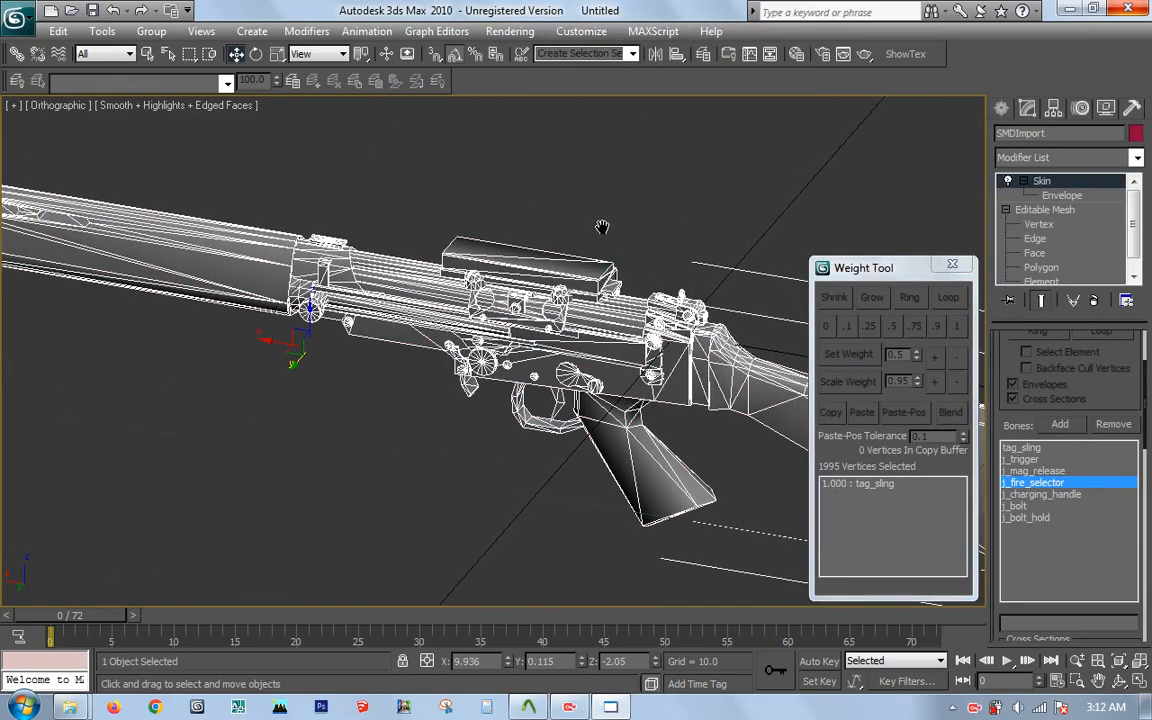
Step: Select the charging handle's rod and round knob as mesh elements and detach them as an object named bolt
left_click(1062, 281)
middle_click_drag(700, 310, 734, 358)
scroll(713, 306, "up", 5)
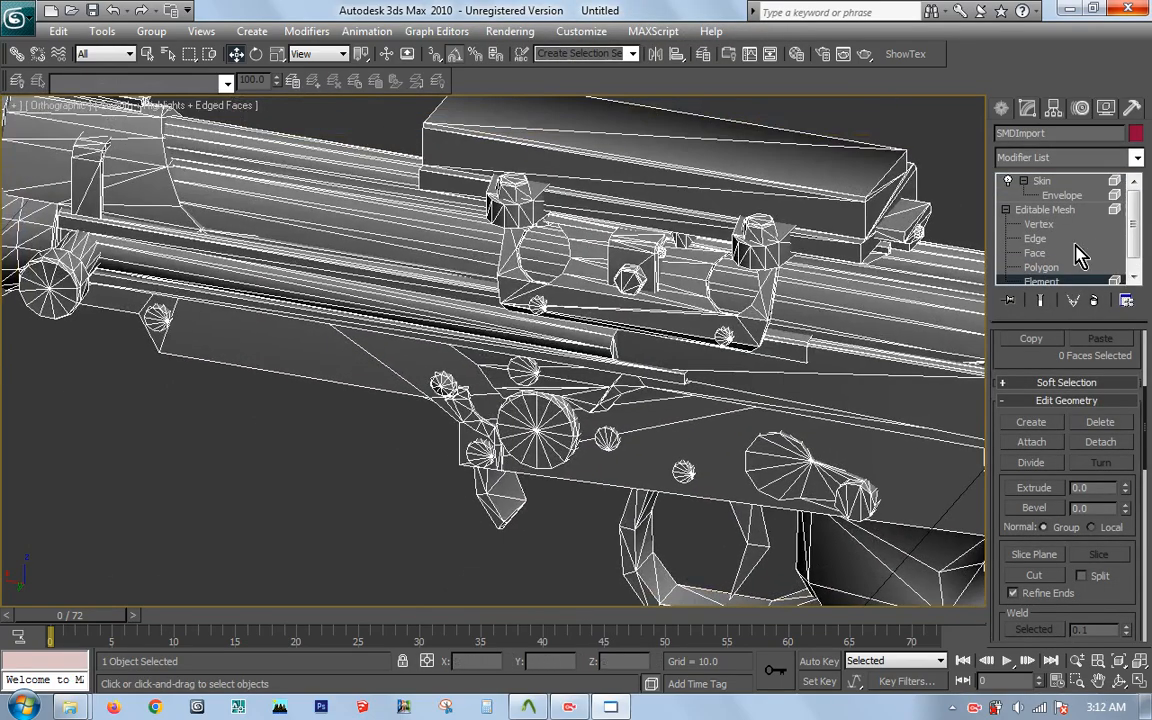
middle_click_drag(490, 346, 553, 393)
left_click(501, 320)
scroll(512, 355, "down", 4)
middle_click_drag(512, 355, 540, 346, "alt")
left_click(410, 306)
scroll(410, 306, "up", 3)
middle_click_drag(395, 347, 423, 360)
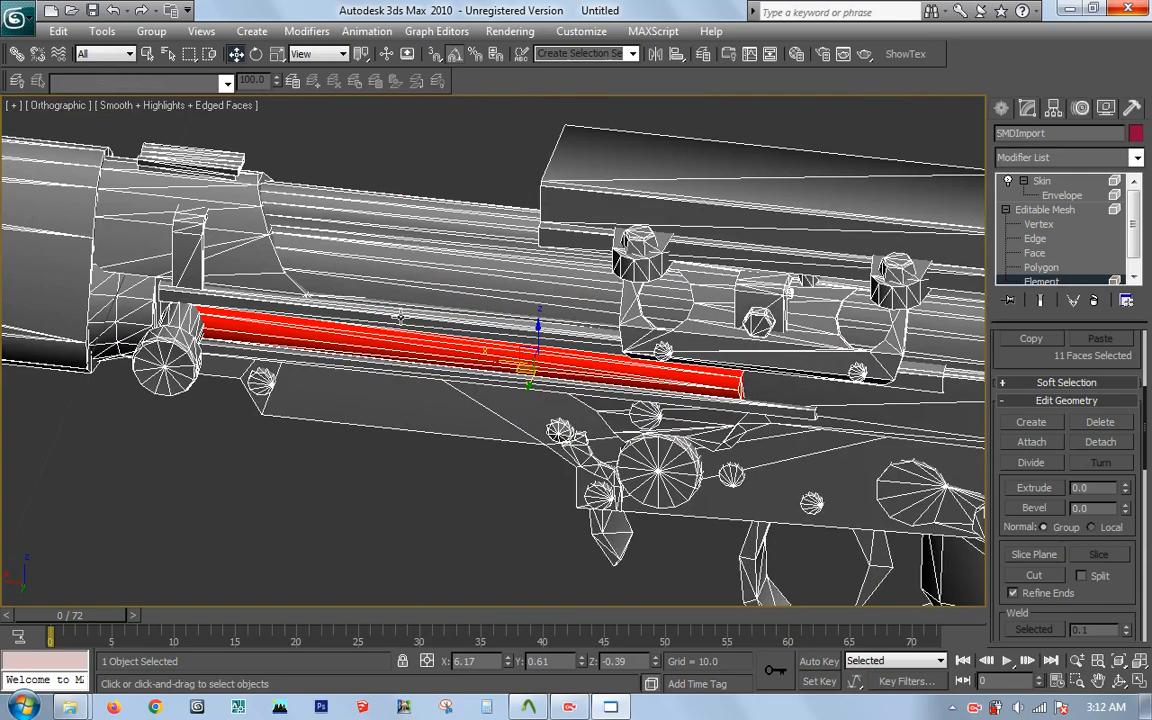
left_click(400, 319)
left_click(186, 352)
left_click(358, 339, "ctrl")
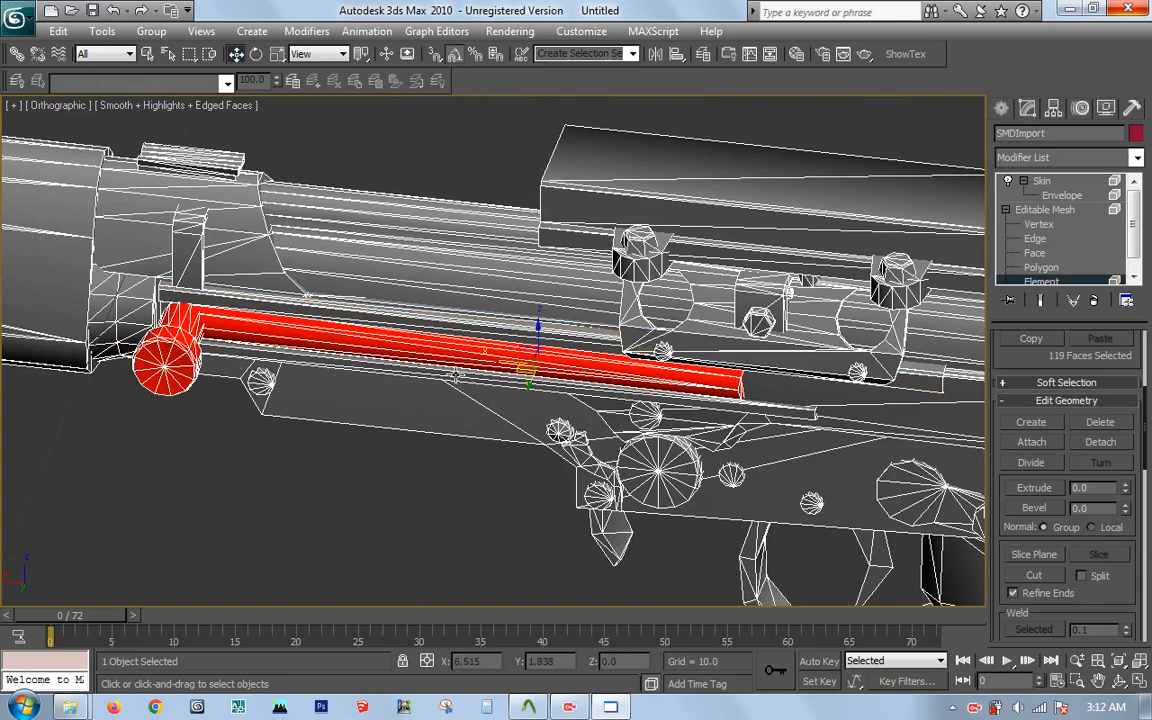
middle_click_drag(491, 313, 675, 298, "alt")
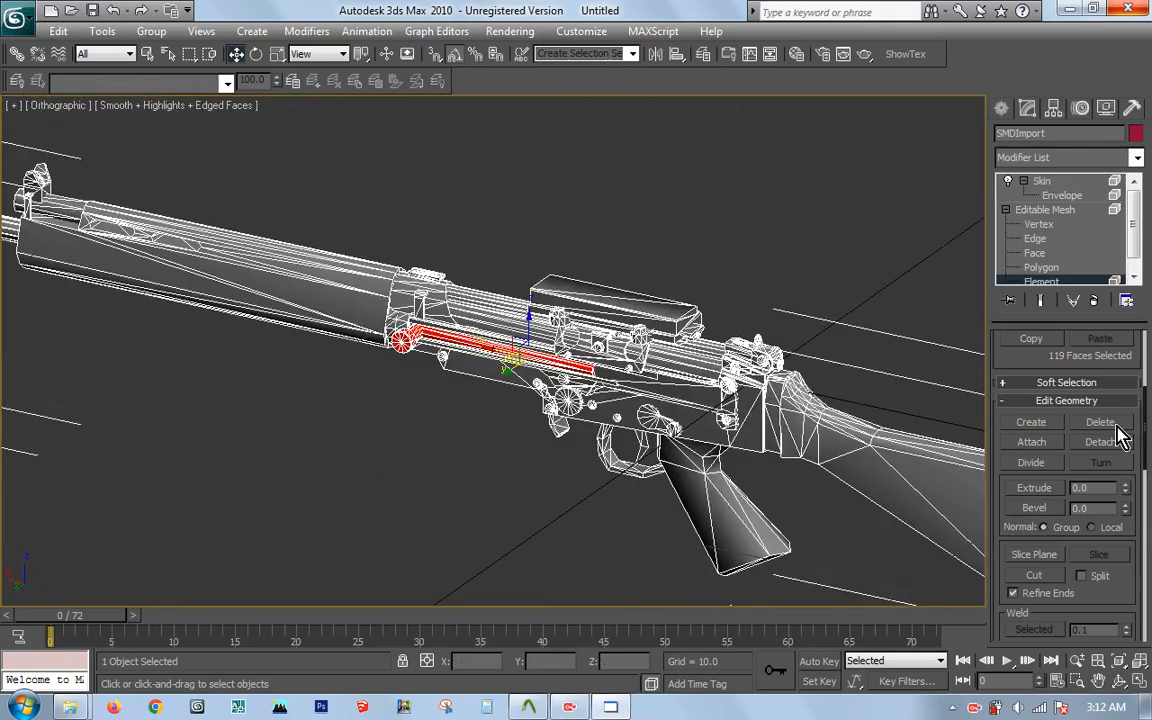
left_click(1110, 444)
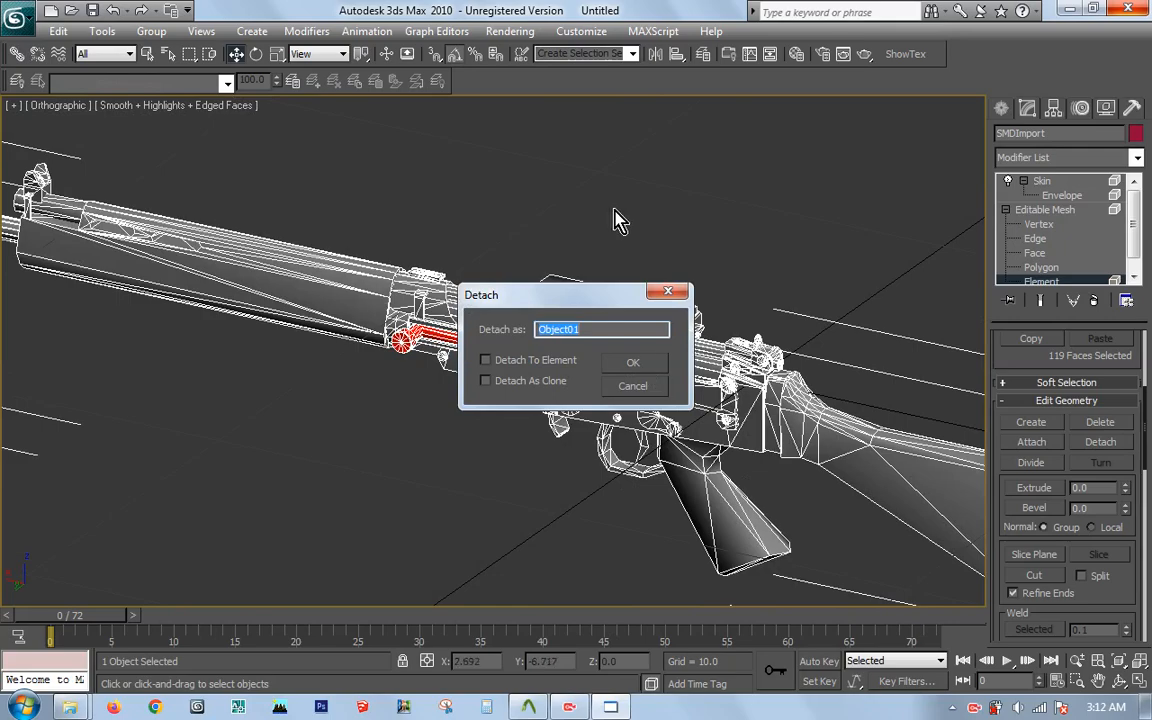
type("bolt")
key("Return")
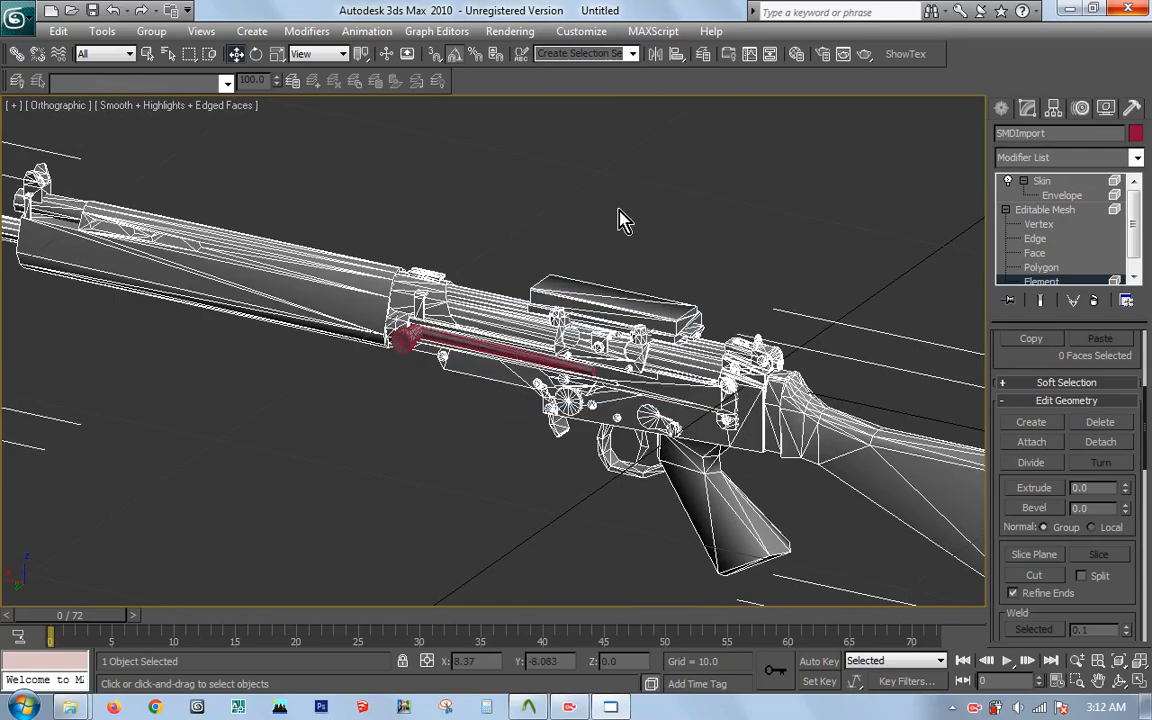
Step: Detach the magazine release lever in front of the trigger guard as a separate object named mag
middle_click_drag(590, 270, 675, 293, "alt")
middle_click_drag(597, 386, 532, 391)
scroll(568, 373, "up", 5)
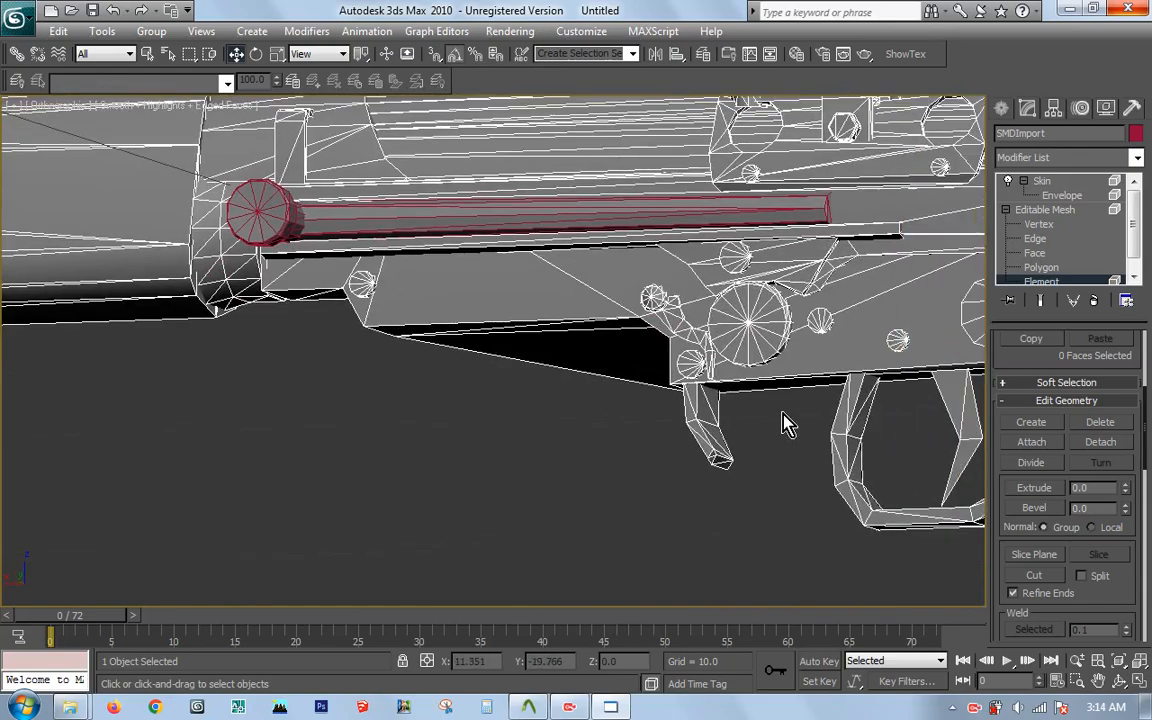
left_click_drag(783, 413, 647, 461)
middle_click_drag(861, 365, 753, 376)
scroll(753, 376, "up", 2)
scroll(735, 375, "down", 4)
middle_click_drag(655, 362, 626, 365, "alt")
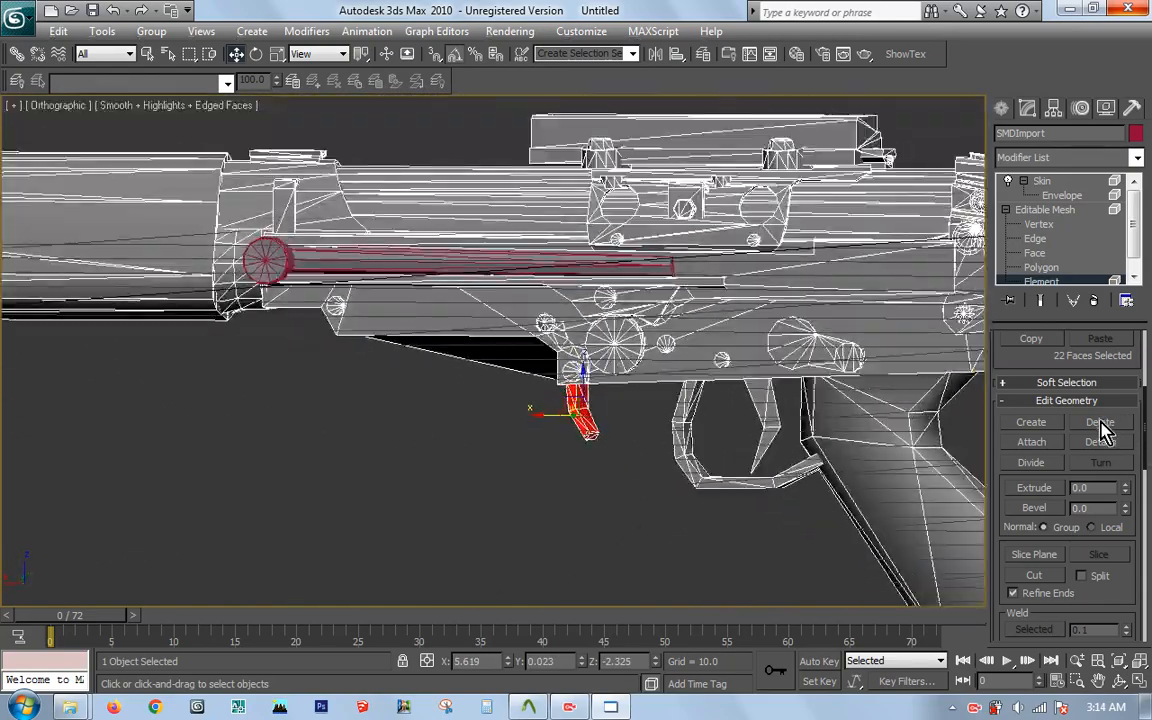
left_click(1099, 442)
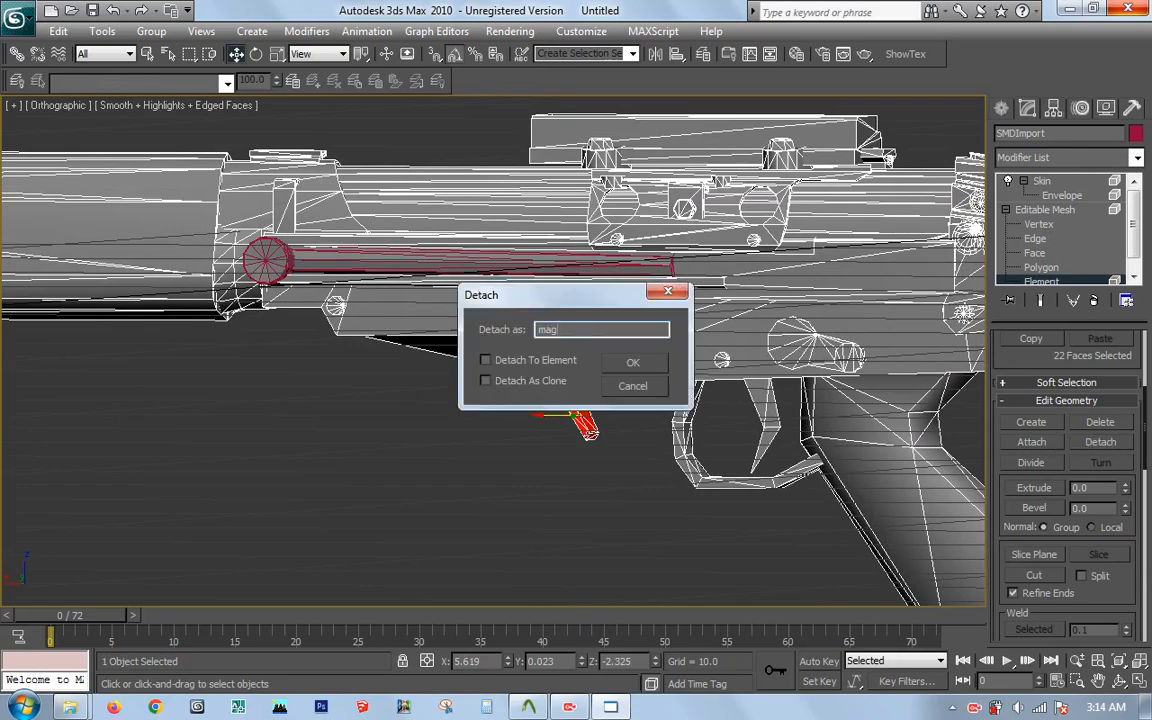
key("Return")
Step: Select the trigger element inside the trigger guard and detach it as an object named trigger
middle_click_drag(830, 418, 823, 410)
scroll(810, 404, "down", 7)
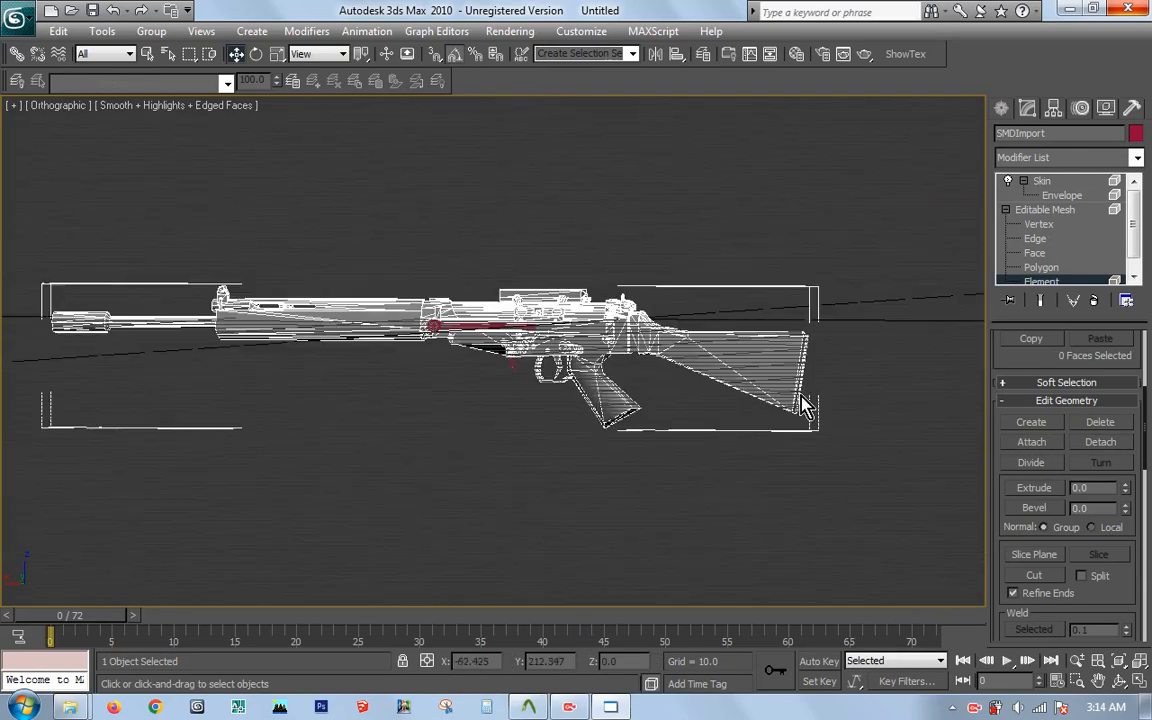
middle_click_drag(644, 402, 467, 333, "alt")
scroll(467, 333, "up", 6)
left_click(545, 321)
middle_click_drag(545, 321, 615, 405, "alt")
scroll(566, 360, "down", 6)
scroll(702, 400, "up", 6)
left_click_drag(691, 427, 646, 464)
middle_click_drag(639, 449, 626, 427)
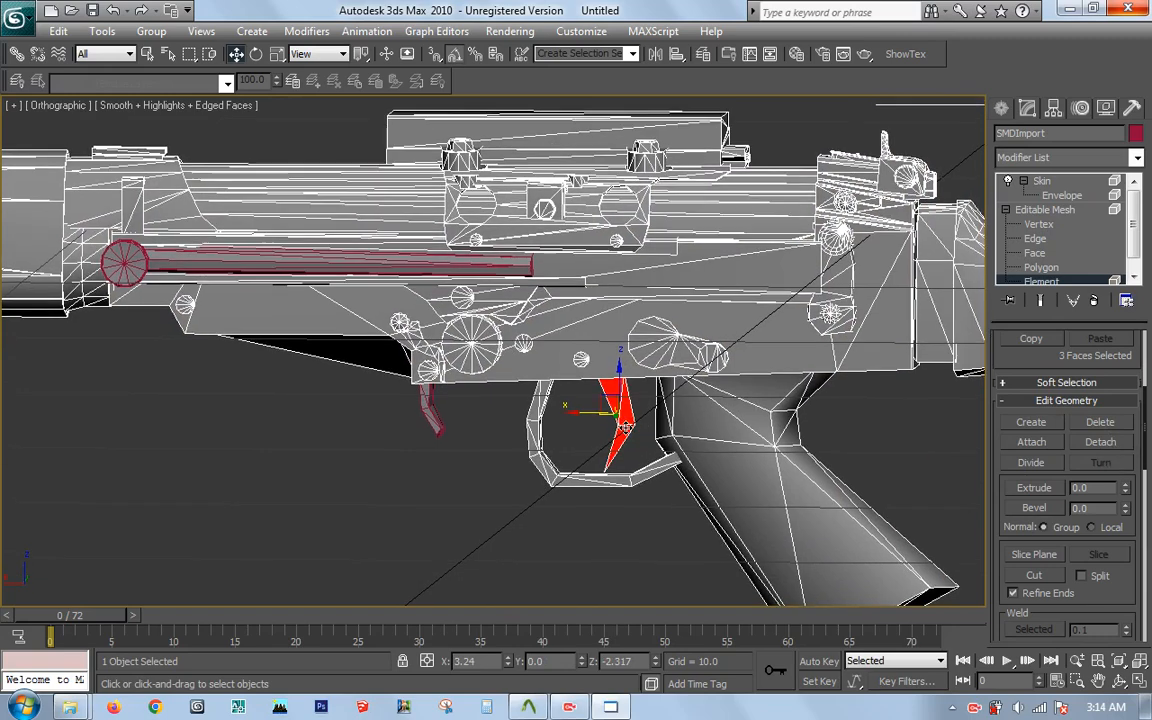
left_click(1110, 442)
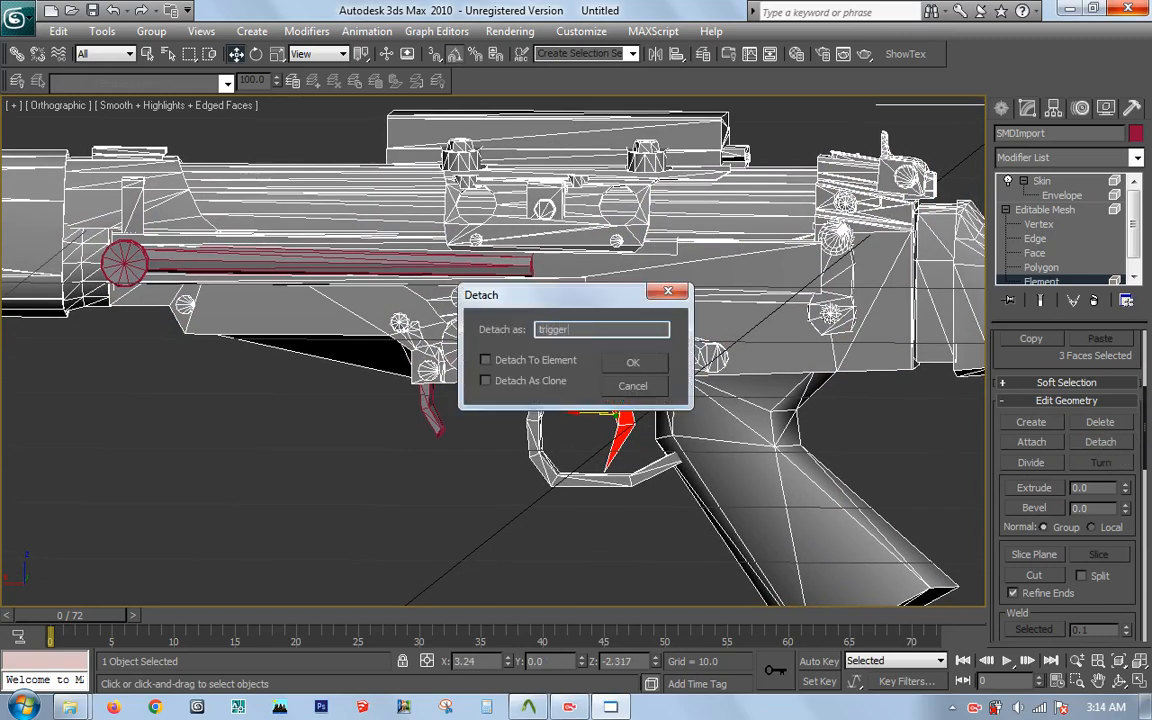
key("Return")
Step: Examine the Skin envelopes of j_fire_selector, j_charging_handle and j_bolt_hold against the matching rifle parts
scroll(677, 405, "down", 5)
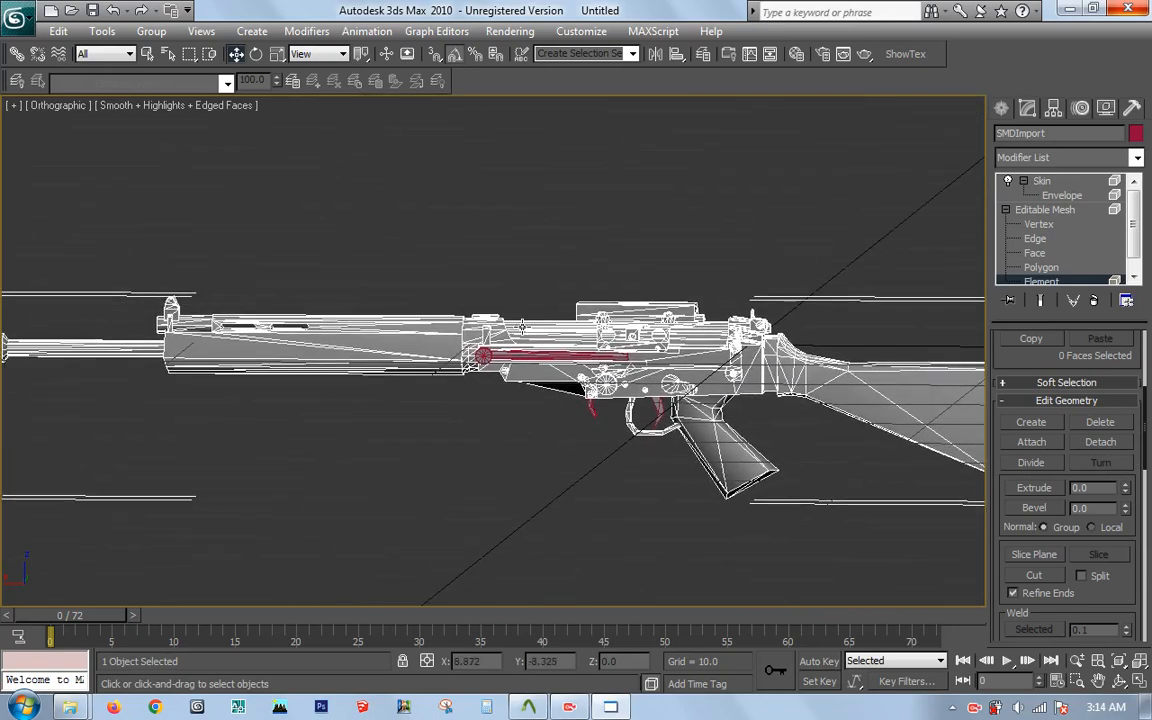
middle_click_drag(521, 326, 469, 323)
middle_click_drag(790, 358, 740, 362, "alt")
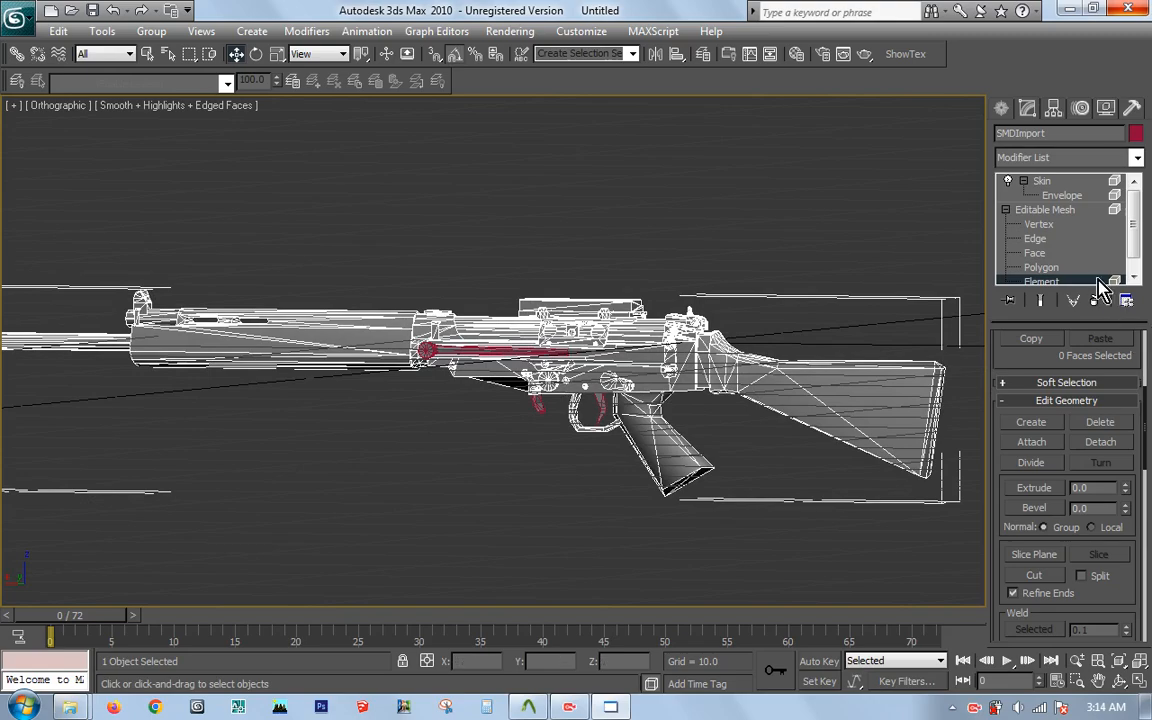
left_click(1076, 197)
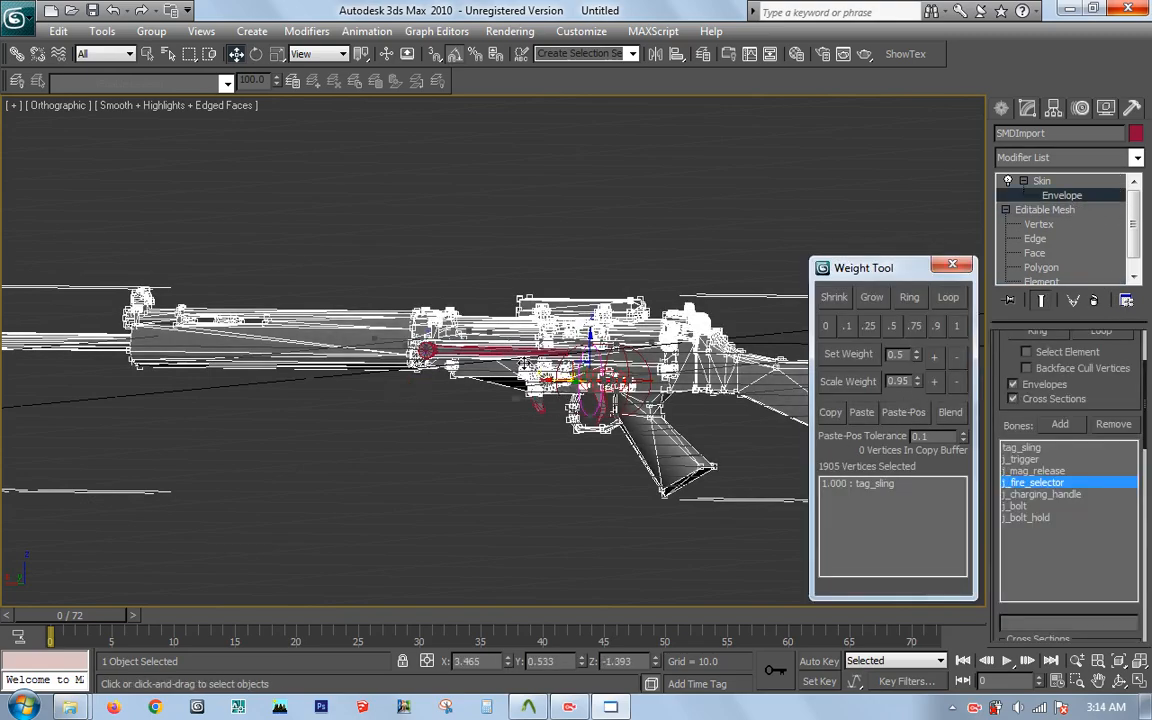
scroll(440, 335, "down", 3)
scroll(527, 375, "up", 10)
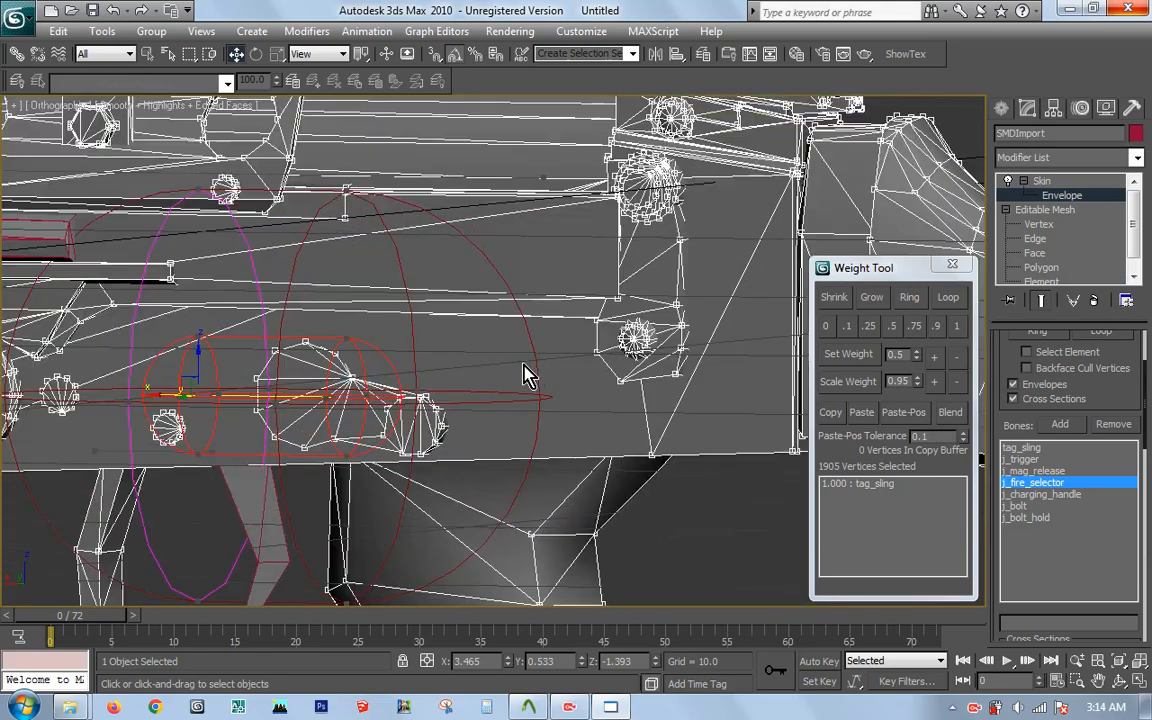
middle_click_drag(527, 375, 615, 364)
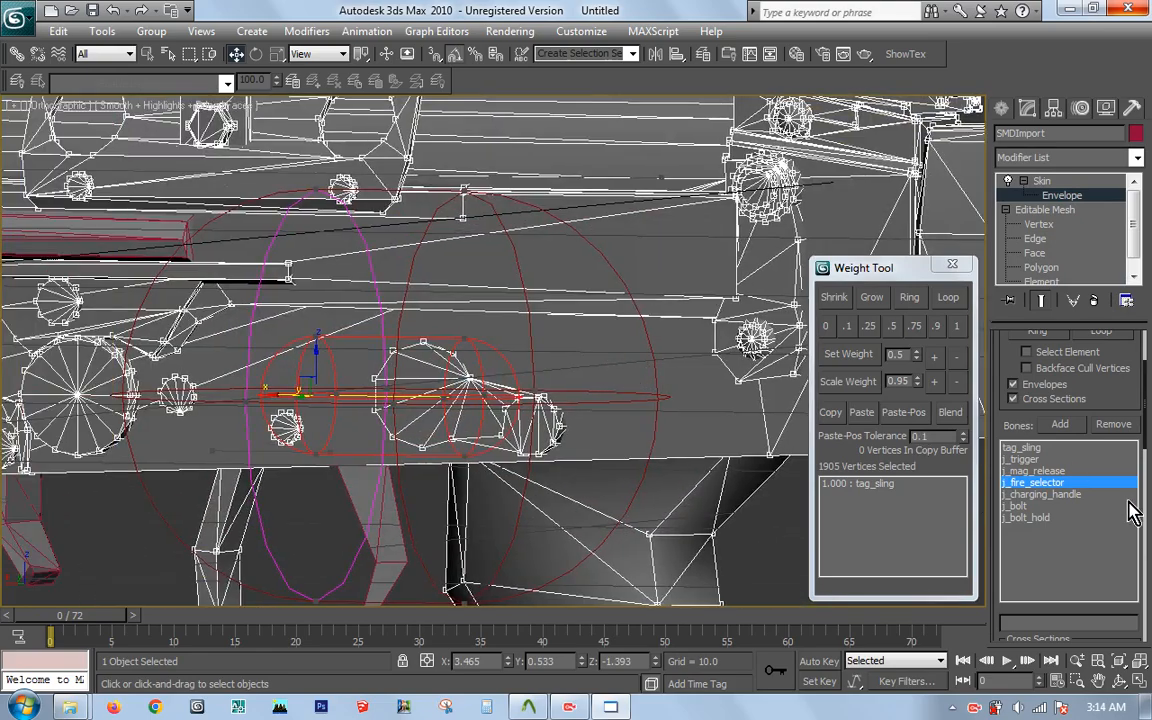
left_click(1071, 495)
scroll(676, 429, "down", 5)
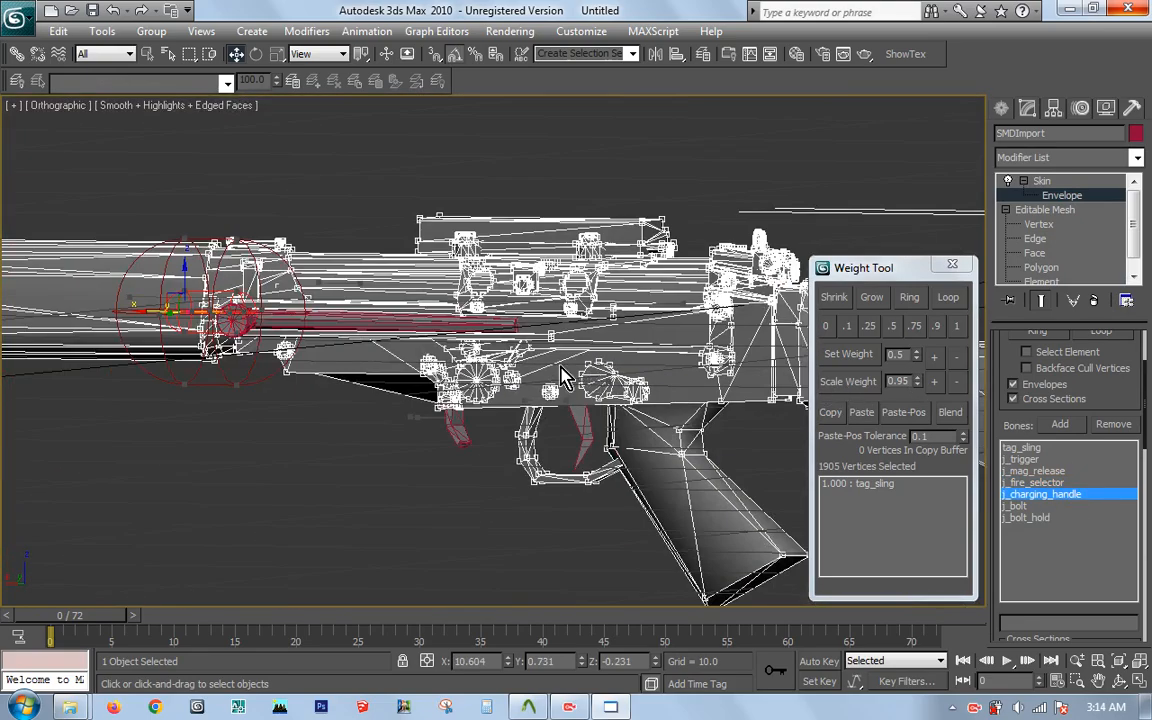
middle_click_drag(633, 375, 608, 403, "alt")
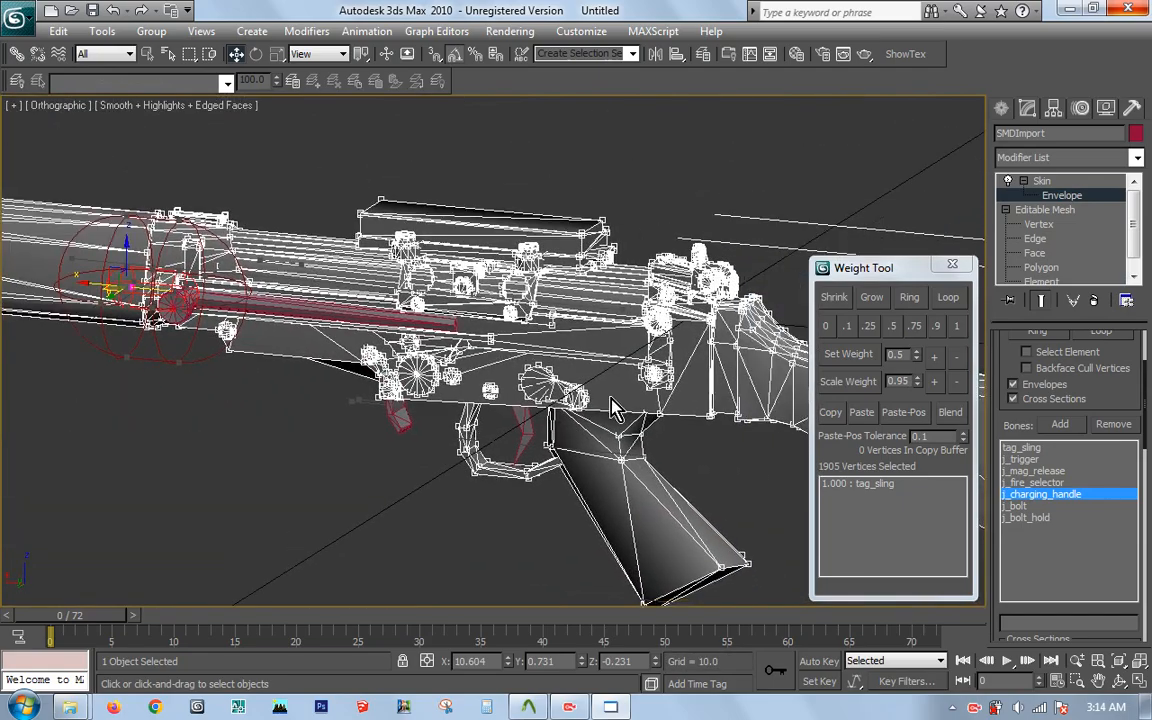
scroll(608, 403, "up", 3)
left_click(1022, 519)
left_click(1028, 496)
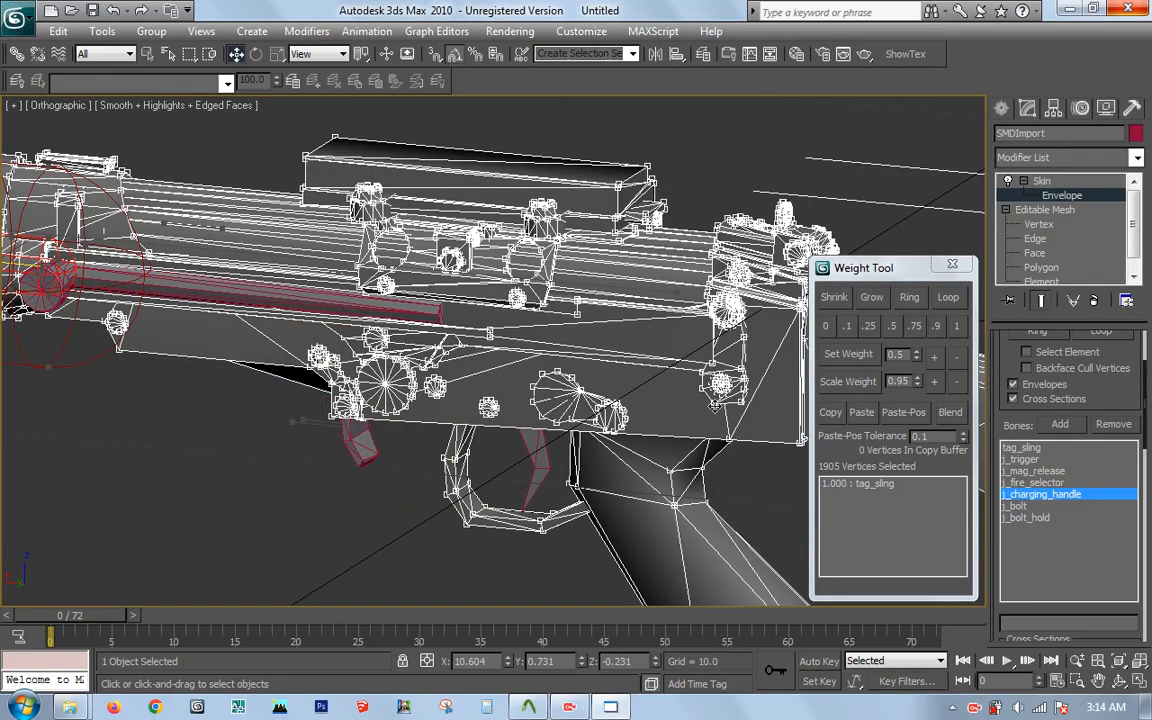
middle_click_drag(638, 360, 578, 351)
Step: Select the fire selector lever above the pistol grip as a mesh element and detach it as an object named fireselector
left_click(1056, 283)
left_click(1040, 301)
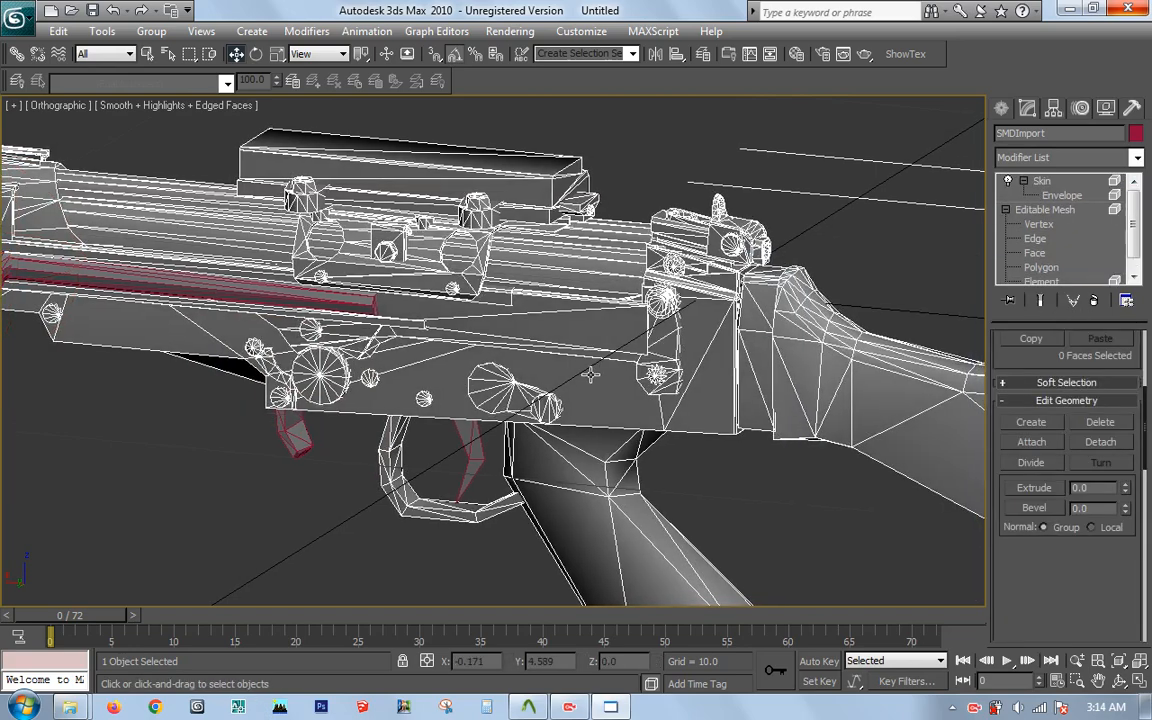
scroll(585, 378, "up", 4)
left_click(495, 427)
middle_click_drag(644, 398, 637, 394, "alt")
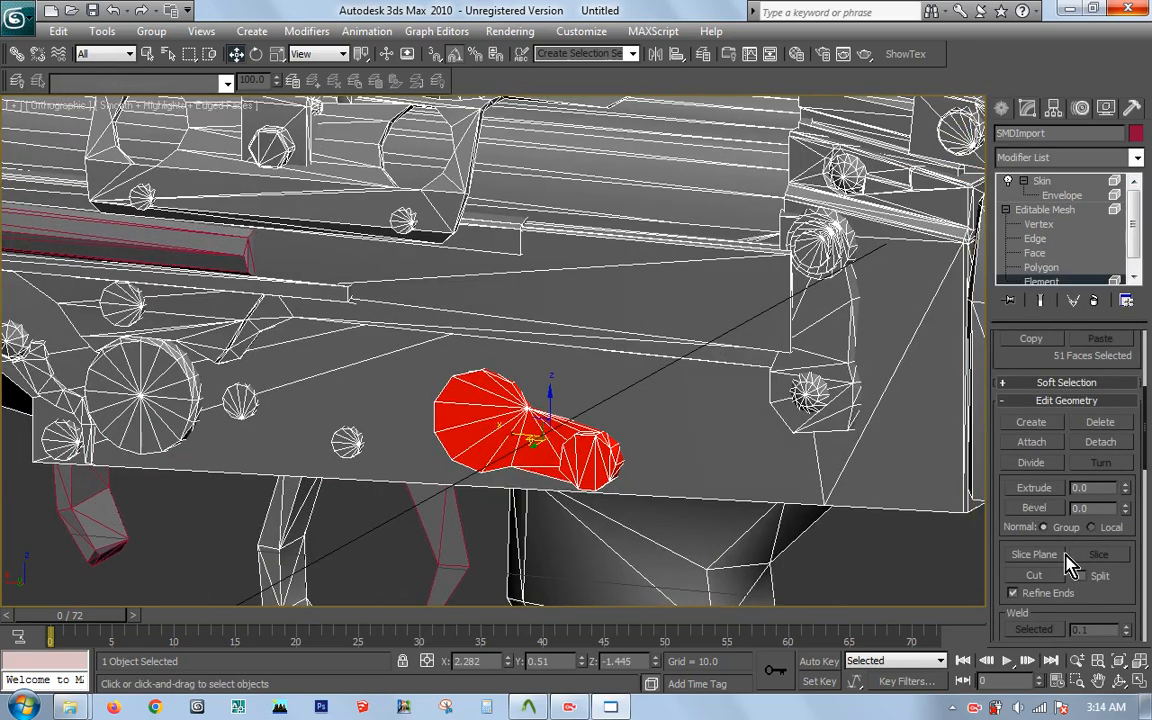
left_click(1104, 446)
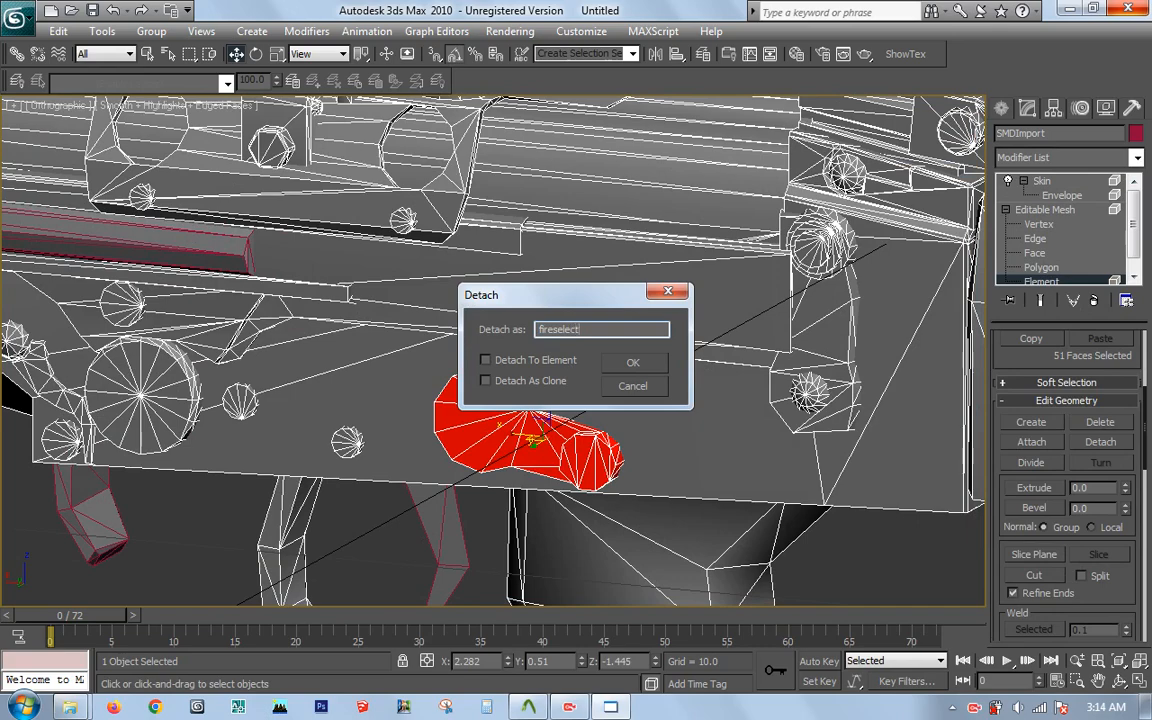
type("fireselec")
key("Return")
middle_click_drag(848, 377, 886, 384)
scroll(886, 384, "down", 4)
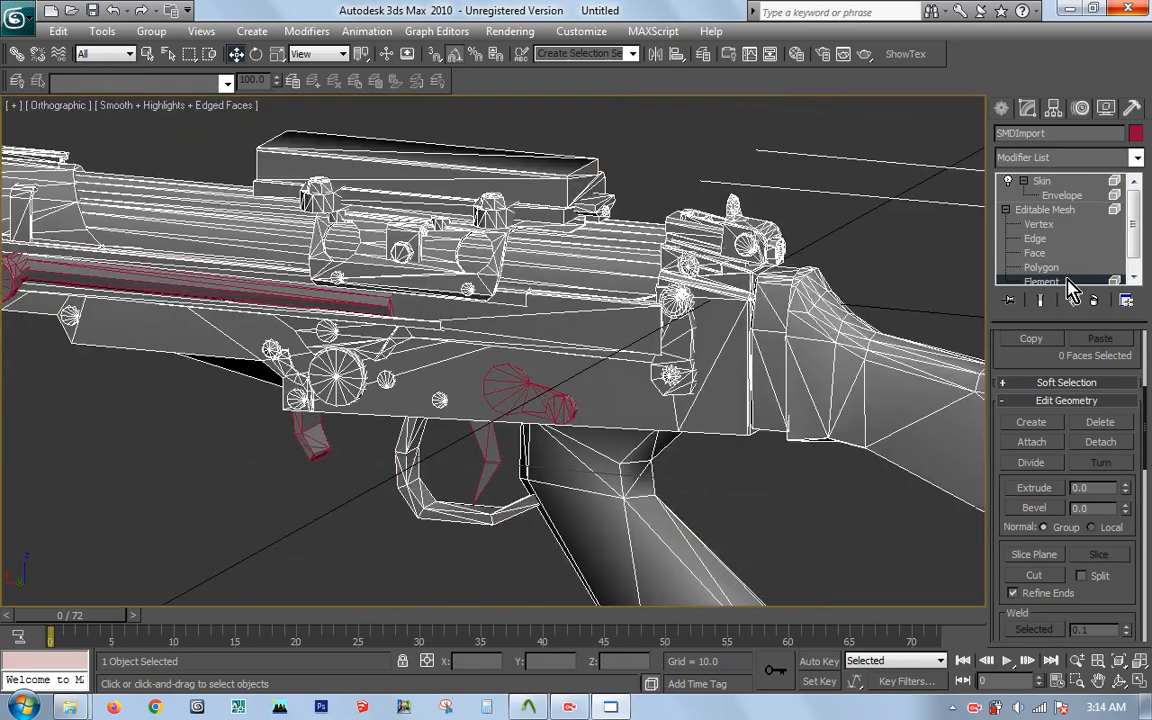
left_click(1067, 281)
Step: Examine the rifle body's Skin envelopes bone by bone, from tag_sling and j_trigger through j_bolt_hold
left_click(1050, 195)
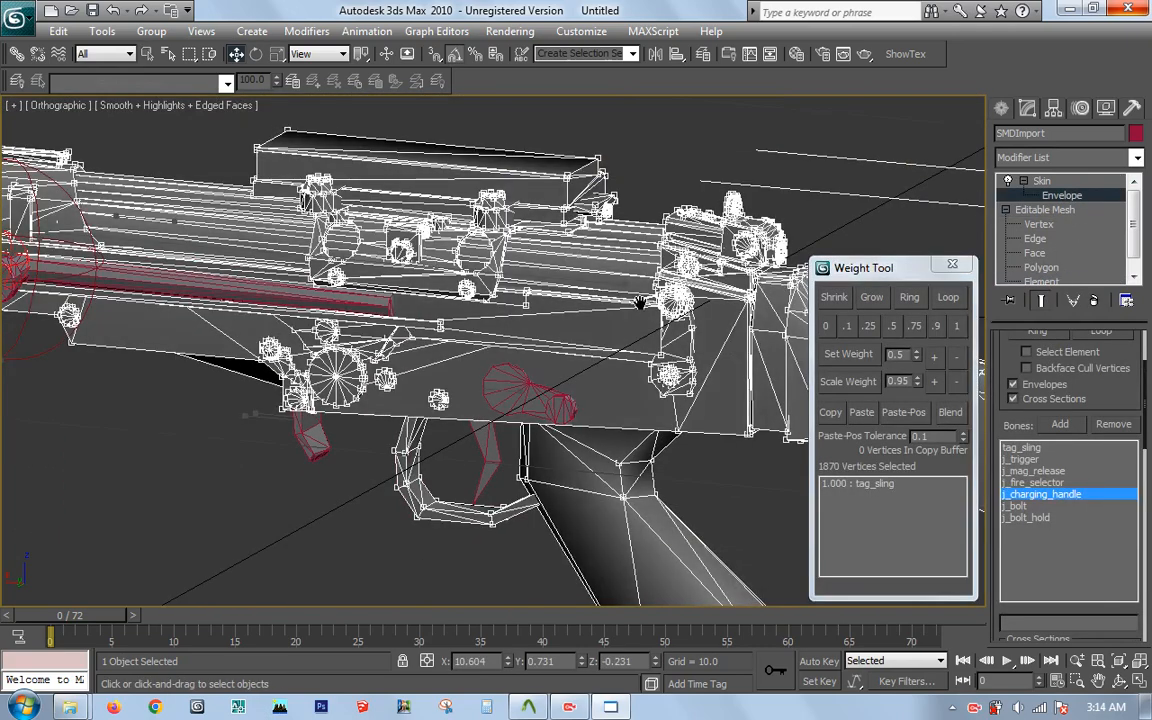
scroll(649, 309, "down", 4)
left_click(1024, 448)
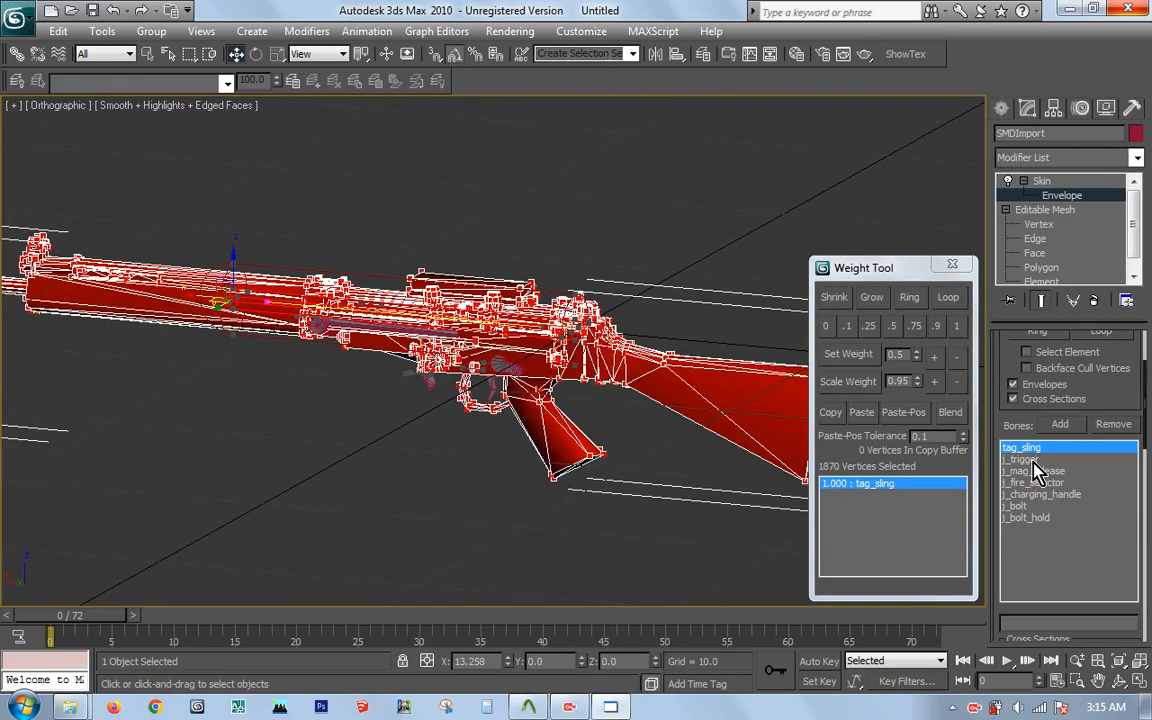
left_click(1034, 461)
left_click(1040, 471)
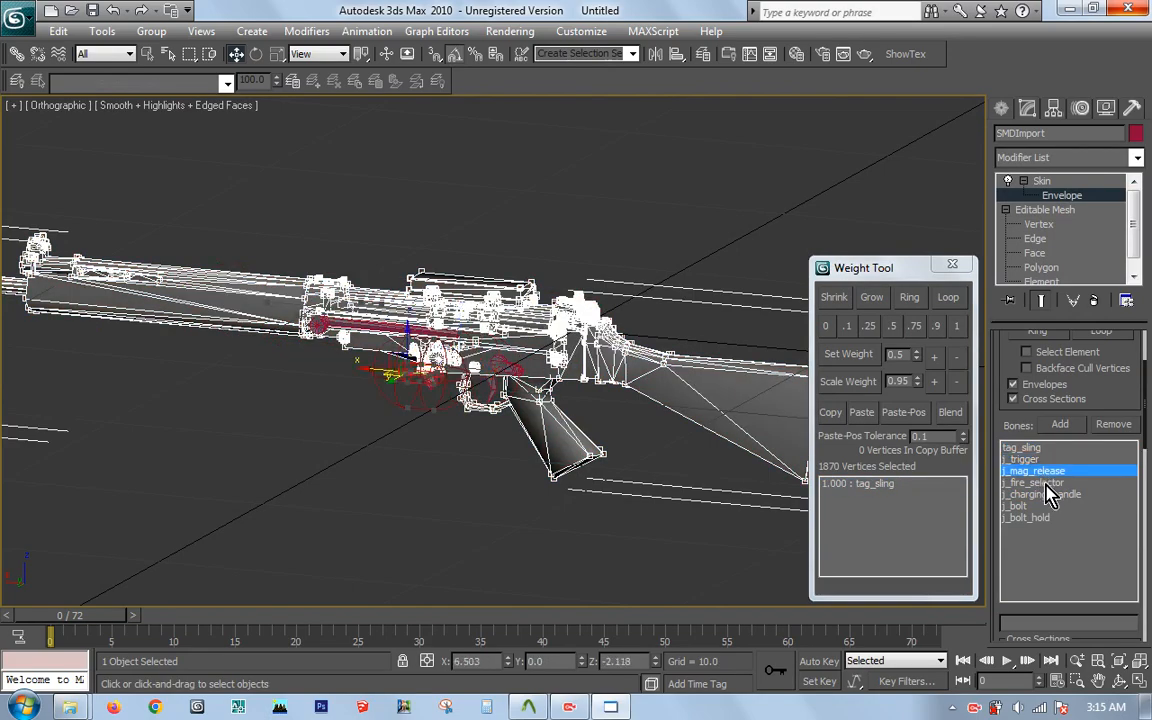
middle_click_drag(490, 352, 558, 359)
scroll(558, 359, "up", 4)
scroll(558, 359, "down", 3)
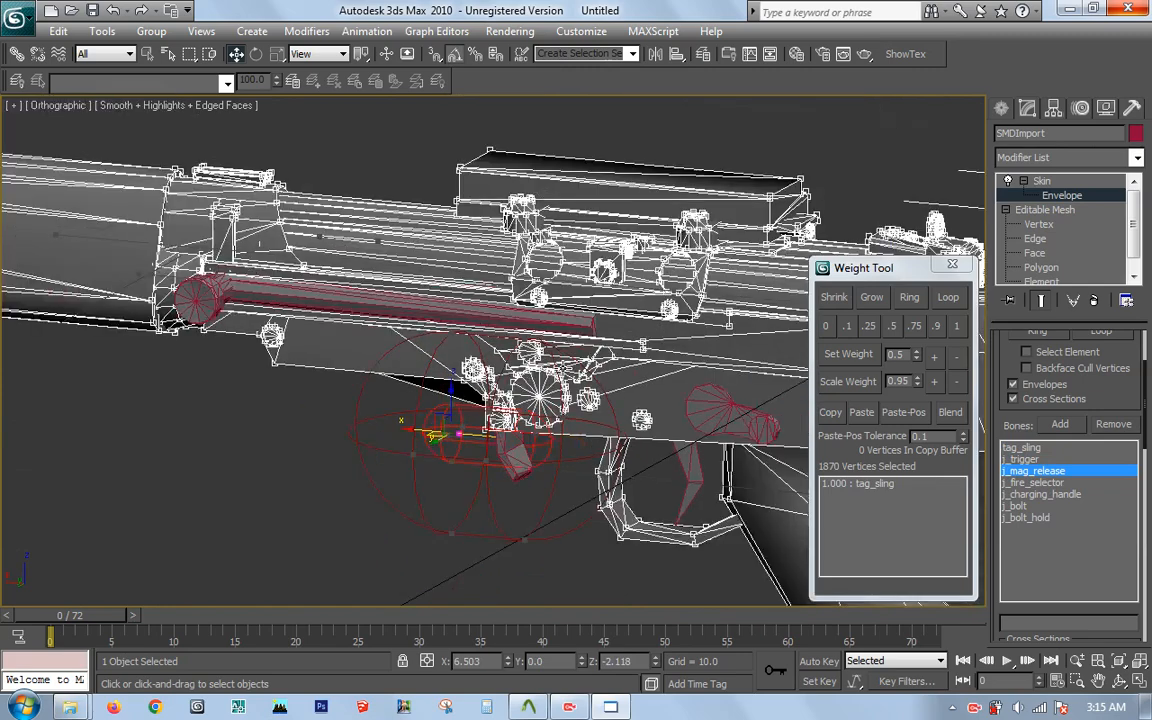
left_click(1030, 483)
left_click(1040, 494)
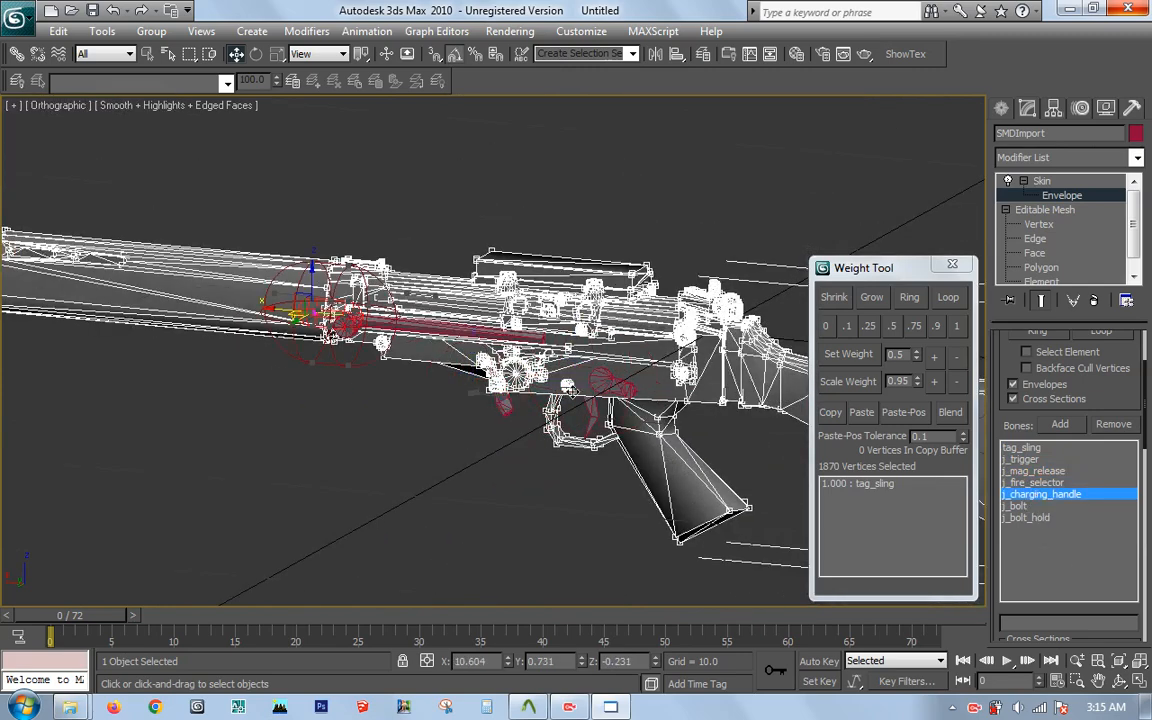
middle_click_drag(621, 394, 573, 394)
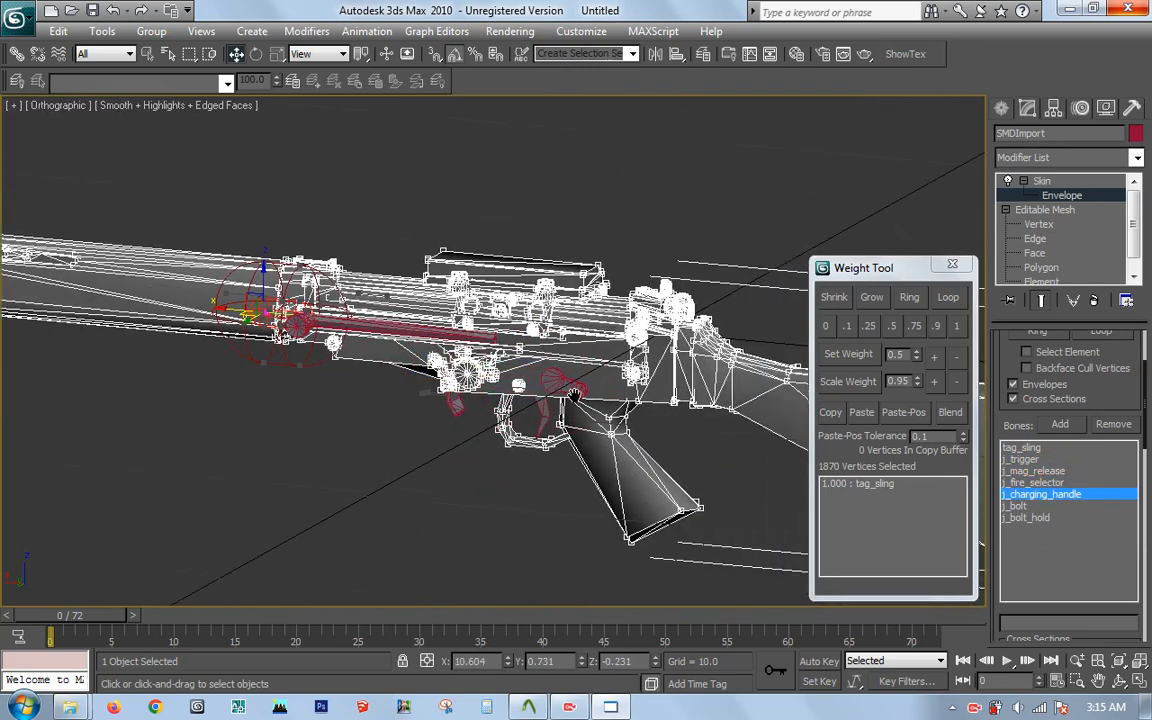
left_click(1040, 506)
left_click(1040, 517)
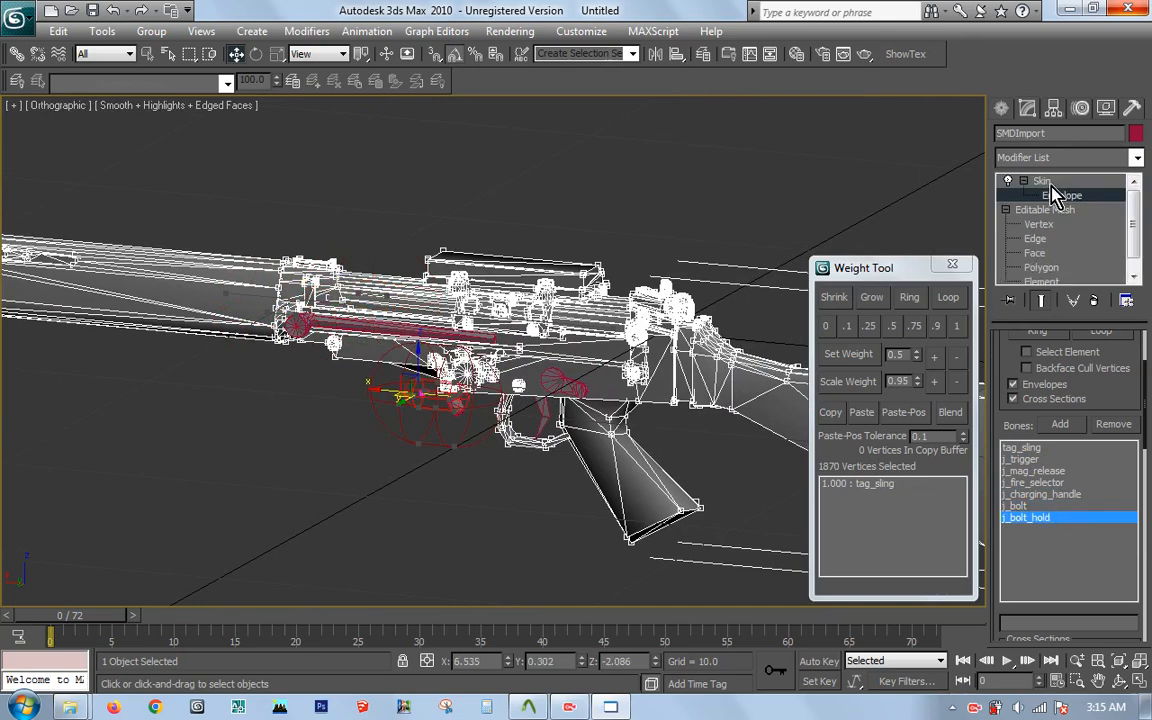
Step: Apply a Skin modifier to the detached bolt object and check which bones can be added
left_click(1042, 180)
scroll(412, 340, "up", 5)
left_click(298, 292)
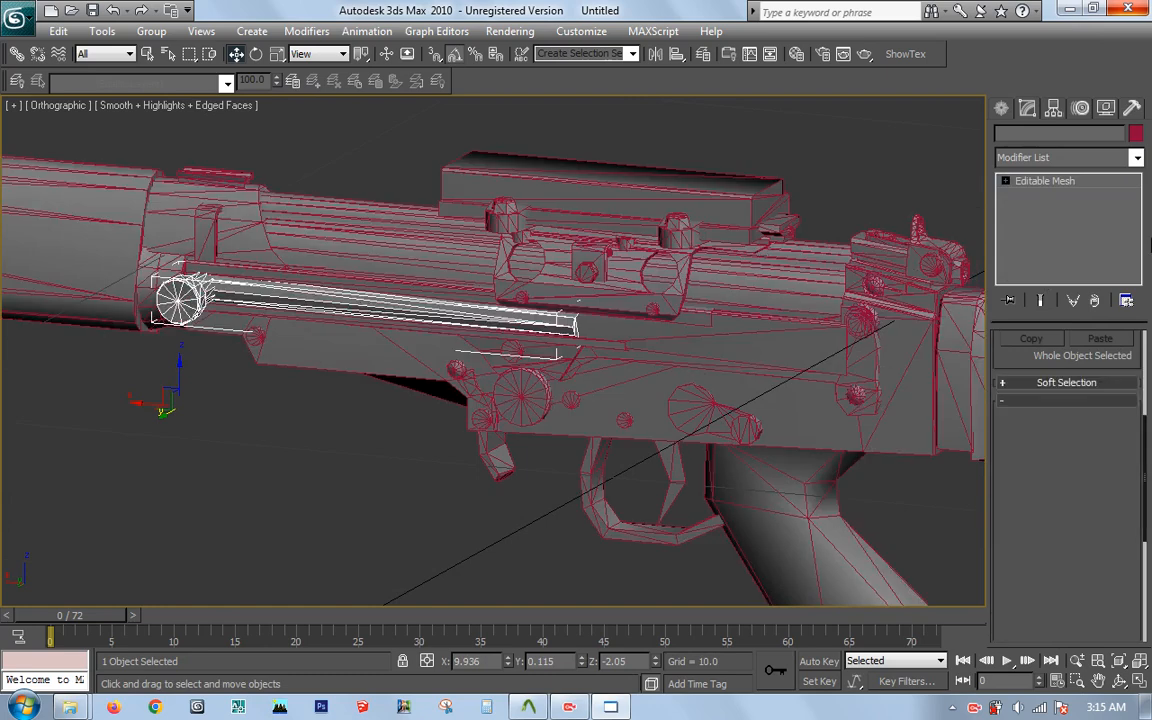
left_click(1137, 158)
scroll(1100, 300, "down", 10)
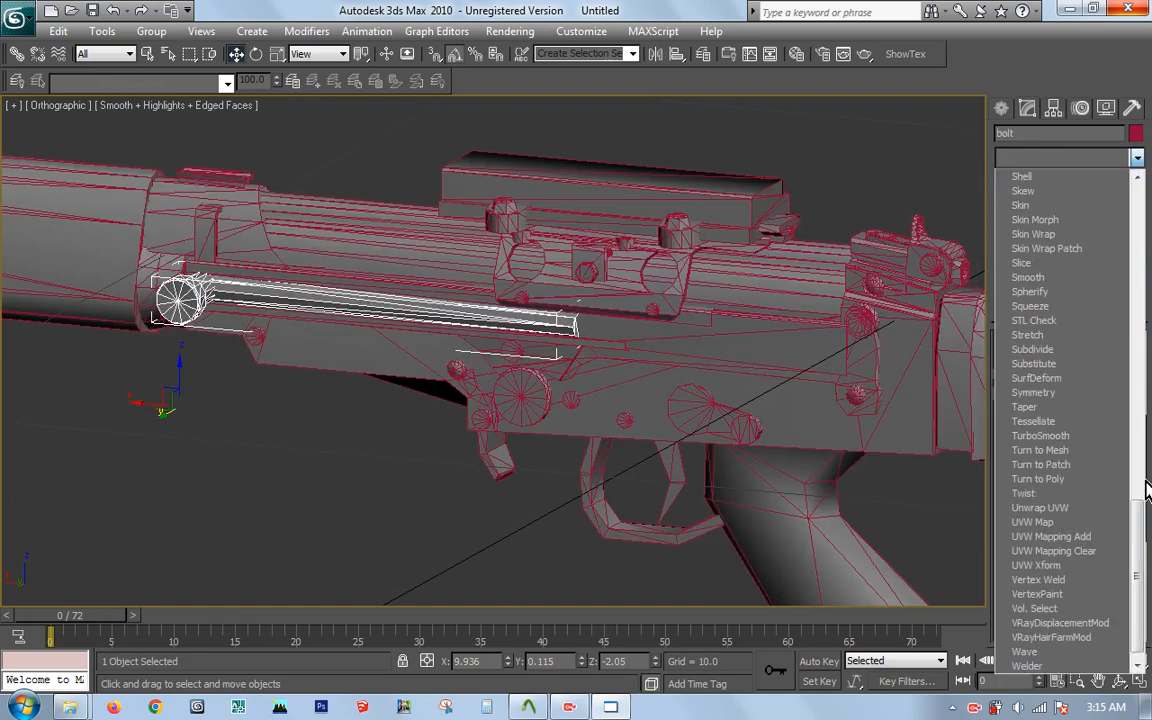
left_click(1080, 206)
left_click(1057, 425)
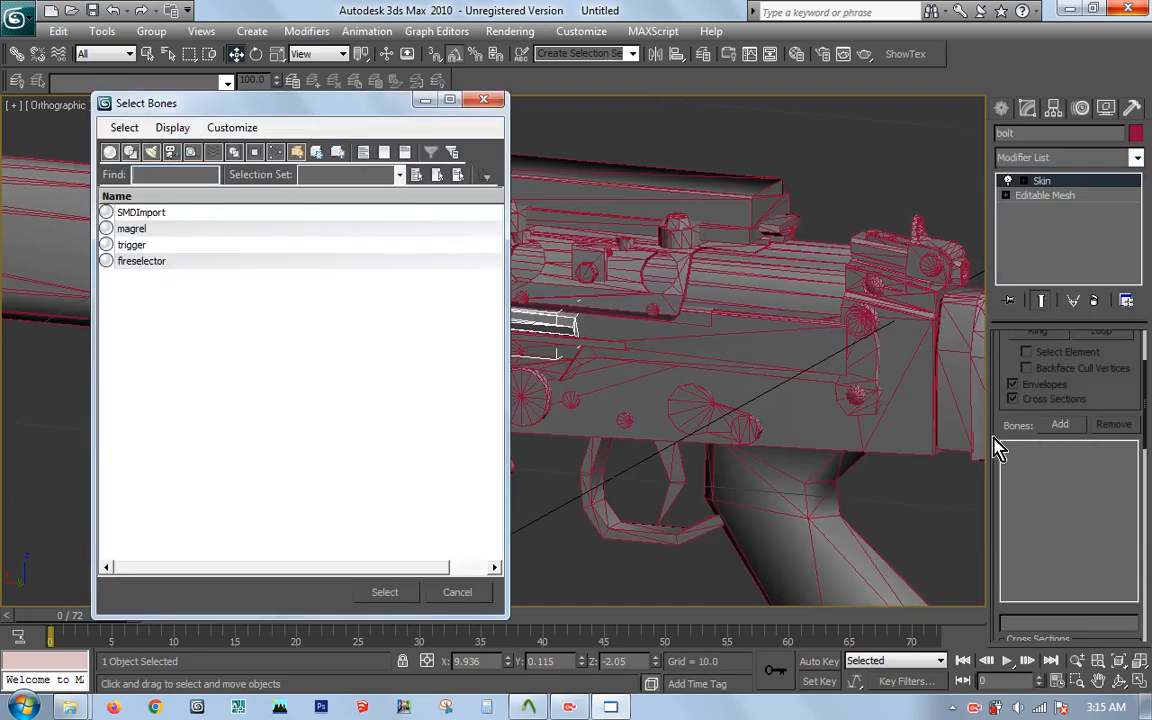
left_click(455, 593)
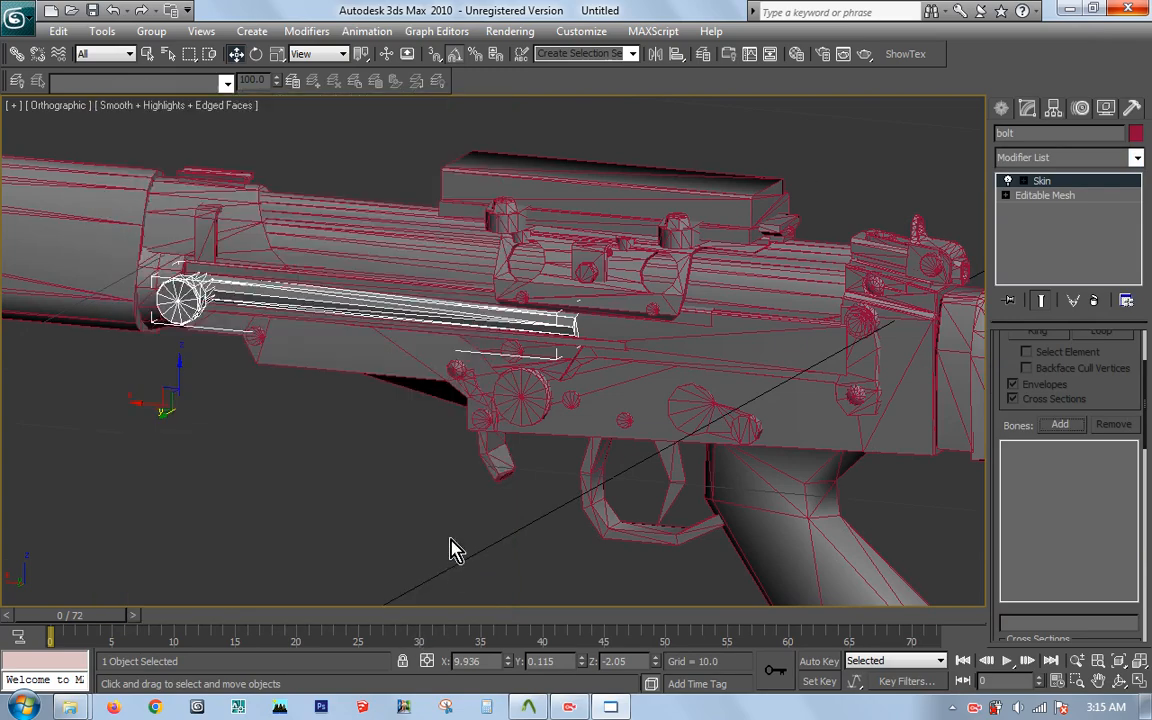
Step: Unhide all objects to bring back the bones, and hide the mw19 fal mesh again
right_click(430, 432)
left_click(465, 360)
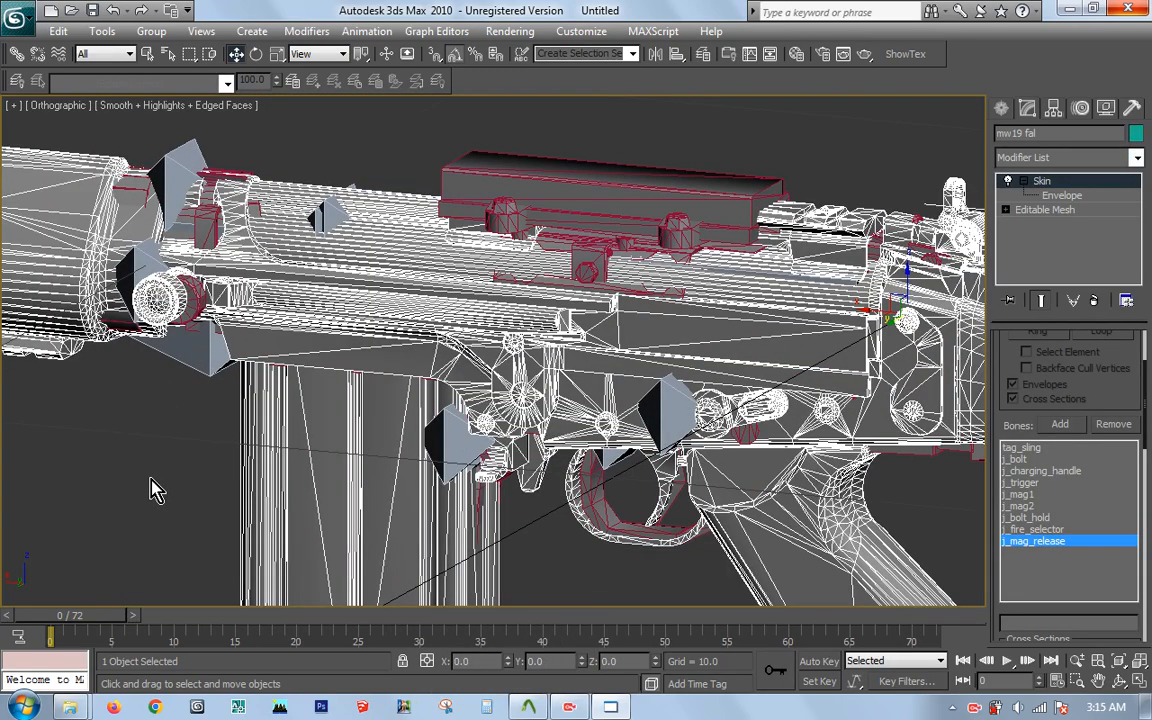
left_click(155, 488)
Step: Add j_charging_handle as the bone in the bolt object's Skin modifier
left_click(328, 295)
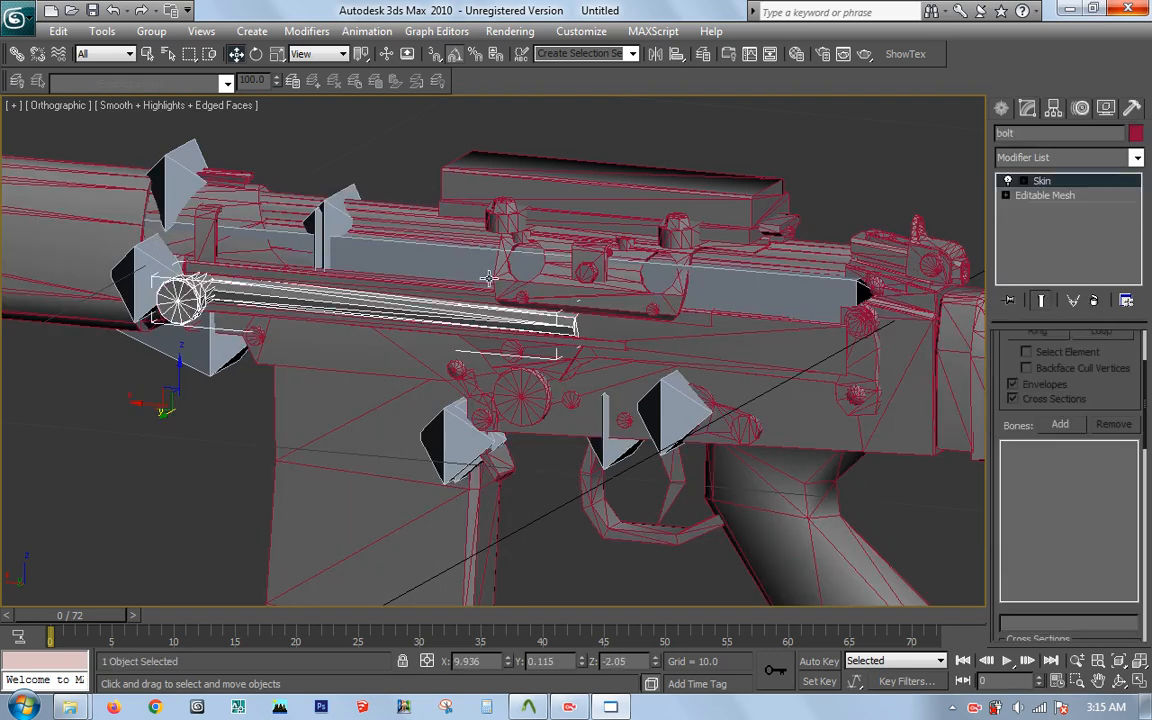
left_click(1062, 425)
left_click_drag(497, 250, 489, 495)
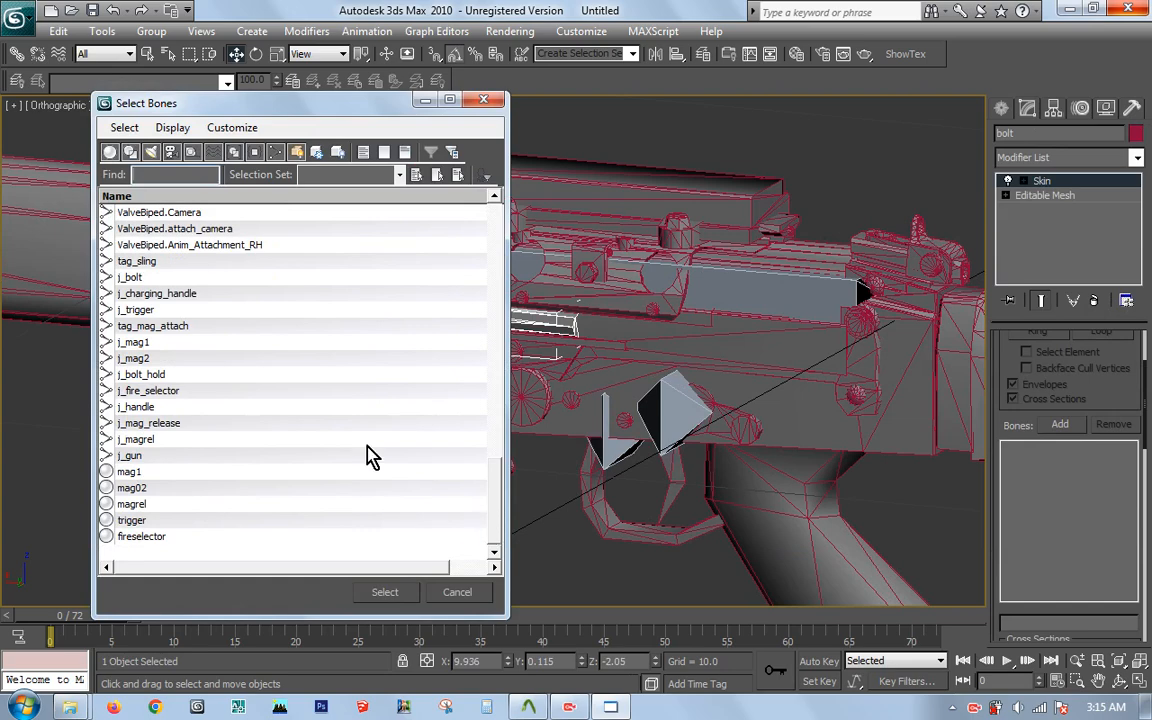
left_click(170, 293)
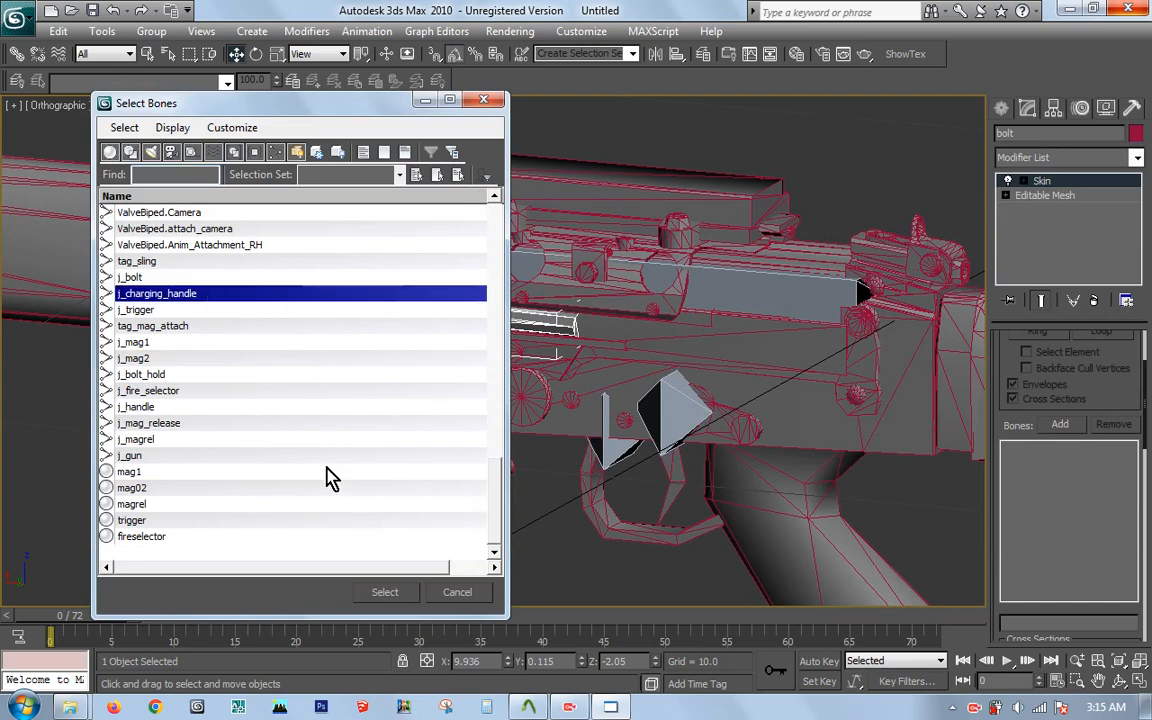
left_click(385, 592)
Step: Apply a Skin modifier to the trigger object and add j_trigger as its bone
middle_click_drag(561, 402, 590, 402)
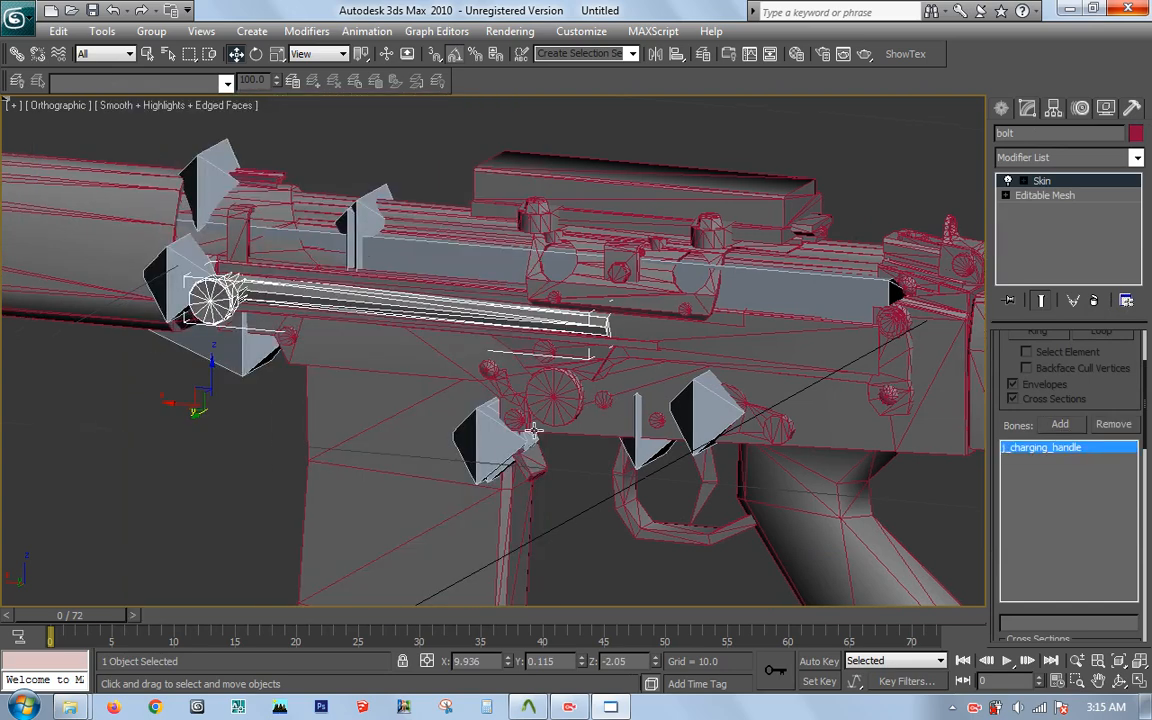
left_click(660, 492)
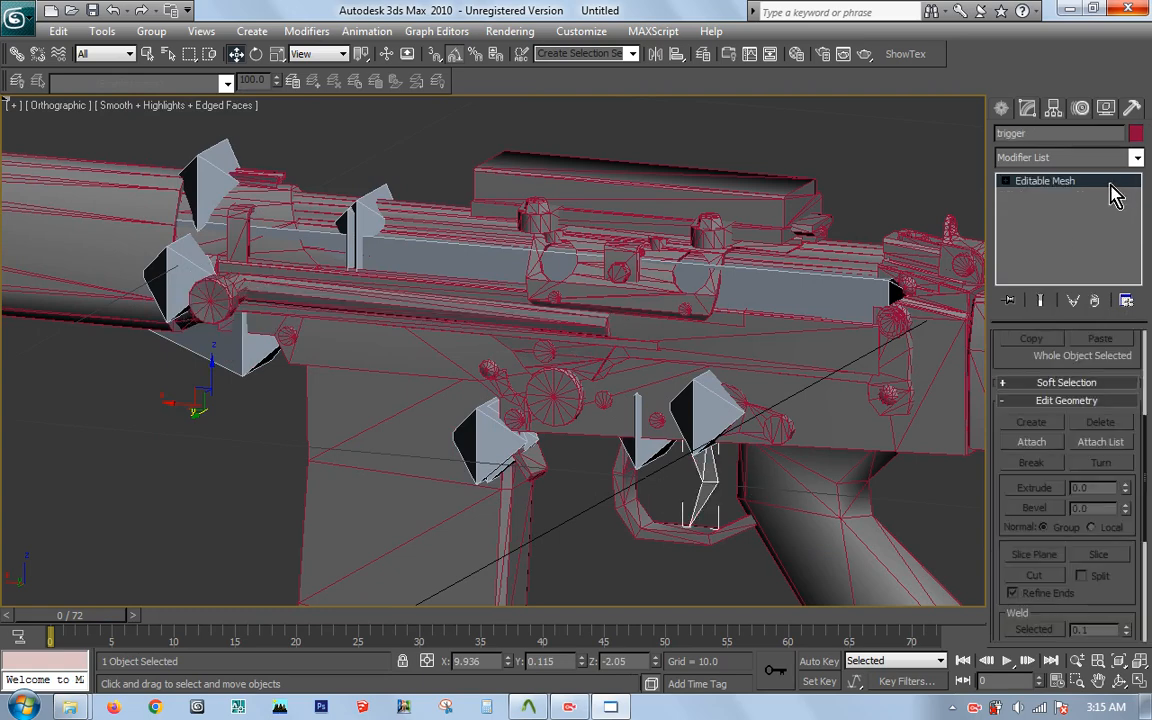
left_click(1137, 160)
scroll(1111, 404, "down", 15)
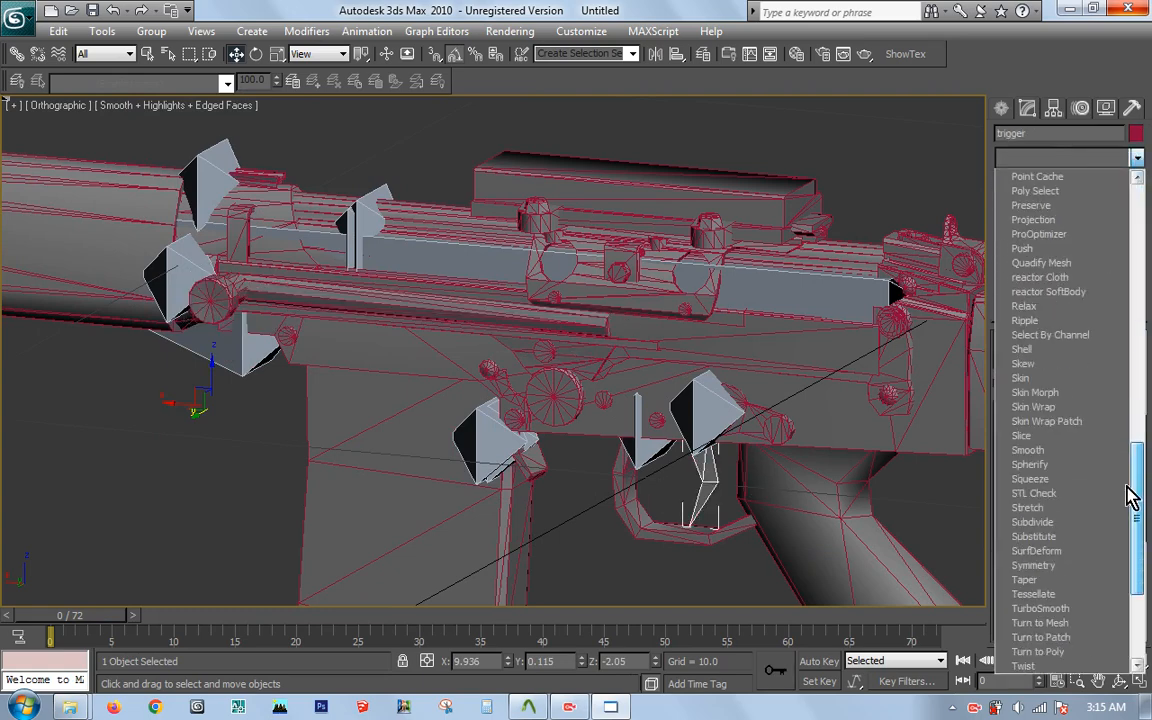
left_click(1066, 192)
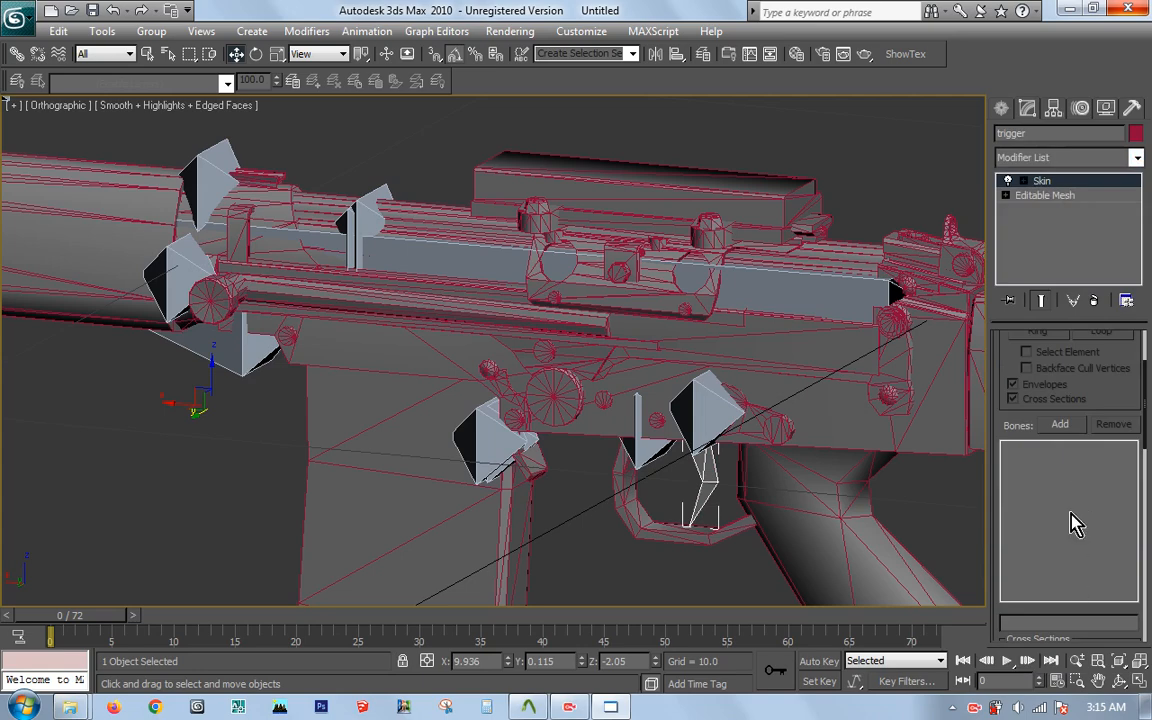
left_click(1059, 426)
left_click_drag(499, 258, 298, 453)
left_click_drag(499, 258, 486, 540)
left_click(190, 392)
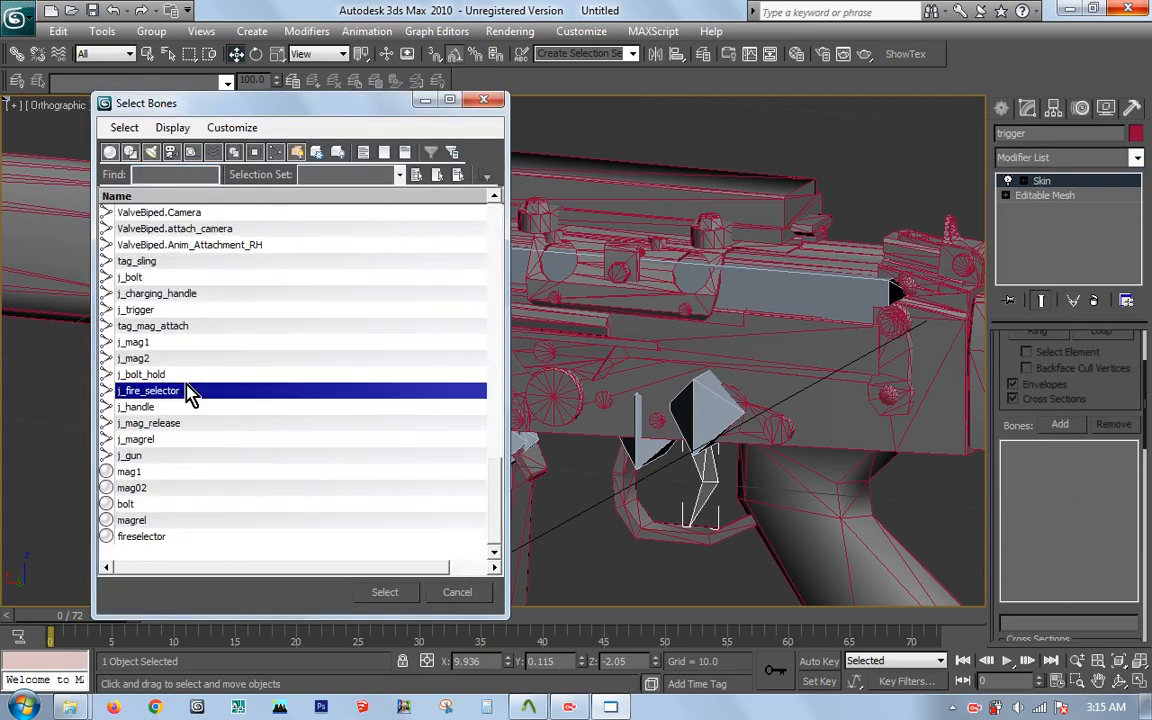
double_click(168, 309)
Step: Apply a Skin modifier to the fireselector object and add j_fire_selector as its bone
middle_click_drag(615, 457, 544, 391)
left_click(699, 357)
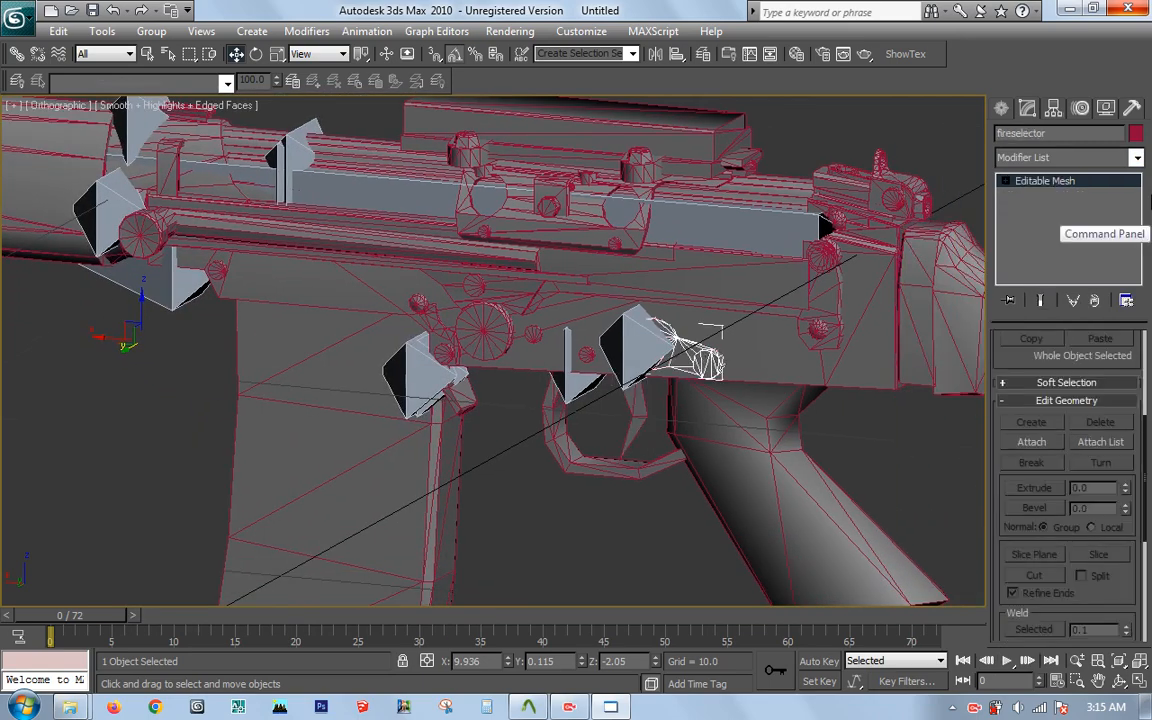
left_click(1137, 157)
left_click_drag(1138, 250, 1140, 538)
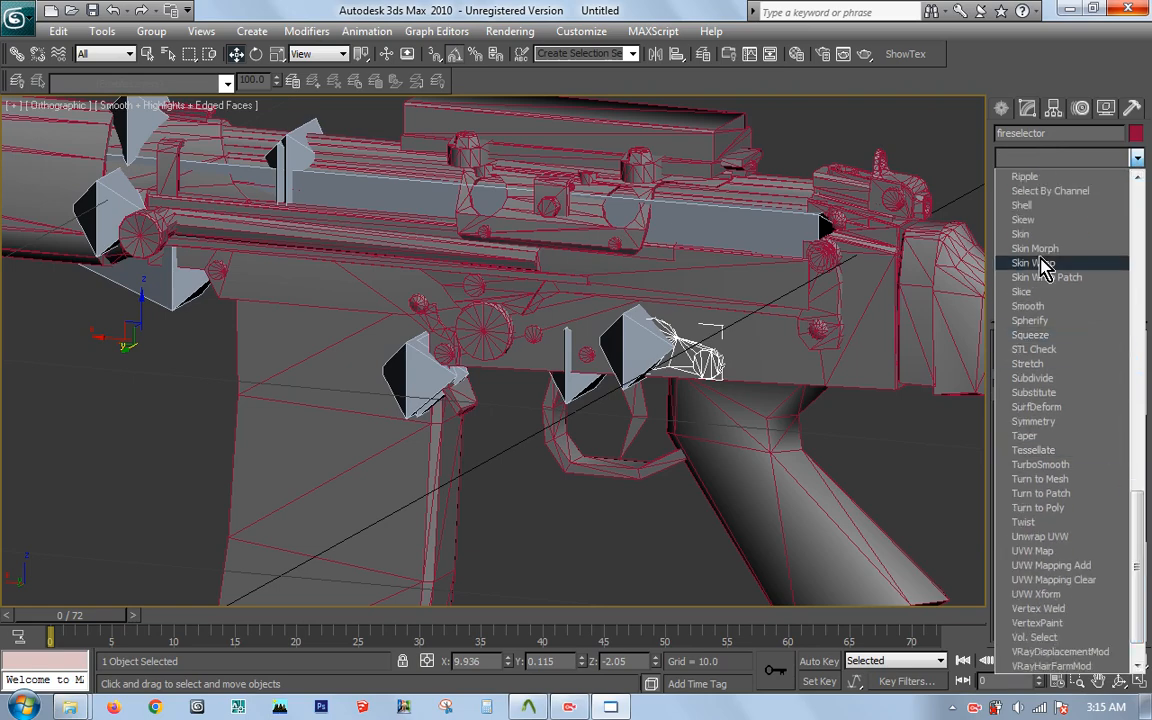
left_click(1041, 237)
left_click(1060, 425)
left_click_drag(489, 224, 474, 497)
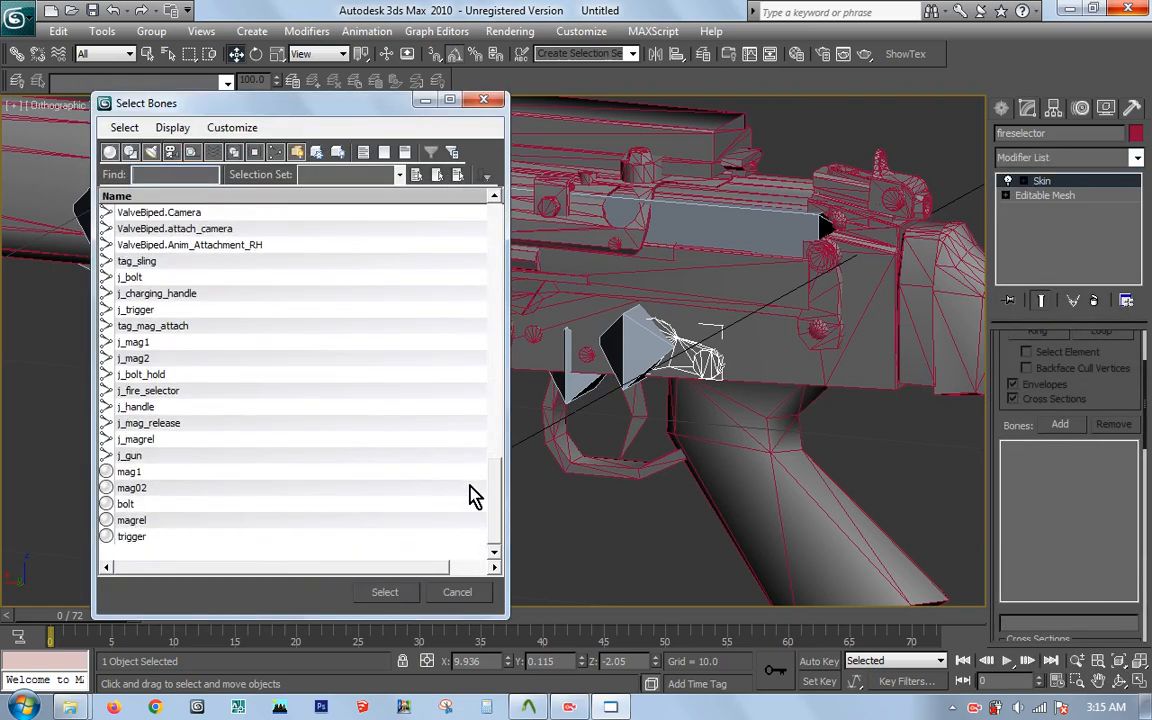
double_click(208, 392)
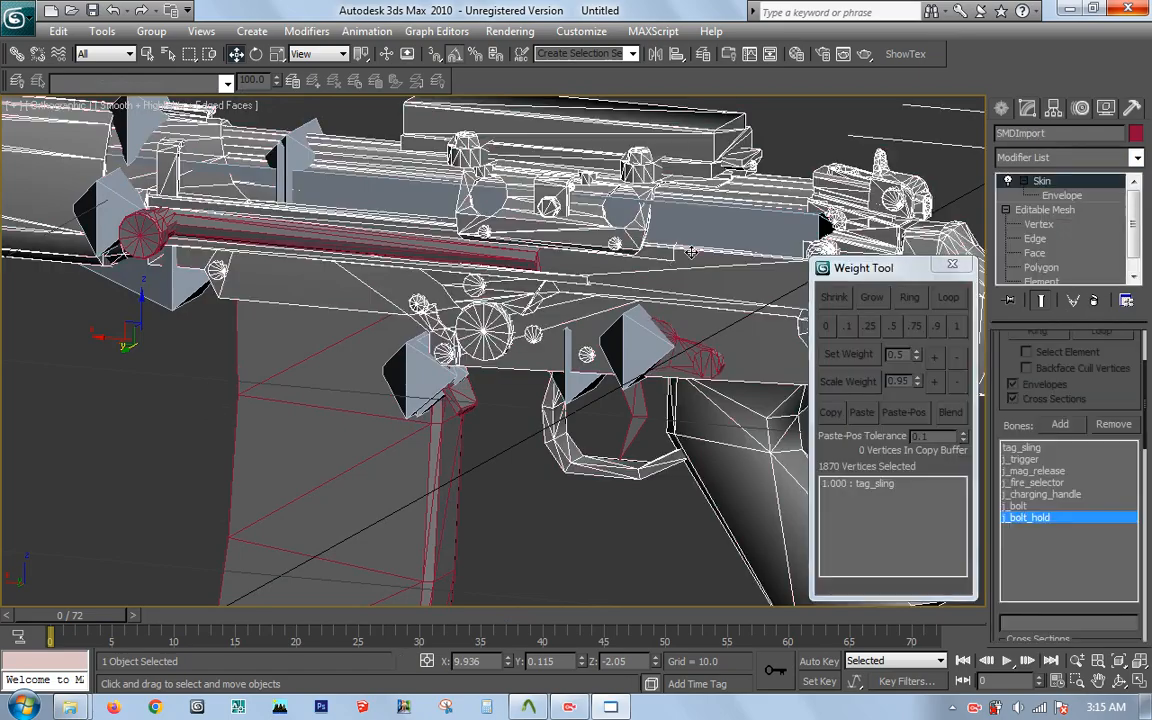
Step: Select the main rifle mesh SMDImport and compare its Skin envelopes, j_trigger through j_bolt_hold, with the unhidden bones and detached parts
scroll(691, 253, "down", 6)
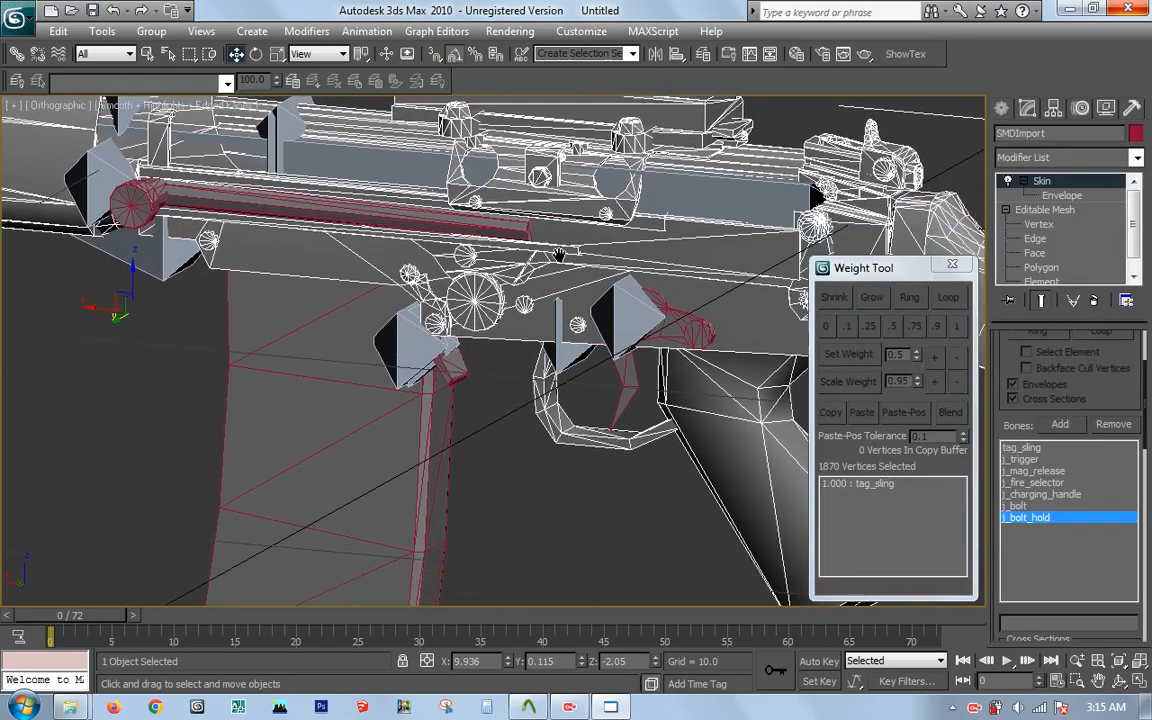
mouse_move(576, 300)
middle_mouse_down("alt")
mouse_move(345, 318)
mouse_move(235, 290)
mouse_move(606, 306)
mouse_move(543, 266)
mouse_move(528, 270)
mouse_move(559, 309)
middle_mouse_up("alt")
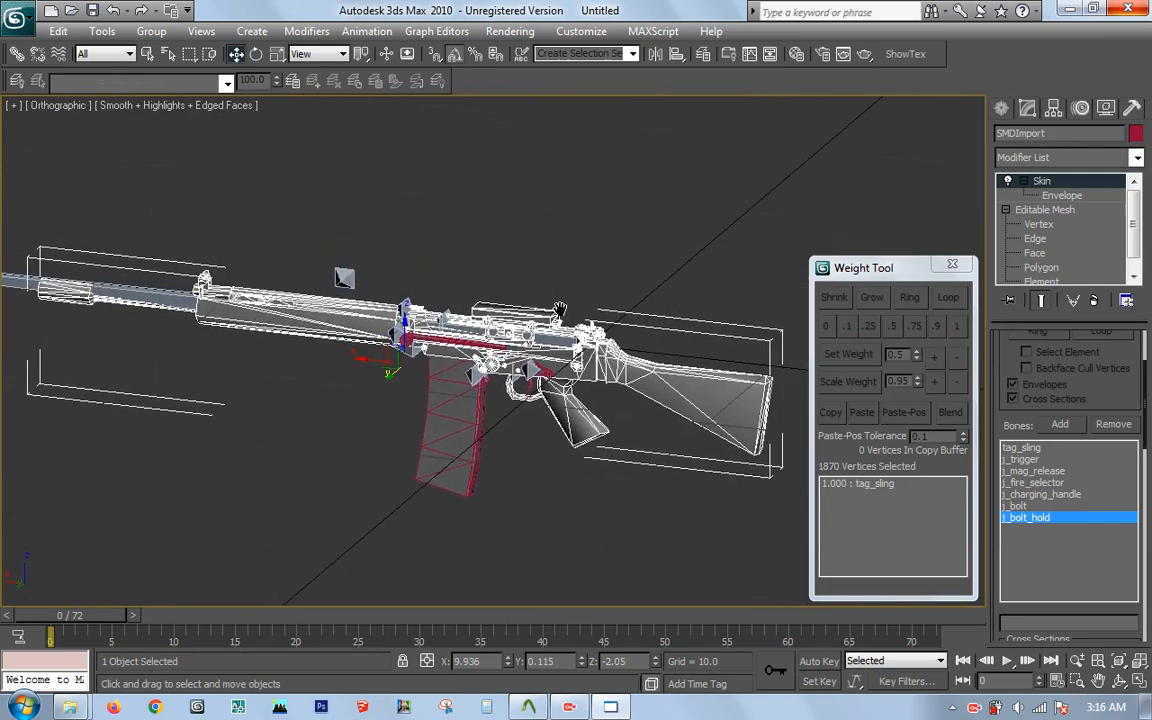
left_click(1045, 447)
left_click(1057, 460)
left_click(1061, 196)
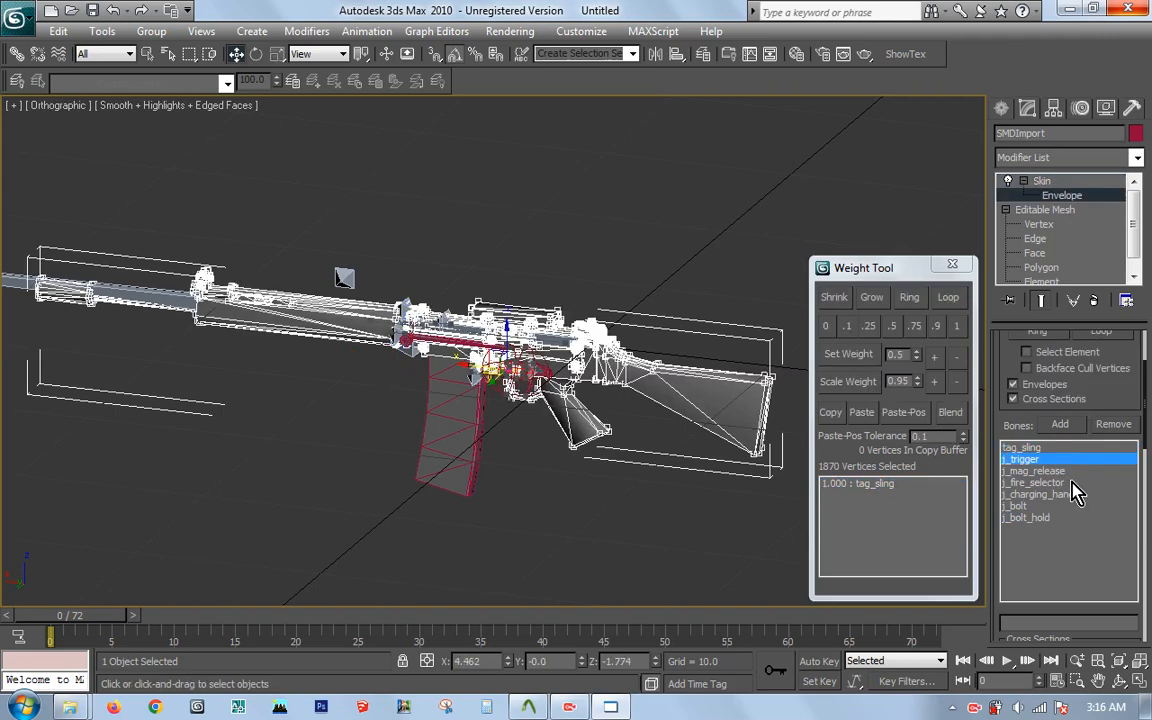
left_click(1062, 471)
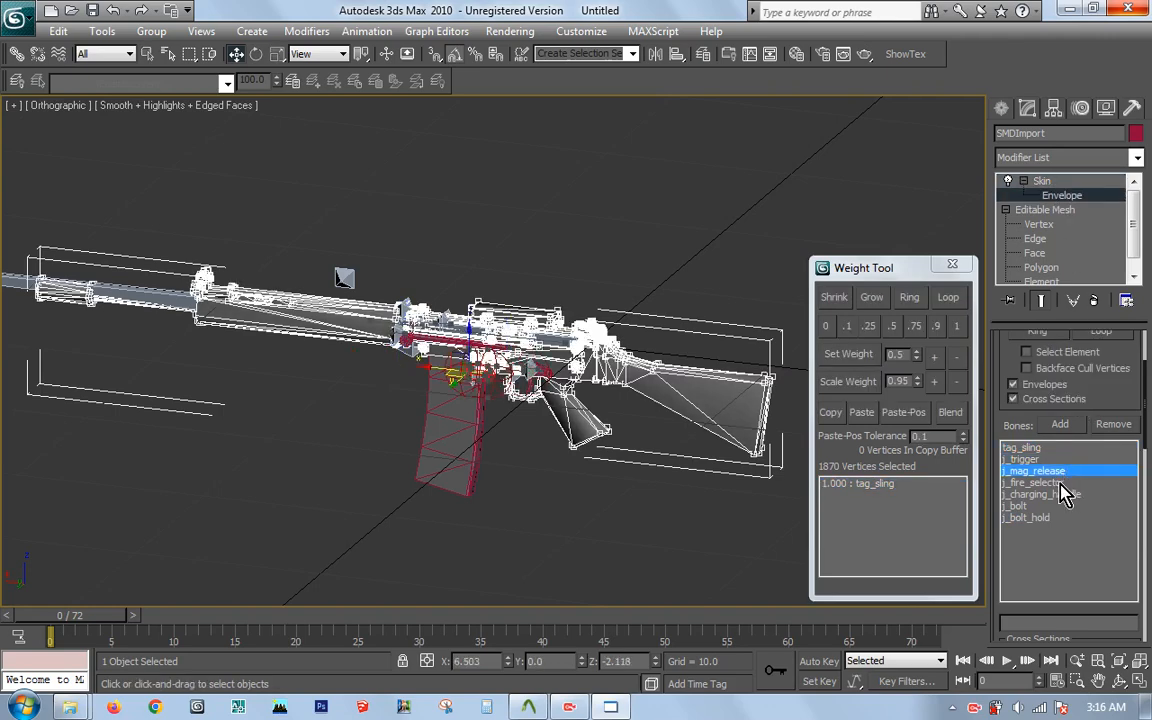
left_click(1060, 483)
scroll(592, 418, "up", 6)
scroll(592, 418, "down", 5)
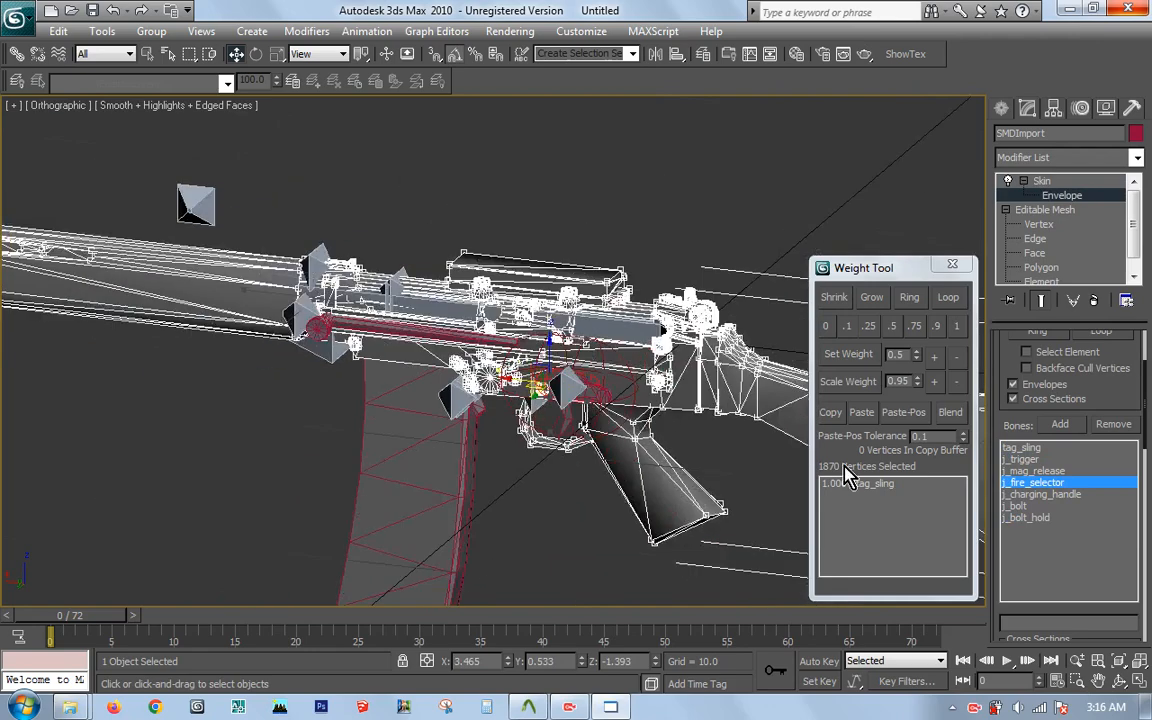
left_click(1030, 494)
left_click(1034, 505)
left_click(1036, 494)
left_click(1034, 483)
left_click(1036, 494)
left_click(1040, 506)
left_click(1036, 518)
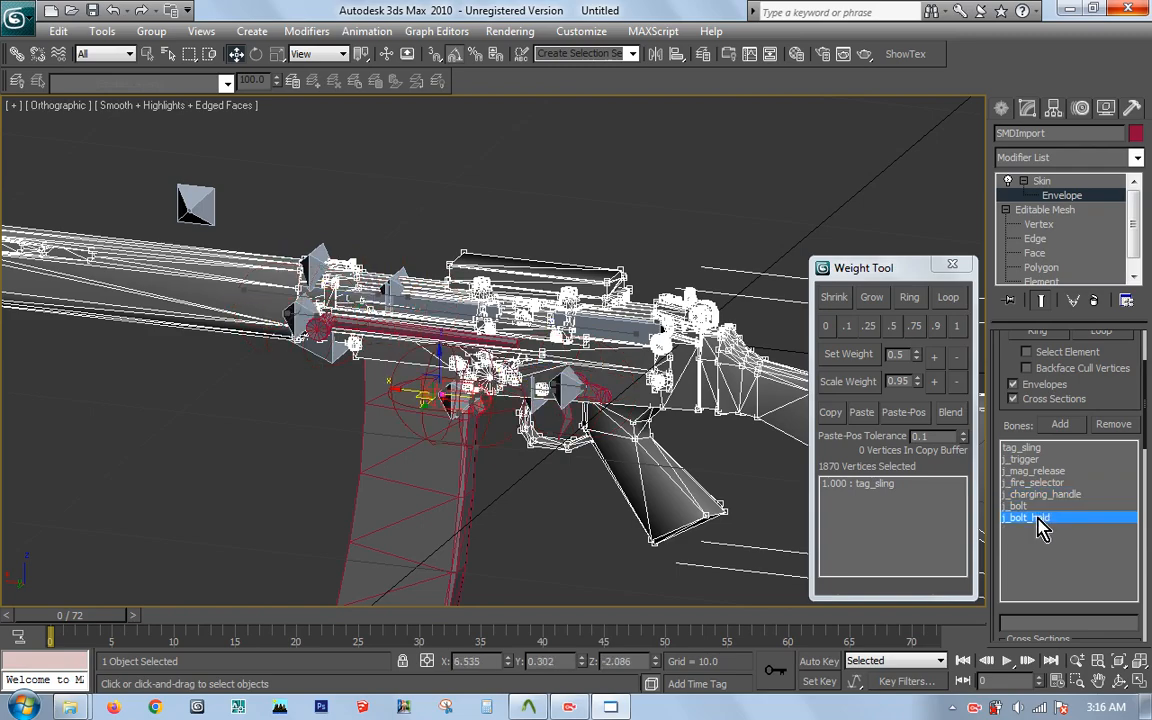
left_click(1046, 183)
scroll(471, 365, "up", 5)
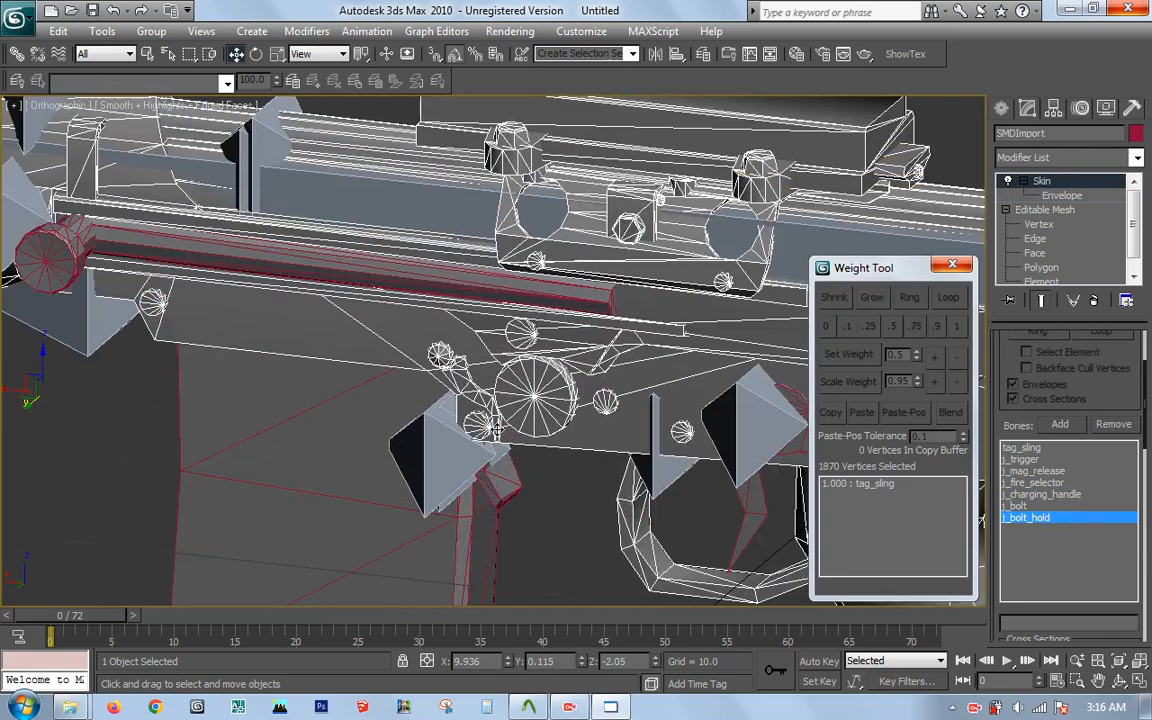
Step: Select the magrel object, the small detached magazine release part behind the magazine
left_click(507, 478)
left_click(507, 478)
left_click(1136, 157)
scroll(1063, 252, "down", 15)
left_click(1040, 177)
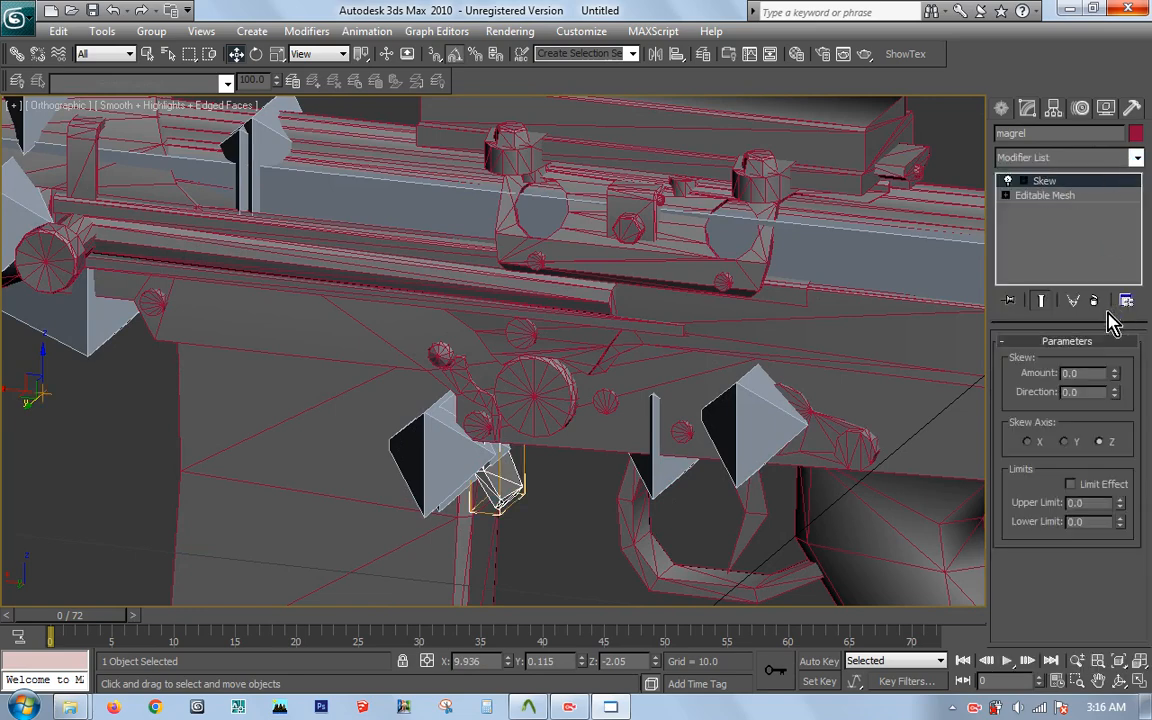
left_click(1093, 300)
Step: Apply a Skin modifier to the magrel object and add j_mag_release as its bone
left_click(1136, 157)
scroll(1063, 300, "down", 15)
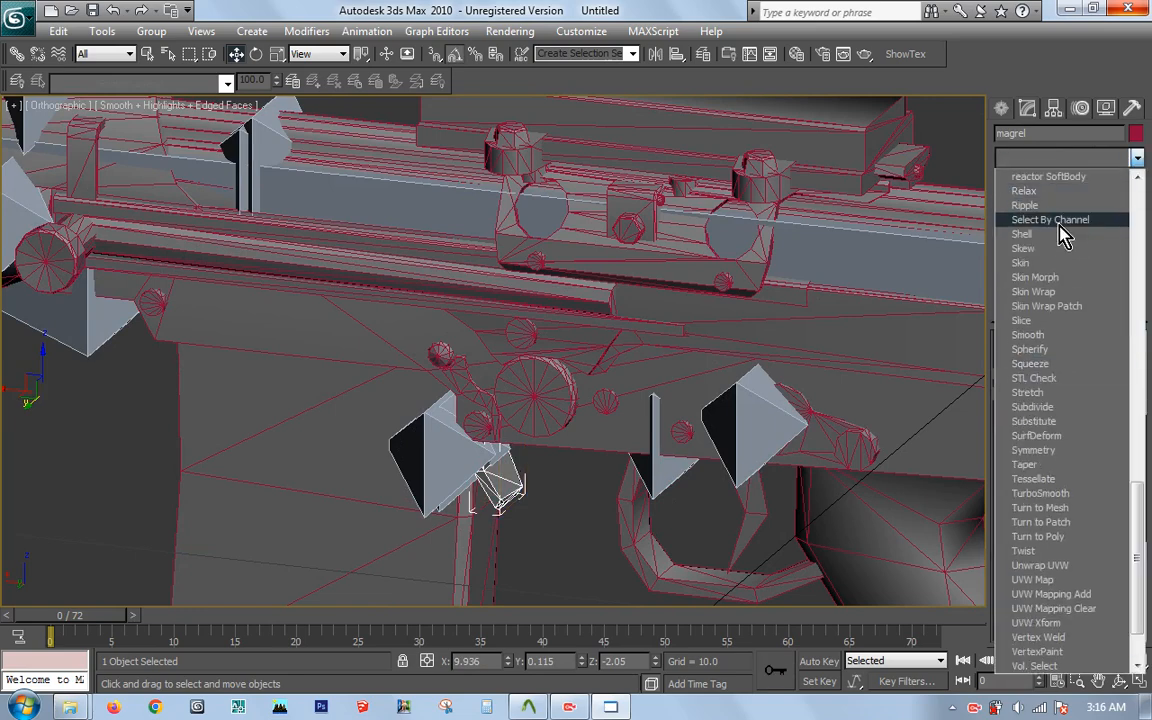
left_click(1045, 264)
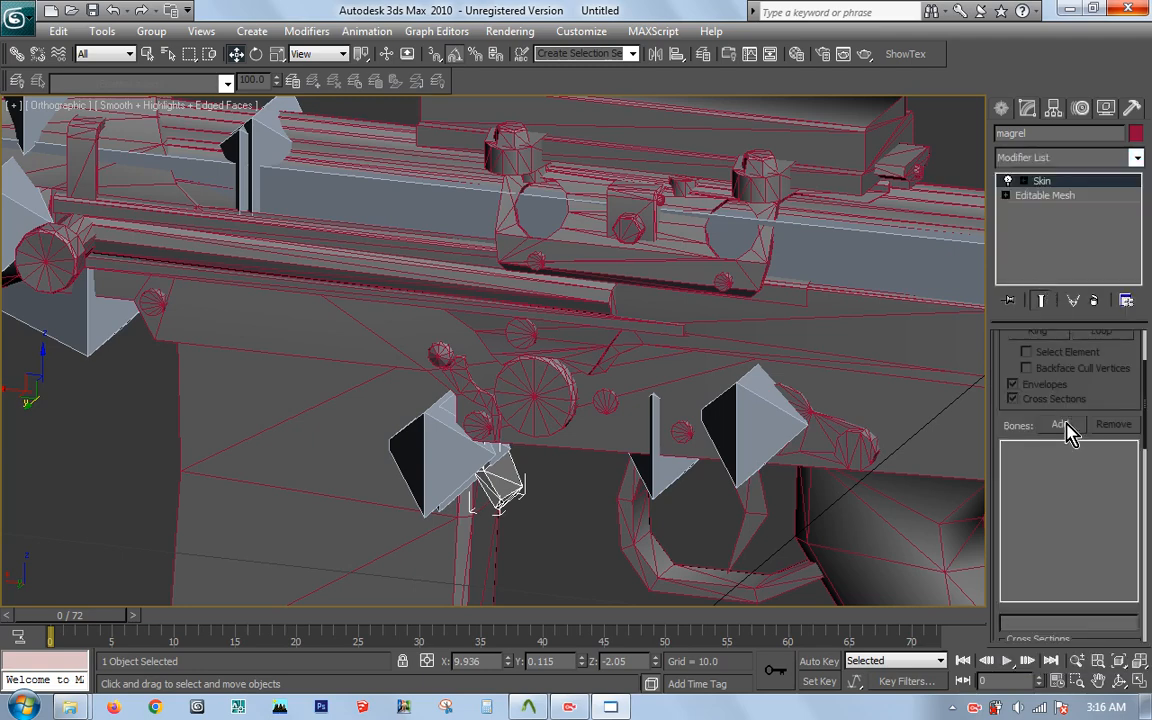
left_click(1060, 425)
left_click_drag(490, 248, 493, 518)
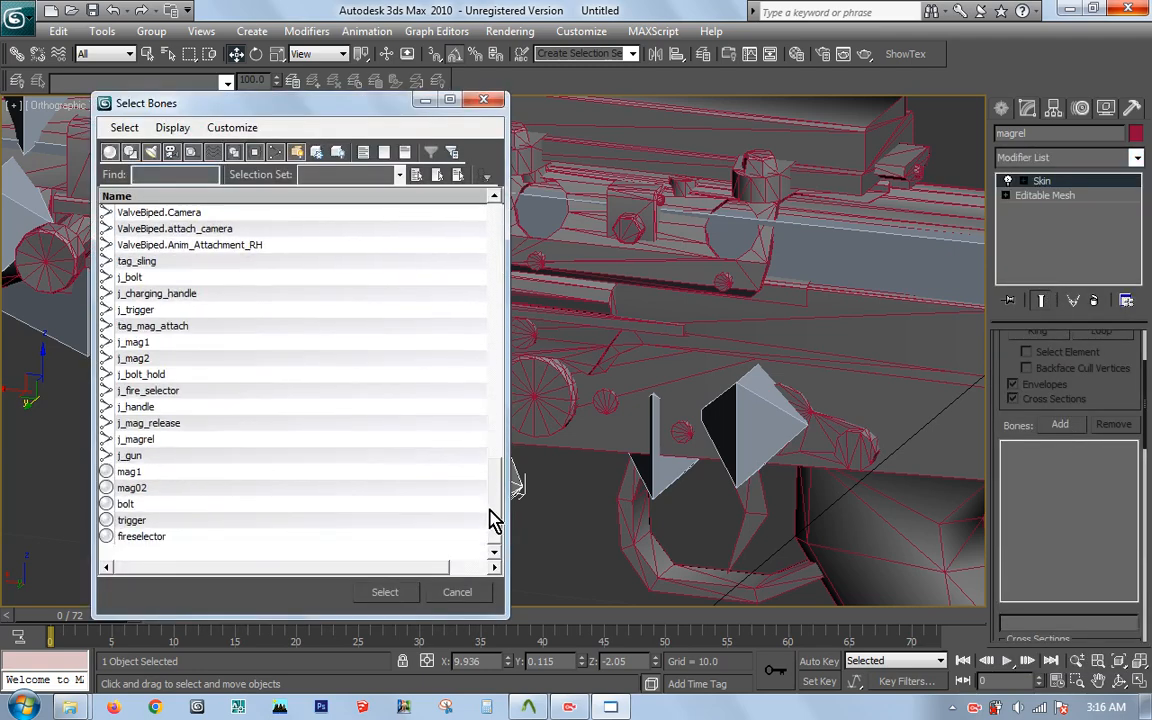
left_click(150, 455)
double_click(160, 423)
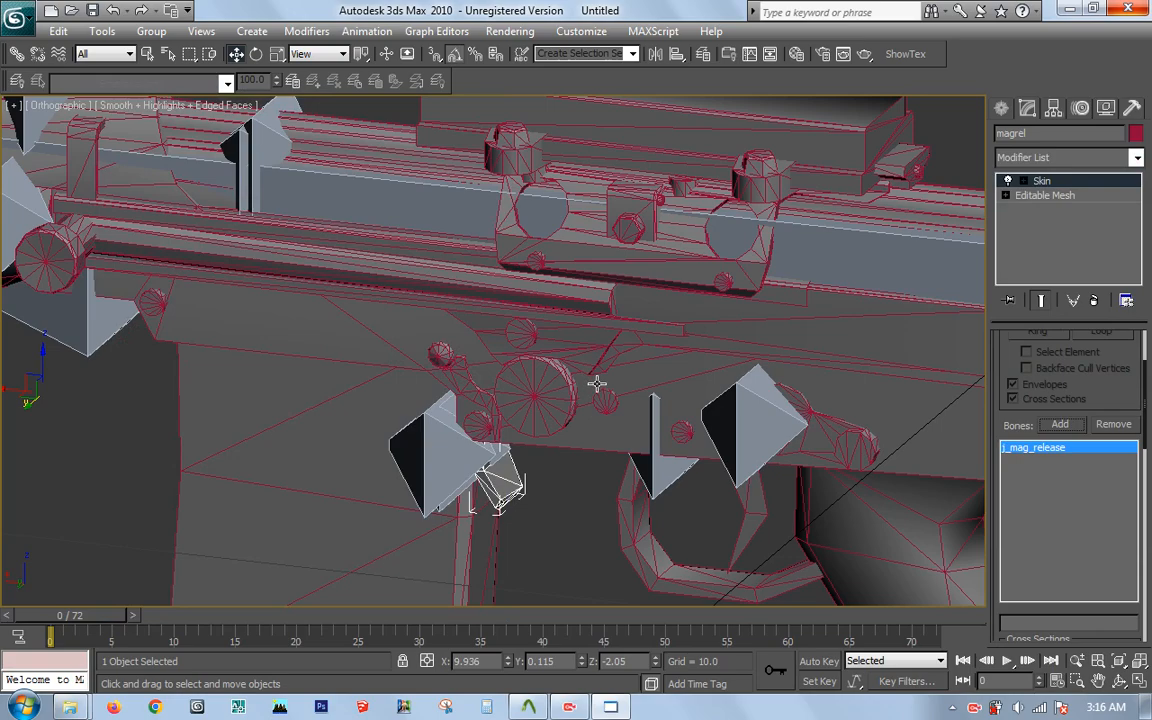
middle_click_drag(537, 346, 514, 311)
scroll(514, 311, "down", 8)
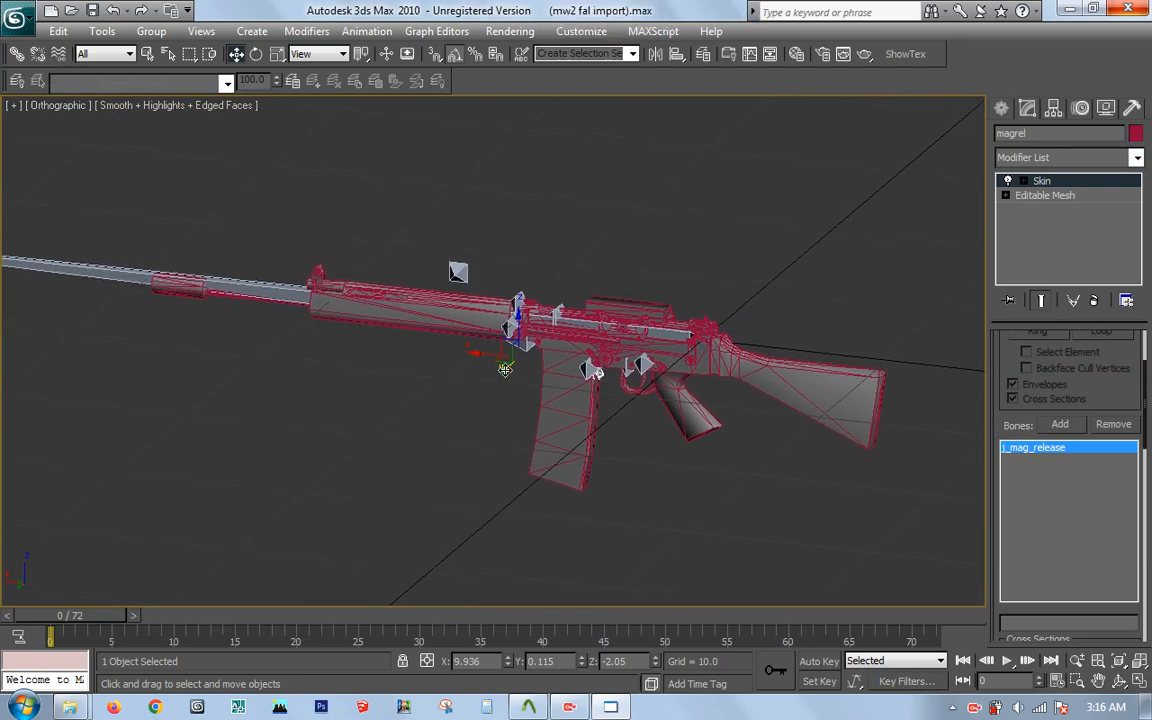
middle_click_drag(529, 321, 499, 347)
scroll(499, 347, "down", 4)
scroll(499, 347, "up", 4)
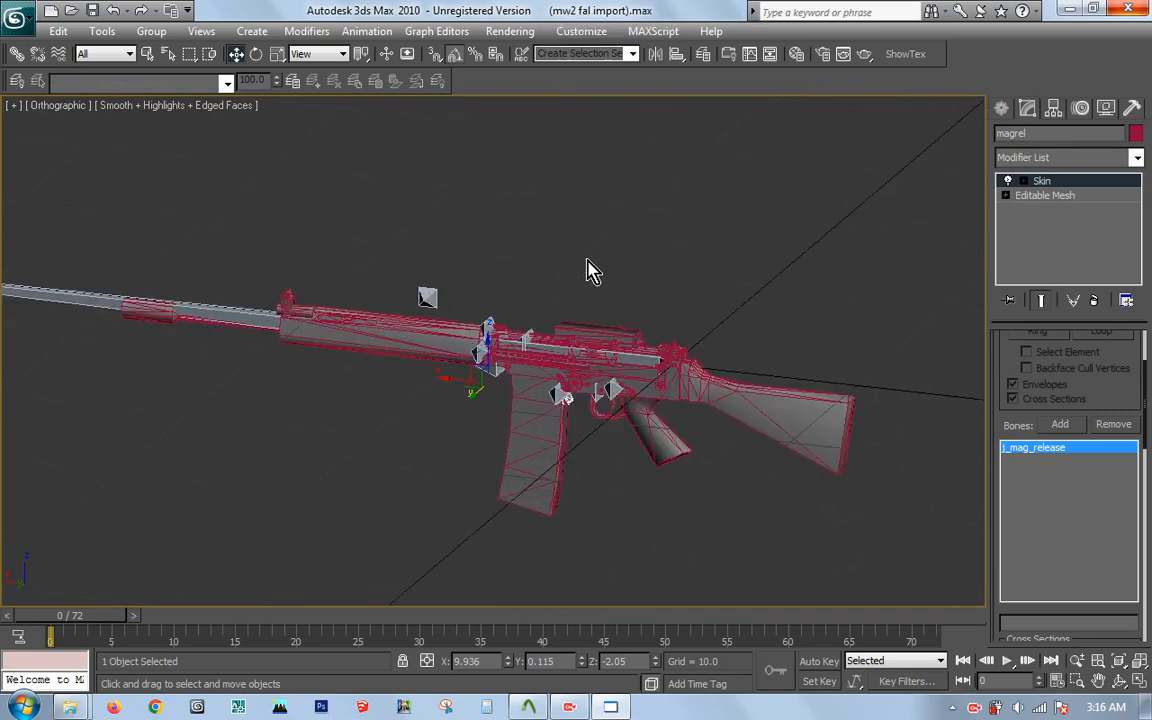
right_click(588, 261)
left_click(613, 182)
middle_click_drag(604, 267, 584, 259)
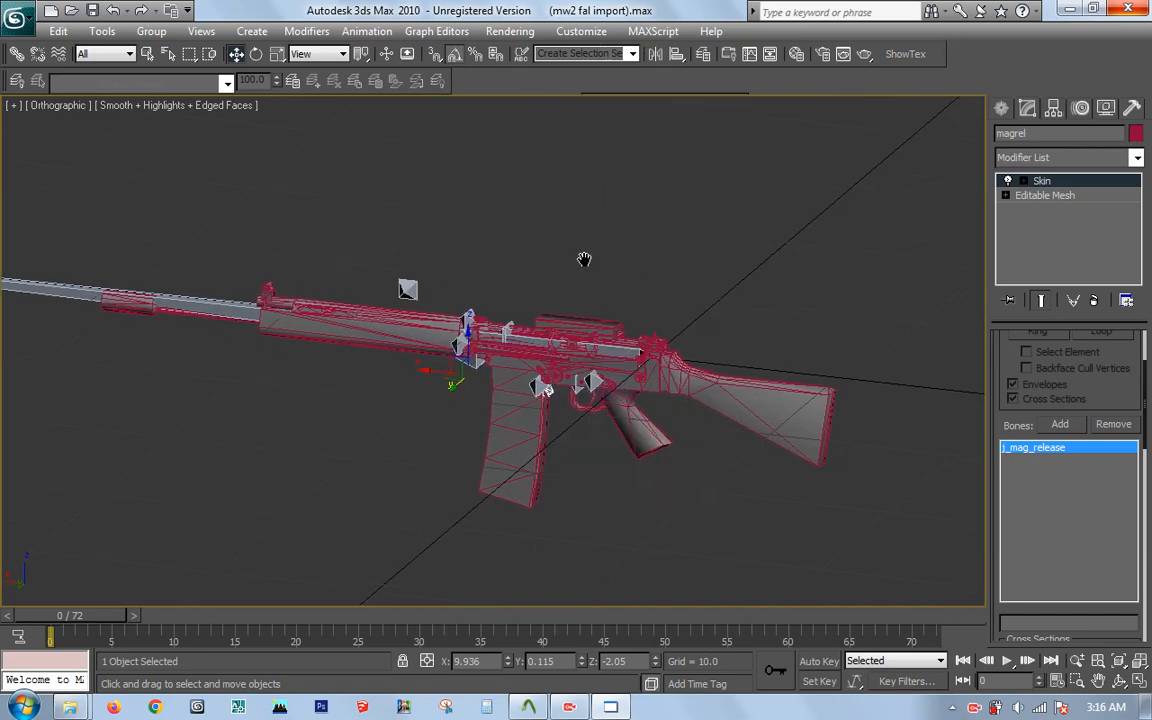
Step: Sample the rifle's material into the Material Editor and open the Maps of its first sub-material, Material #83
key("m")
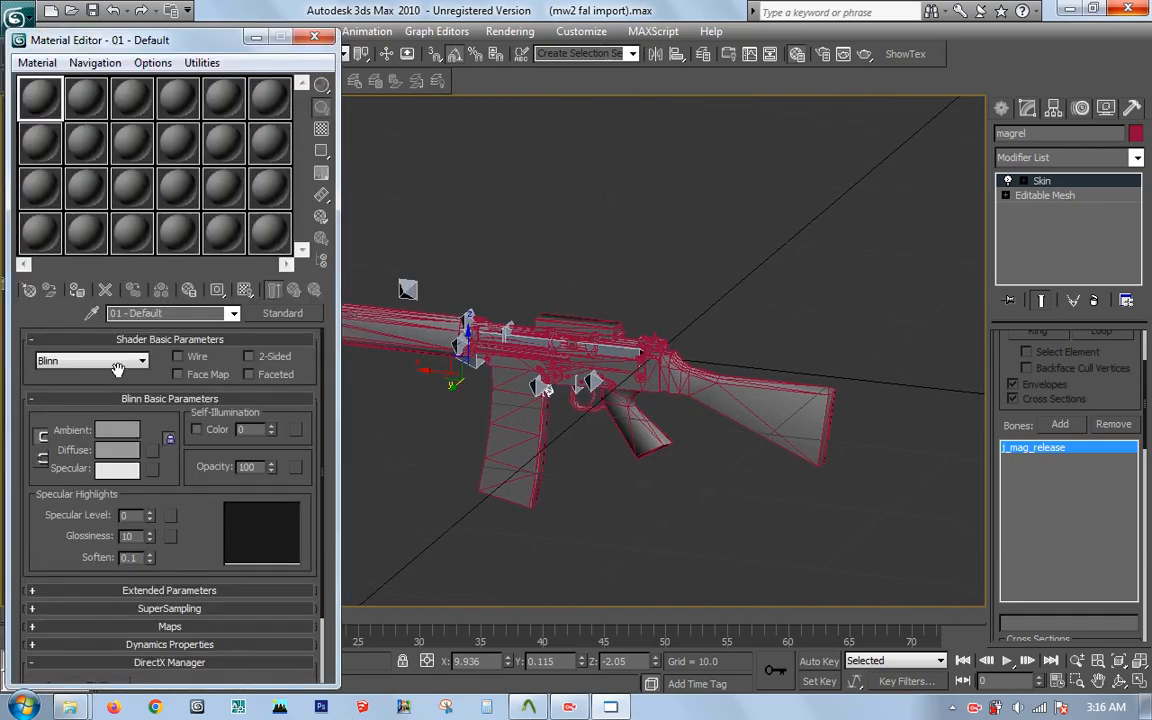
left_click(93, 314)
left_click(673, 373)
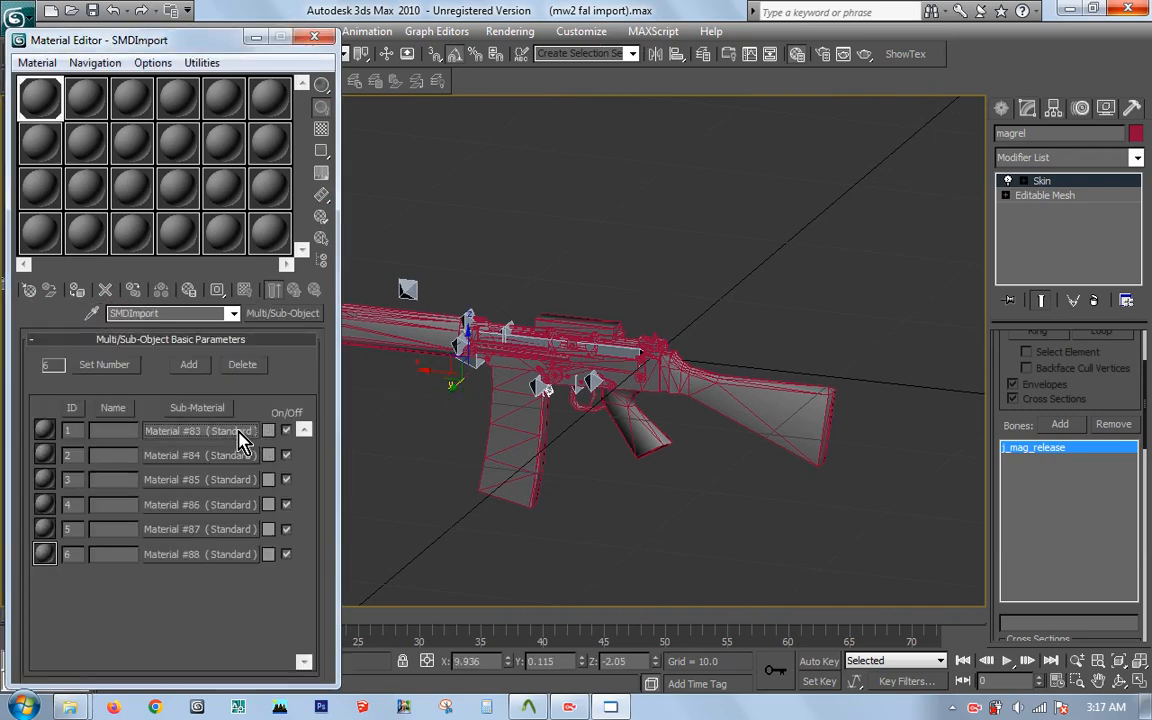
left_click(239, 433)
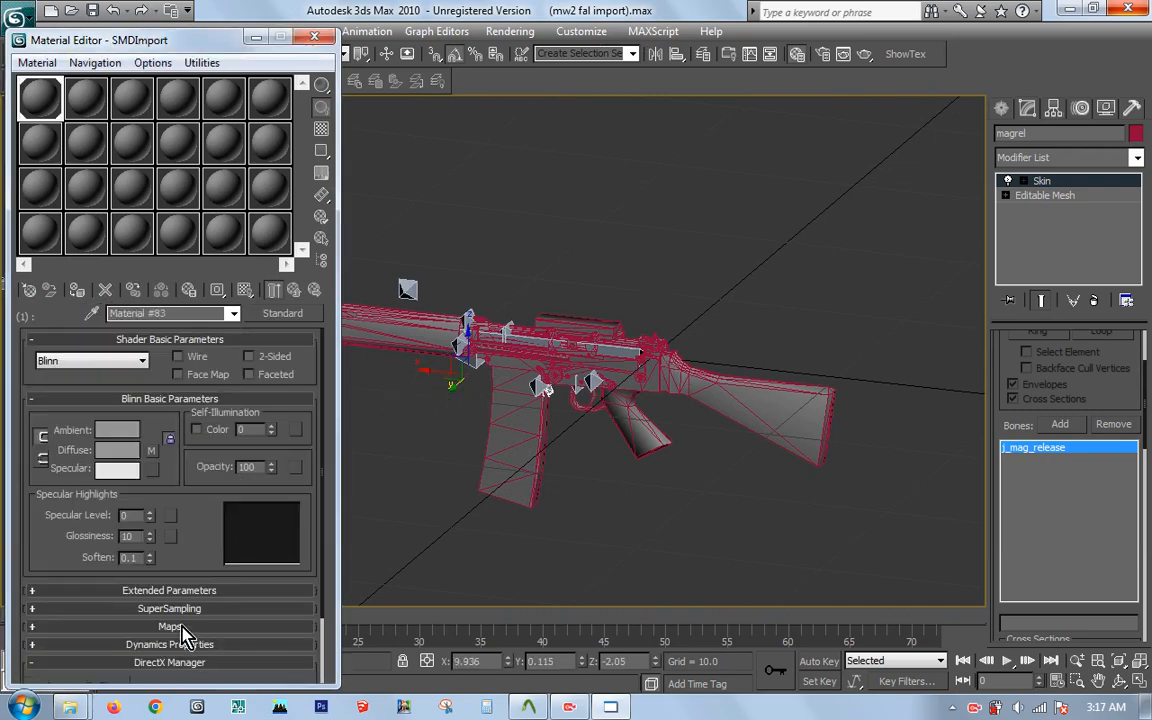
left_click(182, 627)
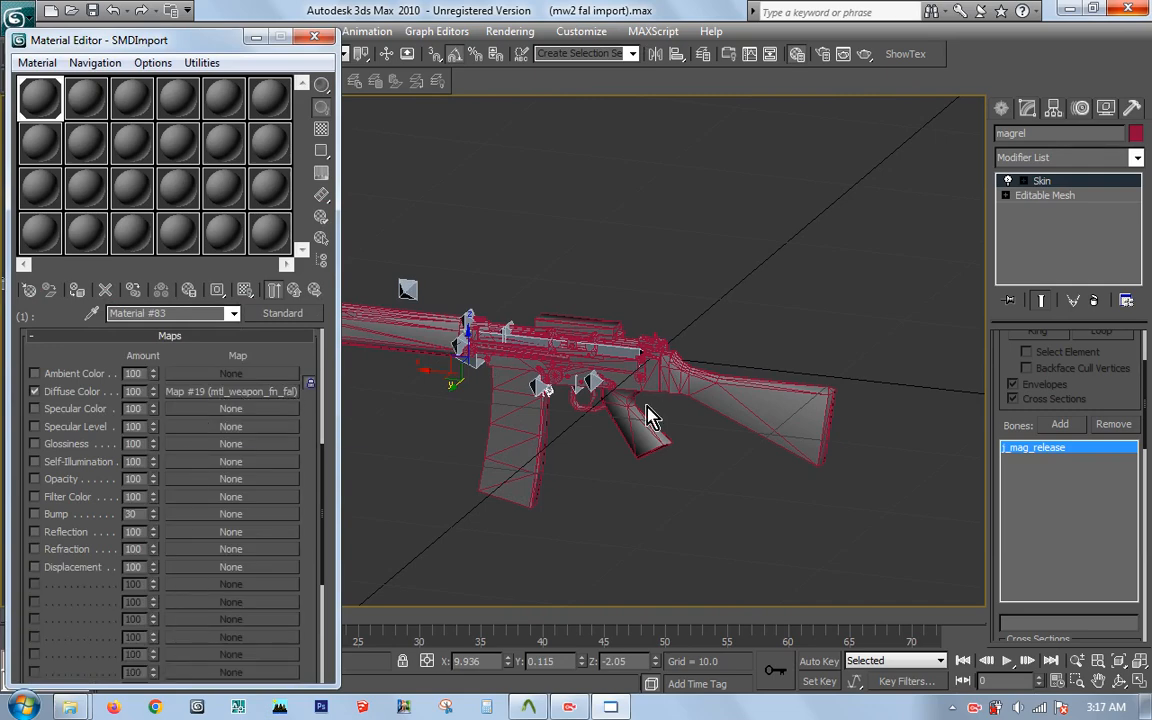
Step: Switch to the file explorer and open the mw19 fal folder materials\models\nstreys\fnfal
mouse_move(73, 708)
left_click(115, 610)
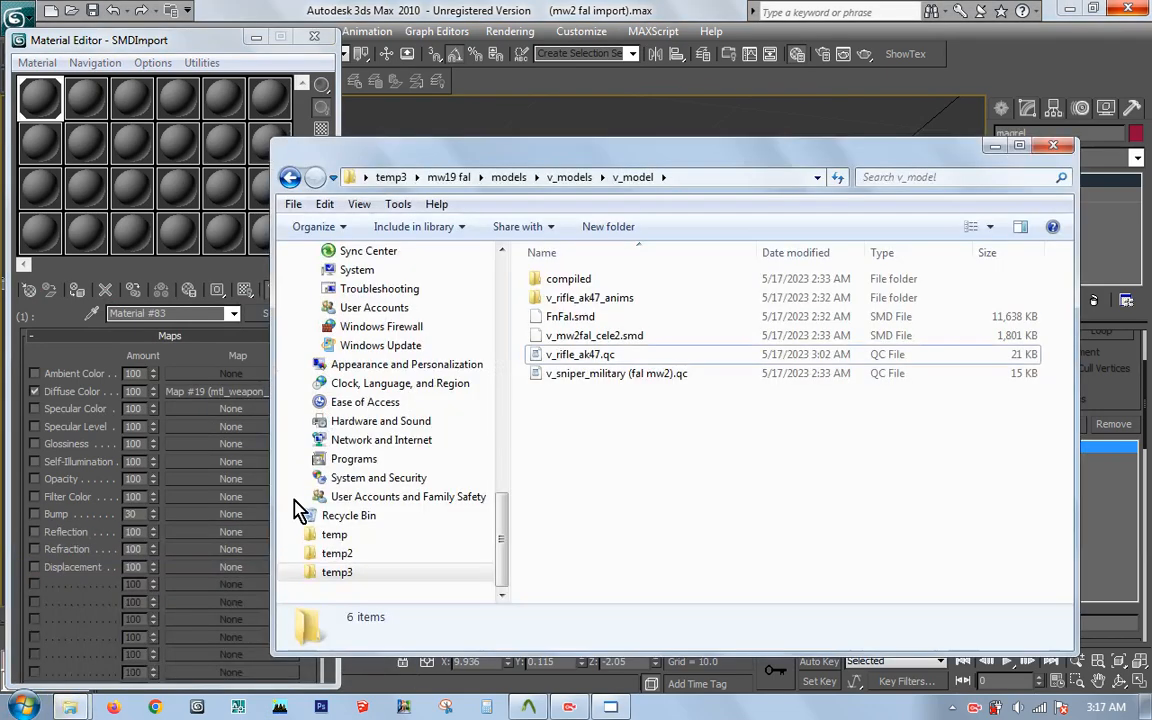
left_click(446, 179)
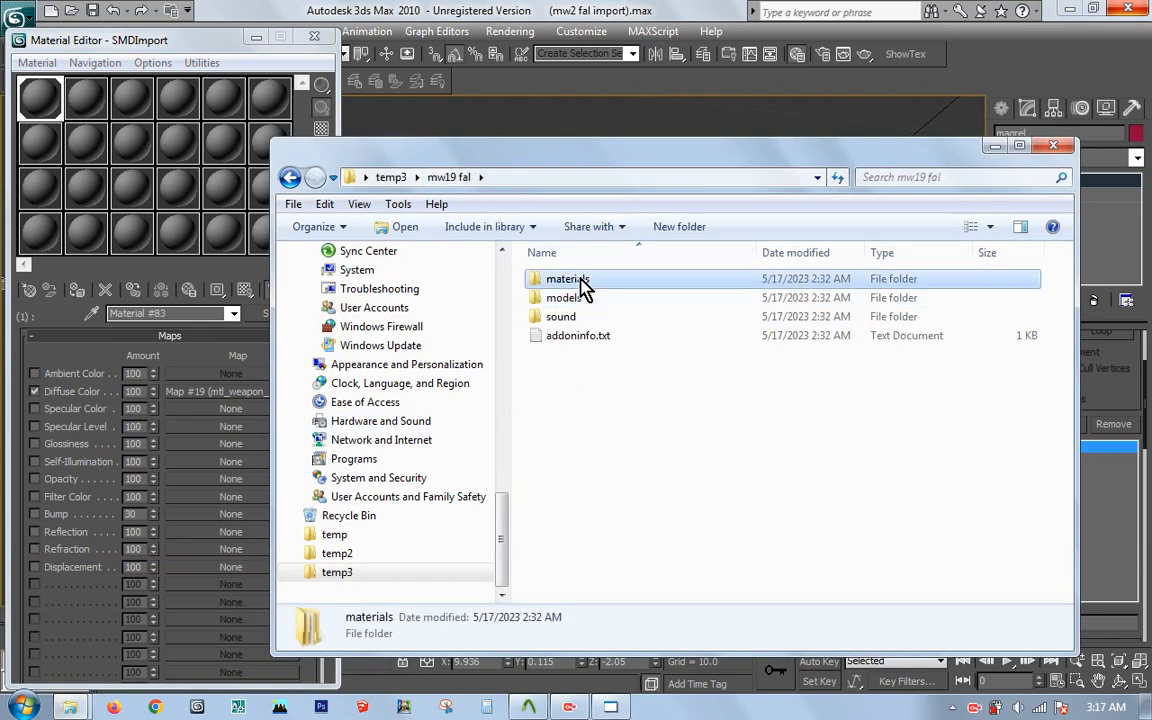
double_click(591, 278)
double_click(586, 285)
double_click(586, 284)
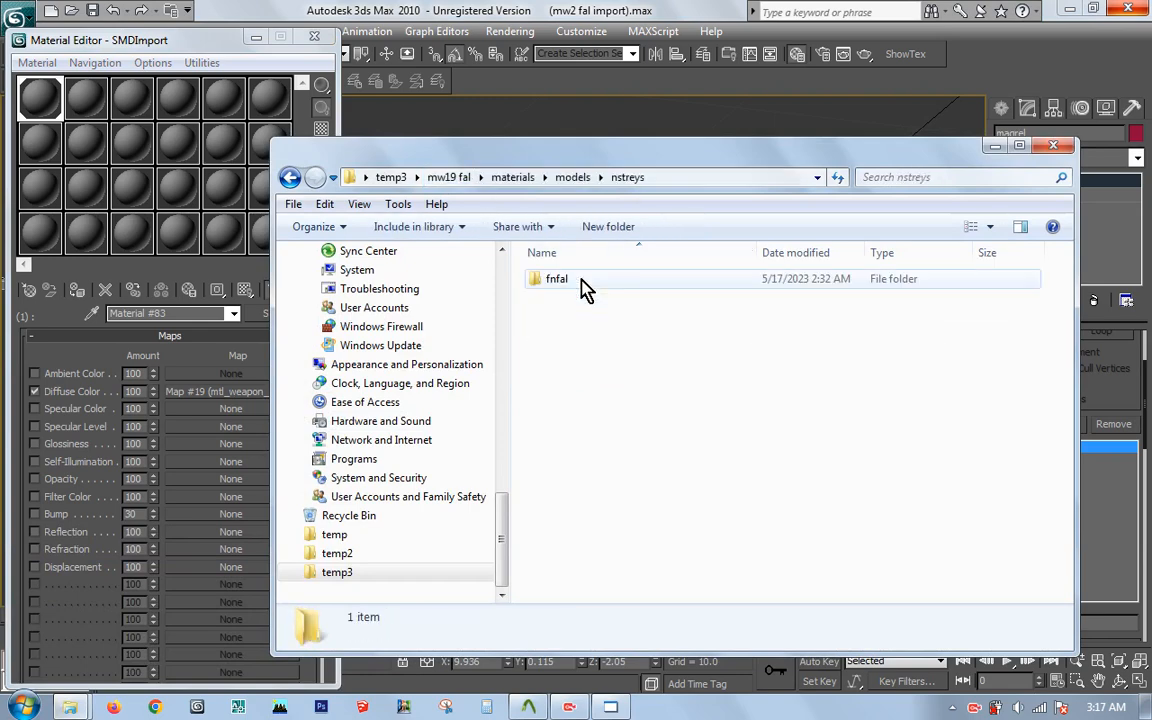
double_click(586, 281)
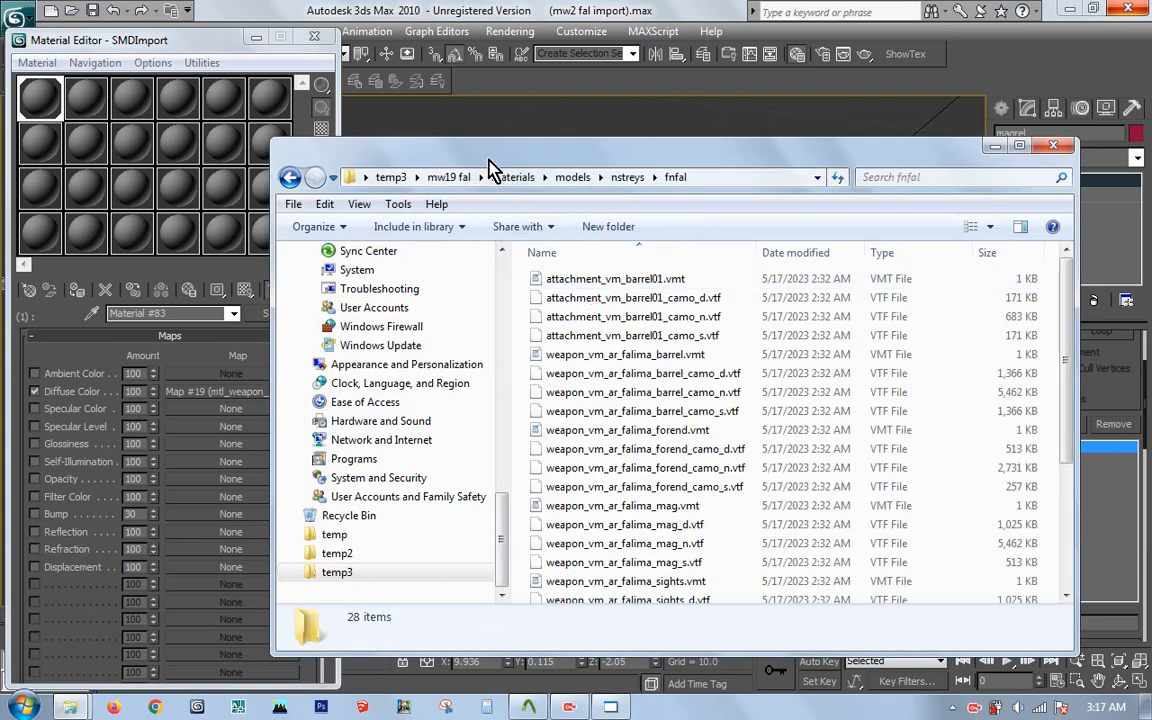
Step: Compare the texture files in the fnfal folder with the diffuse map name of Material #83
left_click_drag(487, 165, 555, 165)
left_click(674, 409)
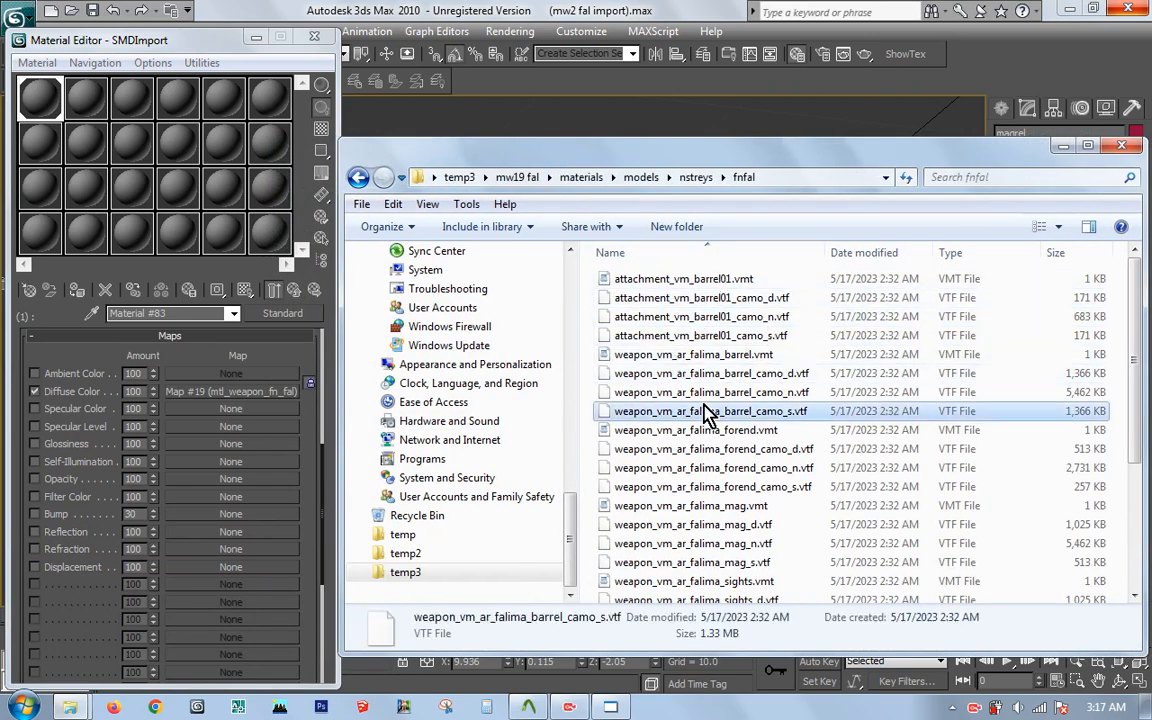
scroll(676, 404, "down", 4)
scroll(724, 476, "up", 3)
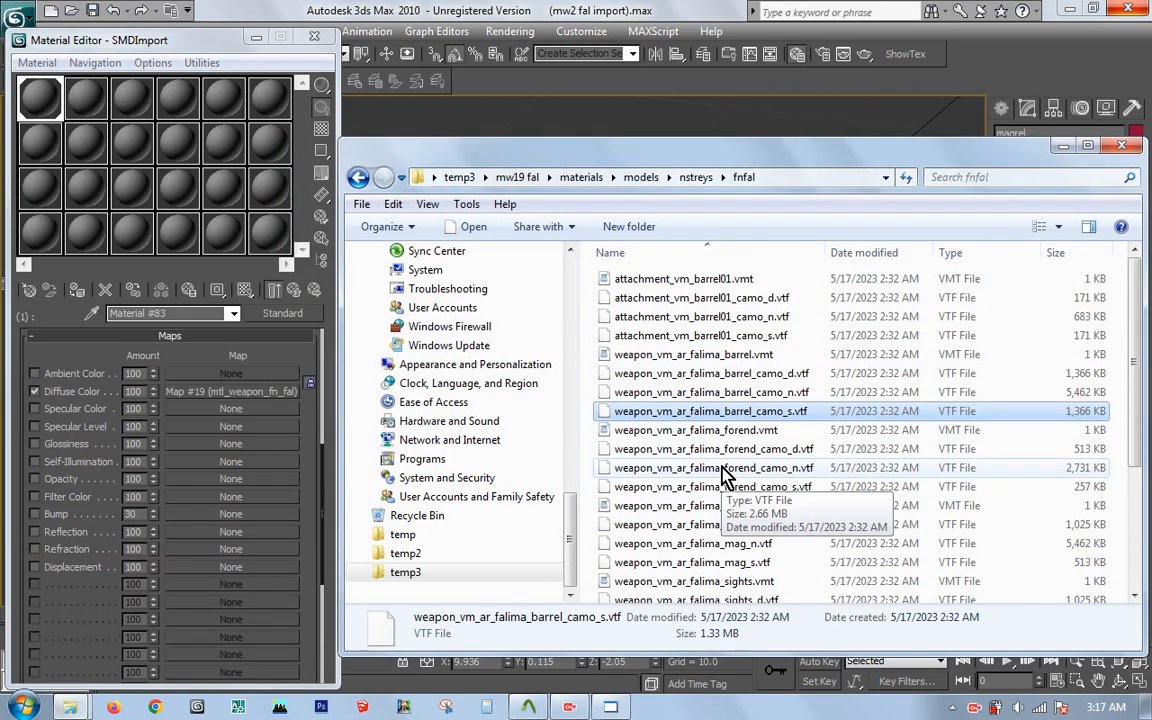
scroll(718, 455, "down", 3)
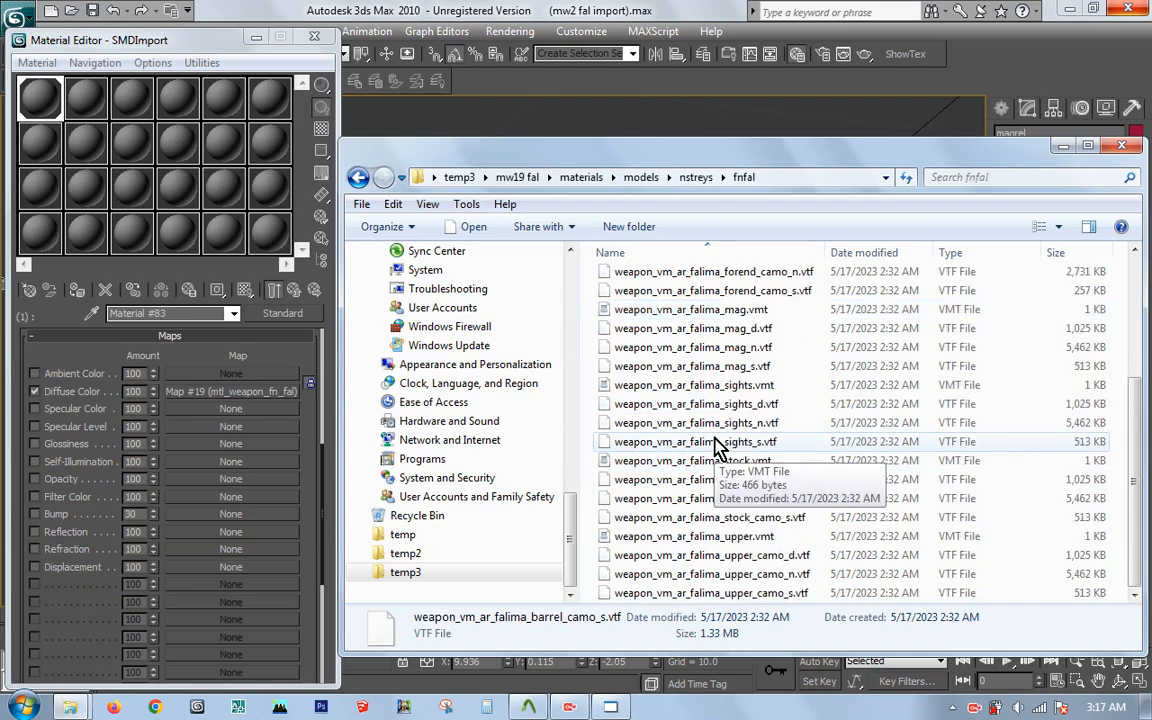
scroll(820, 484, "up", 3)
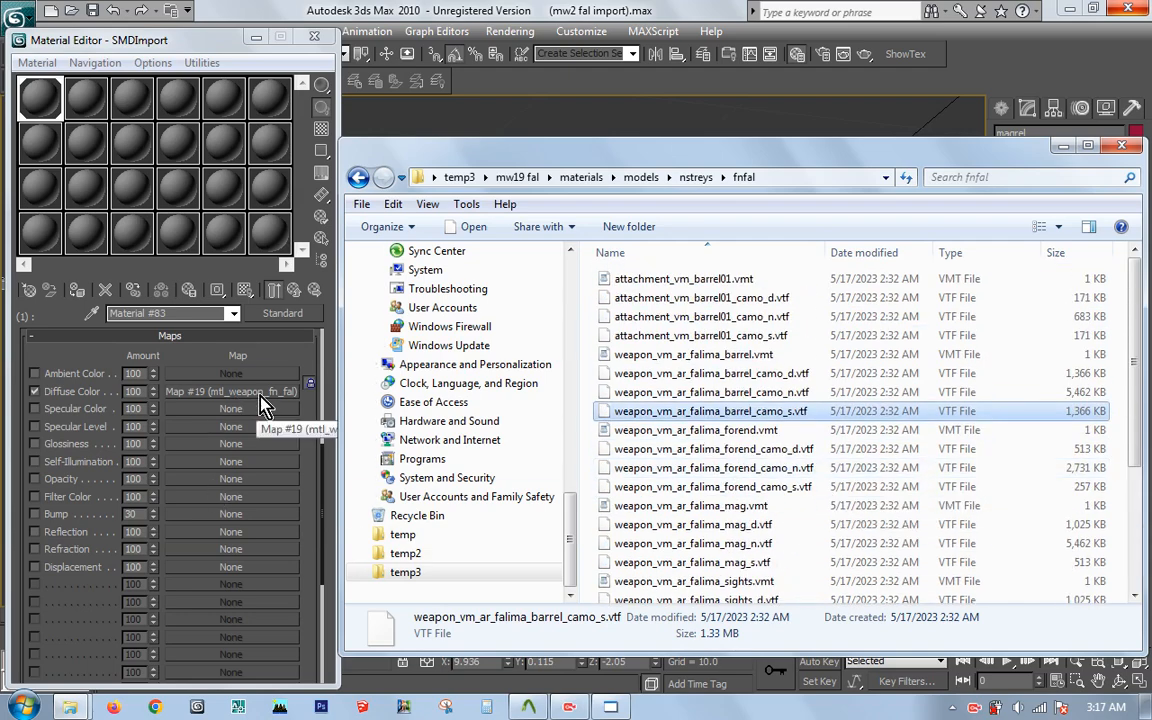
scroll(812, 385, "down", 4)
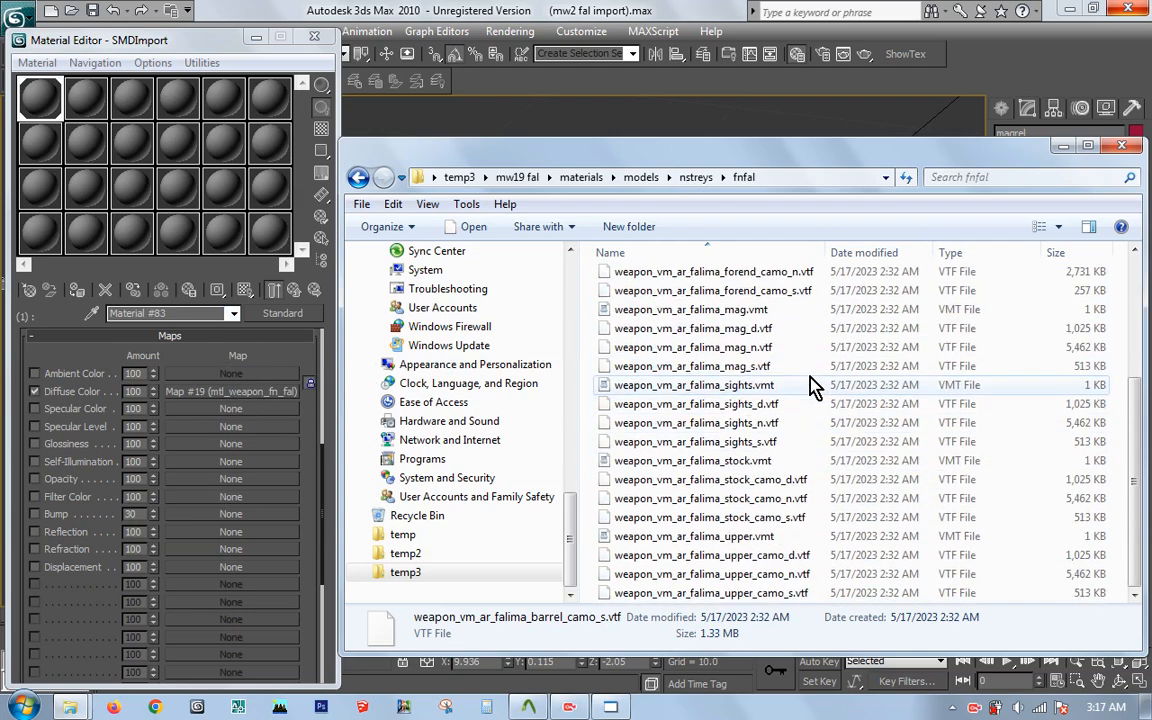
scroll(812, 385, "up", 4)
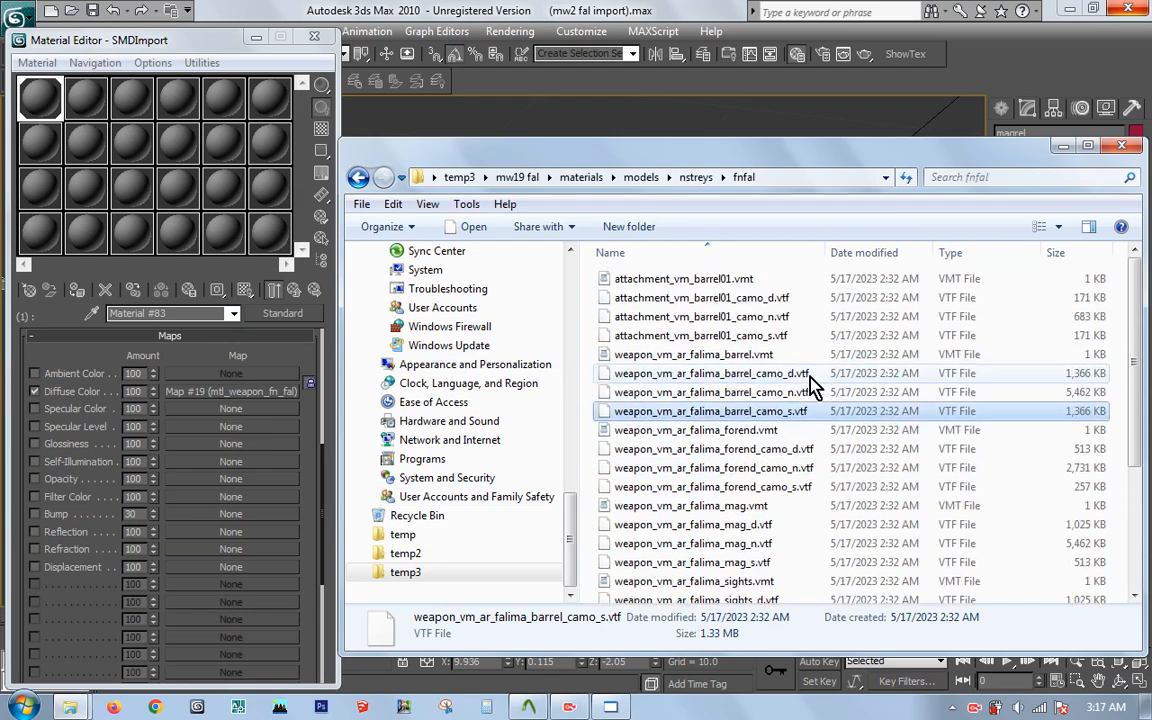
Step: Inspect the diffuse maps assigned to sub-materials 2 and 3, Material #84 and Material #85
left_click(233, 314)
left_click(130, 325)
left_click(162, 460)
left_click(172, 626)
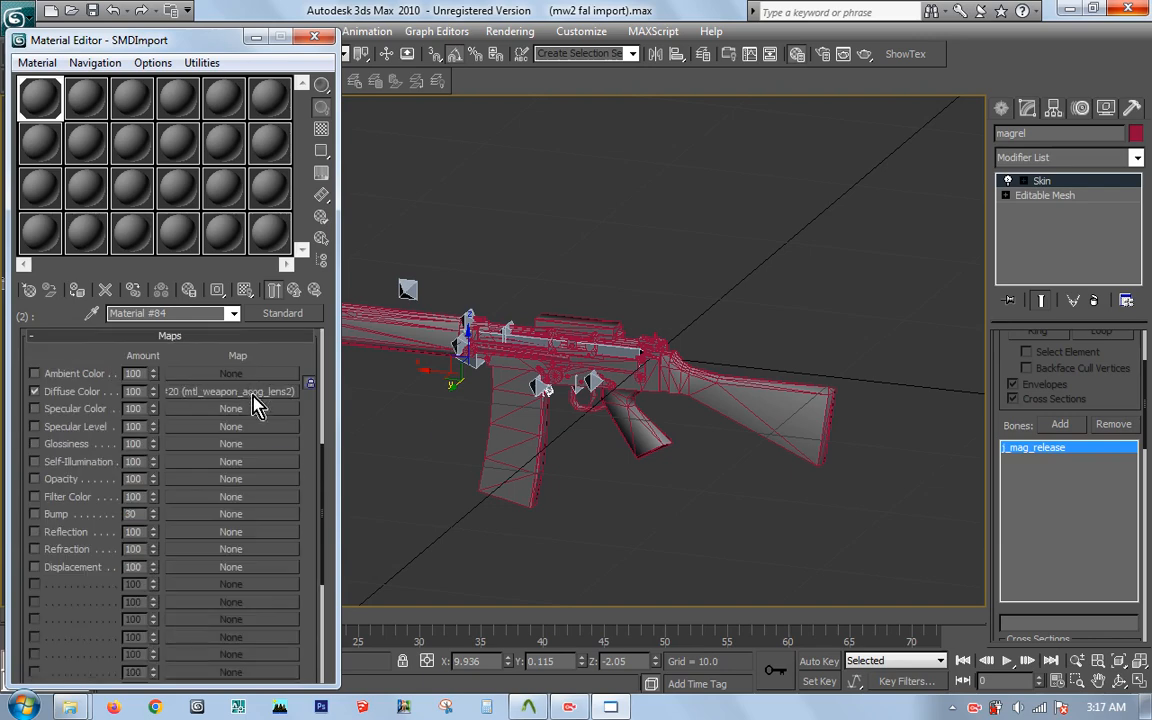
left_click(187, 331)
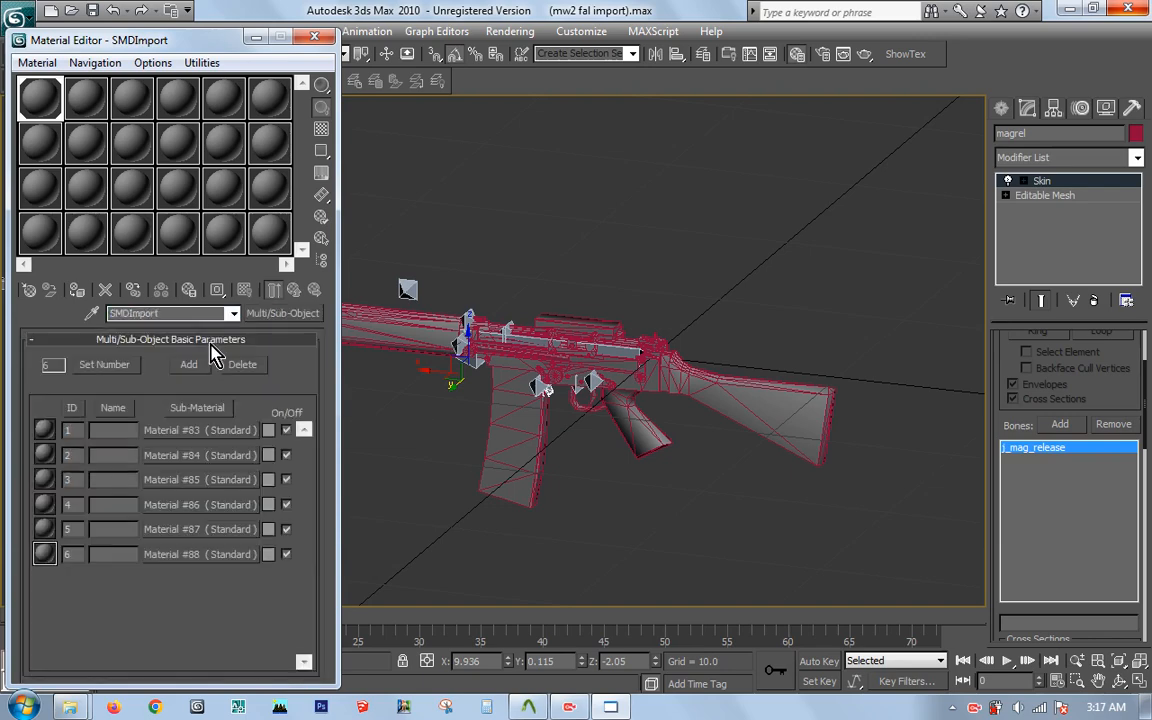
left_click(176, 481)
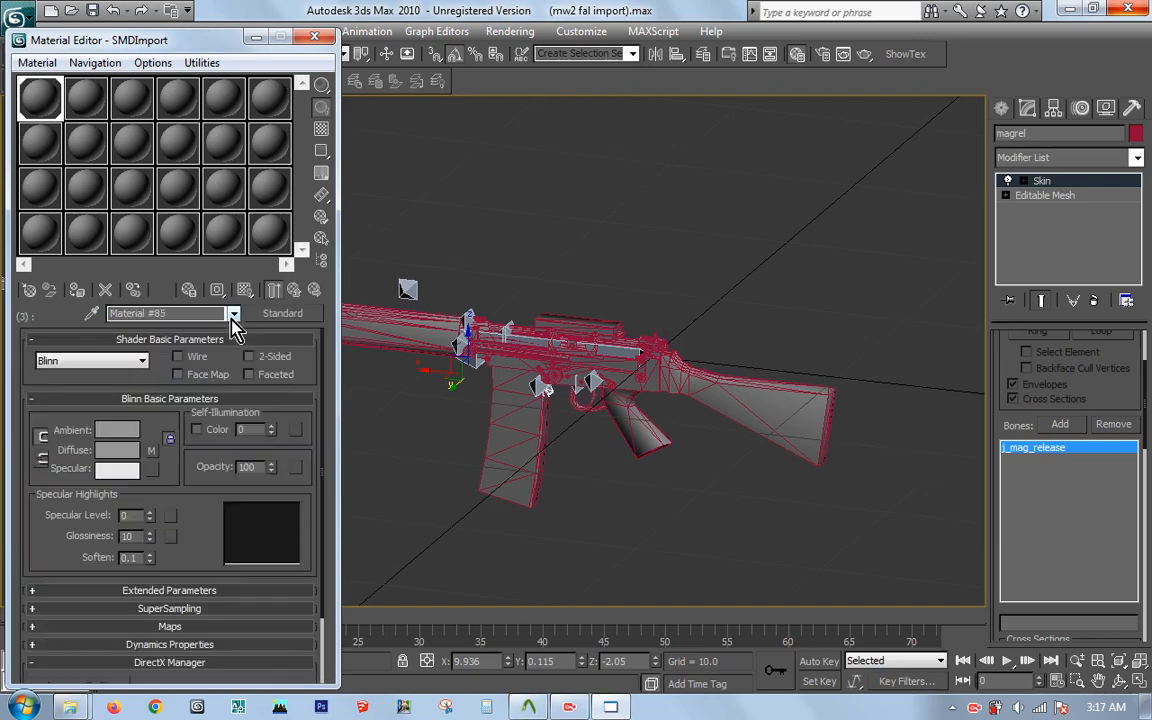
left_click(165, 626)
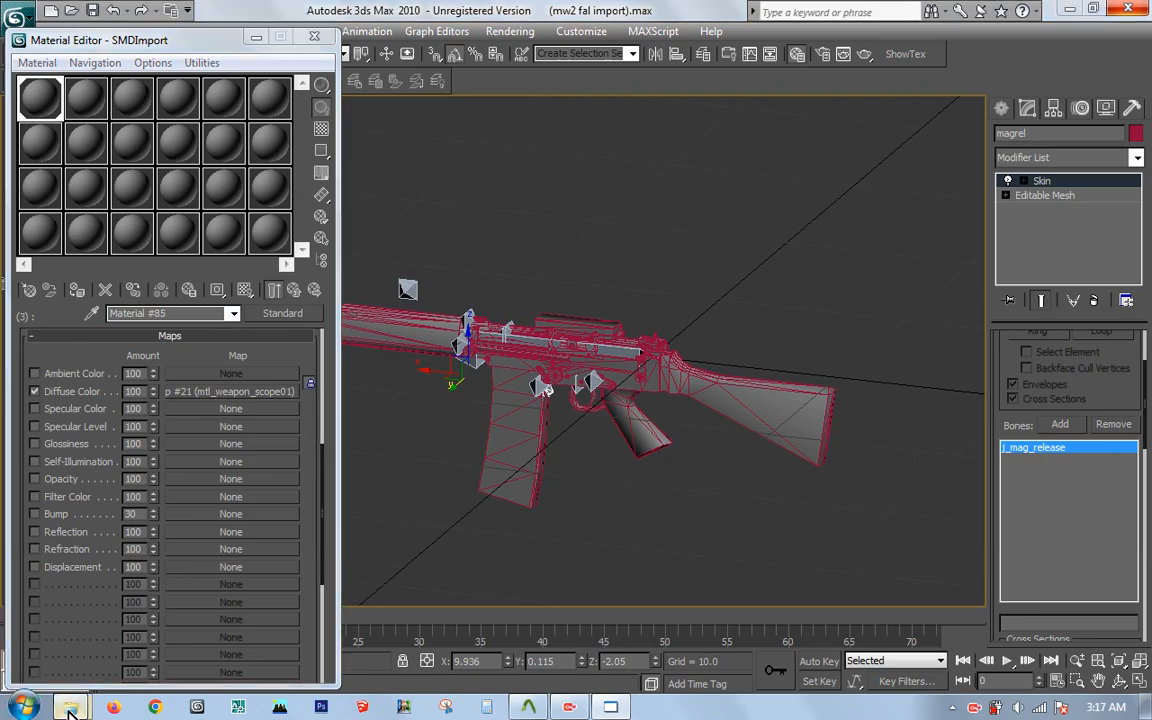
Step: In the file explorer, browse to gun_g3_mw2falscoped\materials\alex_d_models\mw2fal and locate mtl_weapon_scope01.vmt
mouse_move(70, 710)
left_click(149, 643)
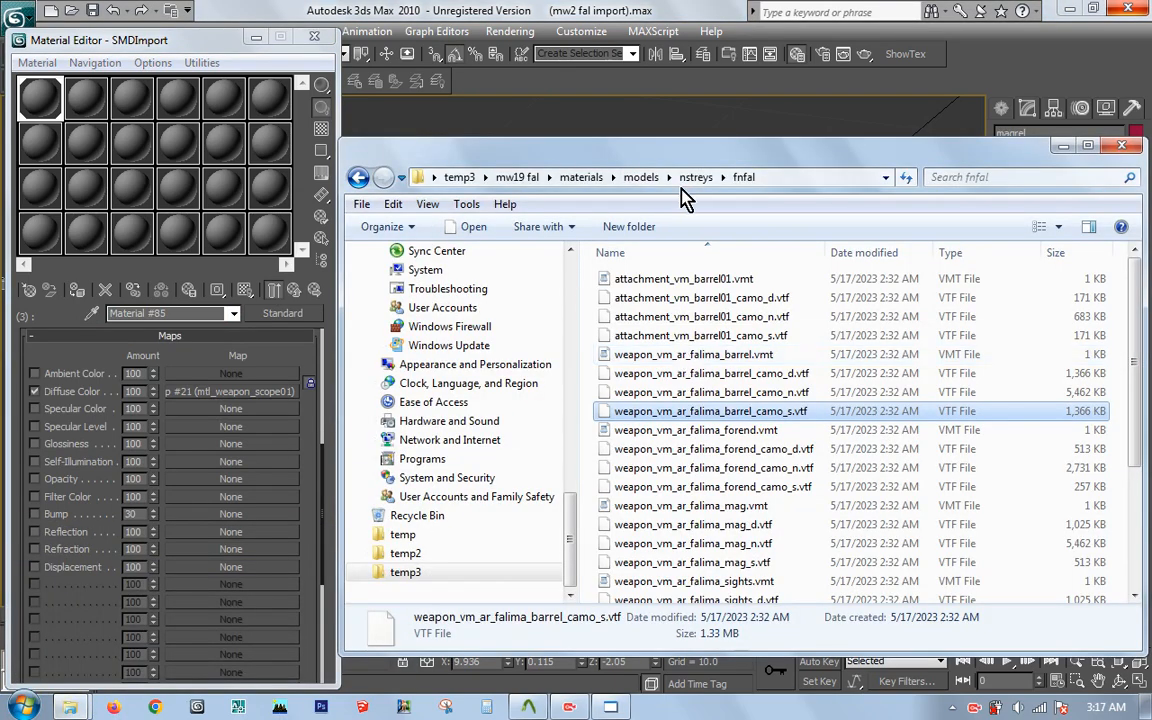
left_click(515, 180)
left_click(460, 178)
double_click(658, 279)
double_click(658, 279)
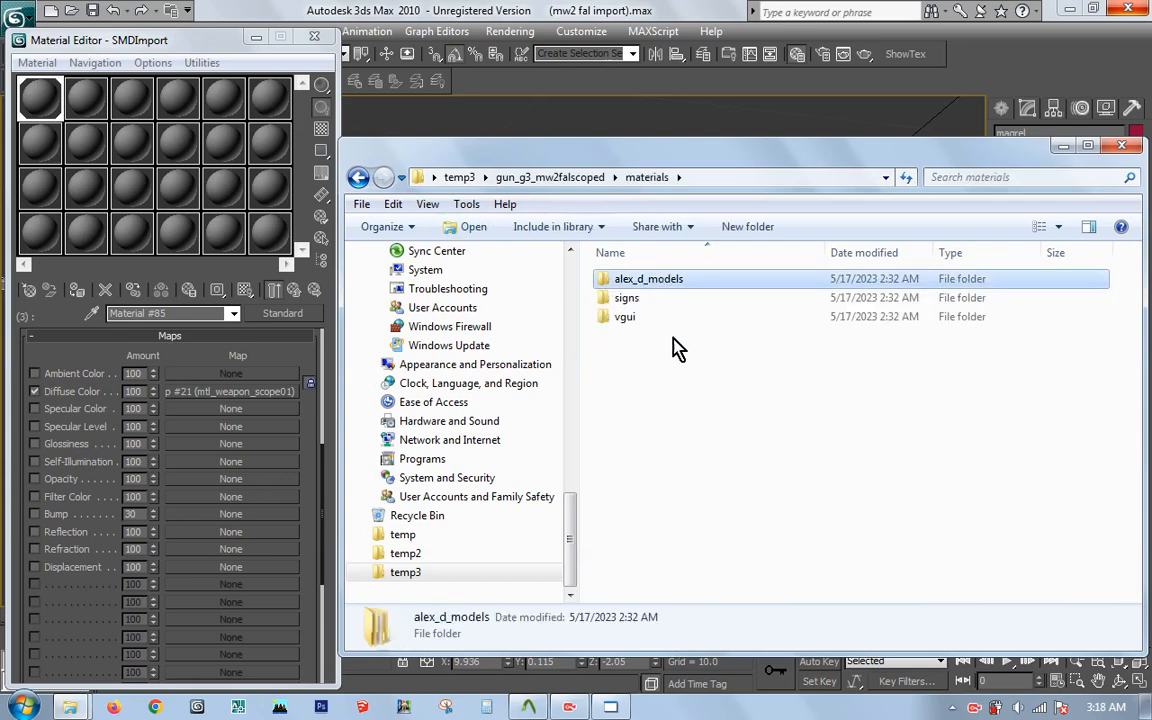
double_click(660, 280)
double_click(663, 283)
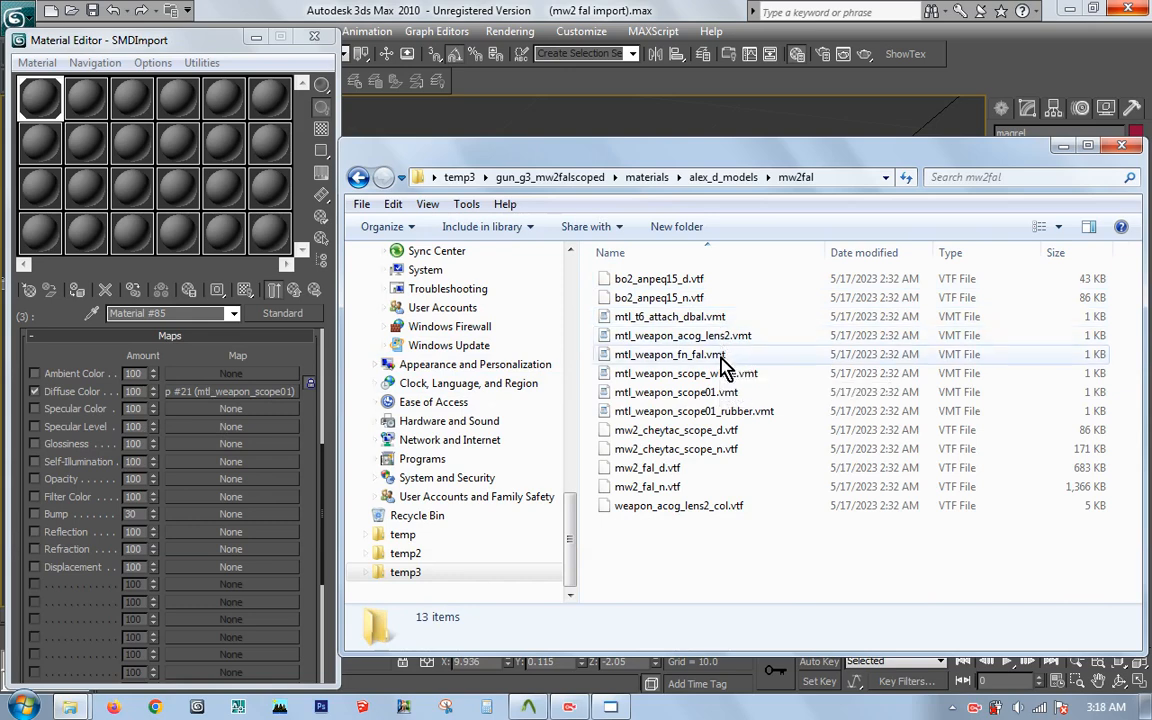
left_click(714, 394)
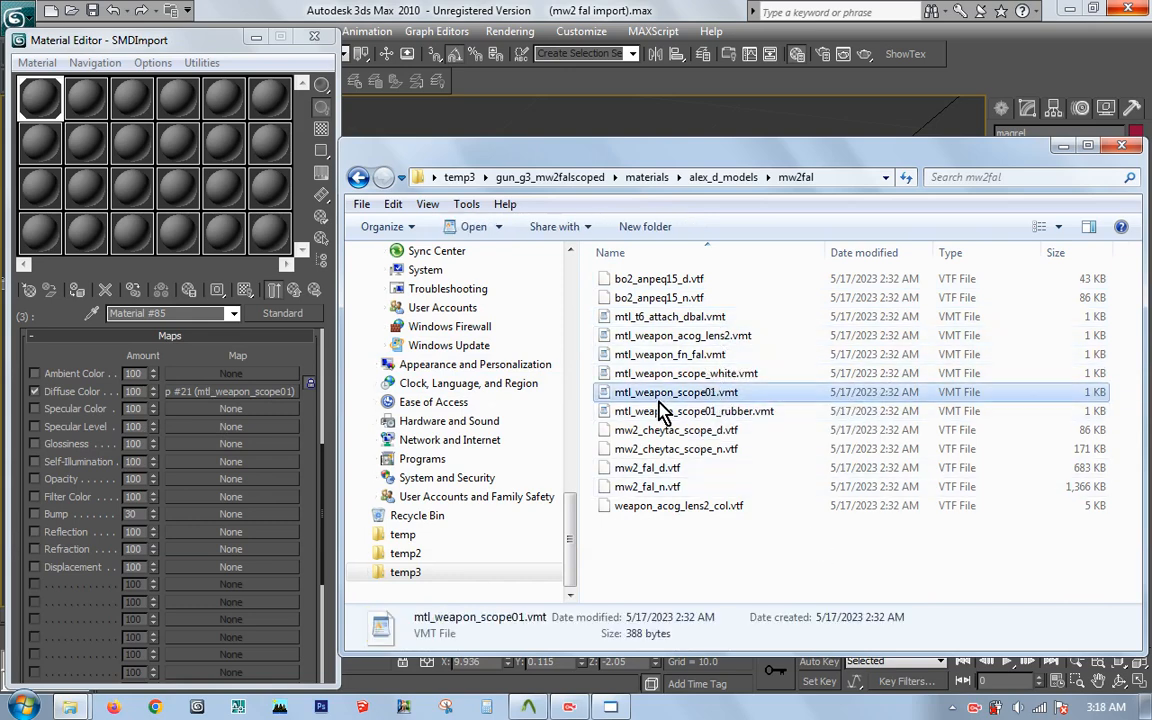
Step: Close the Material Editor and deselect the magrel object
left_click(230, 313)
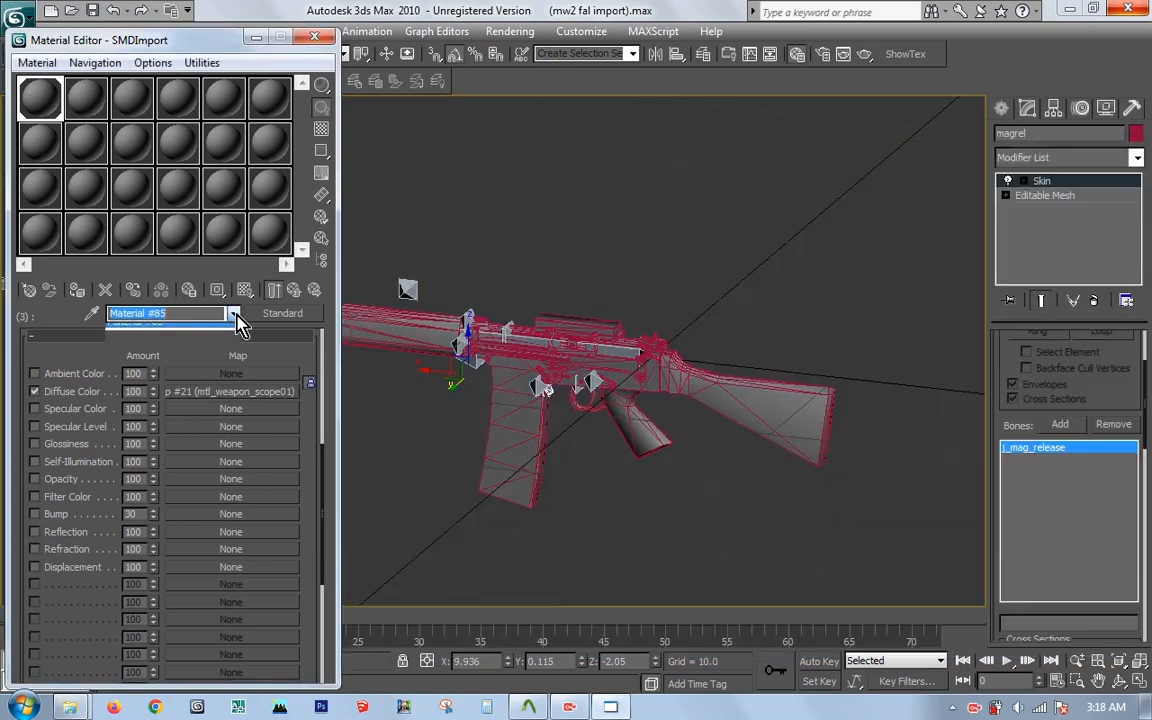
left_click(236, 313)
left_click(323, 41)
middle_click_drag(556, 217, 576, 263)
scroll(597, 190, "down", 4)
scroll(597, 190, "up", 2)
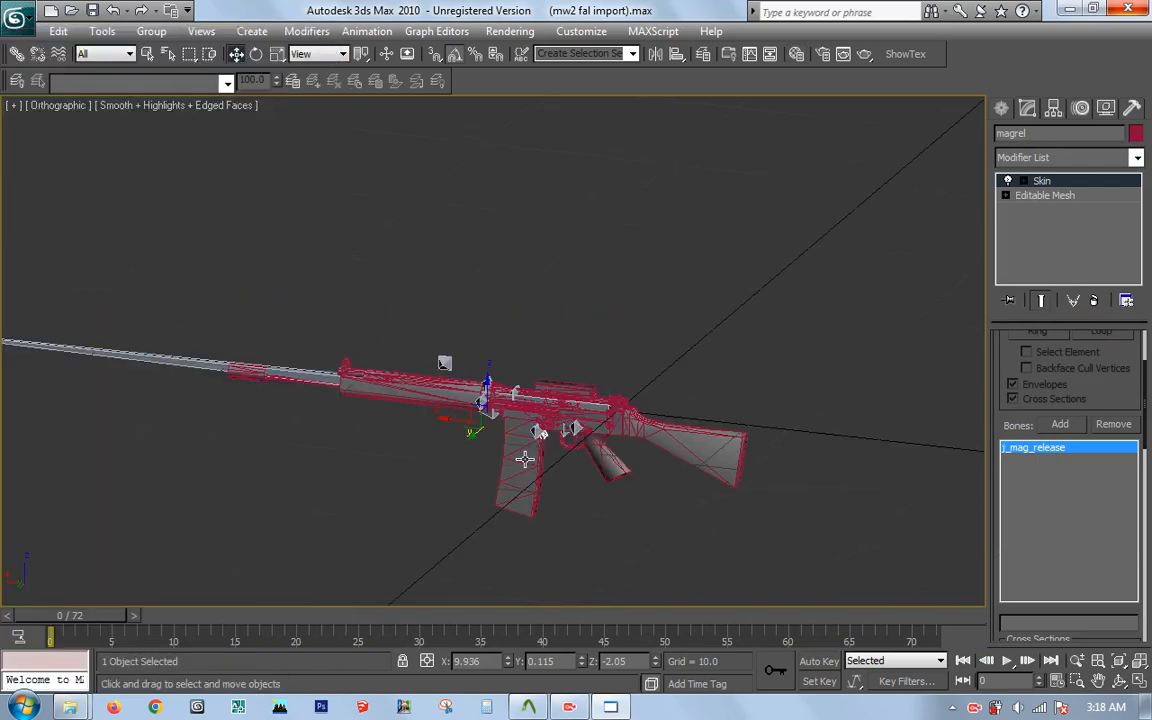
scroll(575, 448, "up", 3)
left_click(621, 440)
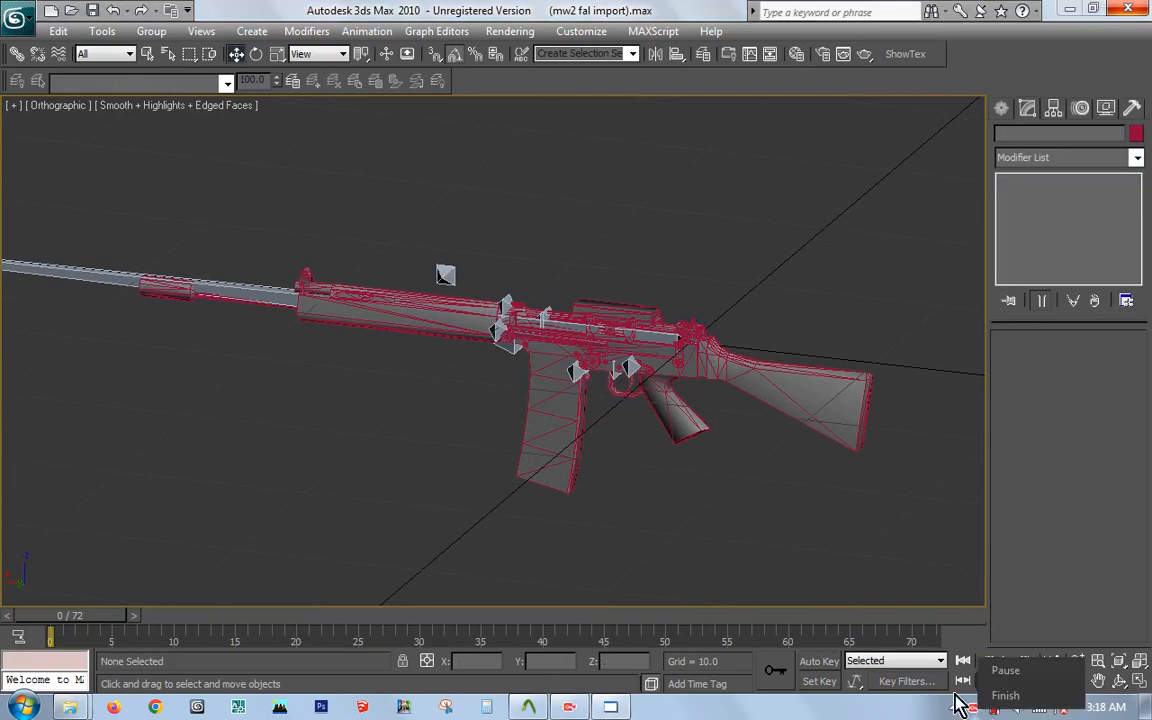
Step: Import a_idle_1.smd from the v_rifle_ak47_anims folder onto the rifle rig as an animation
left_click(18, 18)
left_click(80, 265)
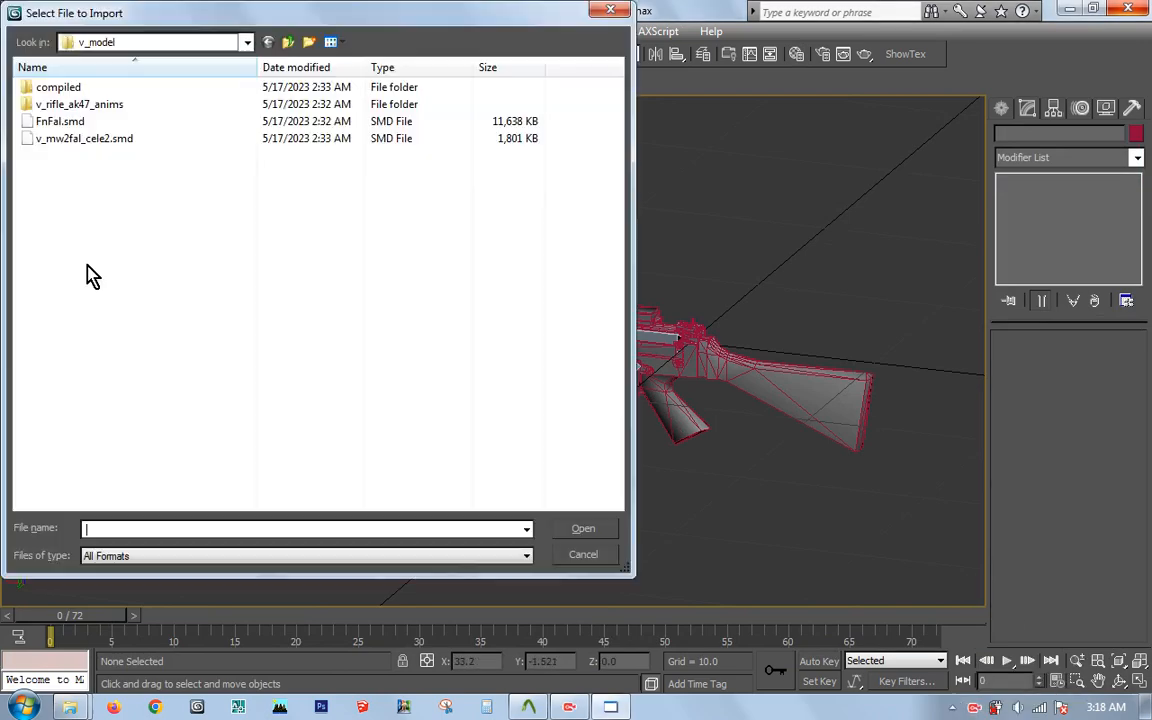
double_click(77, 104)
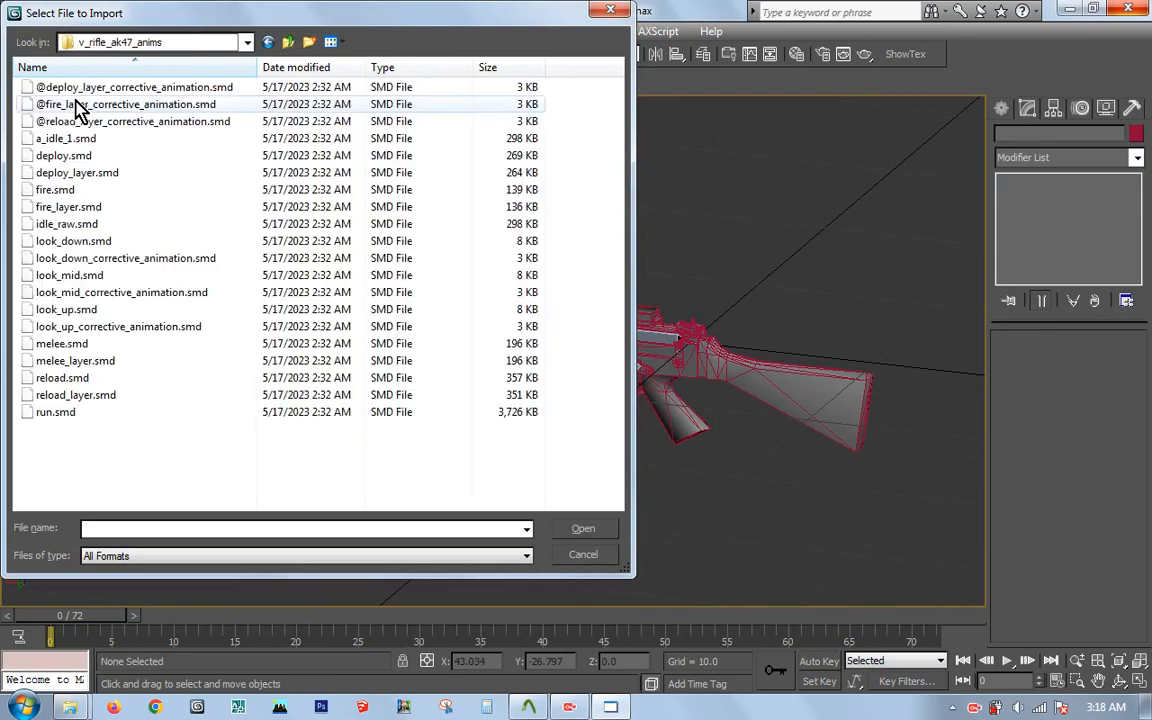
left_click(78, 139)
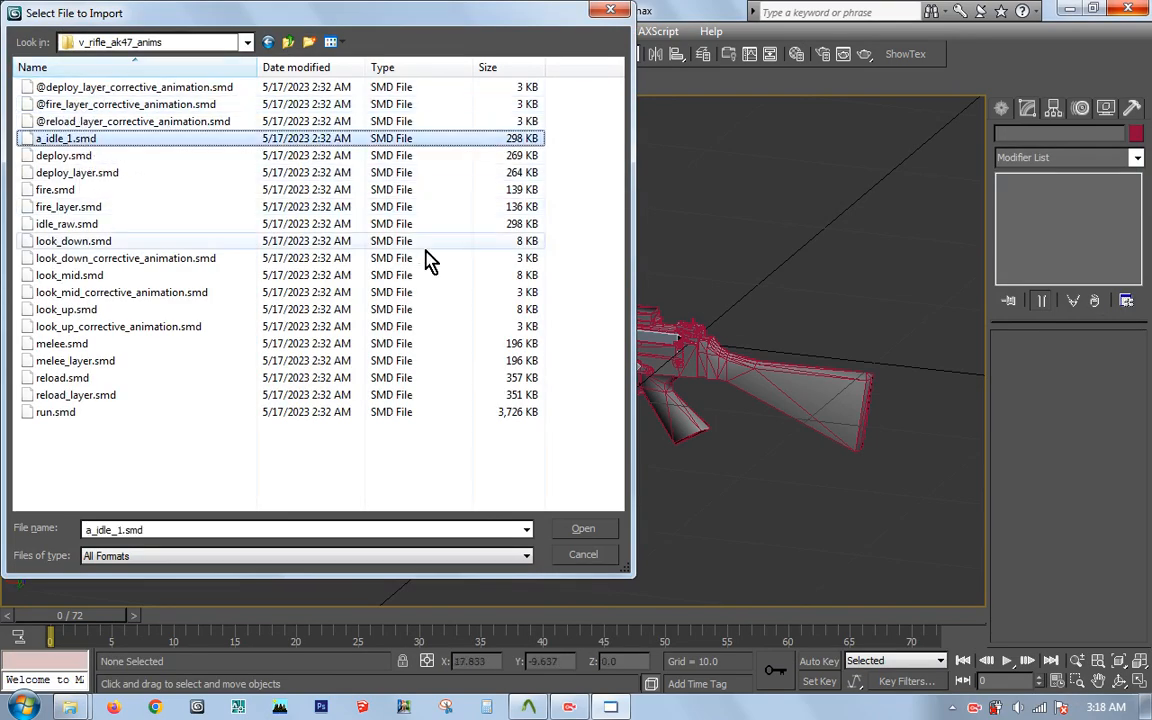
key("Return")
left_click(526, 556)
left_click(567, 463)
Step: Play the idle animation and examine how the rifle follows its bones
middle_click_drag(547, 452, 555, 439)
scroll(540, 400, "up", 5)
scroll(500, 361, "up", 4)
middle_click_drag(535, 324, 620, 373)
scroll(620, 373, "up", 2)
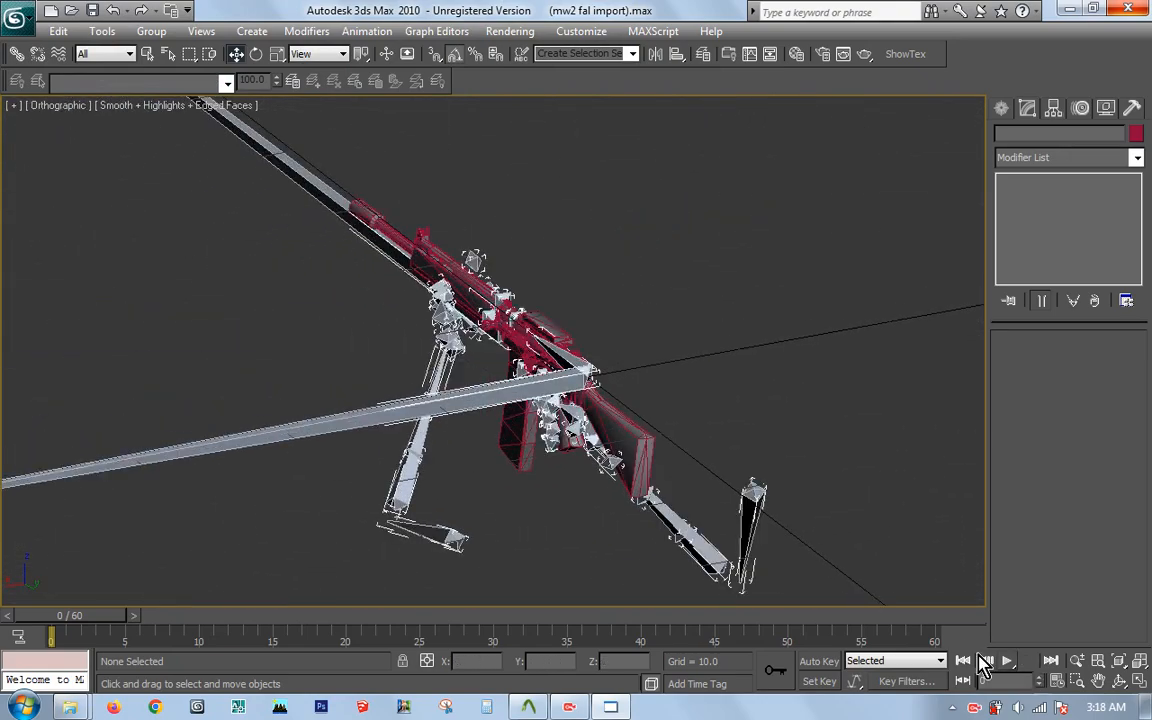
left_click(1007, 661)
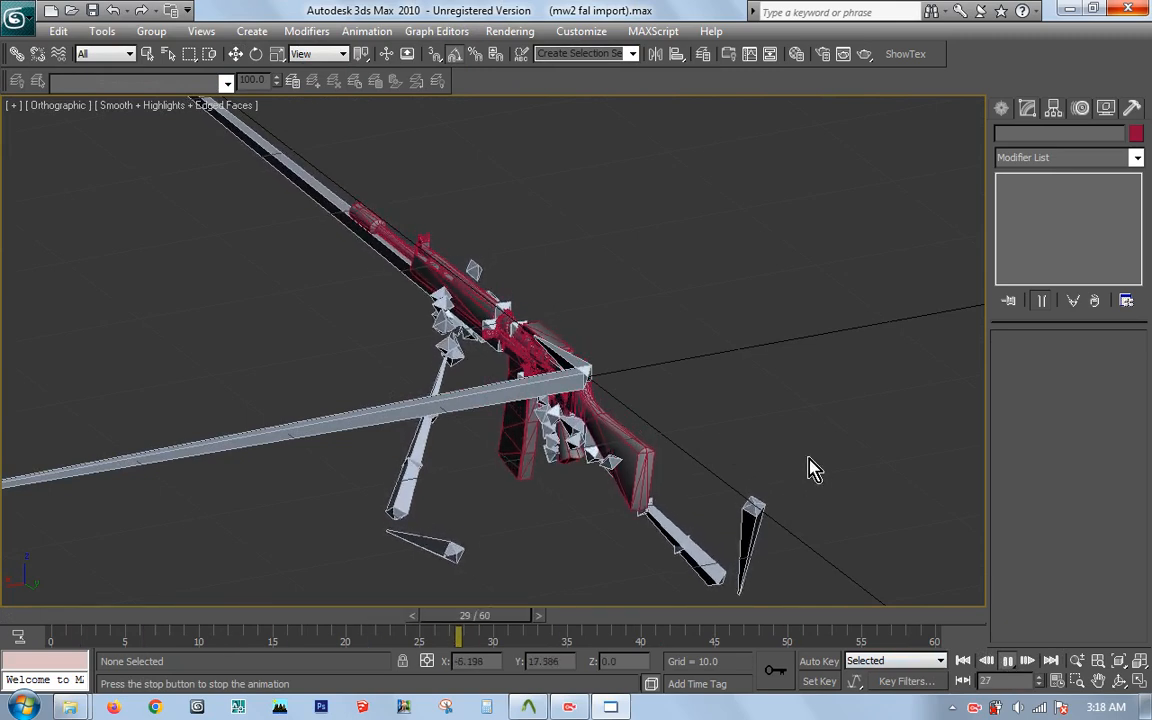
left_click(1009, 663)
Step: Import deploy.smd from the v_rifle_ak47_anims folder onto the rig
left_click(18, 14)
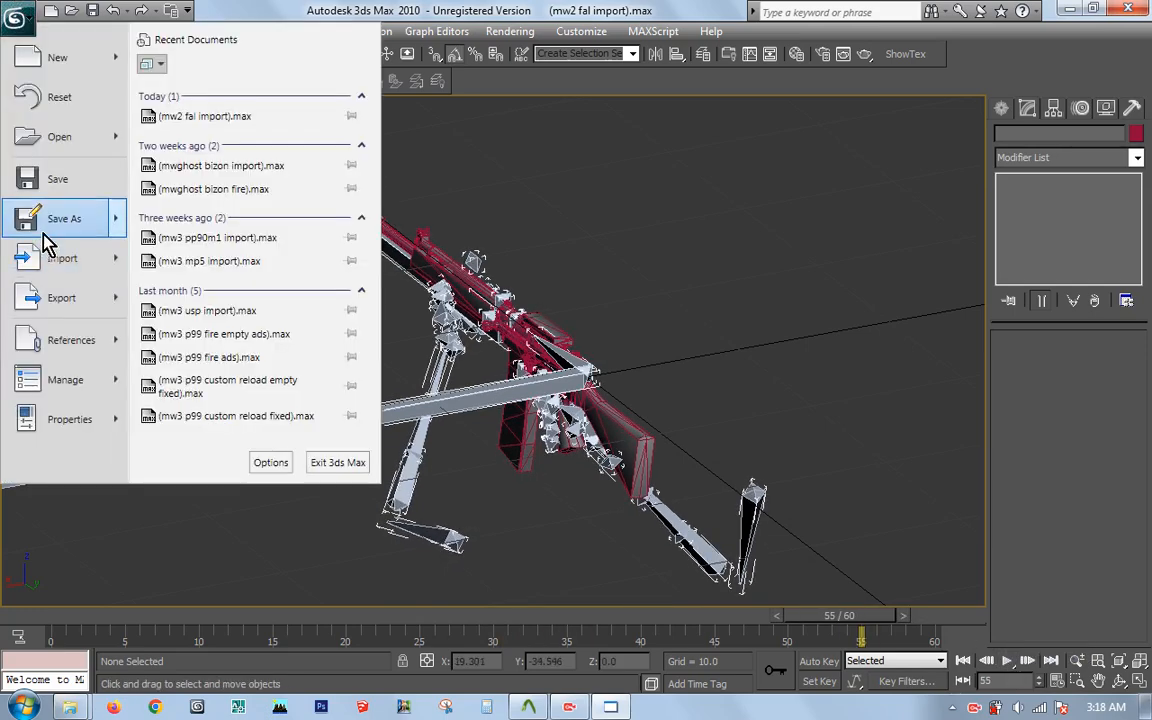
left_click(60, 264)
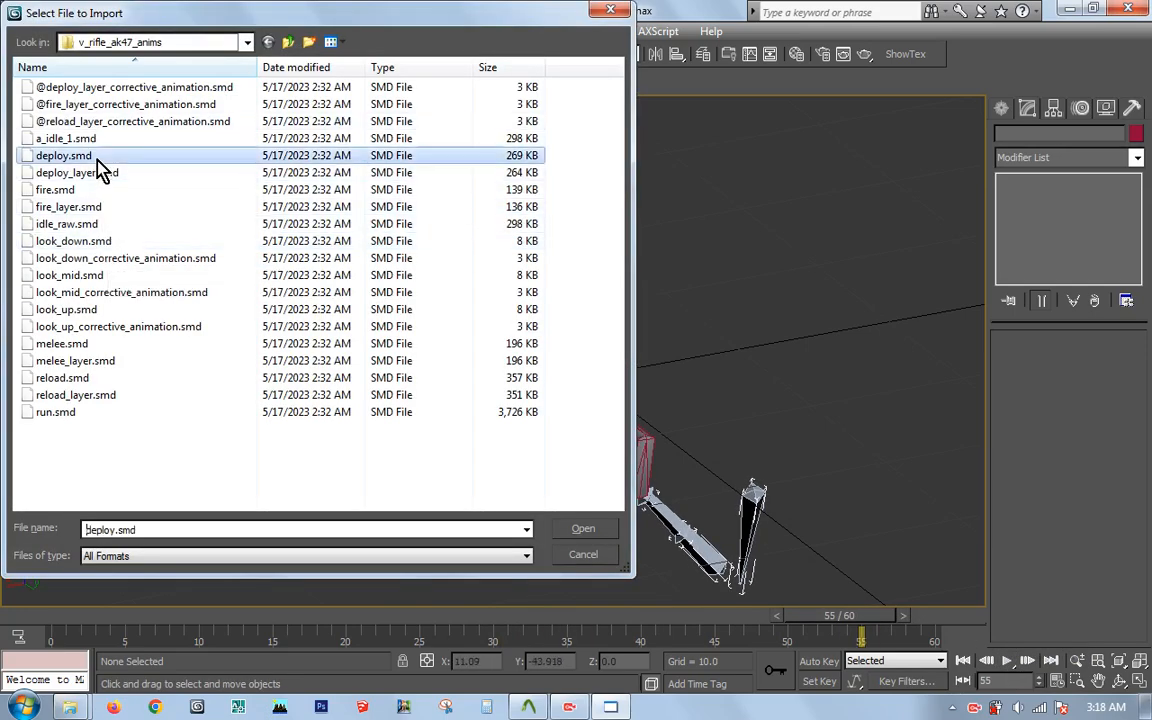
double_click(96, 156)
key("Return")
left_click(584, 466)
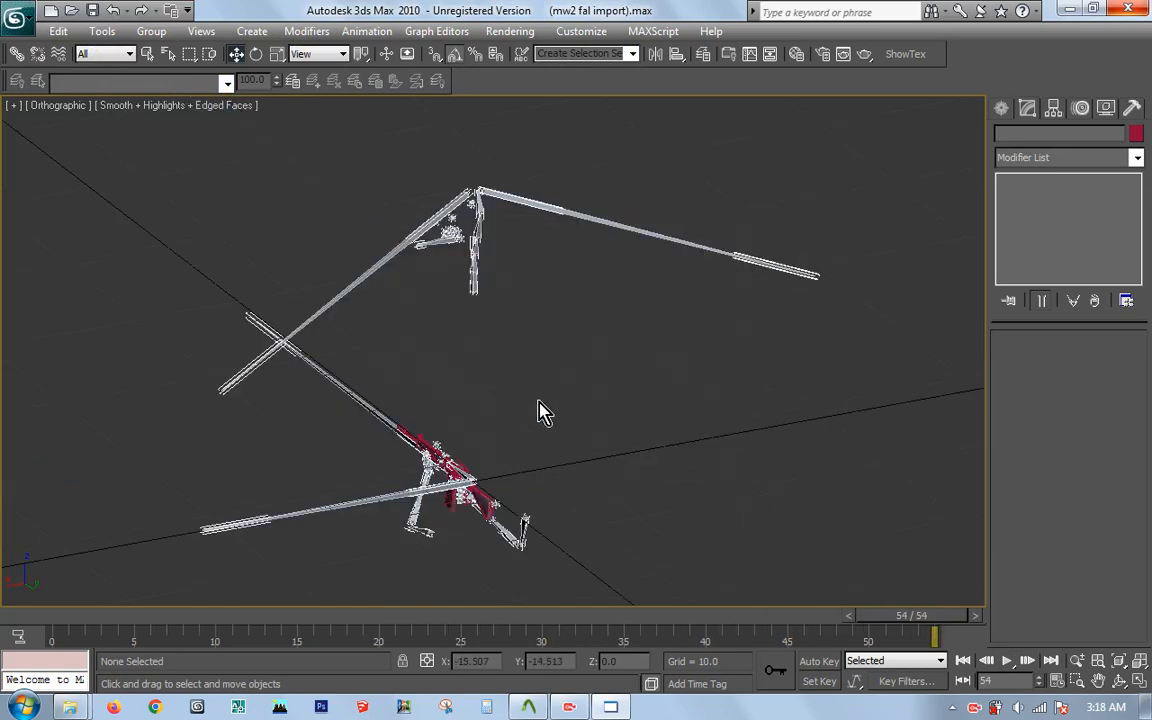
Step: Play the deploy animation and examine the rifle's motion up close
middle_click_drag(513, 461, 546, 351)
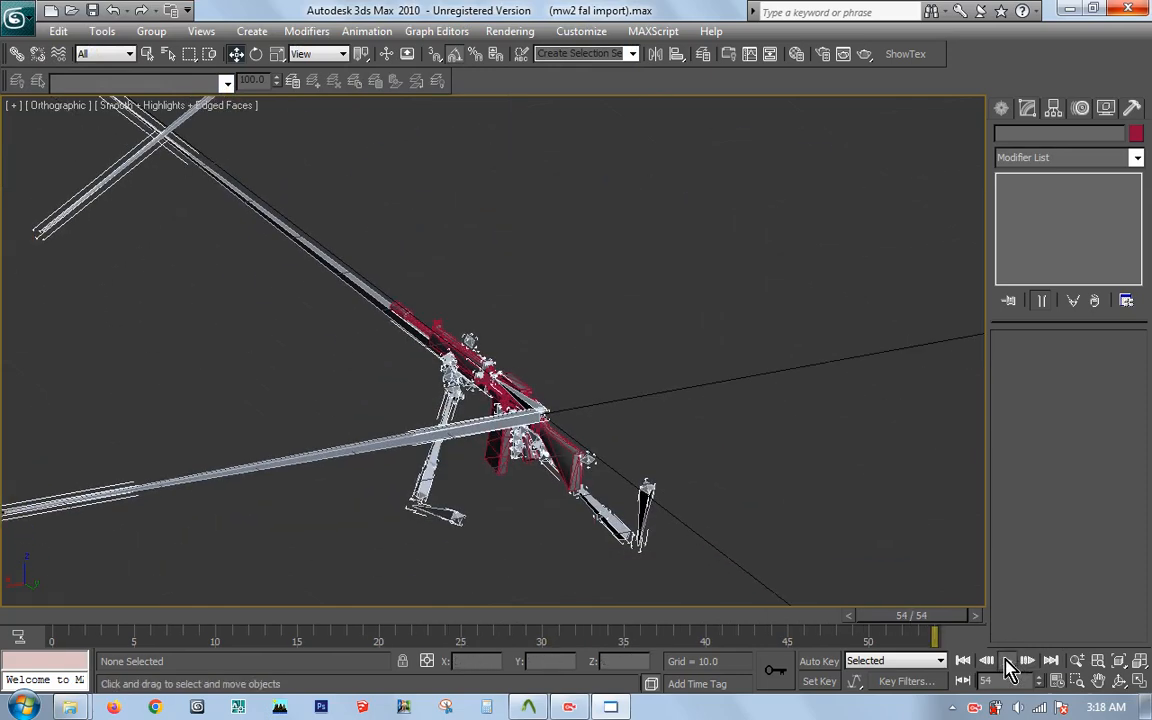
left_click(1007, 661)
scroll(551, 386, "up", 3)
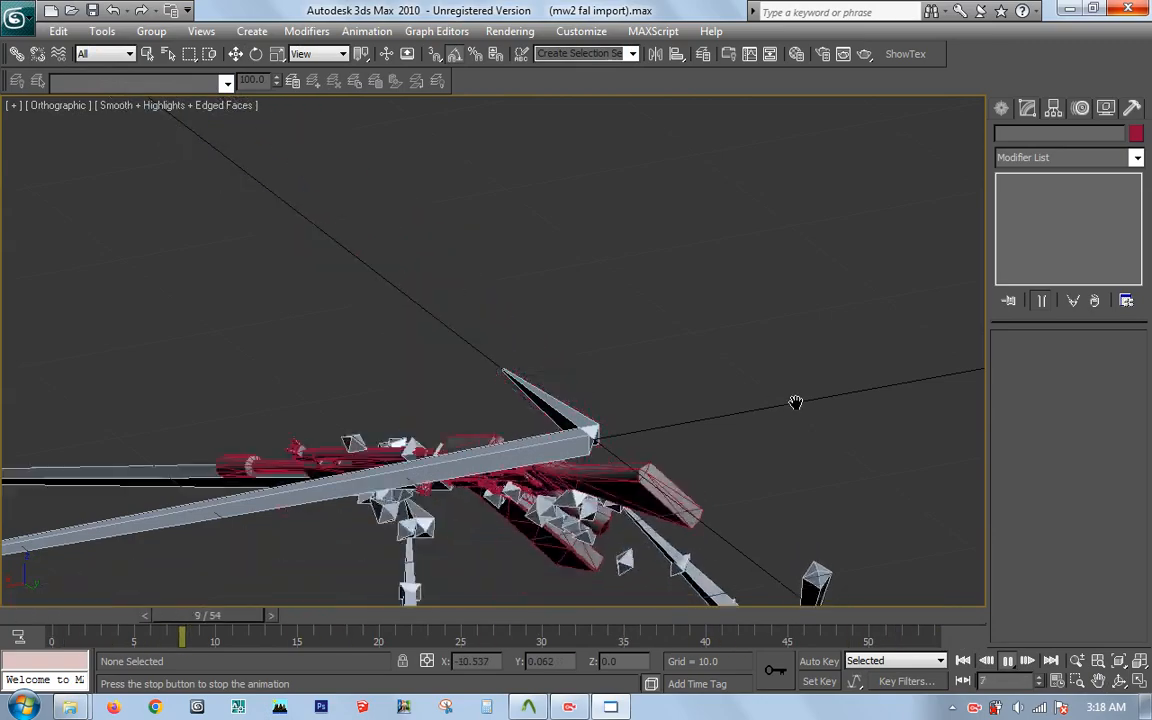
left_click(1007, 661)
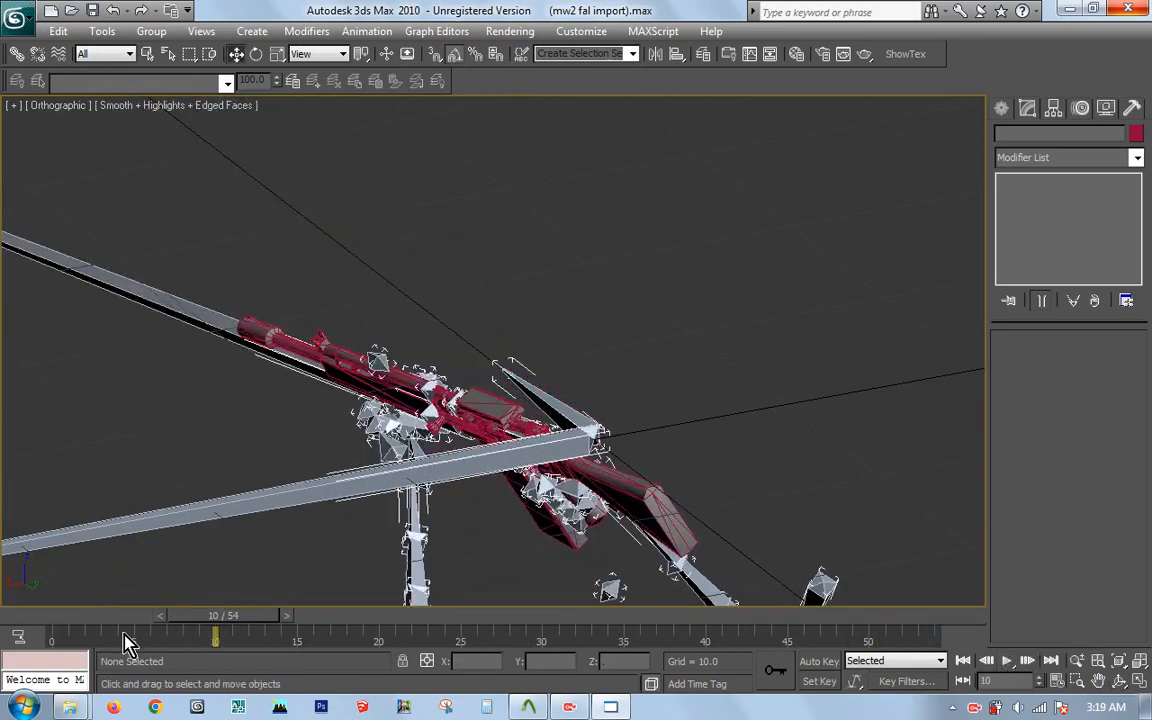
Step: Scrub the deploy animation through frame 22 to frame 54, examining the moving rifle parts and hand bones
left_click_drag(215, 617, 407, 617)
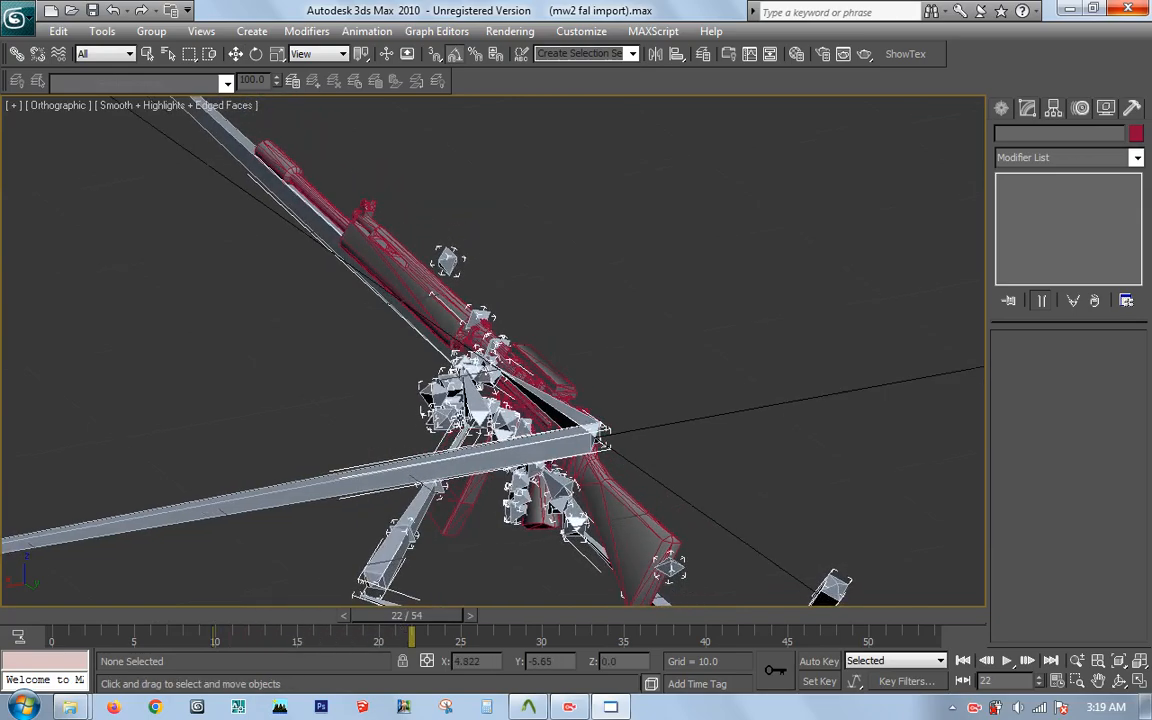
scroll(527, 427, "up", 8)
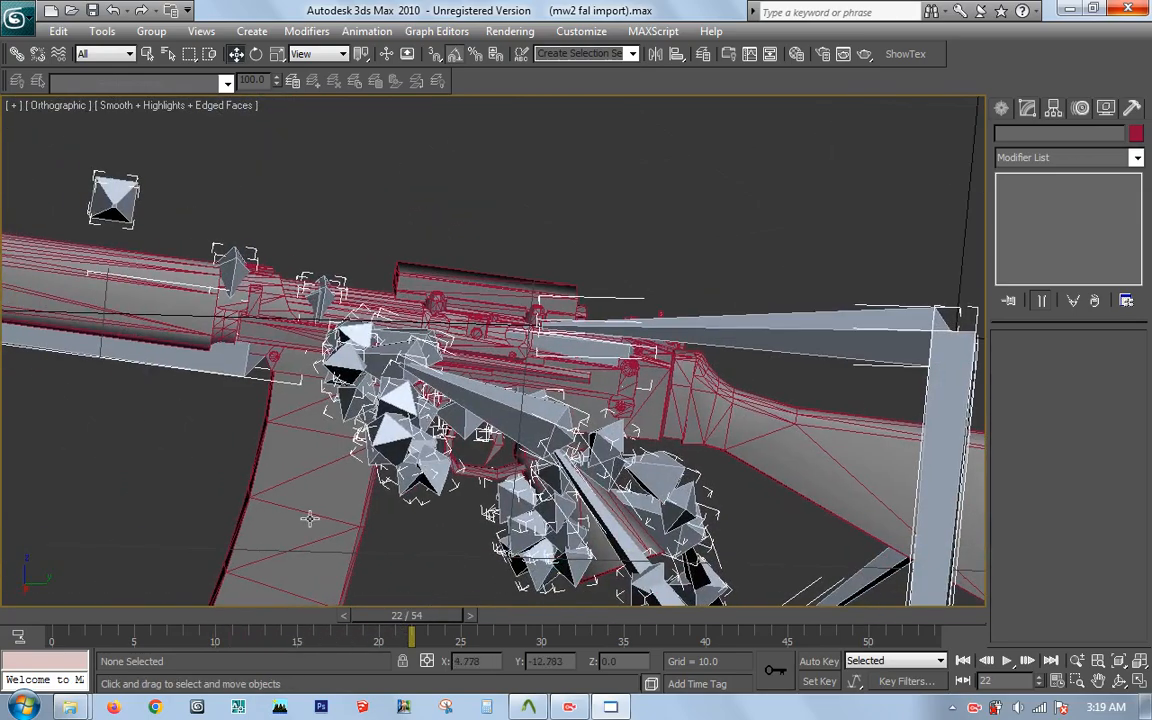
left_click_drag(422, 617, 983, 636)
middle_click_drag(661, 421, 692, 417)
scroll(692, 417, "down", 5)
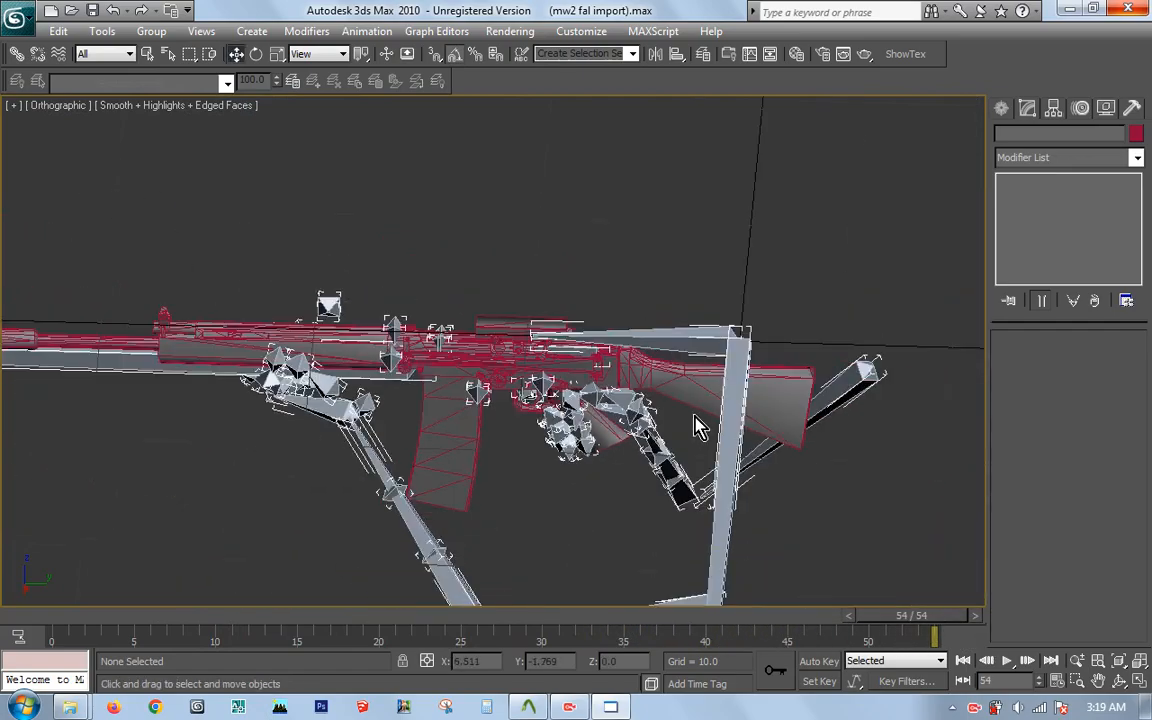
Step: Import reload.smd from the v_rifle_ak47_anims folder onto the rig
left_click(17, 17)
left_click(55, 262)
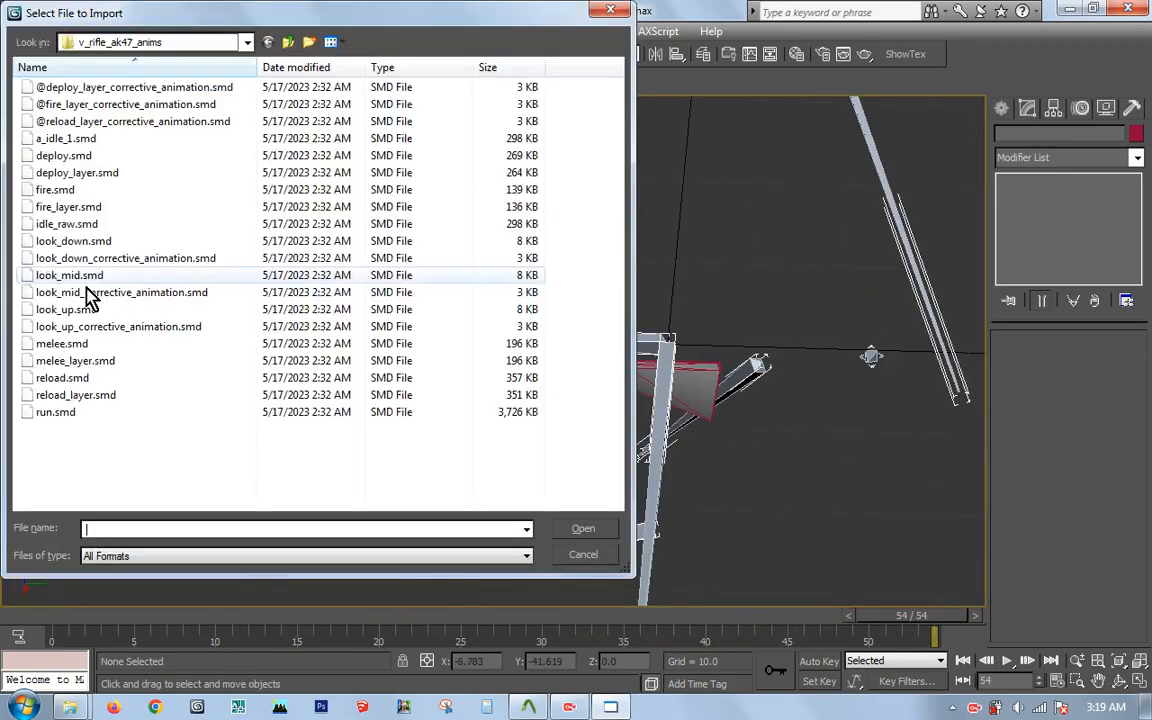
double_click(82, 379)
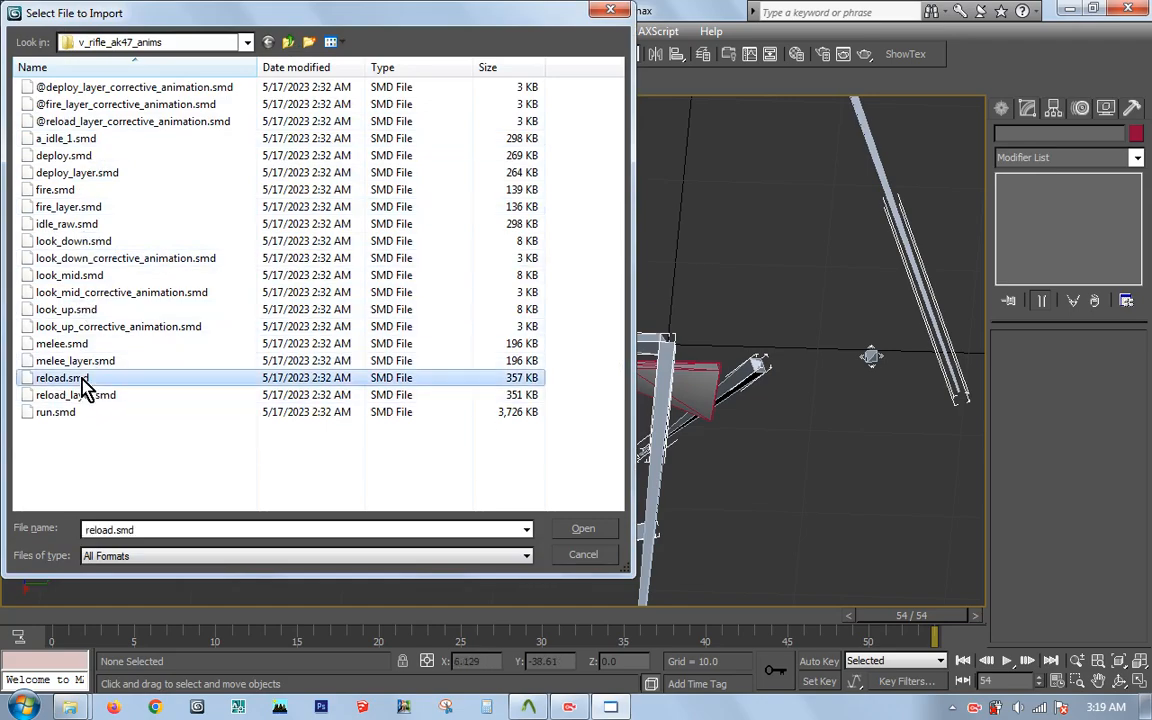
left_click(526, 555)
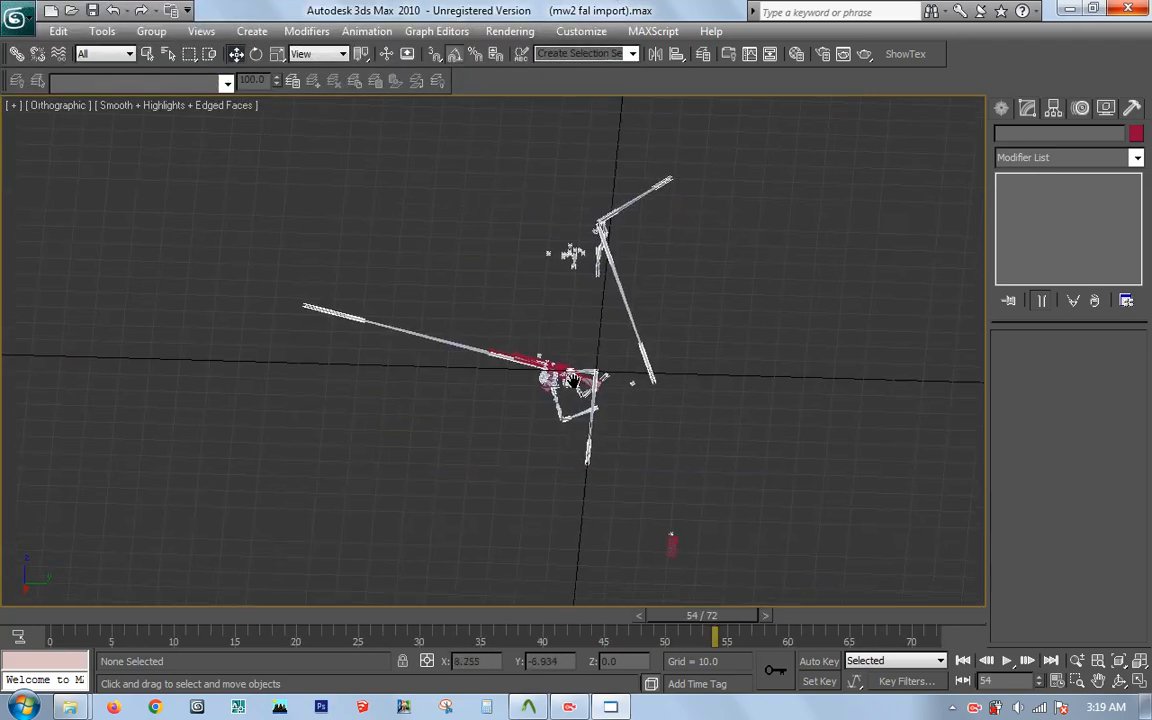
Step: Scrub through the reload animation, examining the magazine and the j_trigger bone up close
scroll(597, 337, "up", 5)
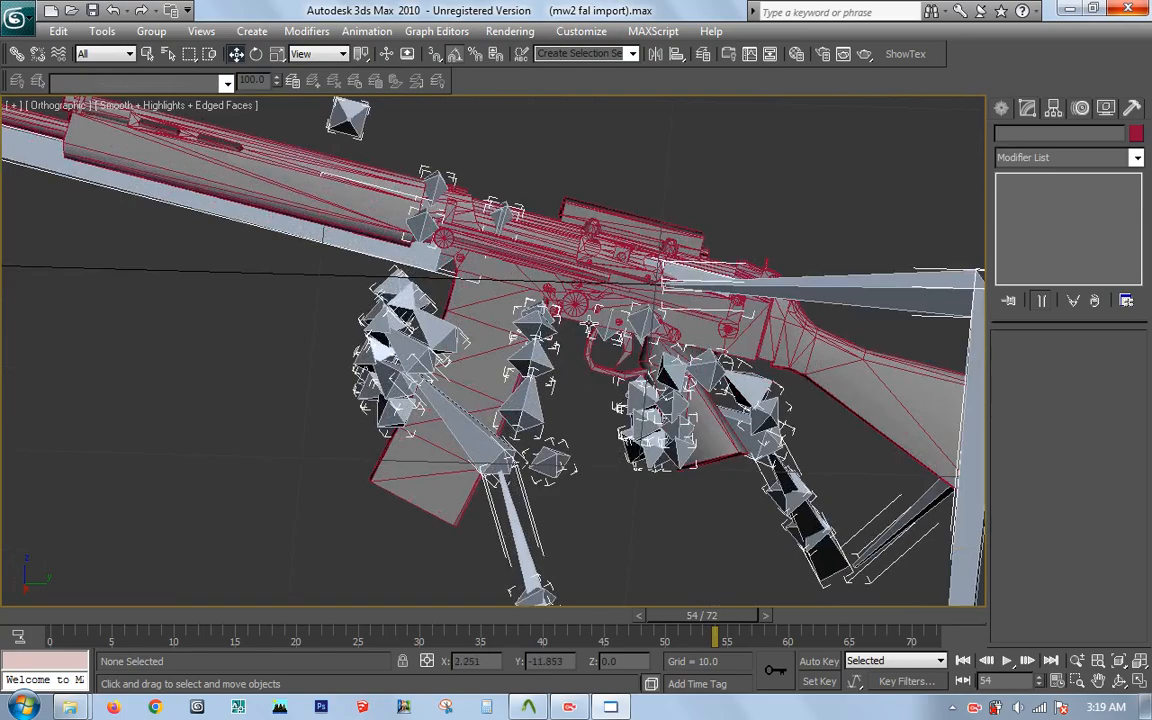
left_click(597, 337)
middle_click_drag(597, 337, 580, 362, "alt")
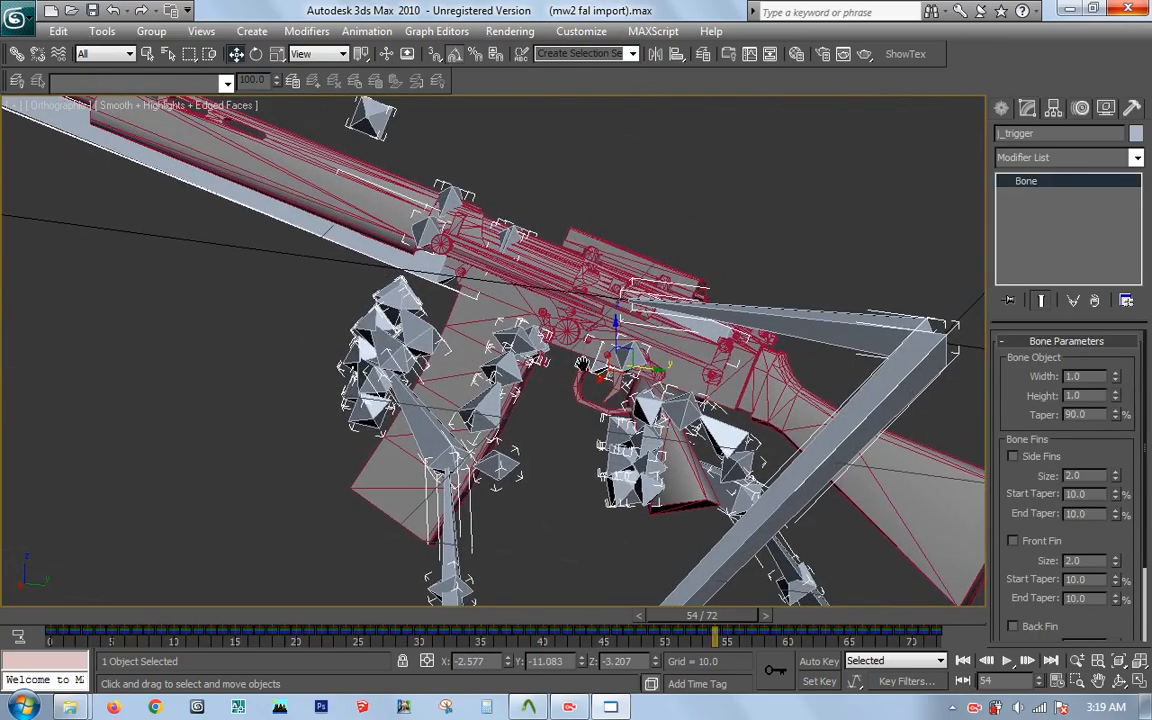
scroll(554, 377, "up", 6)
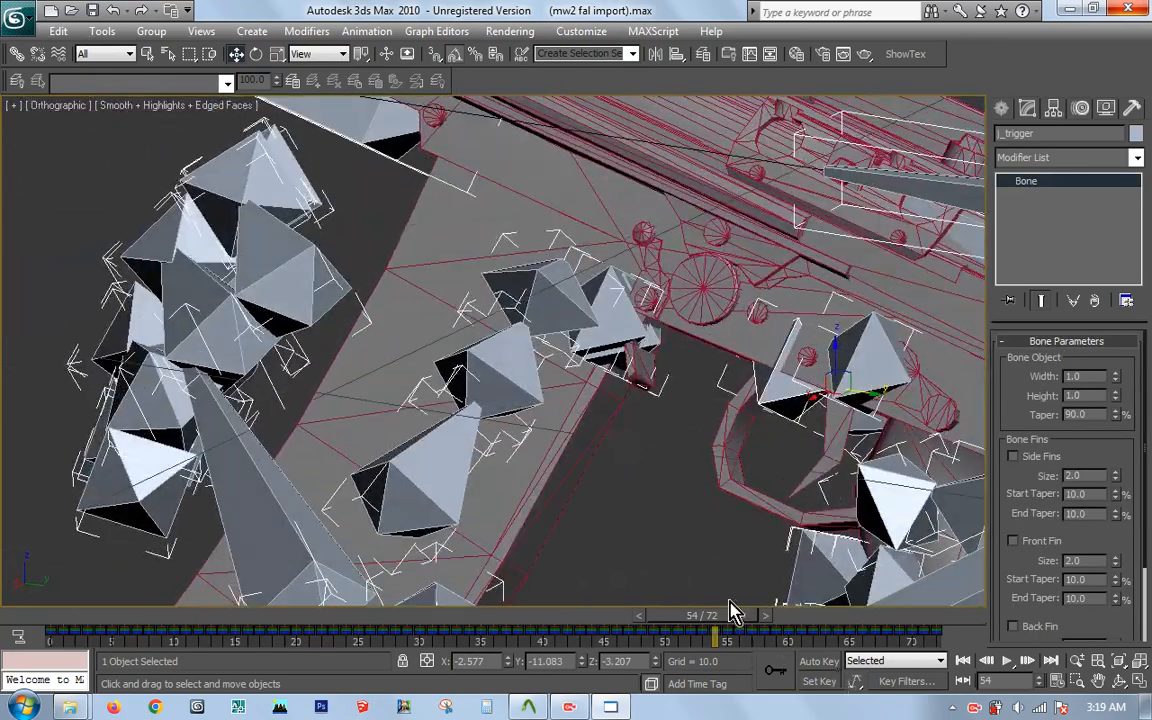
left_click_drag(740, 617, 1012, 620)
scroll(673, 523, "down", 5)
left_click_drag(1080, 610, 930, 614)
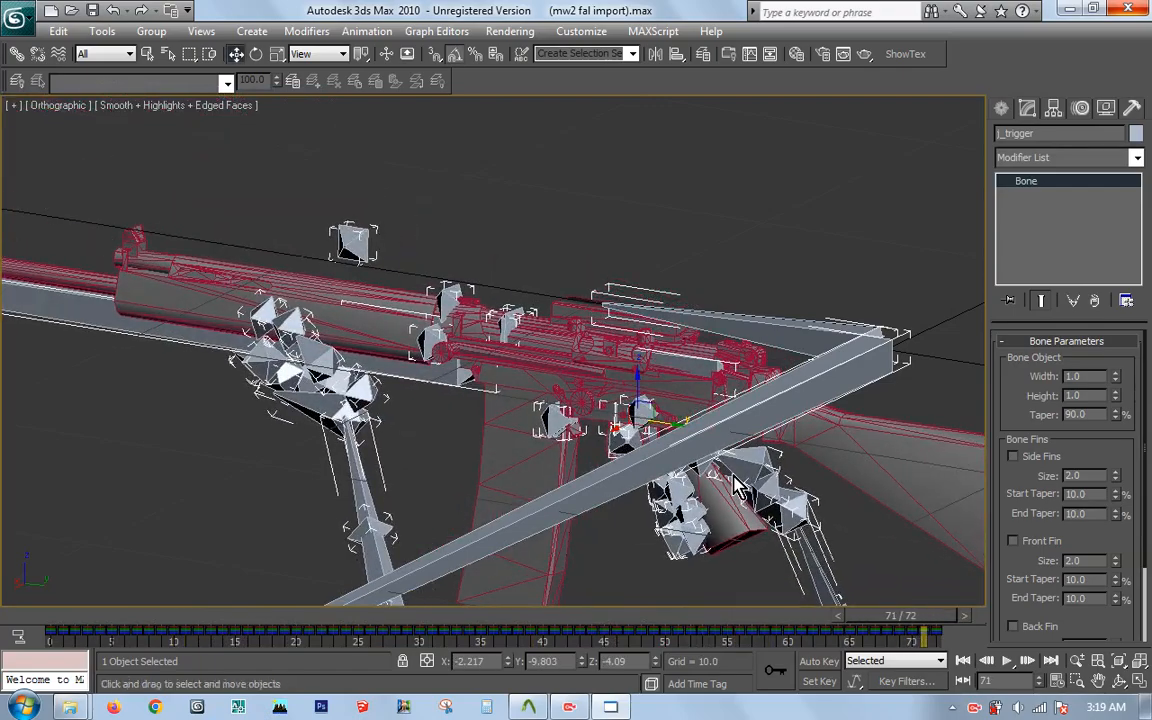
Step: Play the whole reload animation and examine the rifle's movement
key("slash")
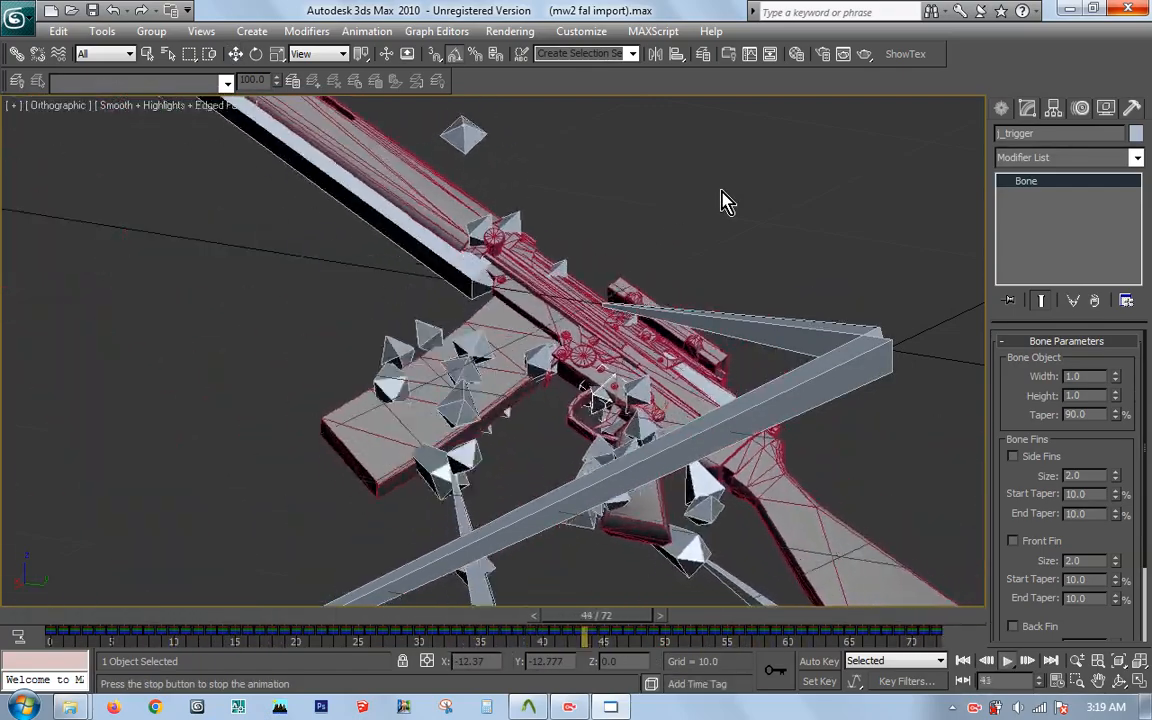
key("slash")
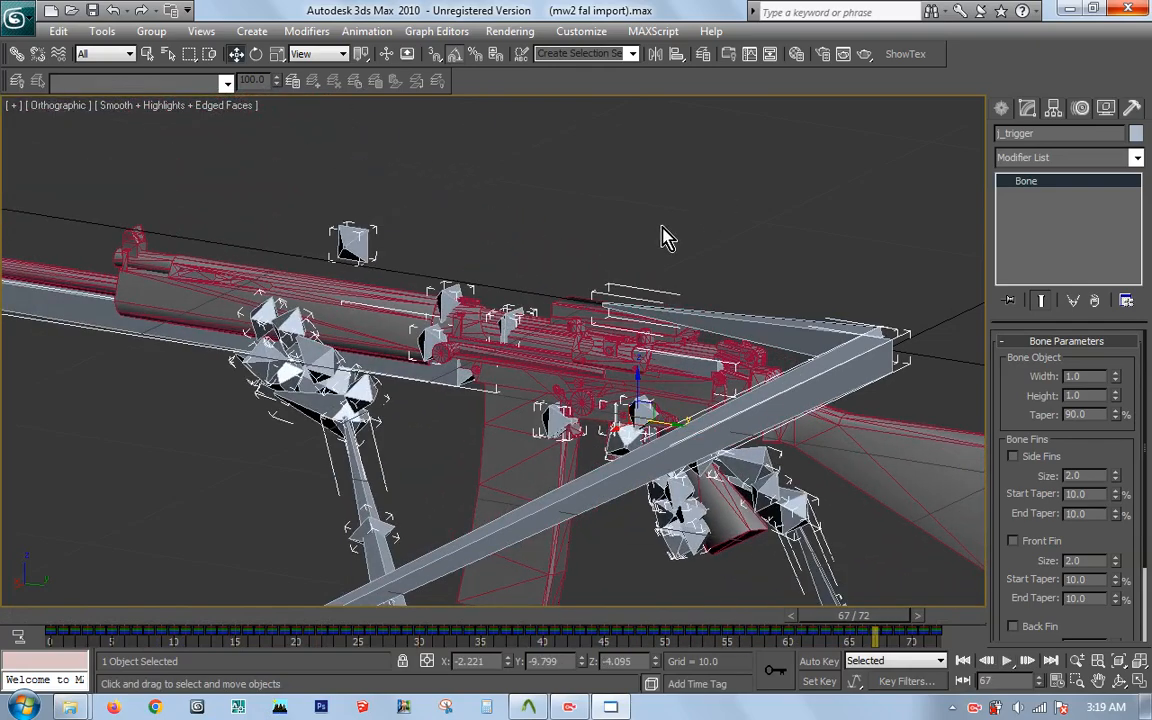
middle_click_drag(632, 280, 579, 186)
scroll(579, 176, "down", 4)
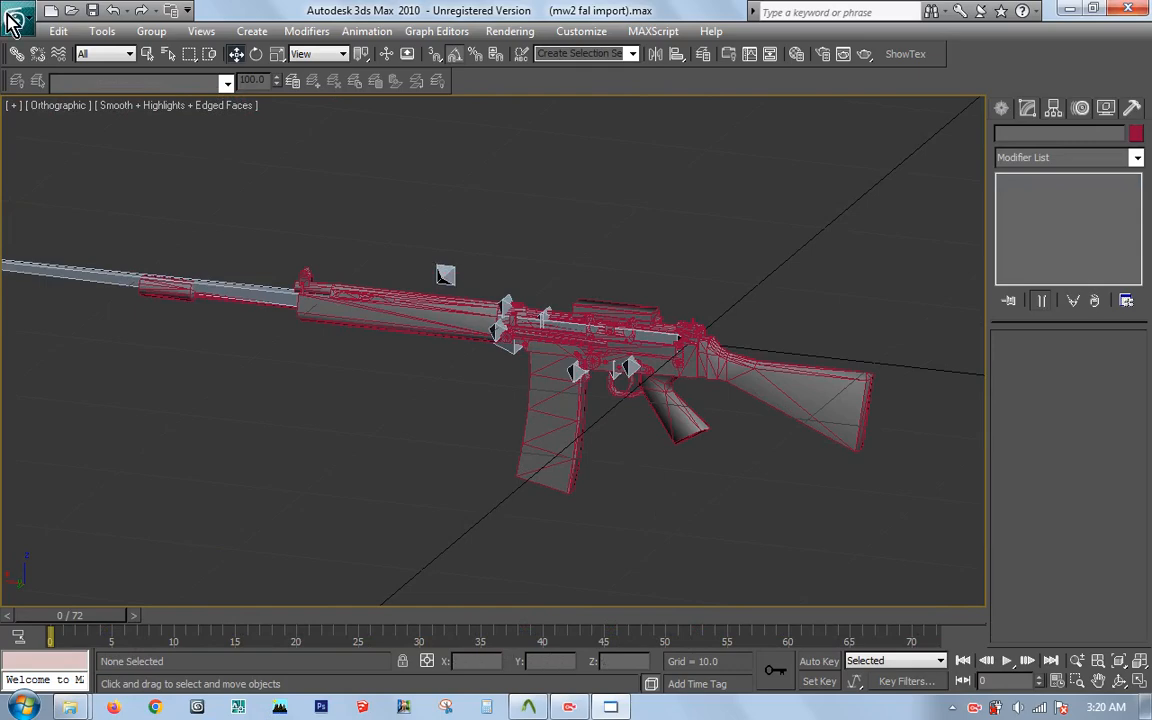
Step: Unhide all hidden objects so the arm bones are included with the rifle rig
left_click(14, 20)
left_click(508, 4)
scroll(558, 358, "down", 8)
middle_click_drag(551, 300, 584, 368)
scroll(558, 358, "up", 2)
scroll(545, 349, "up", 2)
right_click(543, 332)
left_click(590, 255)
Step: Start exporting the scene and browse to temp3\mw19 fal\models\v_models\v_model as the destination
left_click(6, 6)
left_click(71, 294)
left_click(246, 42)
left_click(100, 342)
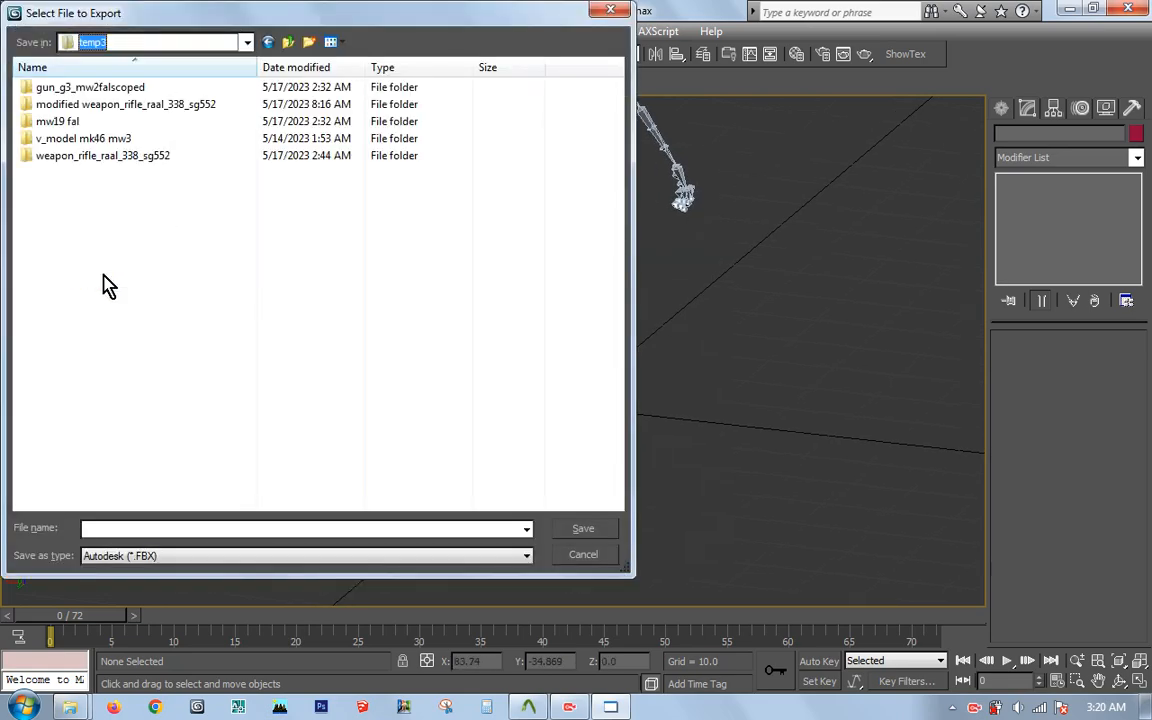
double_click(105, 126)
double_click(88, 103)
double_click(86, 92)
left_click(89, 108)
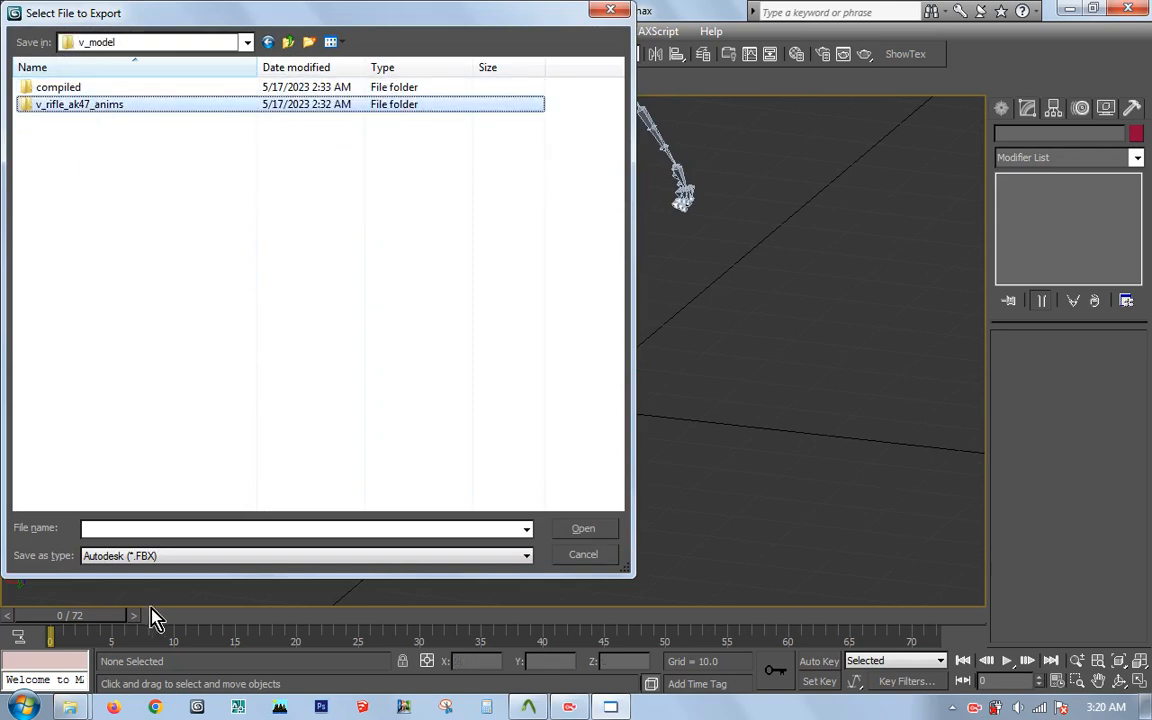
Step: Export the rigged rifle in Source SMD format, overwriting v_mw2fal_cele2.smd
left_click(143, 570)
left_click(150, 482)
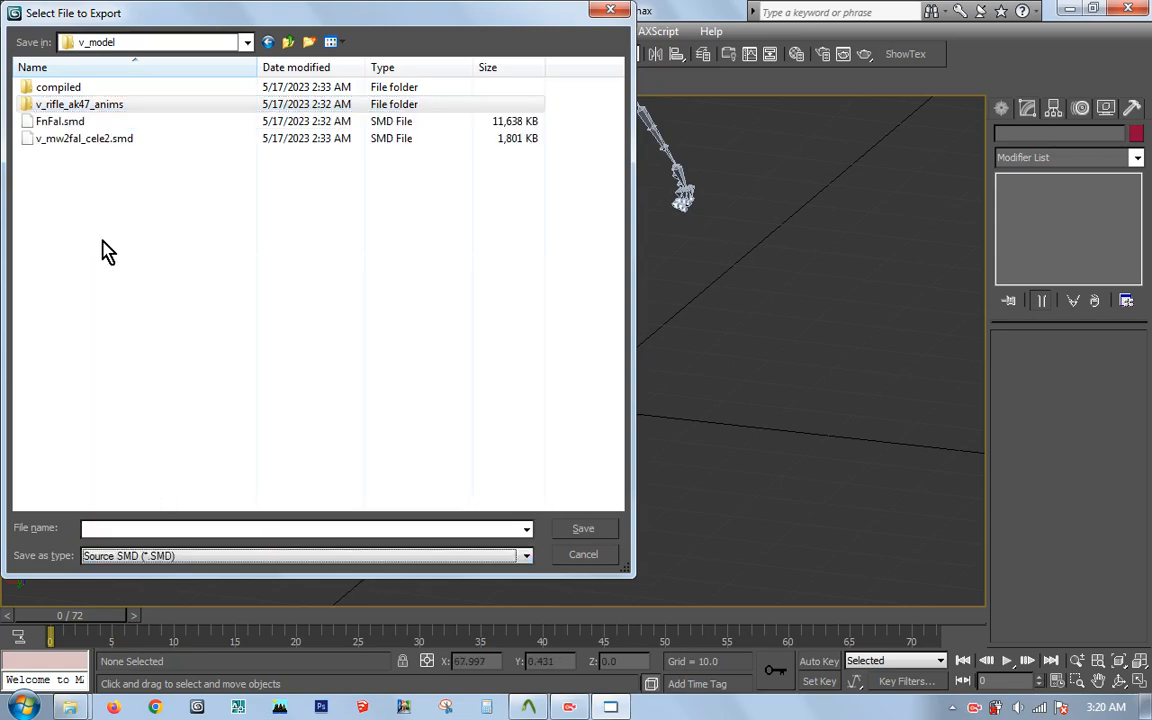
double_click(85, 140)
key("Return")
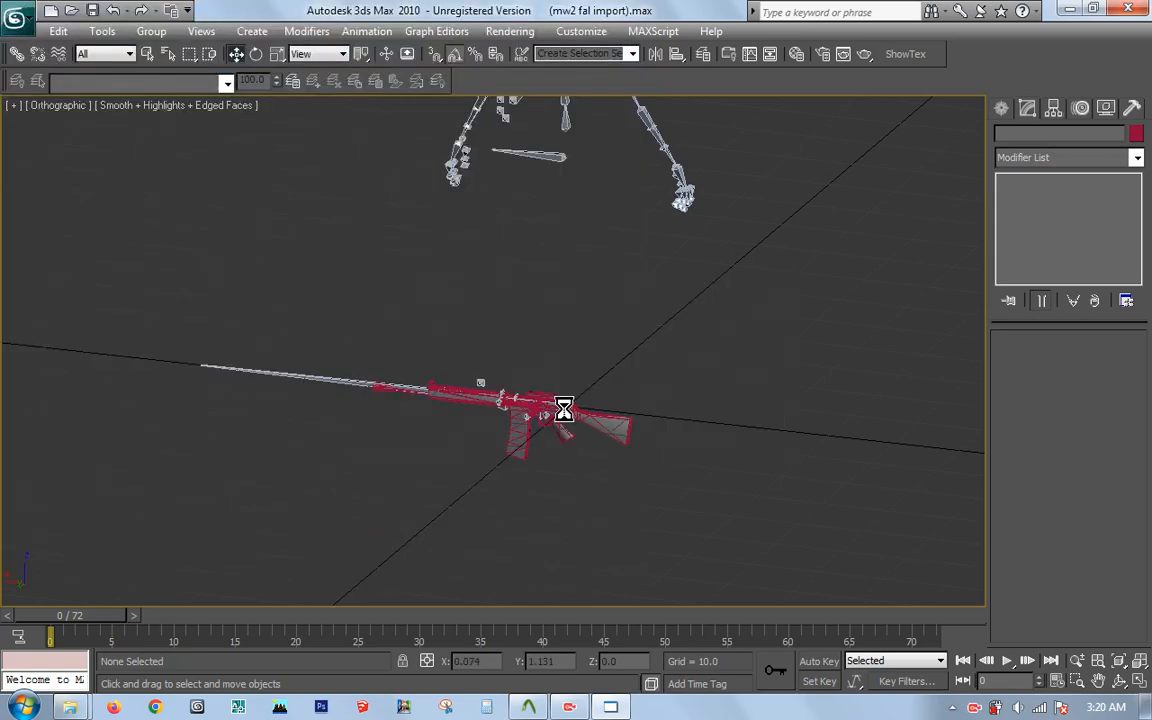
left_click(535, 490)
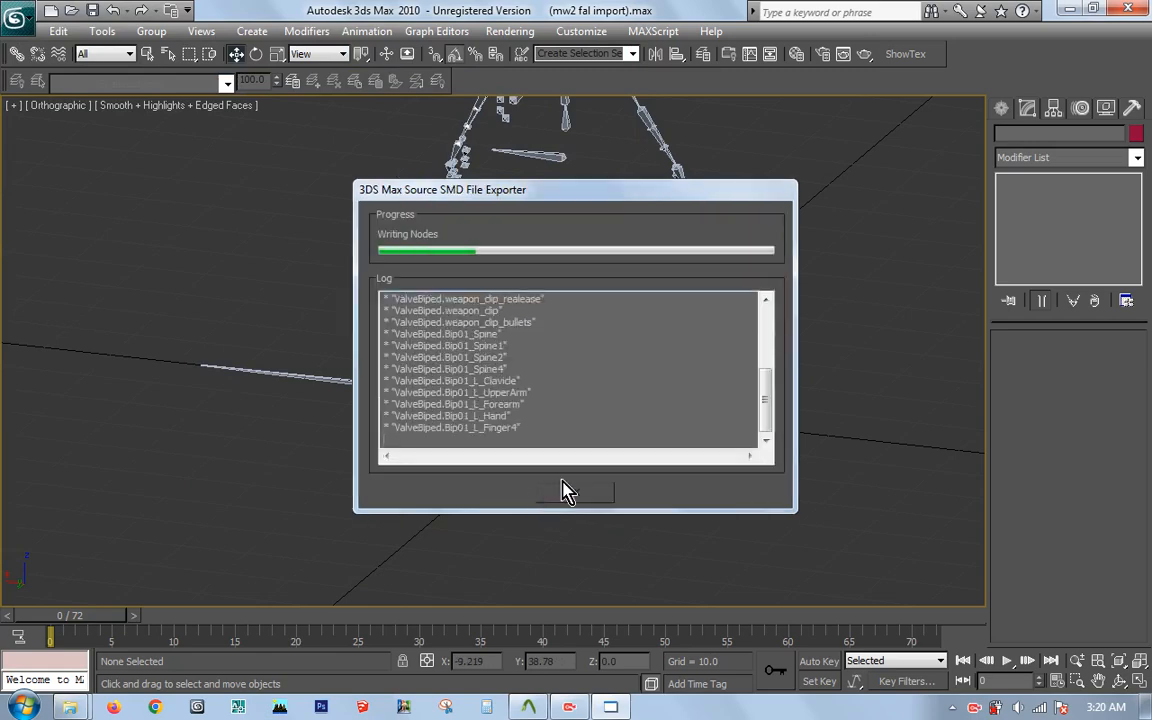
left_click(575, 495)
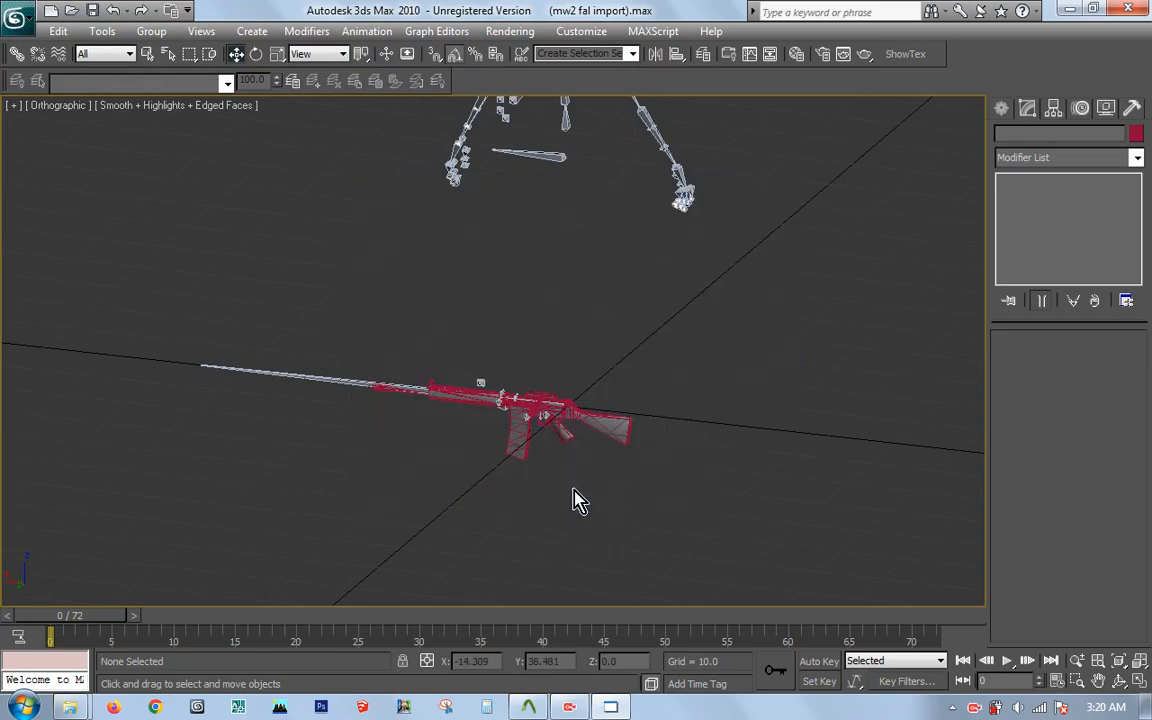
Step: Switch to the file explorer, return to mw19 fal\models\v_models\v_model and open v_rifle_ak47.qc
mouse_move(70, 707)
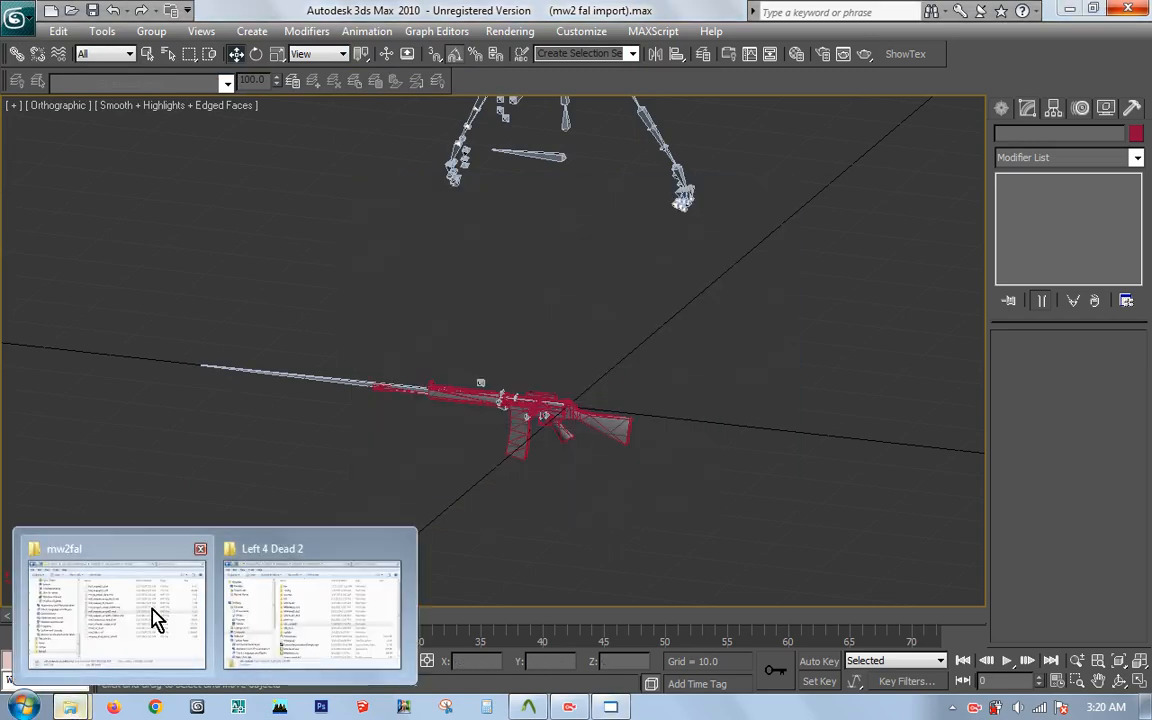
left_click(137, 548)
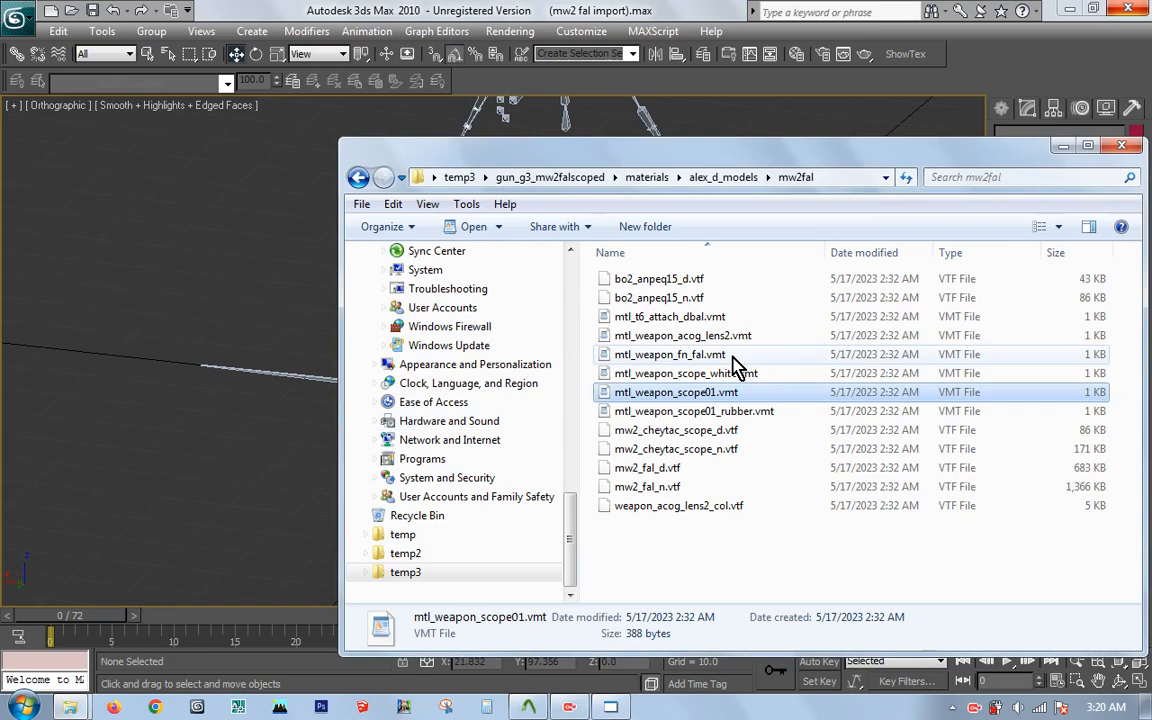
left_click(401, 180)
left_click(408, 319)
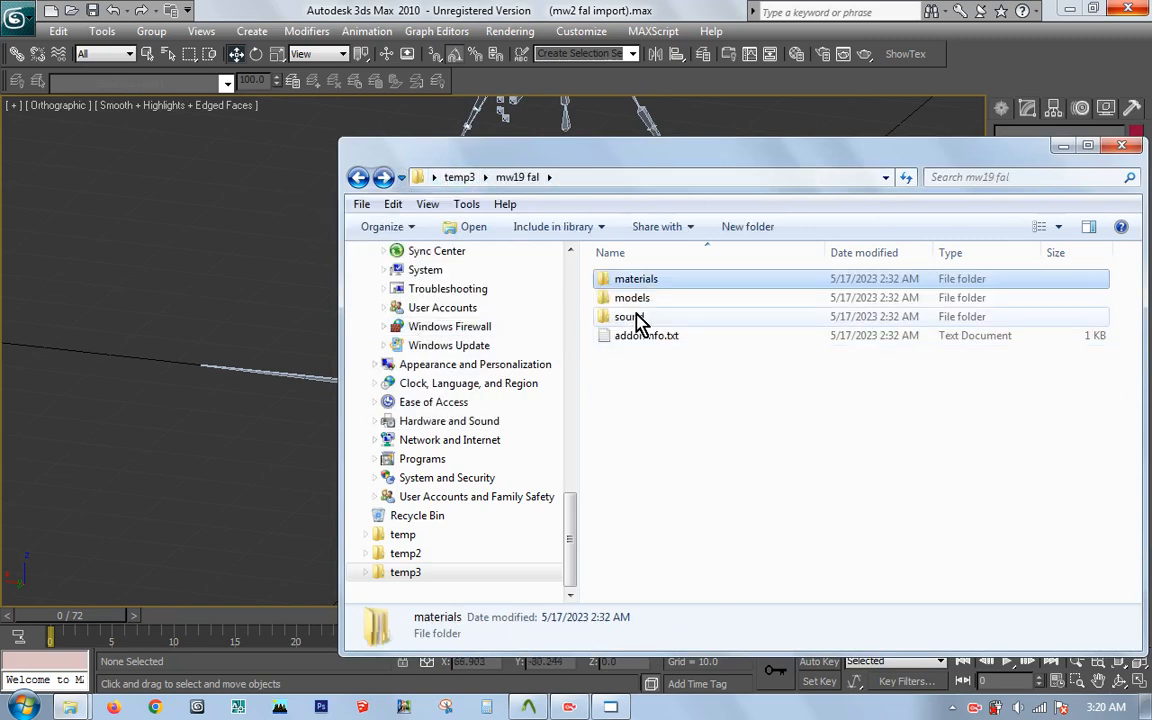
left_click(358, 178)
left_click(358, 178)
left_click(358, 178)
left_click(358, 178)
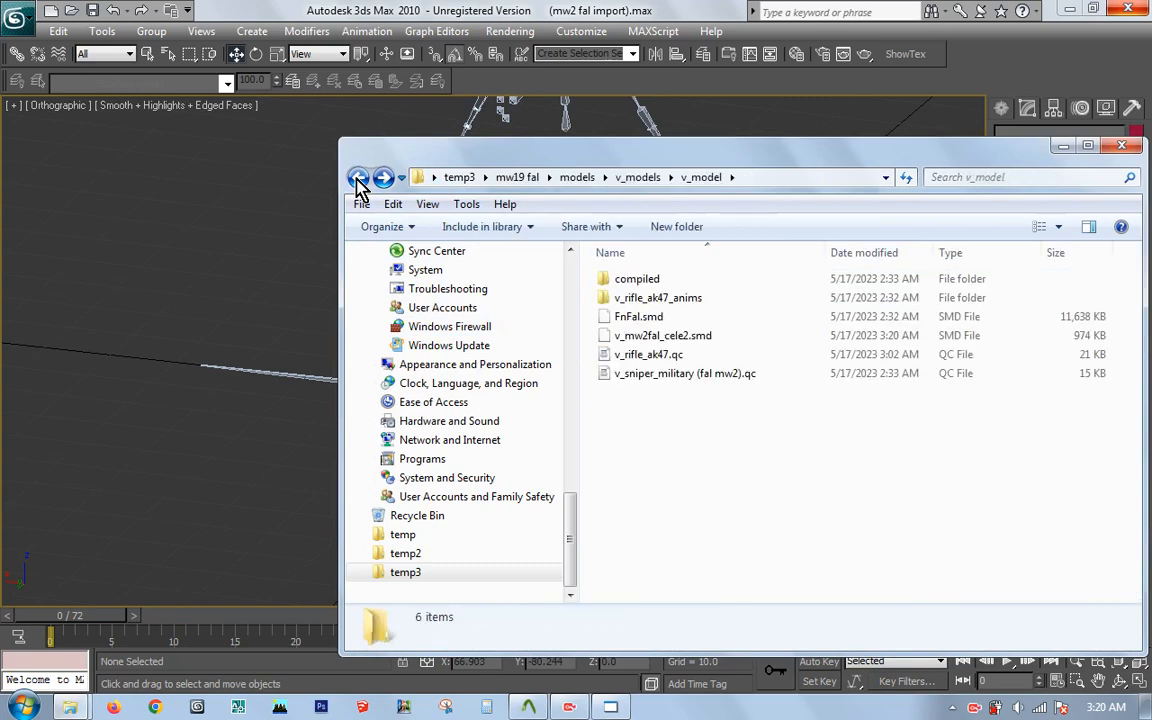
left_click(676, 378)
key("Up")
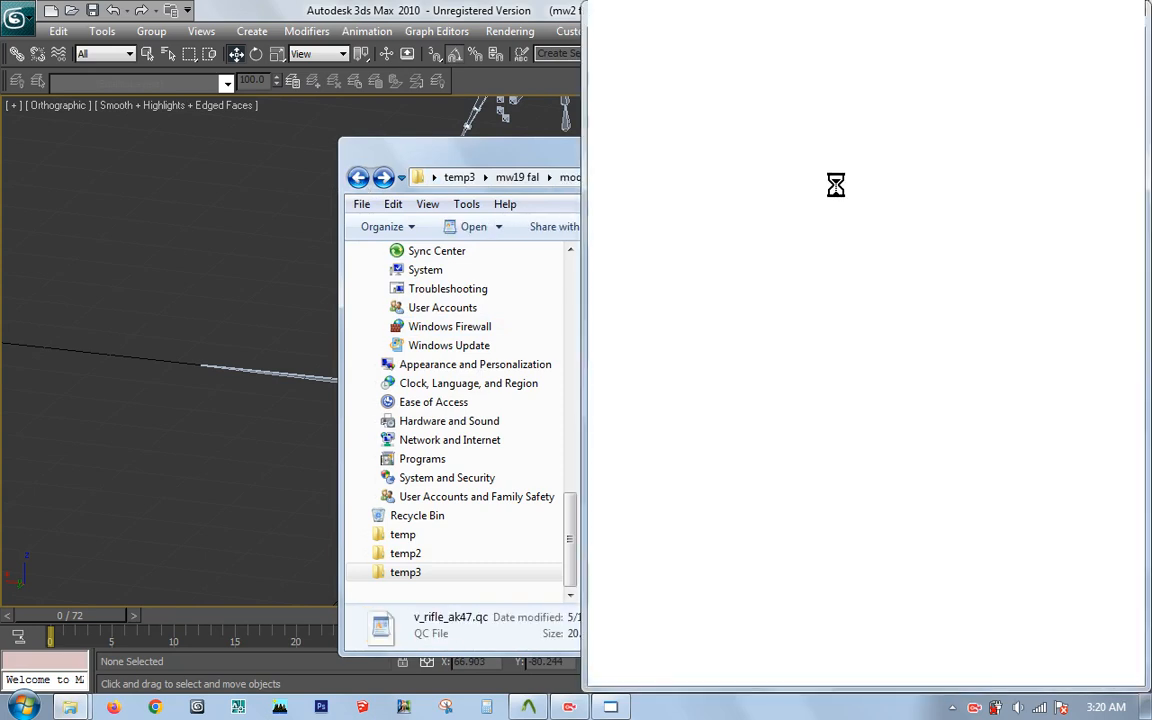
Step: Set the studio mesh in the QC's "Stg58" bodygroup to v_mw2fal_cele2.smd, copying the name from the exported file
left_click(524, 154)
left_click(668, 338)
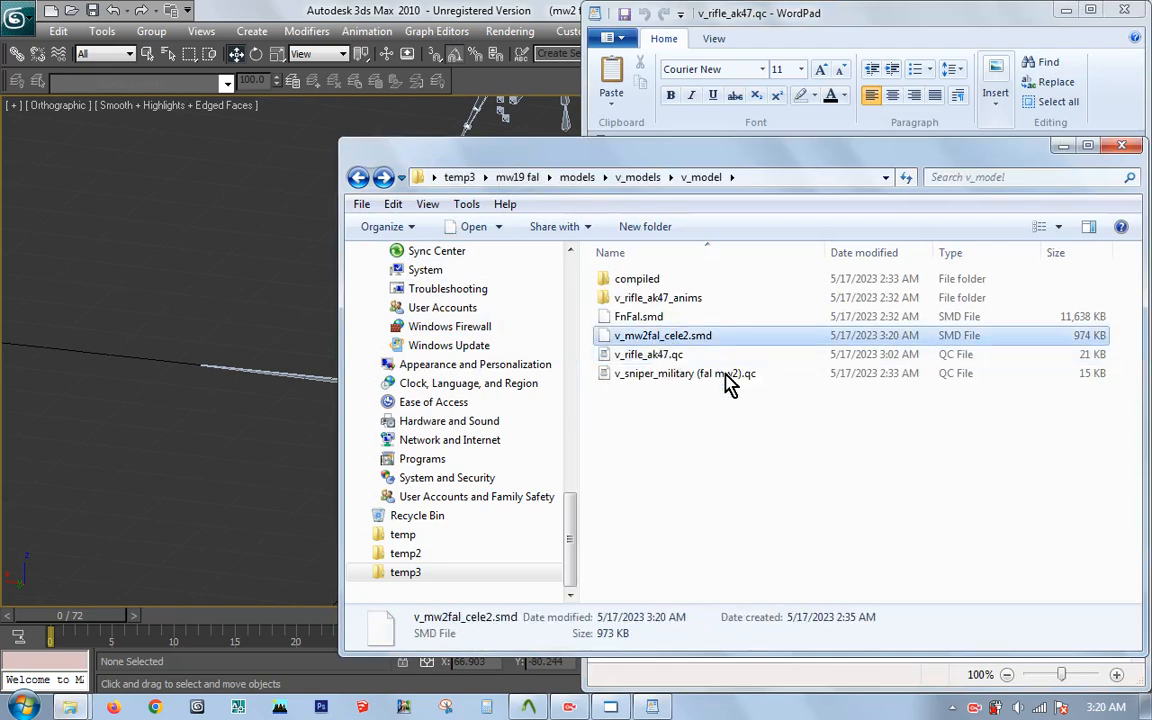
left_click(698, 22)
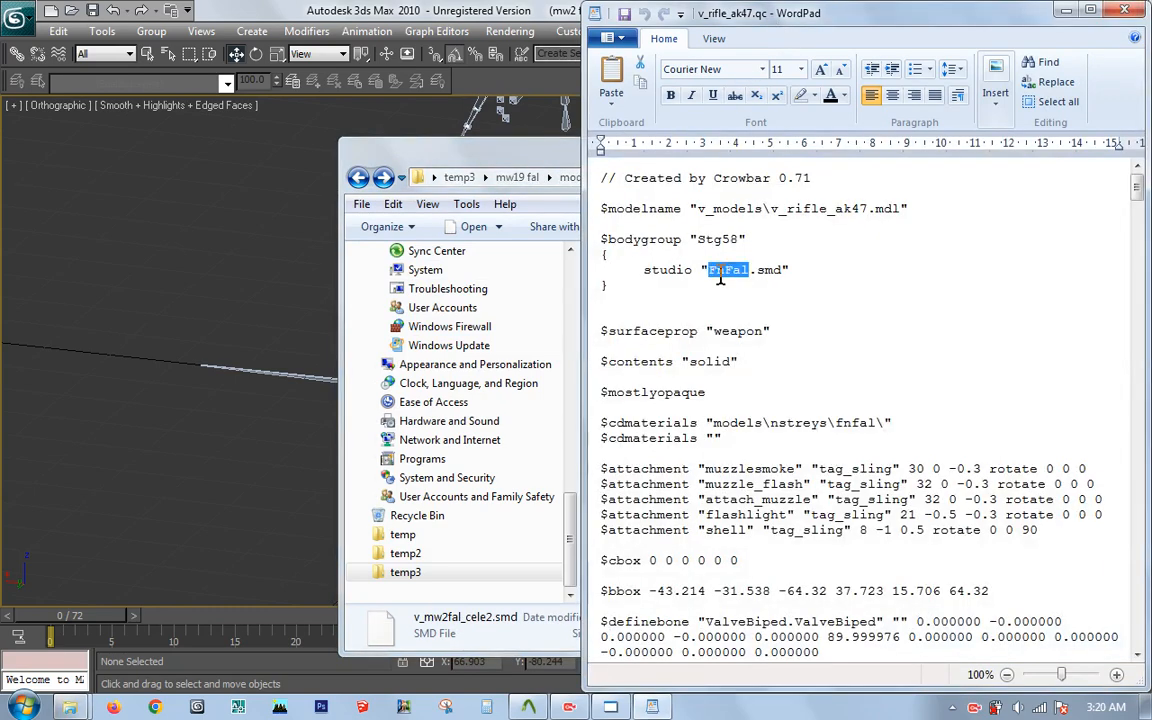
Step: Copy the texture path from mtl_t6_attach_dbal.vmt in gun_g3_mw2falscoped\materials\alex_d_models\mw2fal into the QC's first $cdmaterials line as alex_d_models\mw2fal\
left_click_drag(524, 165, 283, 170)
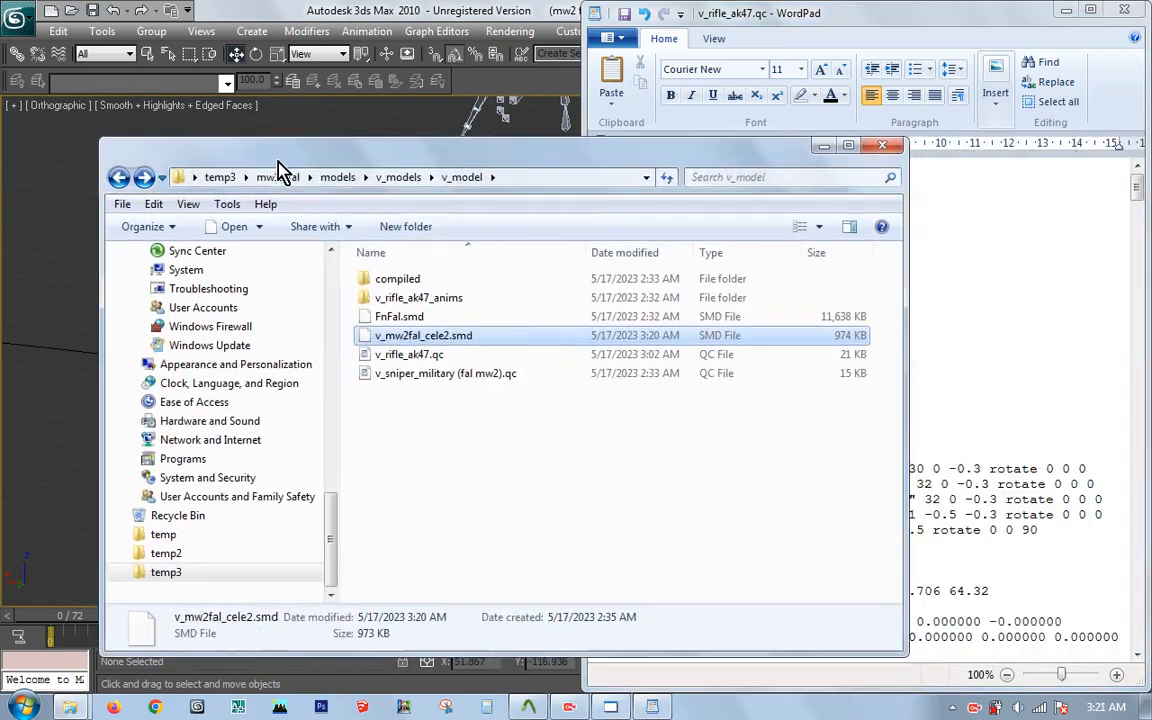
left_click(221, 178)
double_click(414, 280)
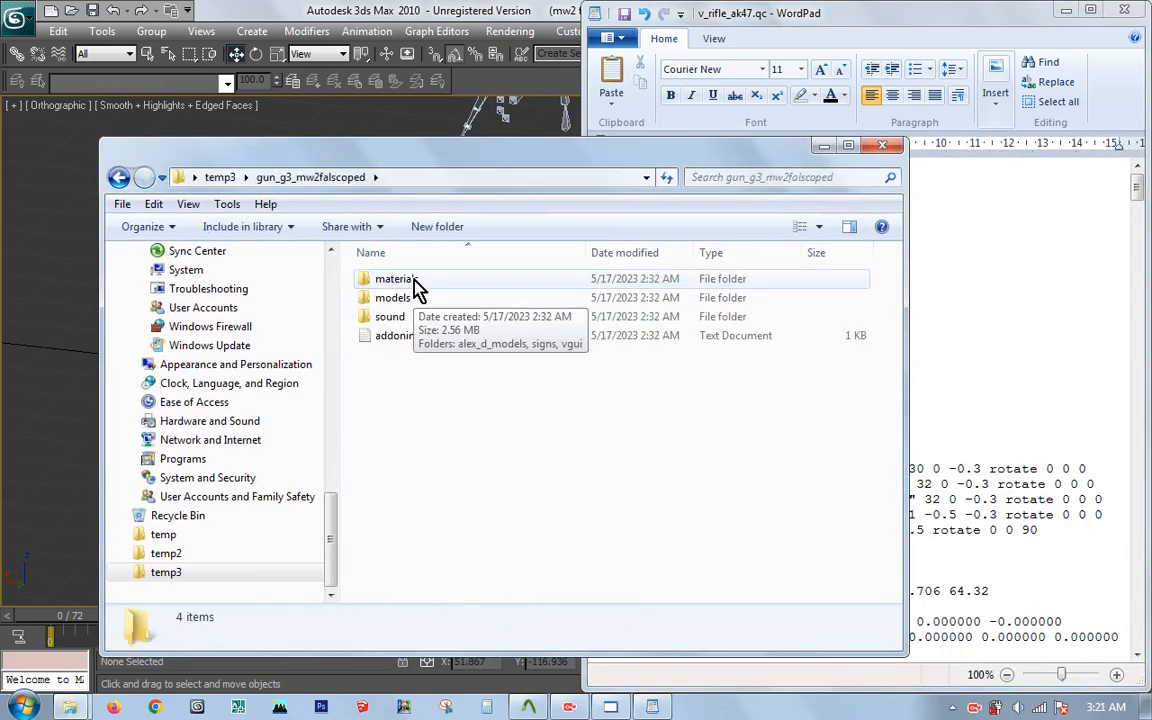
double_click(410, 282)
double_click(410, 284)
double_click(406, 284)
double_click(437, 318)
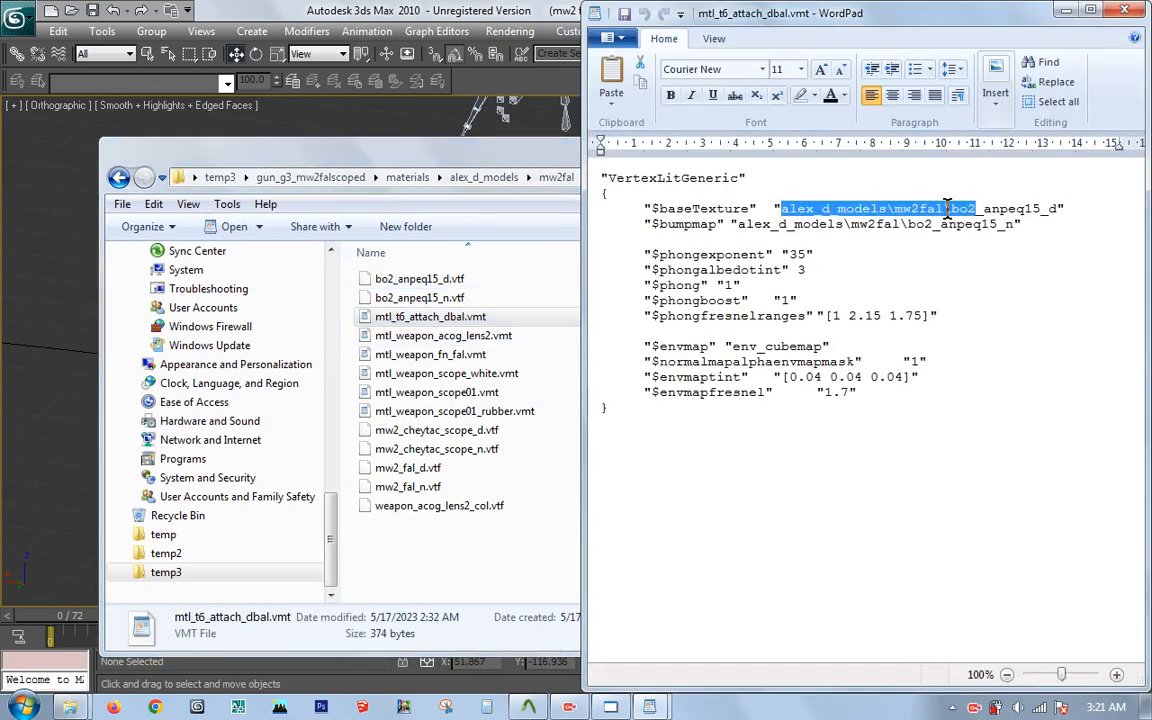
left_click(1122, 10)
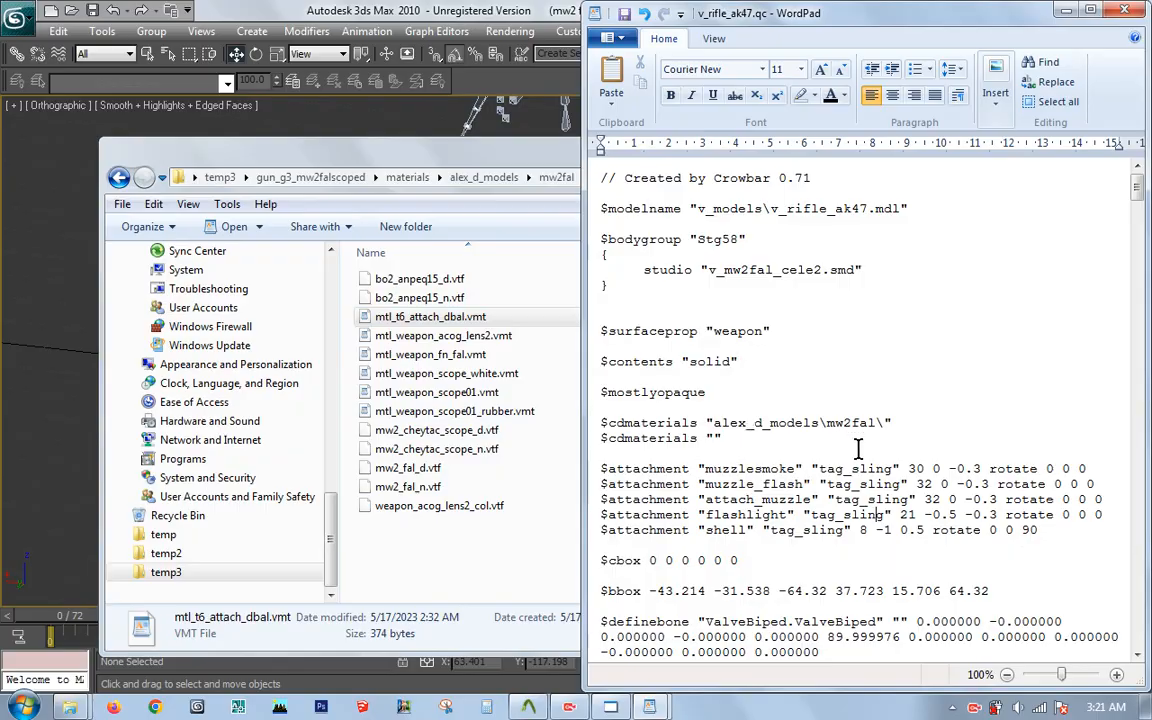
Step: Review the remaining definitions in v_rifle_ak47.qc, then save and close it
scroll(858, 449, "down", 15)
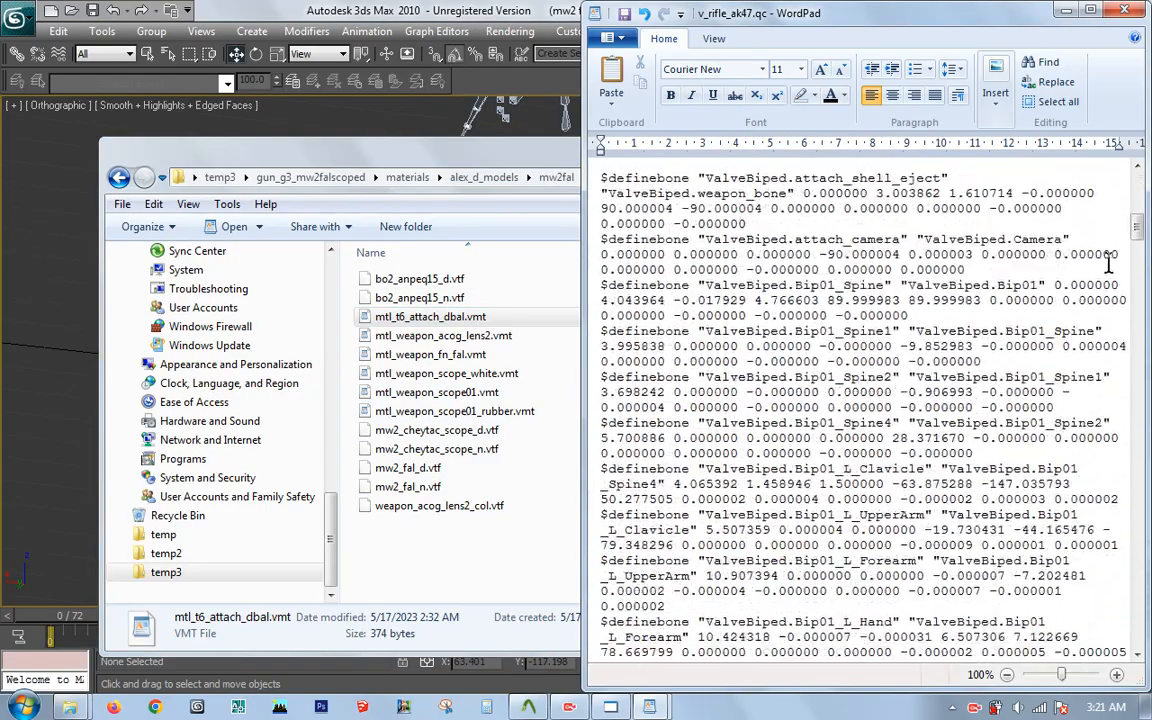
left_click_drag(1140, 245, 1140, 580)
left_click_drag(1135, 283, 1134, 167)
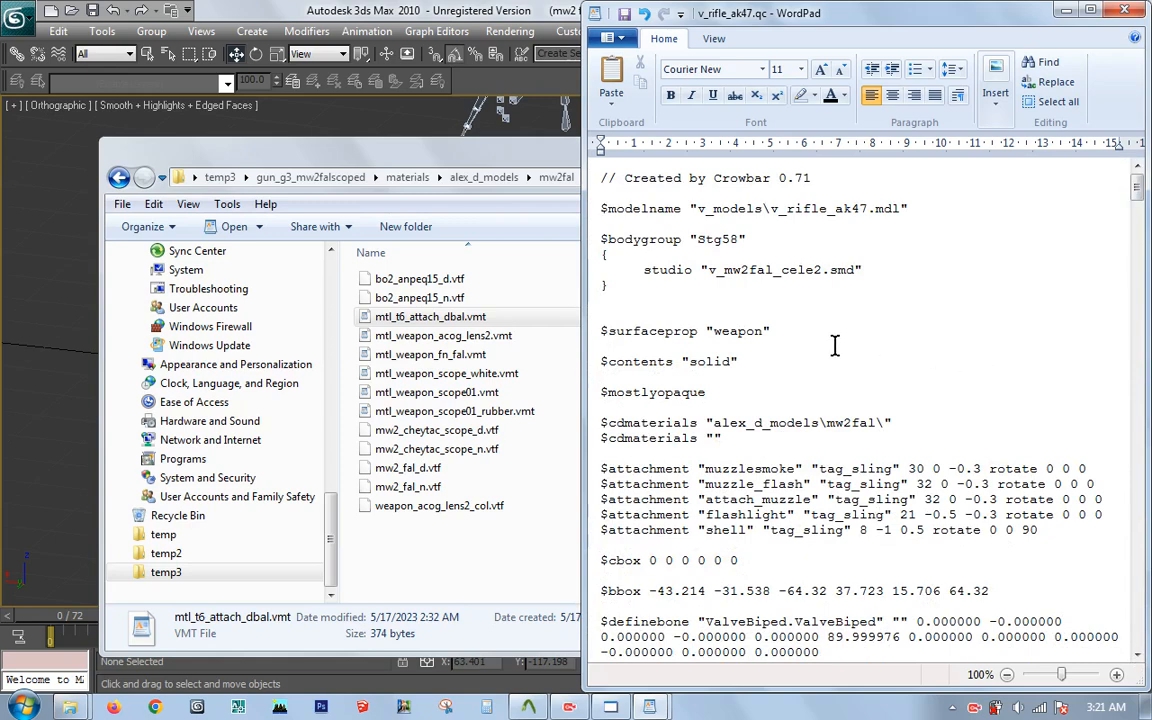
scroll(858, 323, "down", 4)
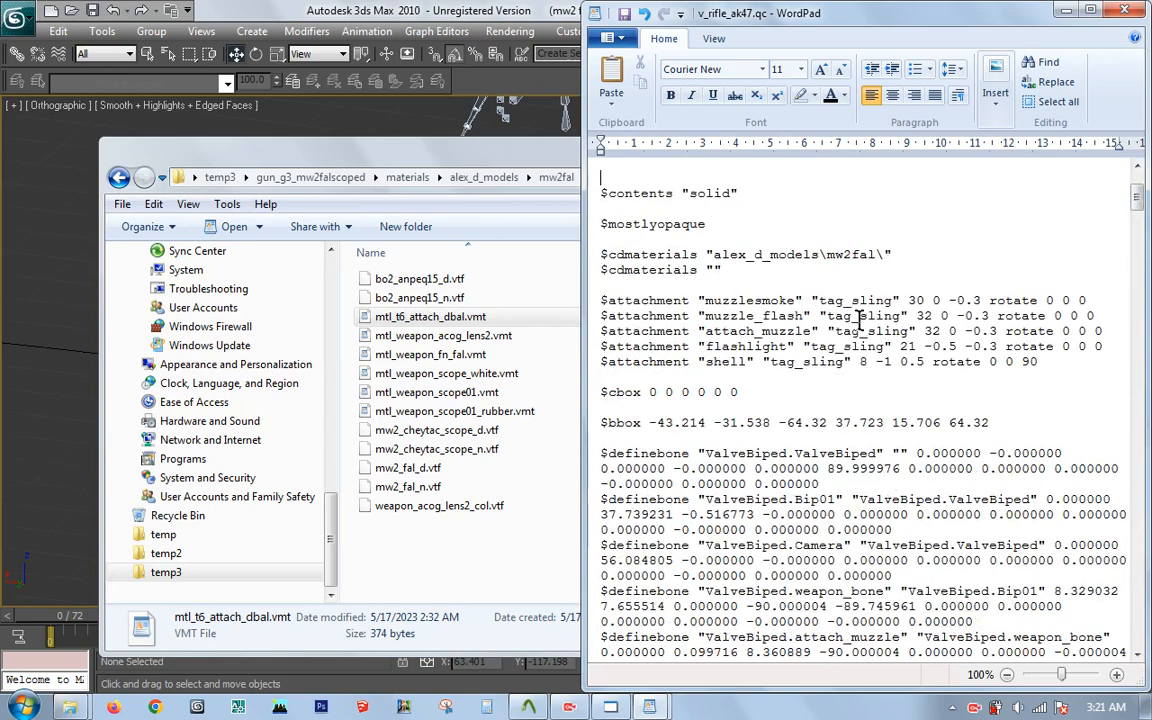
left_click(1105, 9)
Step: Go back to the temp3\mw19 fal\models\v_models\v_model folder in the file explorer
left_click(219, 177)
double_click(470, 311)
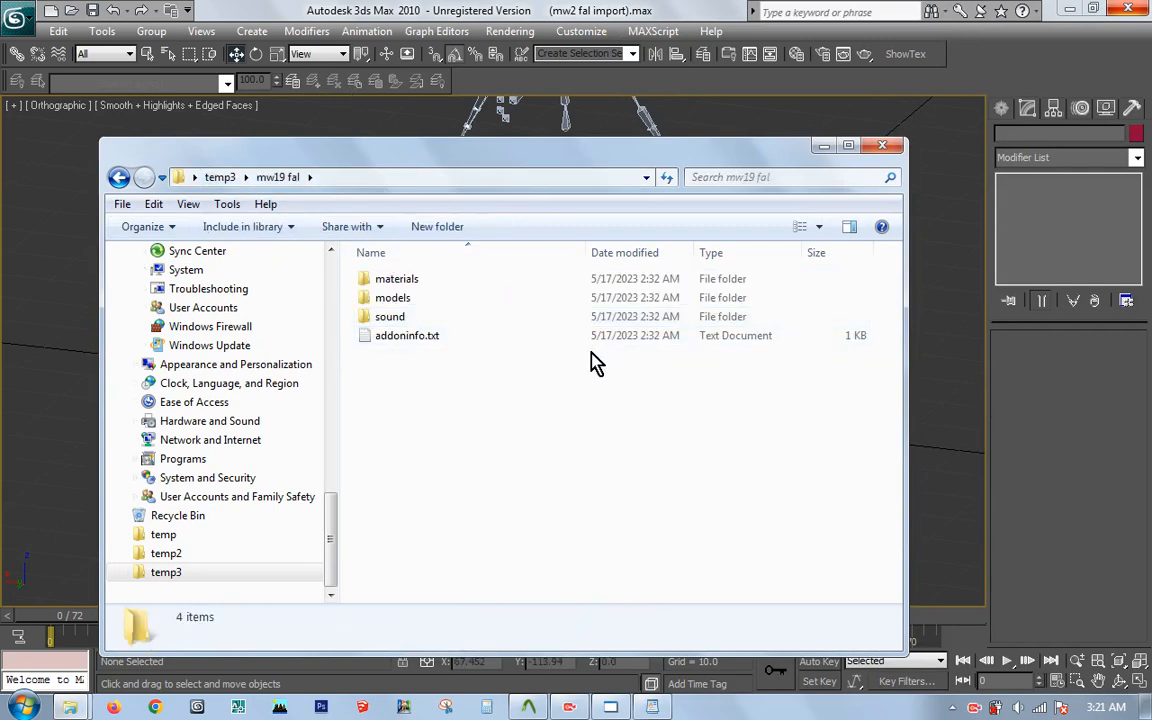
double_click(390, 298)
left_click(408, 285)
double_click(408, 283)
double_click(407, 282)
Step: Switch to Crowbar, load v_rifle_ak47.qc as the QC input and compile it for Left 4 Dead 2
left_click(535, 706)
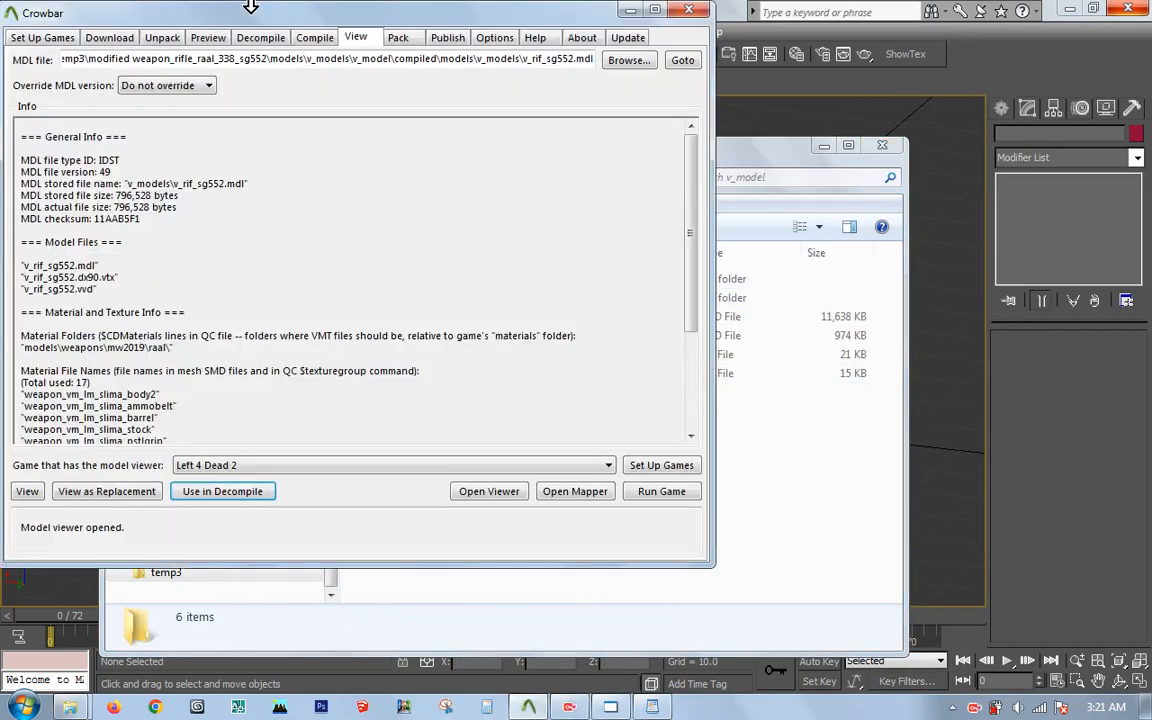
left_click(314, 37)
left_click(805, 522)
left_click(437, 356)
left_click_drag(437, 356, 45, 365)
left_click(65, 323)
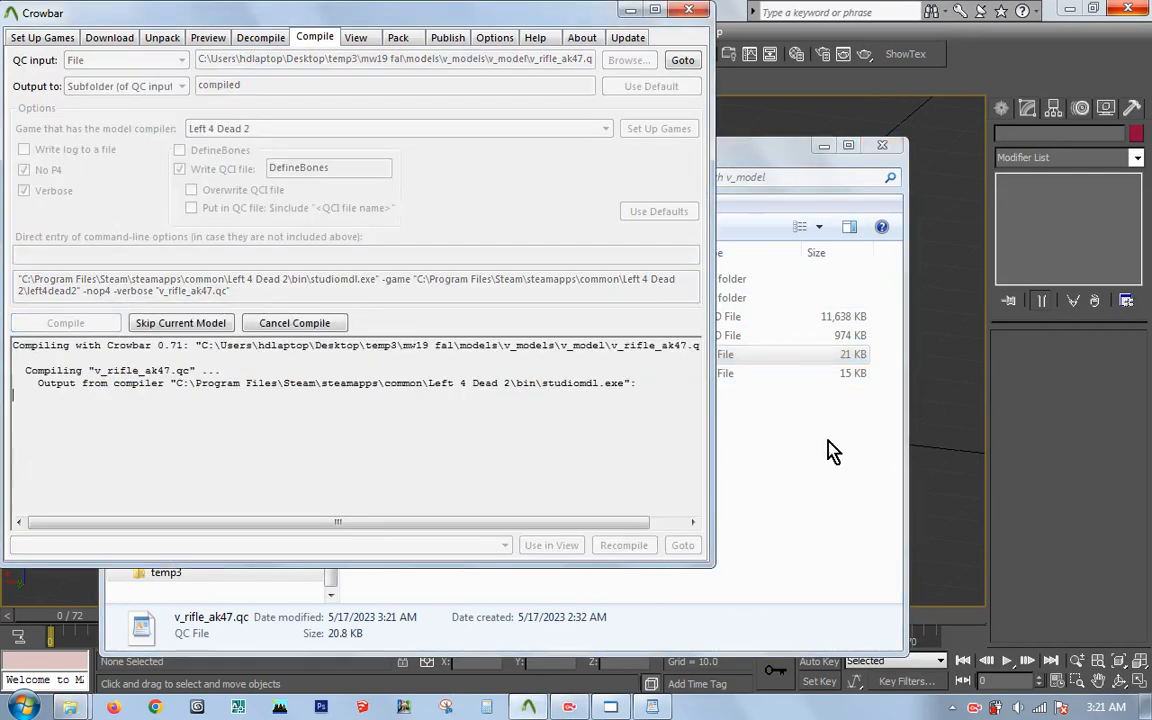
Step: Read through Crowbar's compile log for errors in v_rifle_ak47.qc
left_click(869, 482)
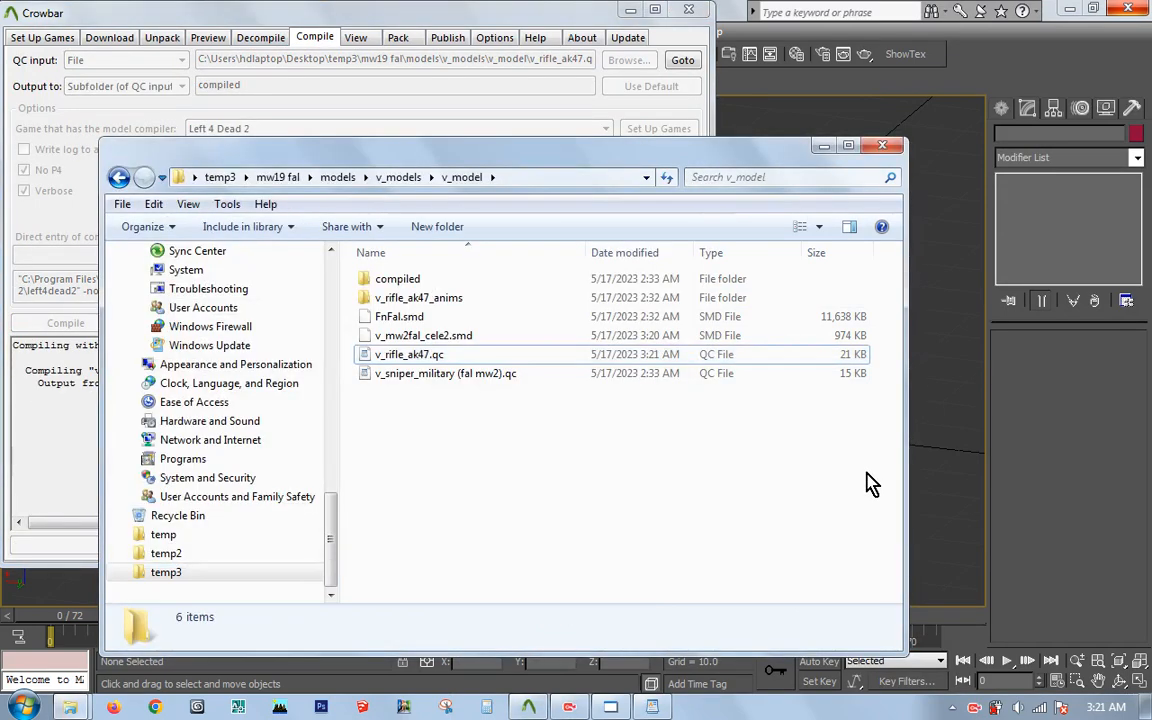
left_click(60, 437)
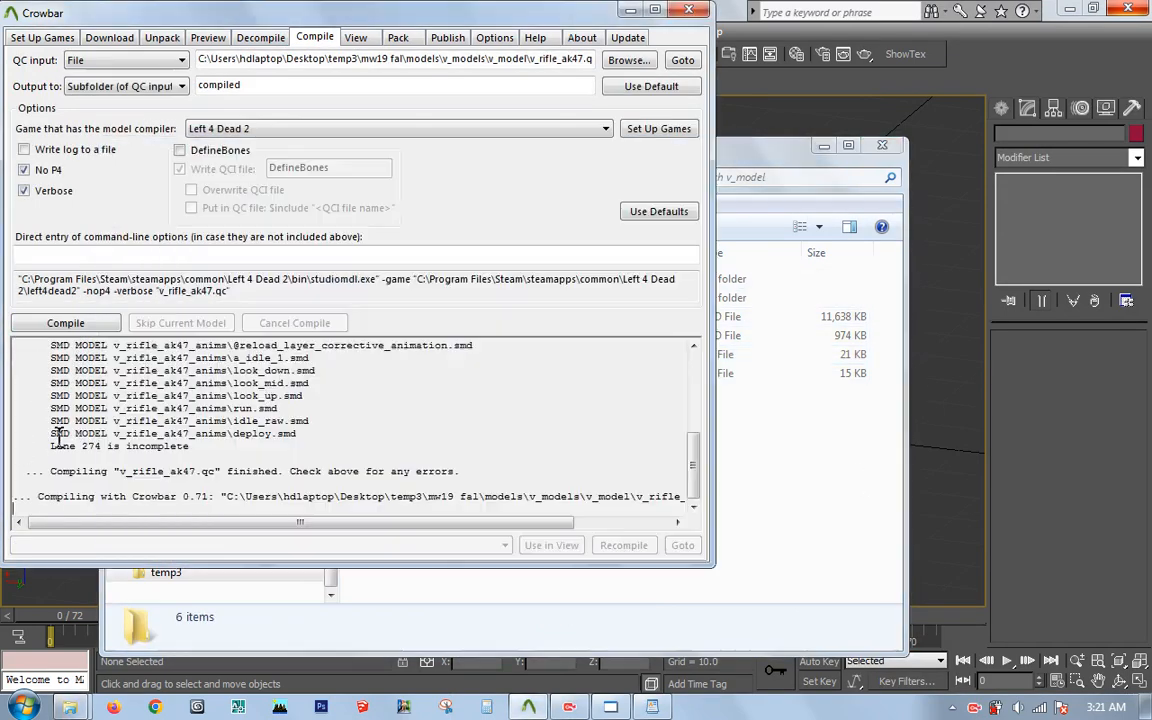
scroll(200, 380, "up", 2)
scroll(226, 420, "up", 3)
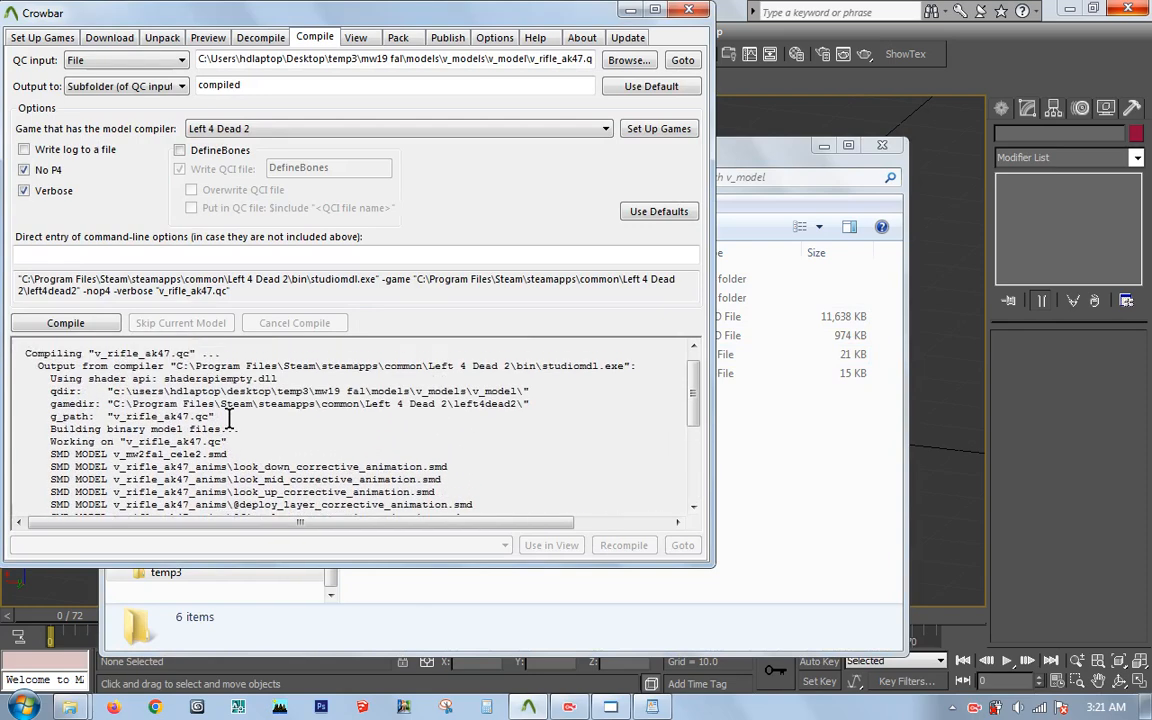
scroll(236, 432, "down", 5)
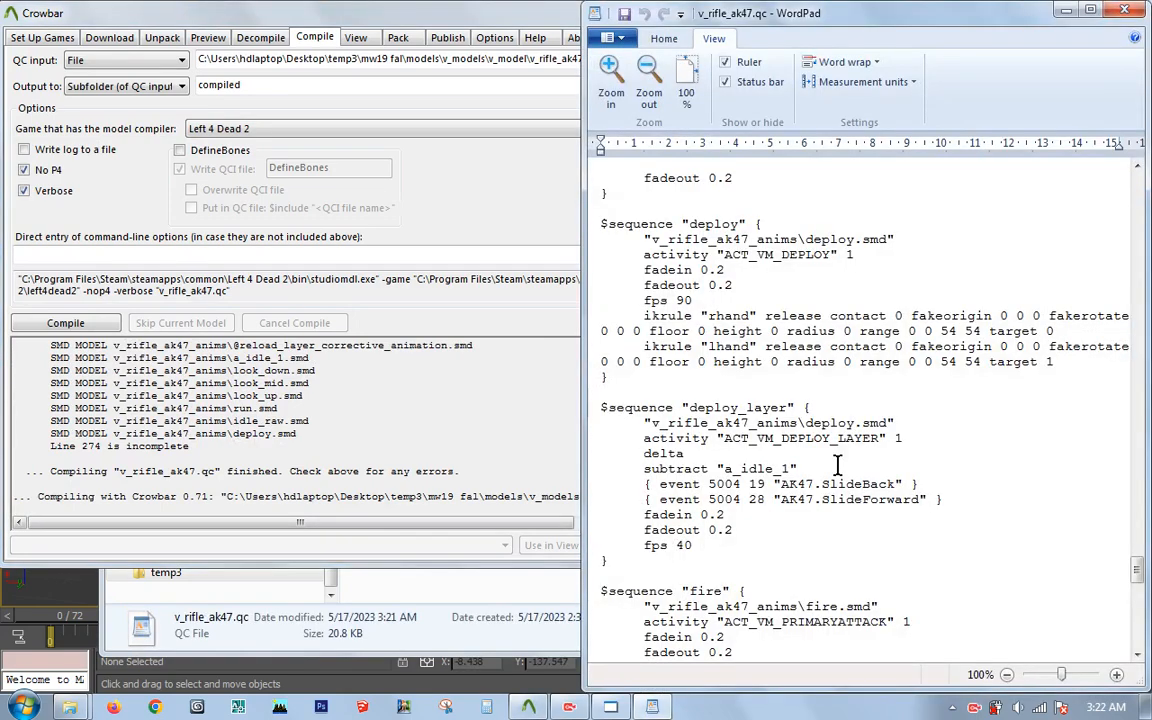
Step: Add 0 after subtract "a_idle_1" in the deploy_layer, fire_layer and reload_layer sequences of v_rifle_ak47.qc and save the file
scroll(955, 428, "down", 8)
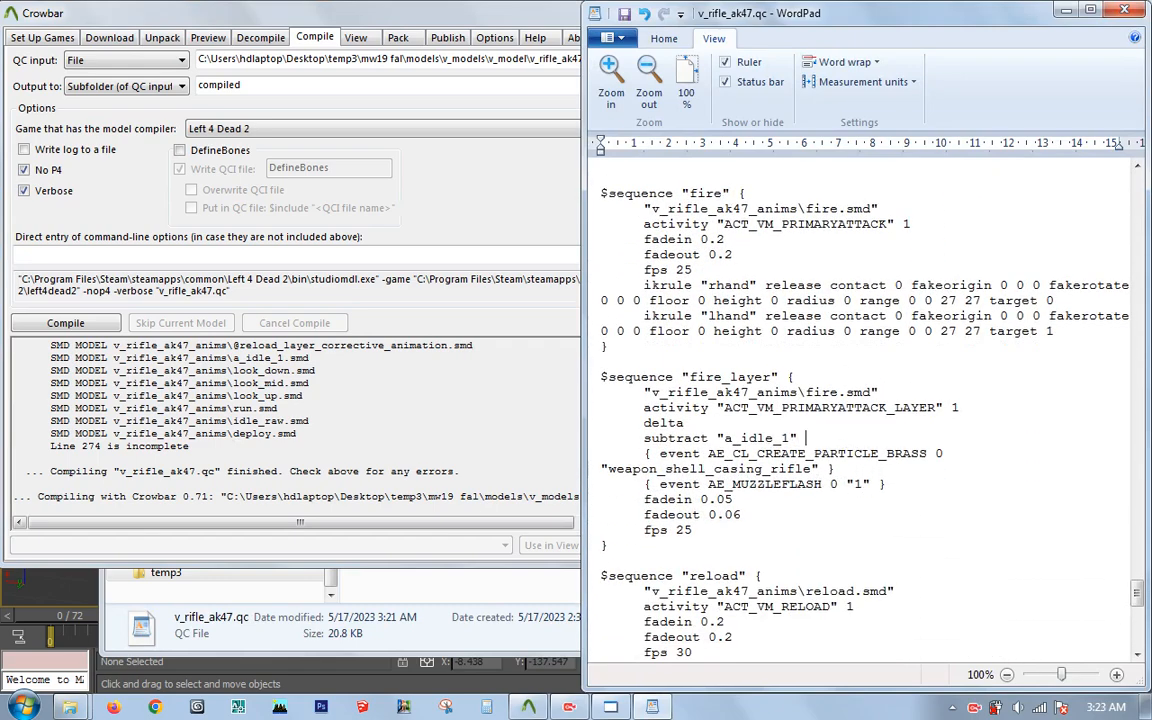
scroll(812, 453, "down", 7)
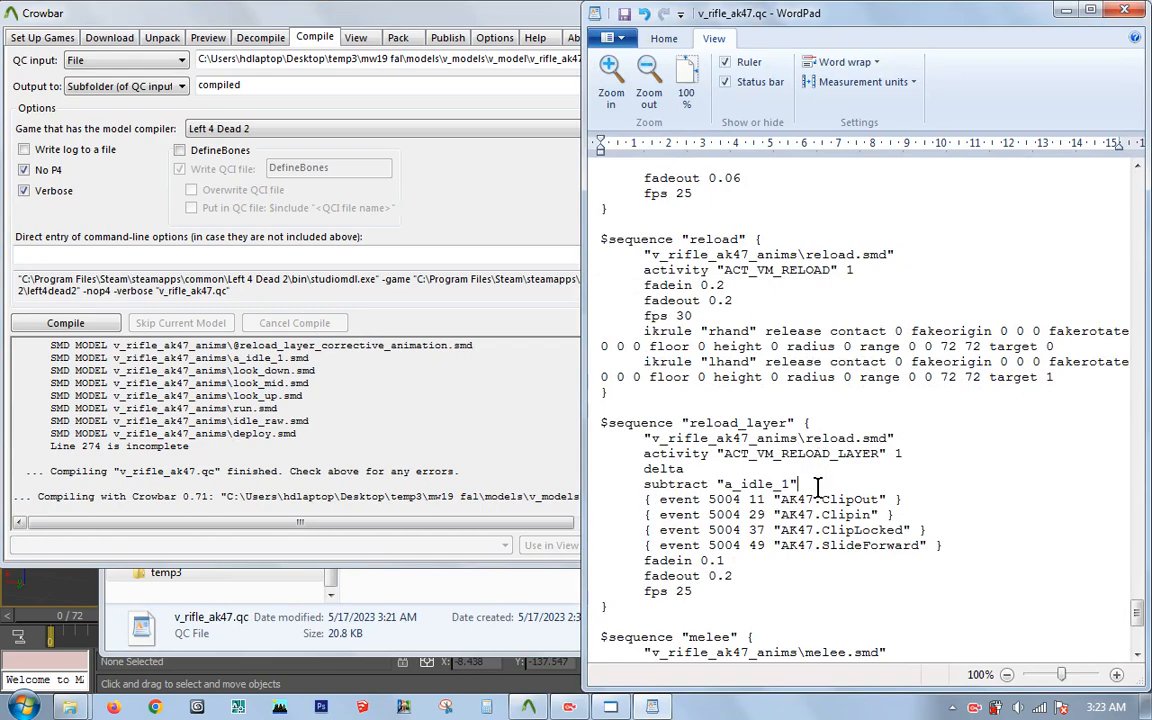
scroll(762, 420, "down", 7)
scroll(750, 425, "up", 2)
Step: Recompile v_rifle_ak47.qc in Crowbar and review the compile log
left_click(369, 422)
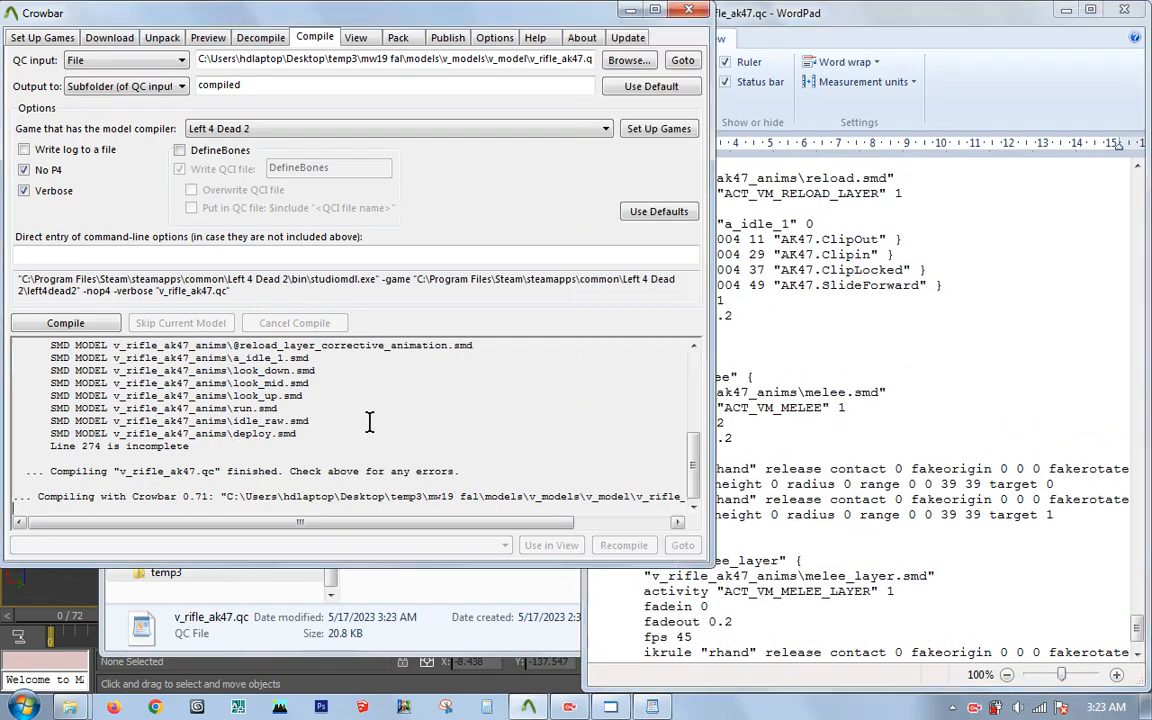
left_click(76, 318)
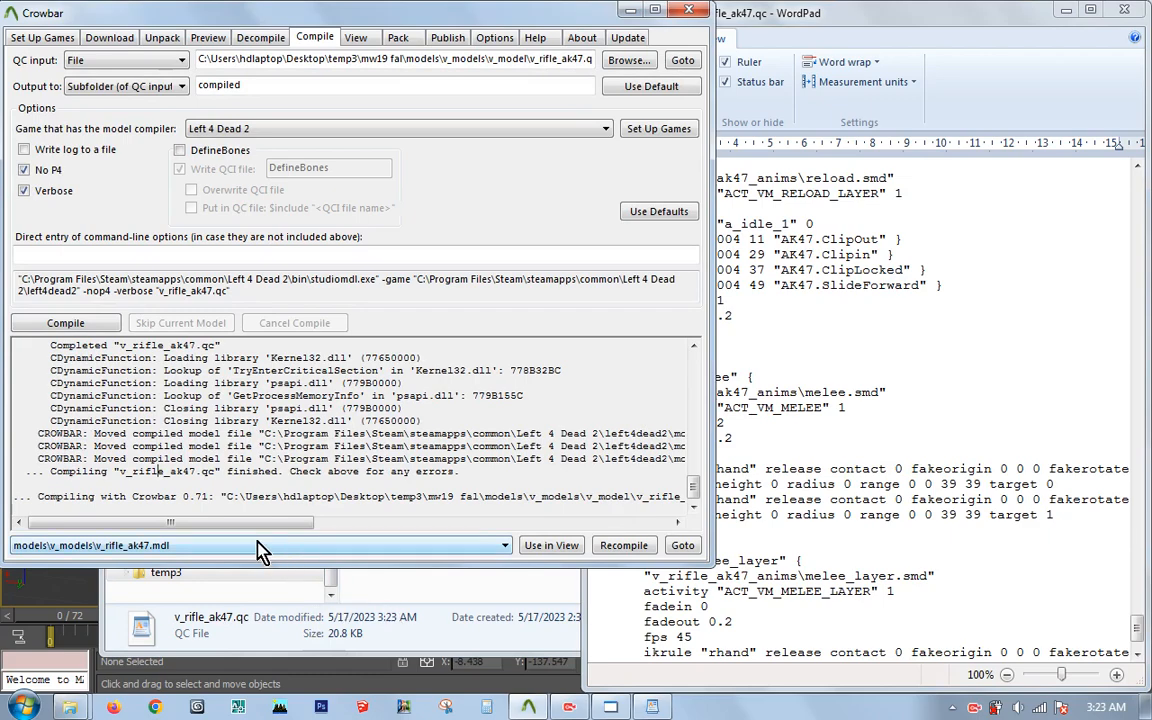
scroll(164, 487, "up", 2)
left_click_drag(45, 424, 277, 444)
left_click(288, 457)
scroll(168, 473, "up", 6)
scroll(168, 450, "up", 4)
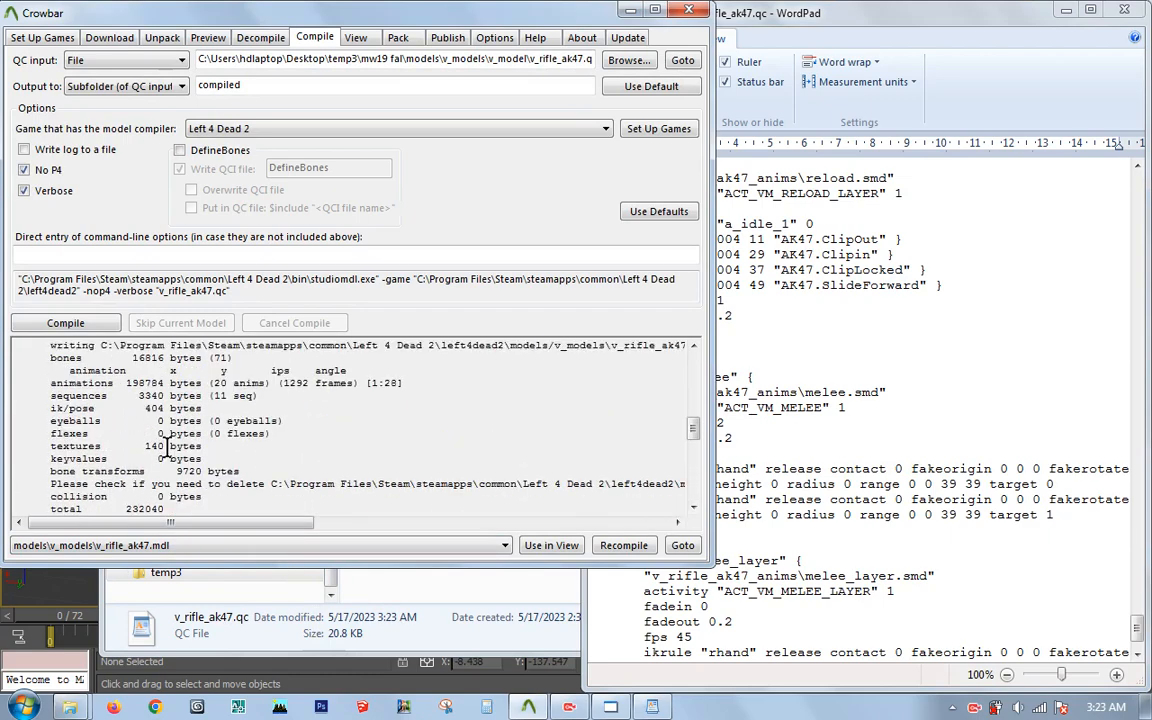
left_click_drag(145, 381, 311, 471)
scroll(247, 429, "down", 8)
left_click_drag(190, 396, 266, 464)
scroll(240, 450, "down", 5)
scroll(222, 420, "down", 1)
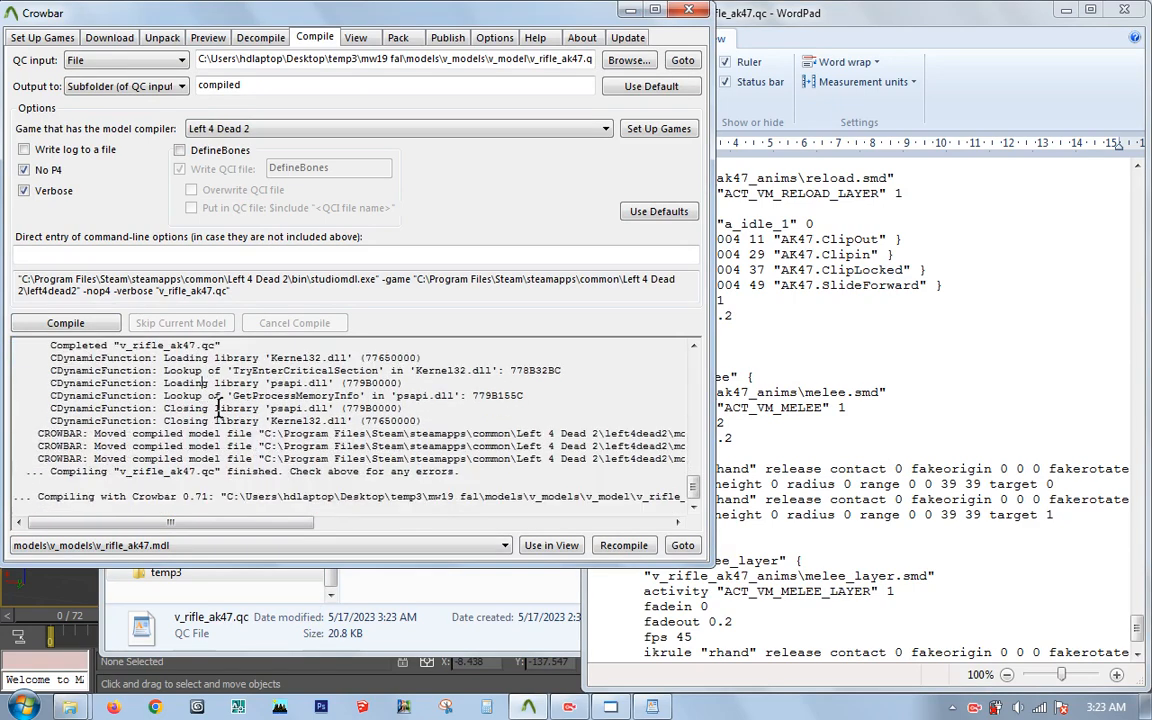
Step: Copy the models folder from mw19 fal's compiled folder and merge it into temp3\gun_g3_mw2falscoped
left_click(962, 267)
left_click(447, 585)
left_click(405, 285)
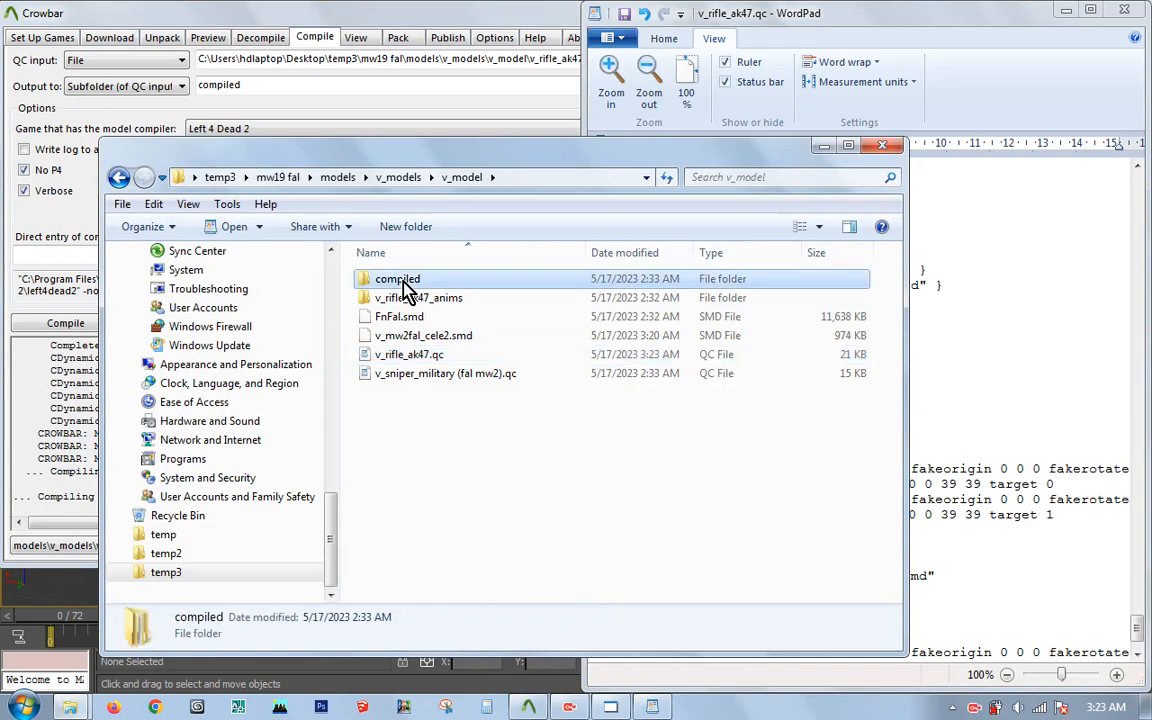
double_click(405, 285)
left_click(419, 284)
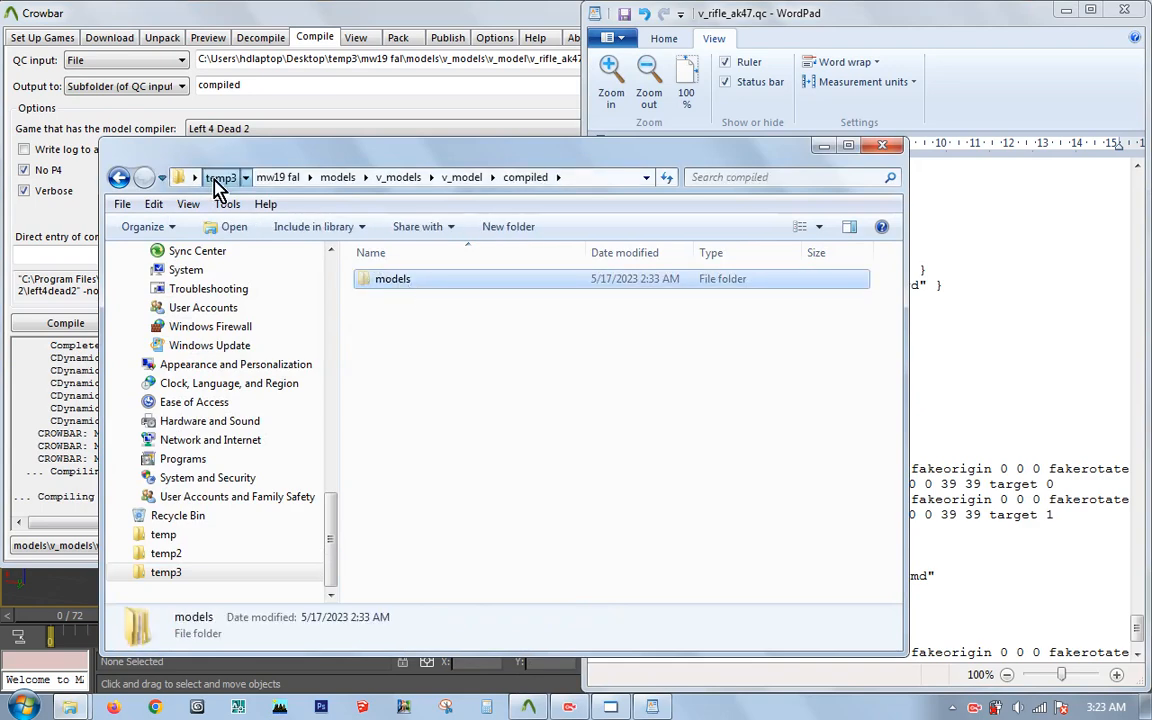
left_click(220, 178)
double_click(411, 272)
key("ctrl+v")
left_click(645, 534)
Step: Inspect the contents of gun_g3_mw2falscoped's models\v_models, v_model and sound\weapons\sniper_military folders
double_click(398, 298)
double_click(388, 279)
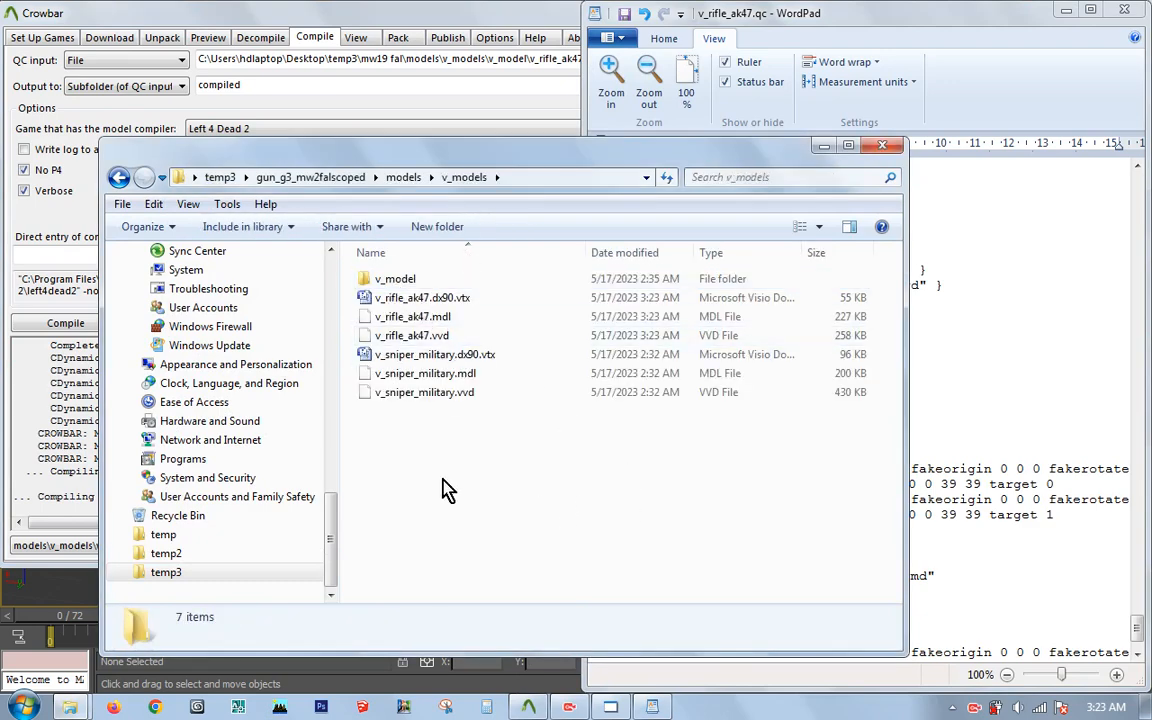
double_click(398, 279)
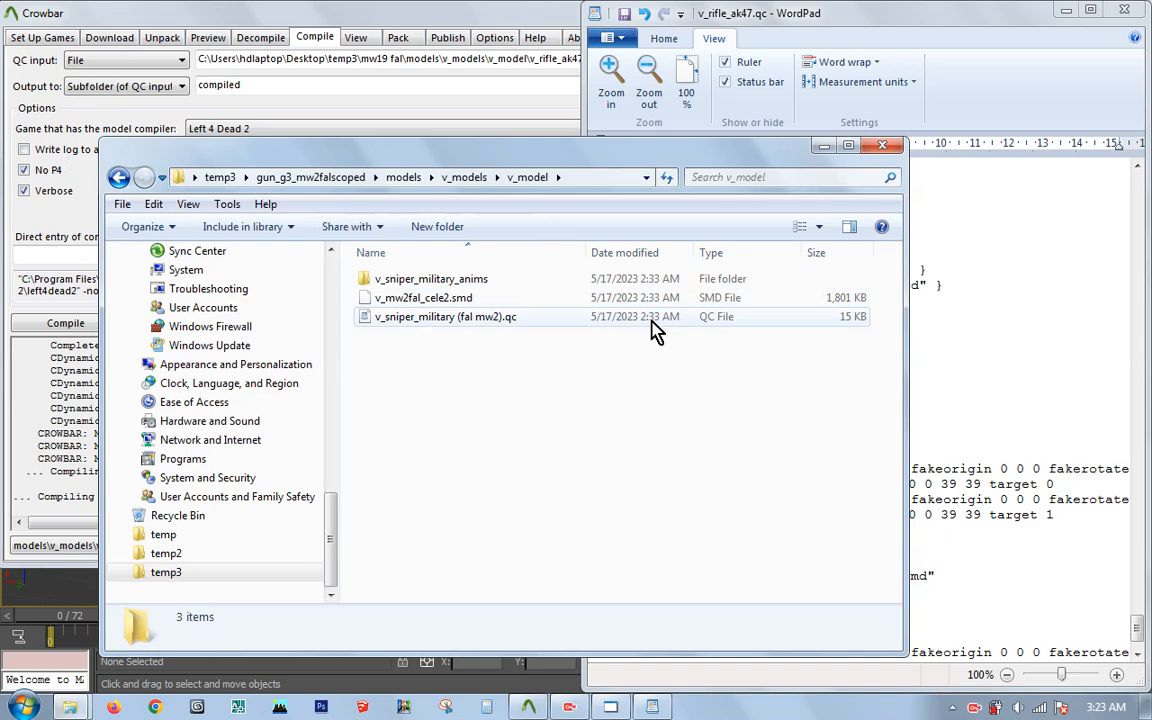
left_click(119, 178)
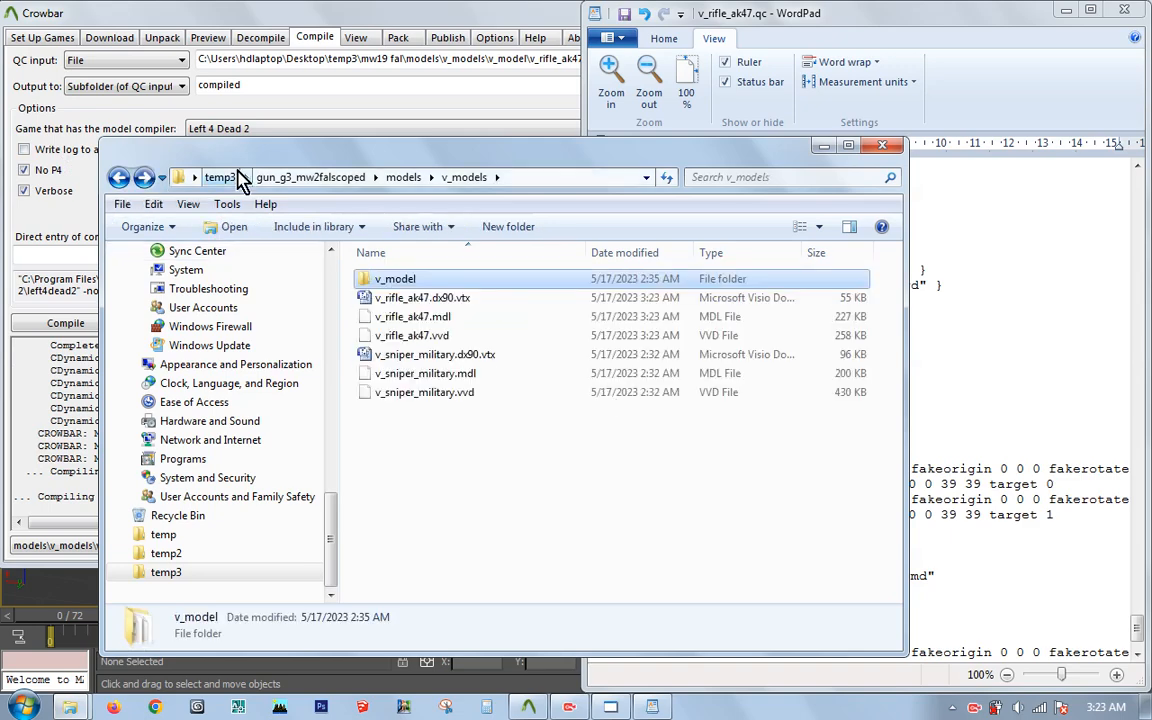
left_click(404, 177)
left_click(345, 178)
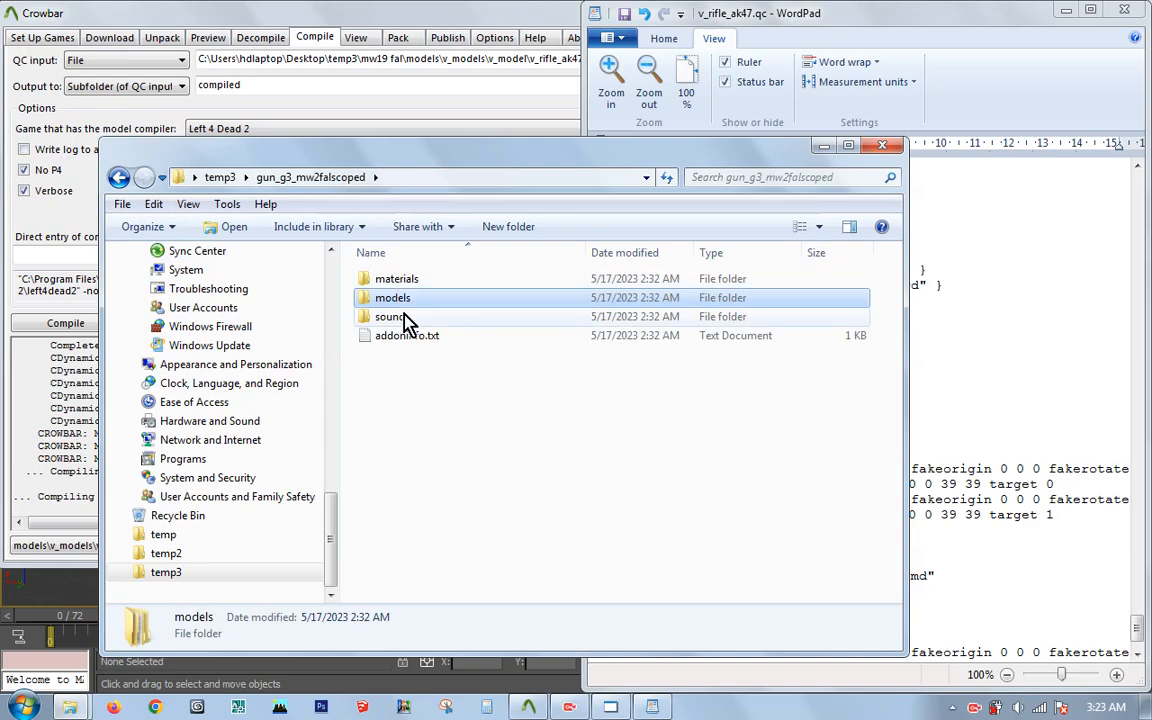
double_click(410, 317)
double_click(408, 283)
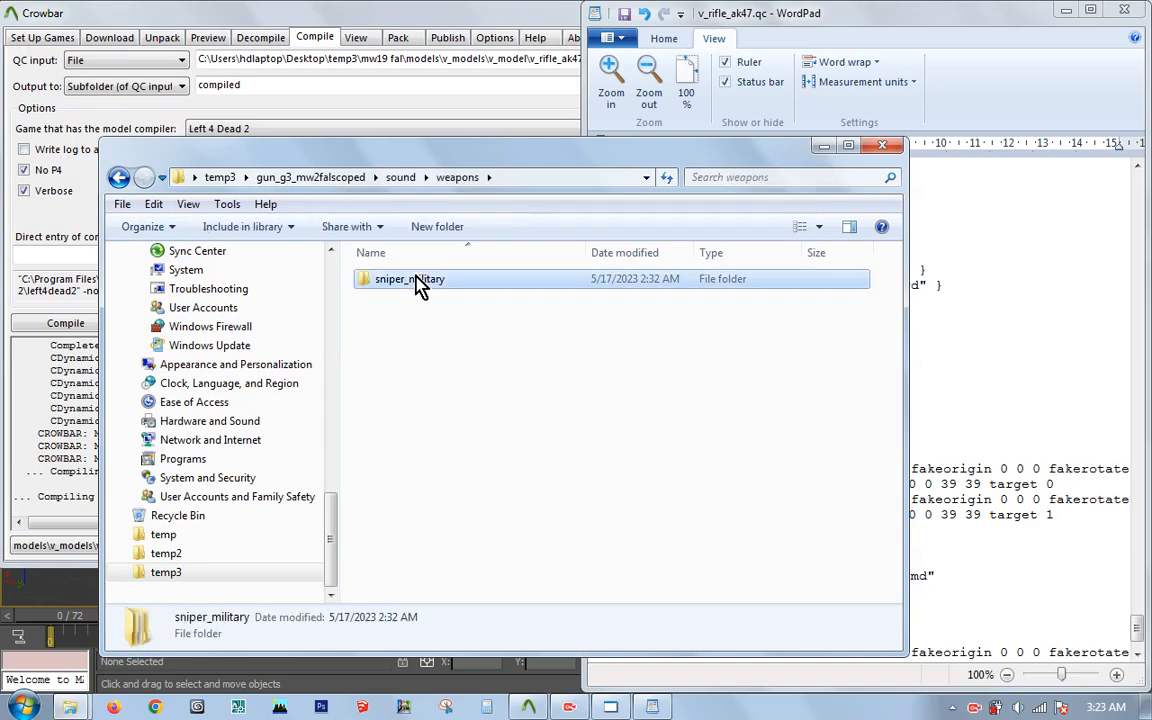
double_click(415, 285)
Step: Copy the sound folder from mw19 fal and merge it into gun_g3_mw2falscoped
left_click(222, 178)
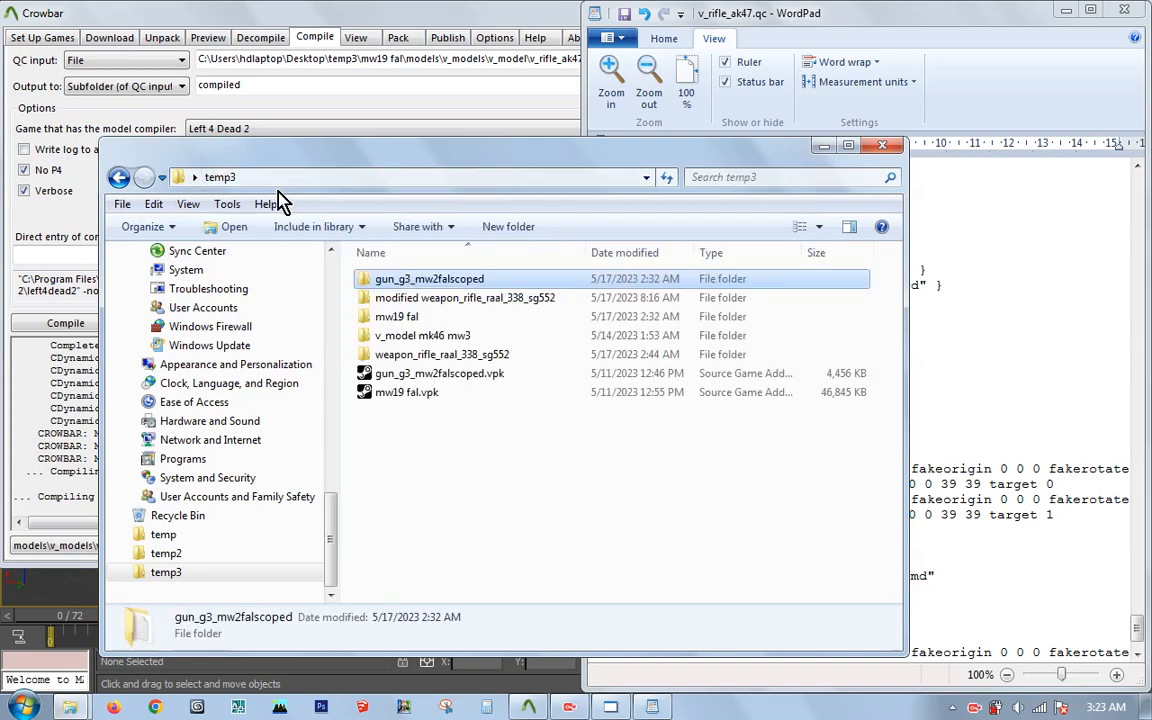
left_click(455, 335)
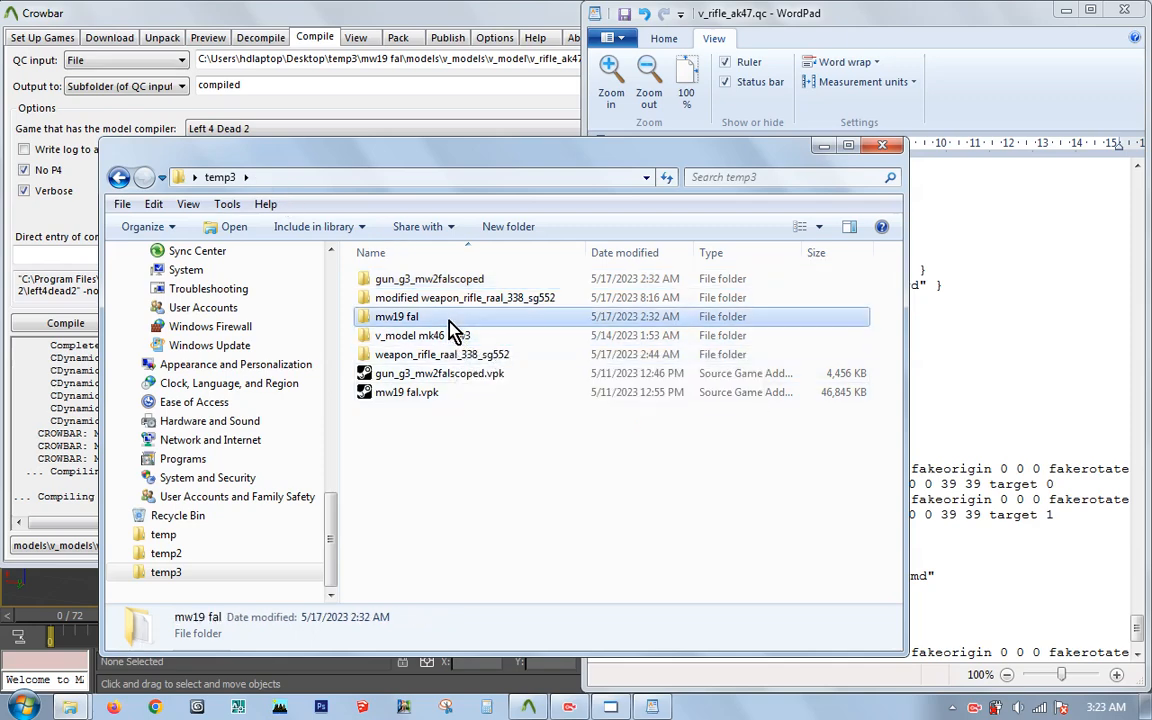
double_click(455, 318)
left_click(437, 329)
left_click(222, 177)
double_click(429, 279)
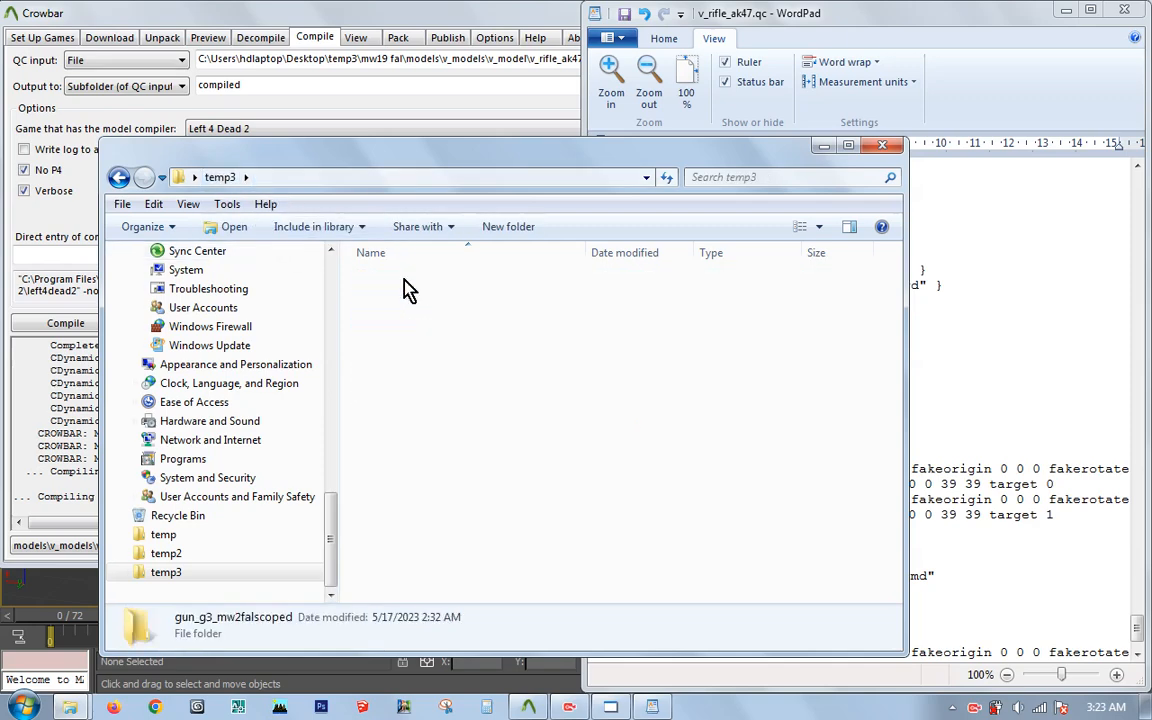
key("ctrl+v")
left_click(648, 533)
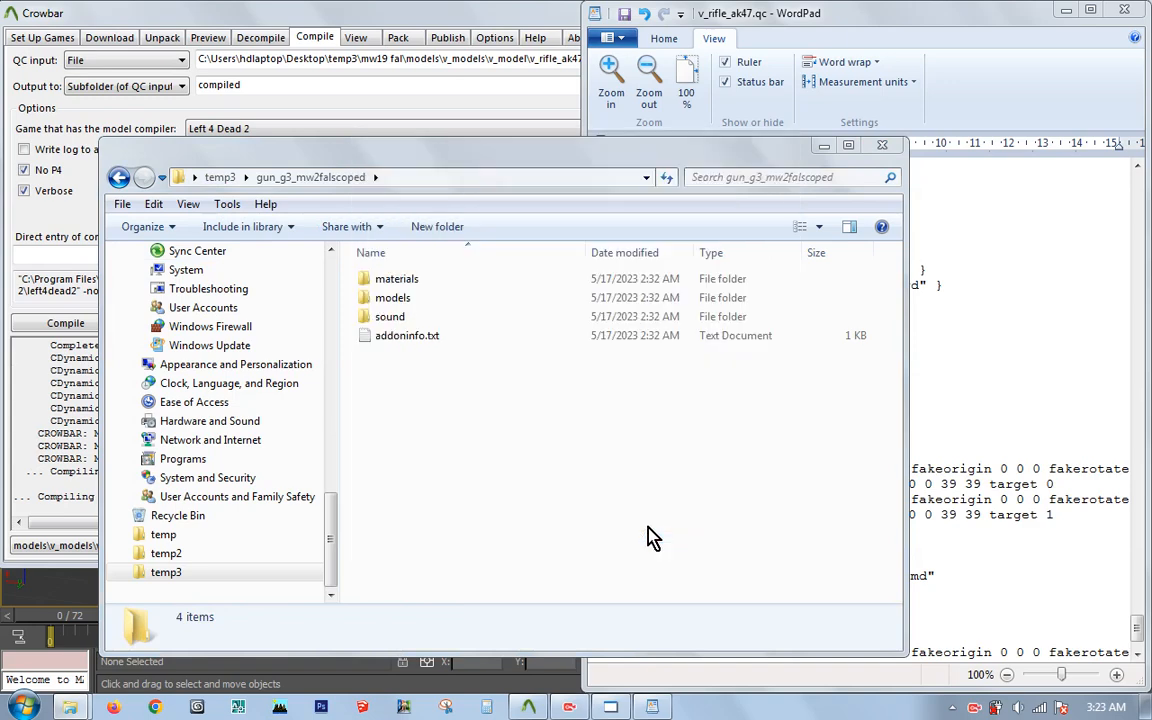
Step: Decompile w_sniper_military.mdl from gun_g3_mw2falscoped's models\w_models\weapons folder with Crowbar
double_click(432, 281)
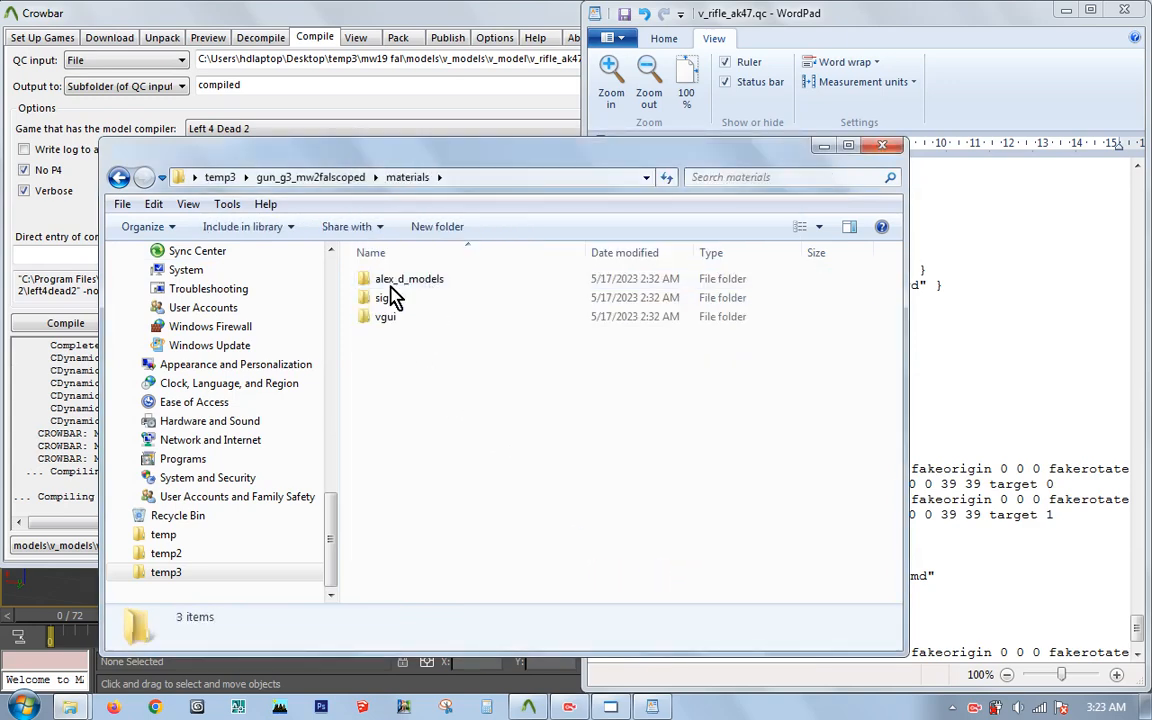
left_click(310, 177)
left_click(398, 297)
double_click(398, 297)
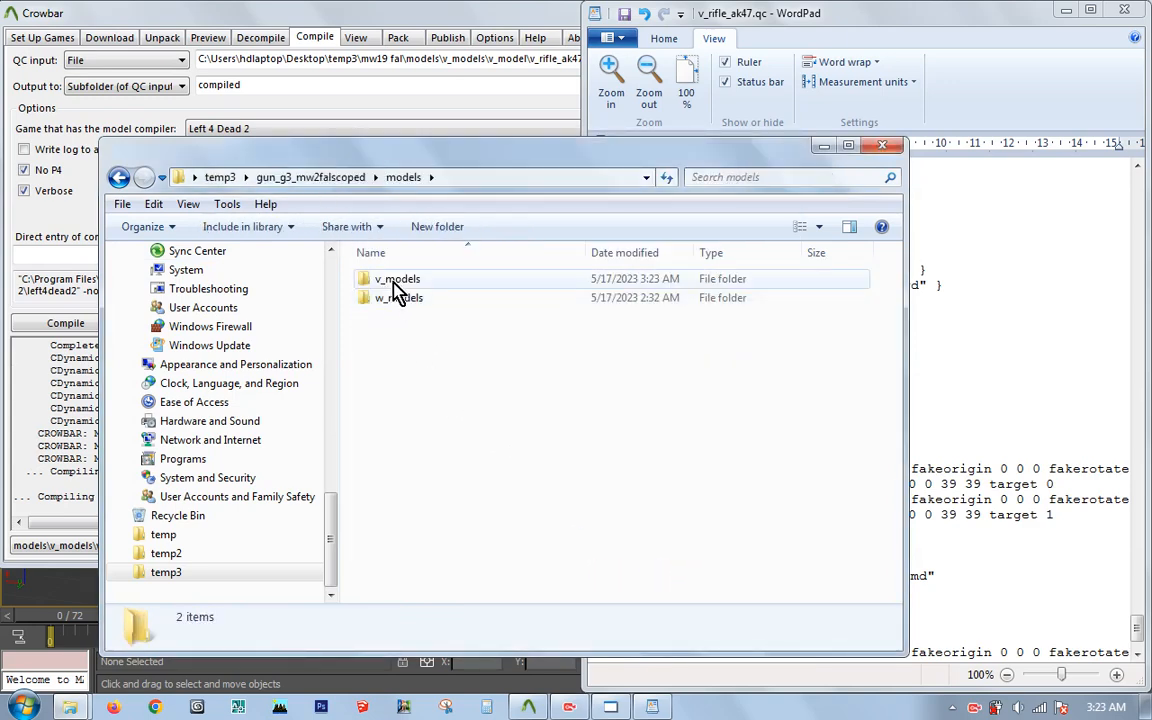
double_click(398, 297)
double_click(405, 281)
left_click_drag(457, 163, 664, 158)
left_click(260, 37)
left_click(675, 295)
left_click_drag(675, 295, 150, 405)
left_click(63, 341)
left_click(920, 475)
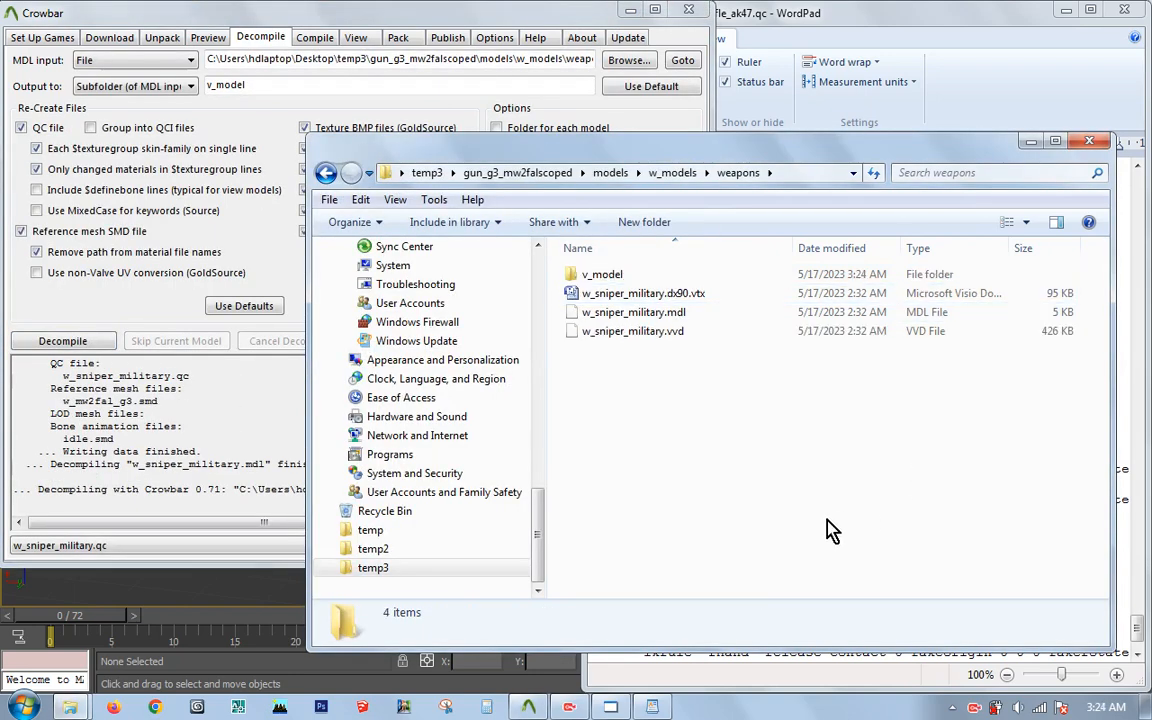
Step: Open the decompiled w_sniper_military.qc and change the model file name in its $modelname line to w_rifle_ak47
double_click(680, 276)
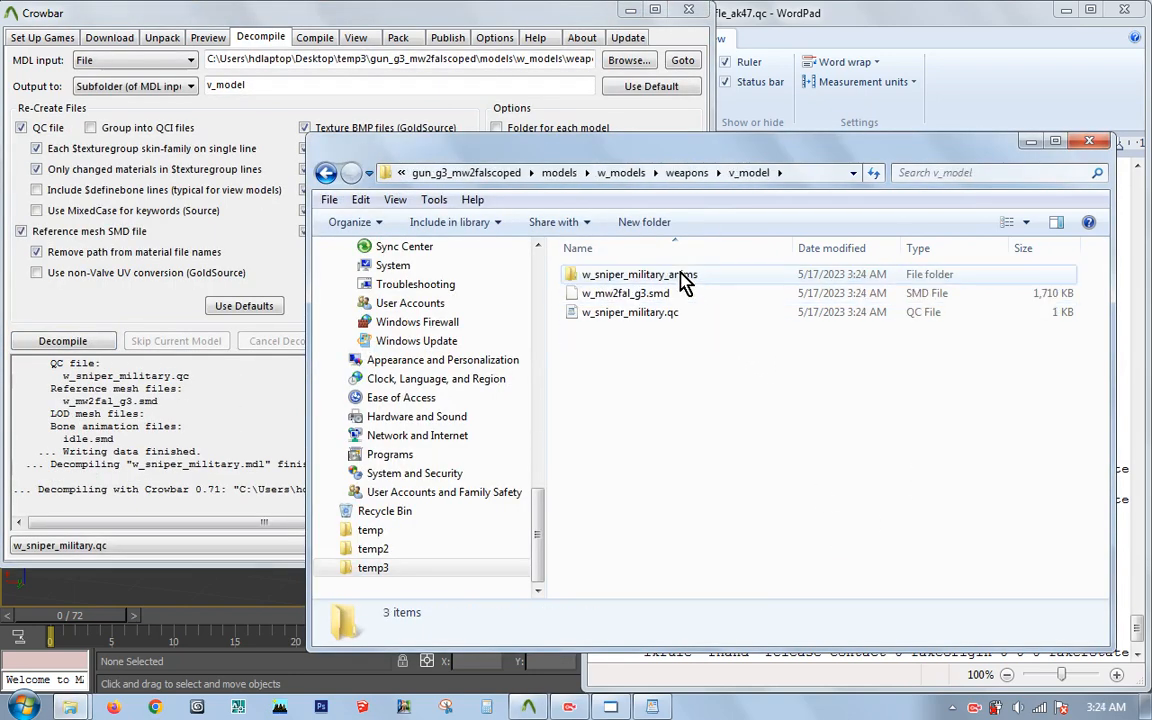
double_click(663, 313)
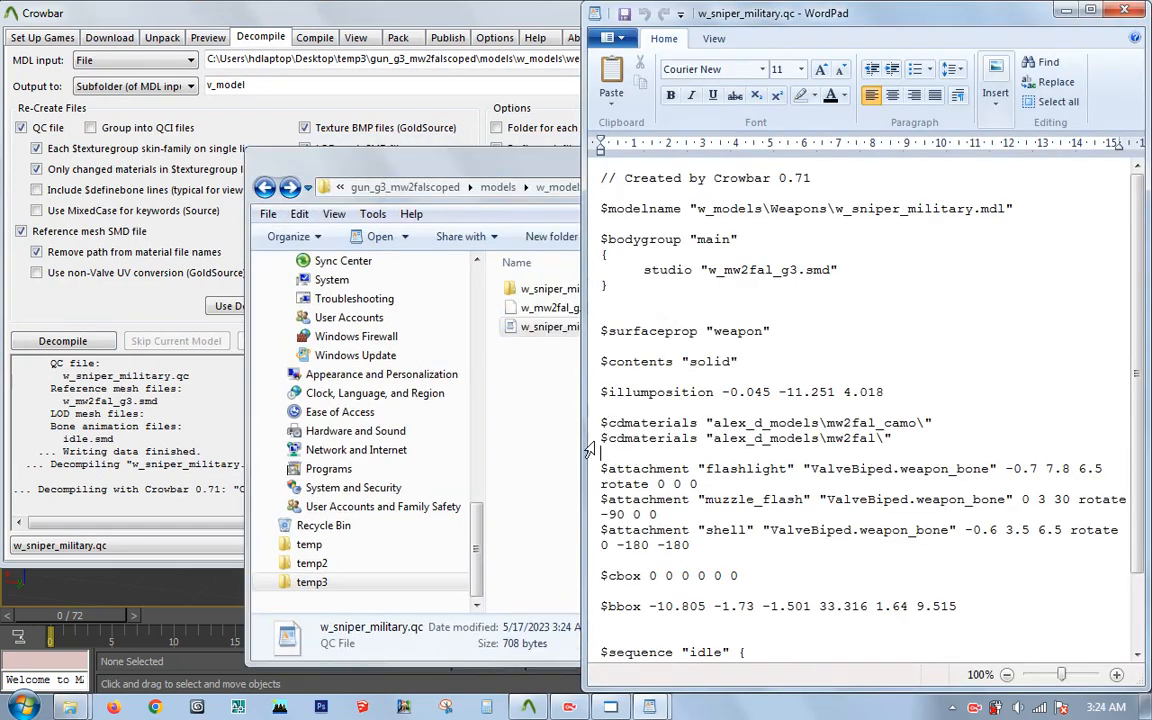
left_click_drag(589, 429, 597, 452)
left_click(748, 512)
left_click_drag(971, 214, 838, 210)
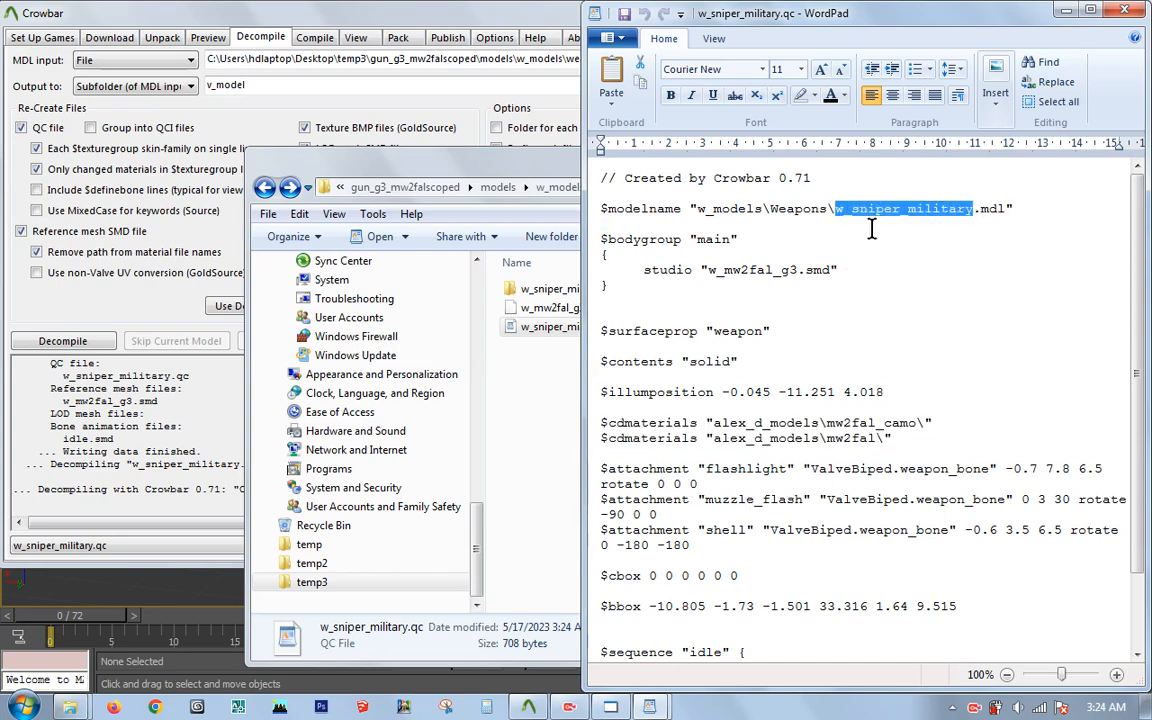
type("w_rifle_ak47")
Step: Delete the $illumposition line from w_sniper_military.qc, then save and close the file
scroll(823, 370, "down", 1)
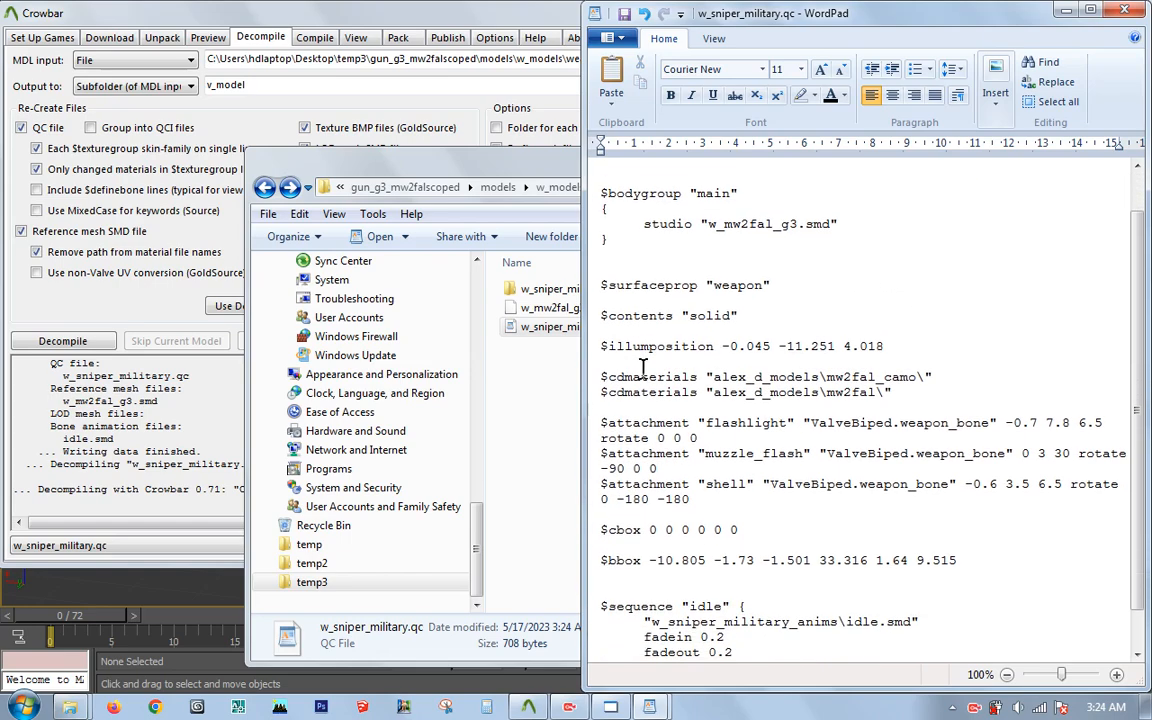
left_click(595, 349)
key("BackSpace")
scroll(949, 362, "down", 1)
scroll(920, 382, "up", 1)
left_click(893, 399)
scroll(907, 414, "down", 1)
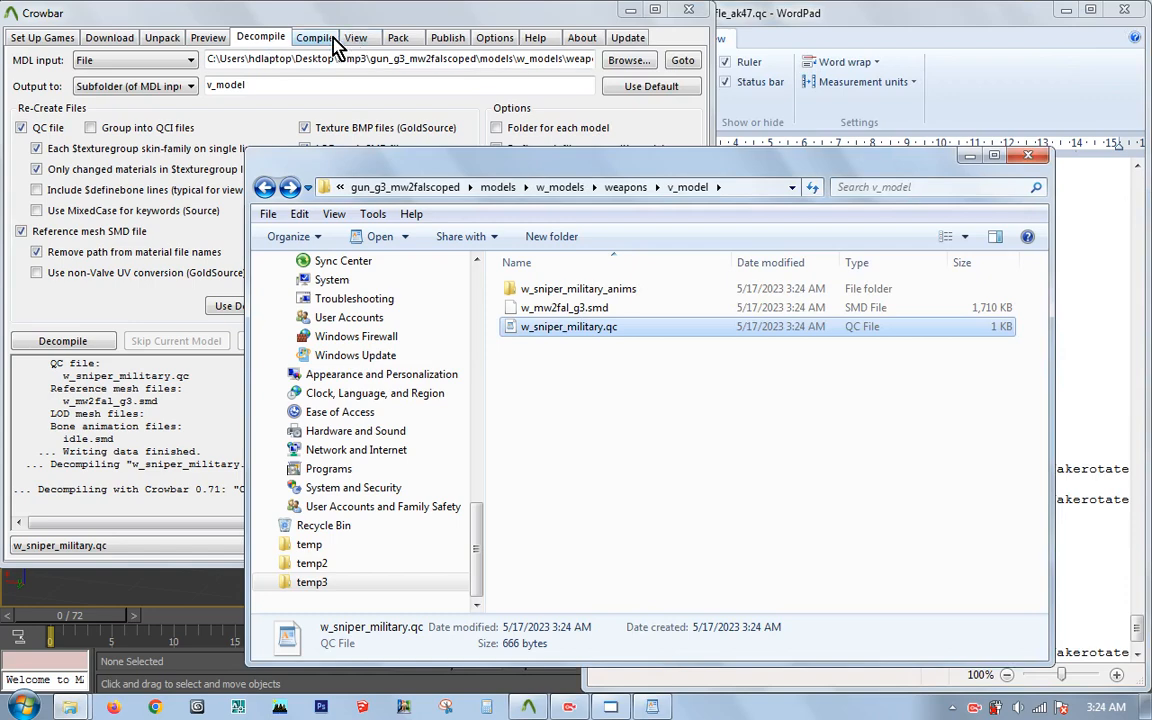
Step: Compile the edited w_sniper_military.qc in Crowbar
left_click(316, 37)
left_click_drag(562, 323, 164, 350)
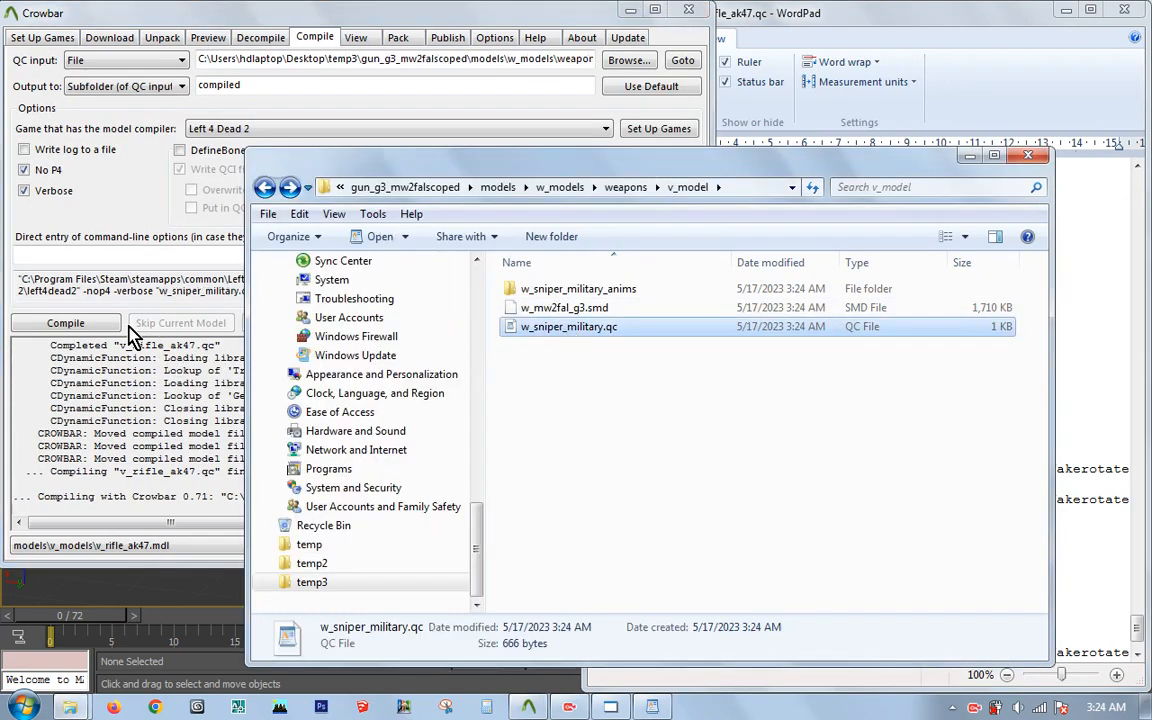
left_click(104, 324)
left_click(908, 392)
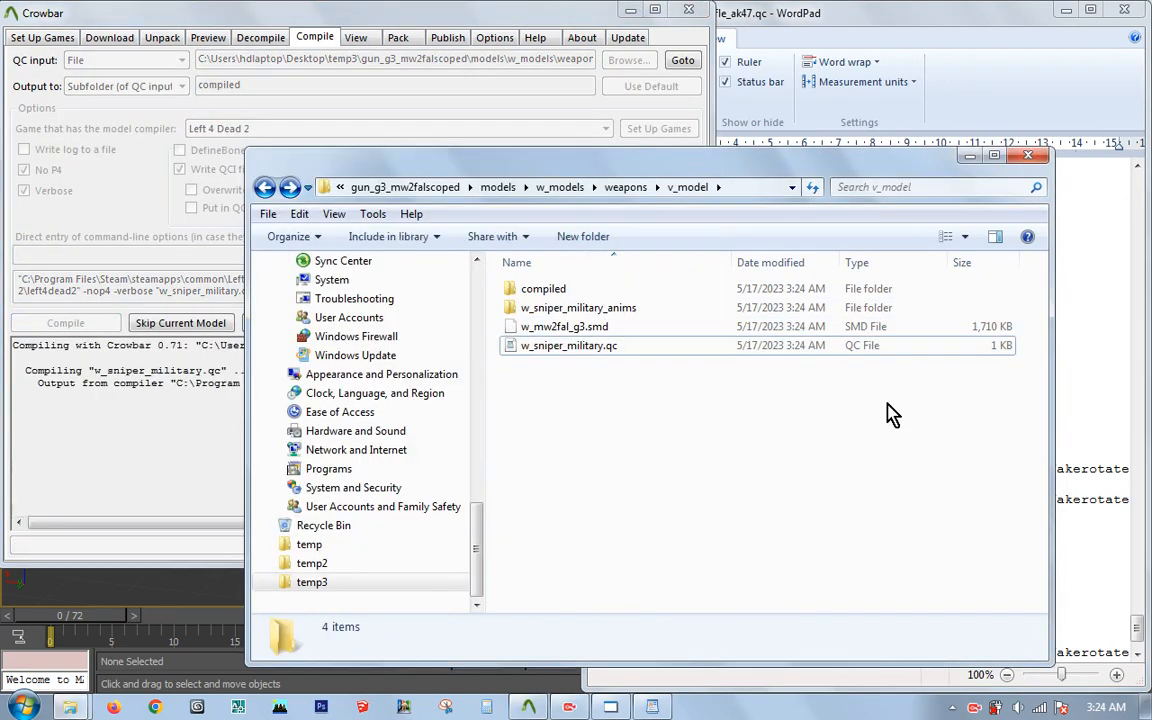
Step: Copy the models folder from the new compiled folder and merge it into temp3\gun_g3_mw2falscoped
left_click(645, 292)
double_click(645, 292)
left_click(645, 292)
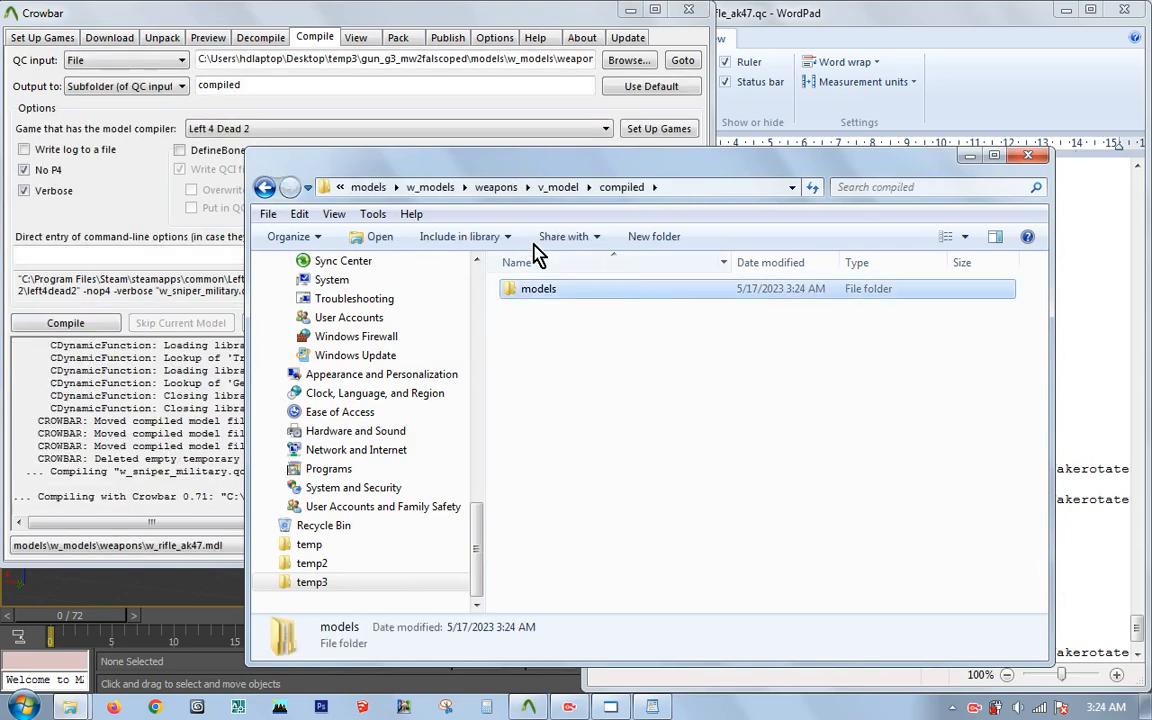
left_click(367, 187)
left_click(456, 188)
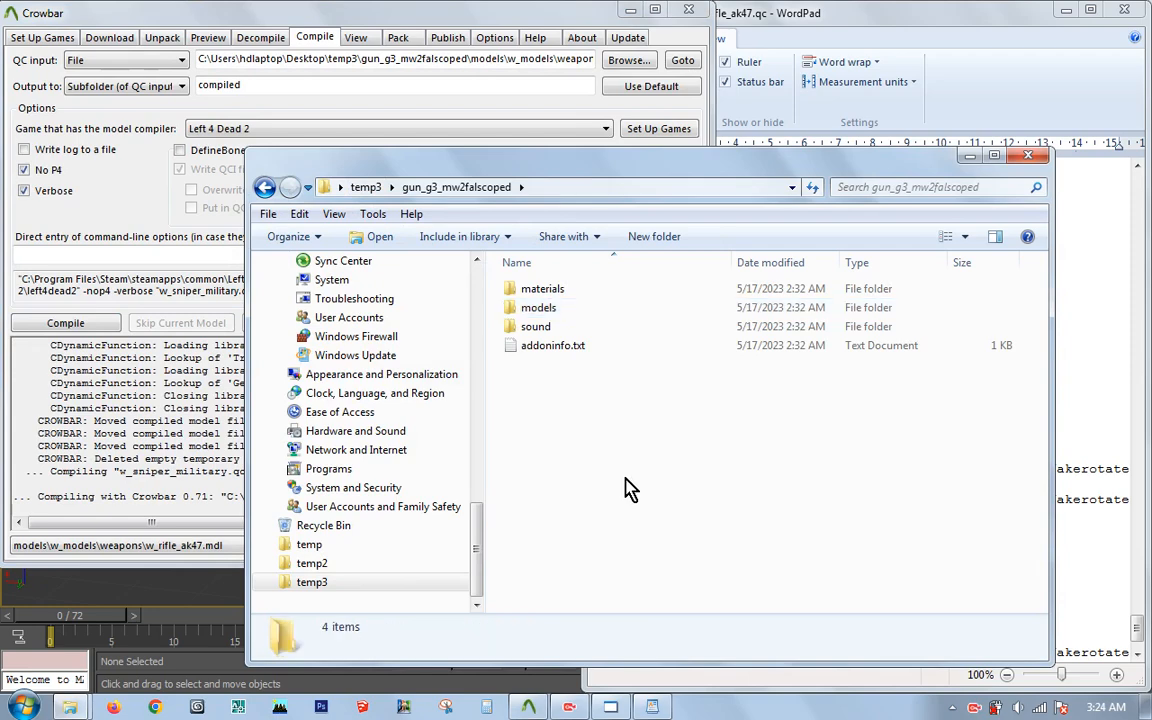
key("ctrl+v")
left_click(650, 535)
Step: Inspect the contents of gun_g3_mw2falscoped's models\w_models\weapons and models\v_models\v_model folders
left_click(266, 190)
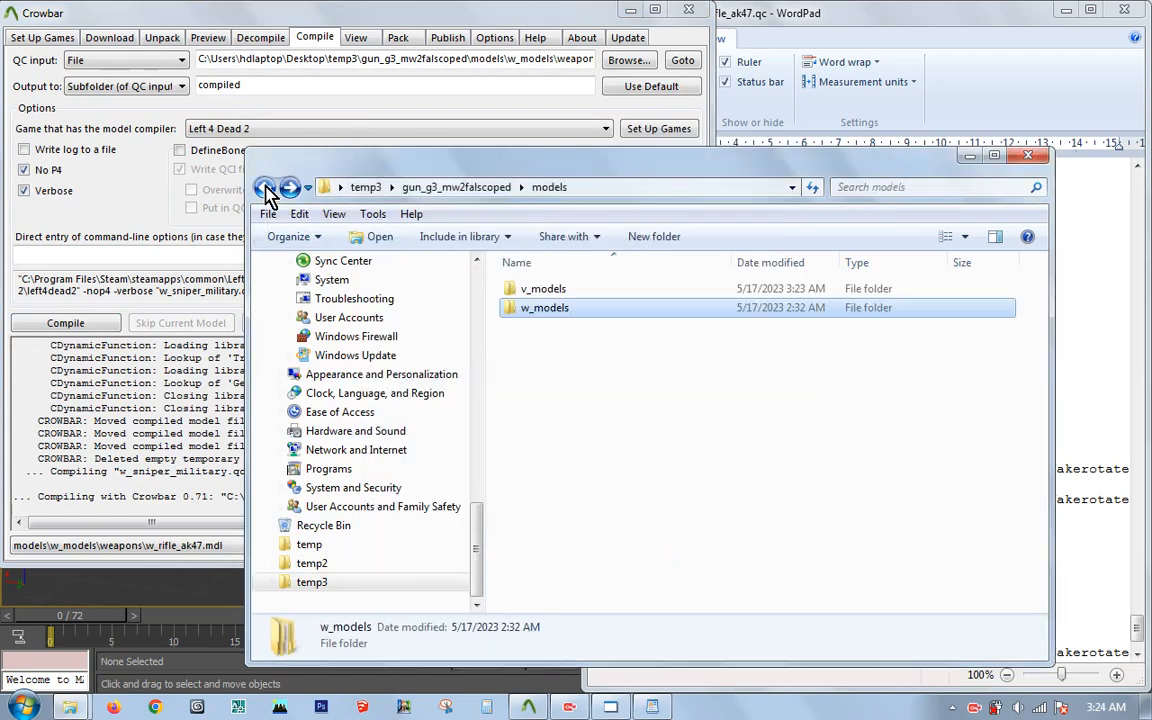
left_click(266, 190)
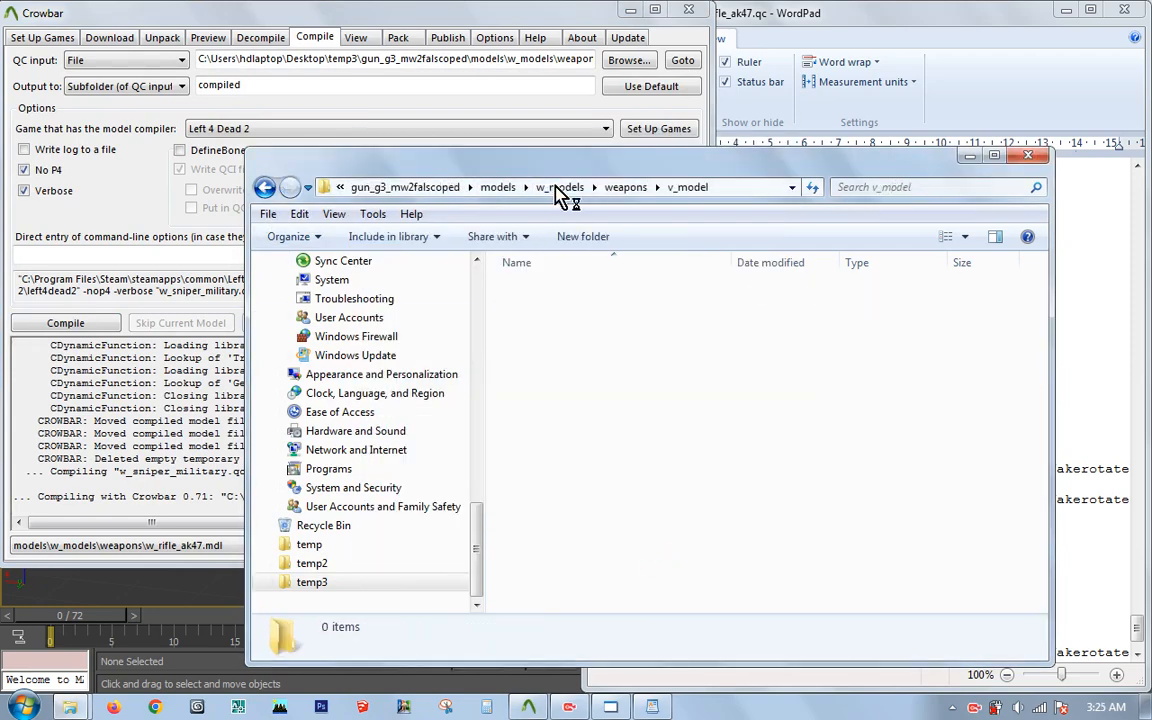
left_click(548, 187)
left_click(640, 187)
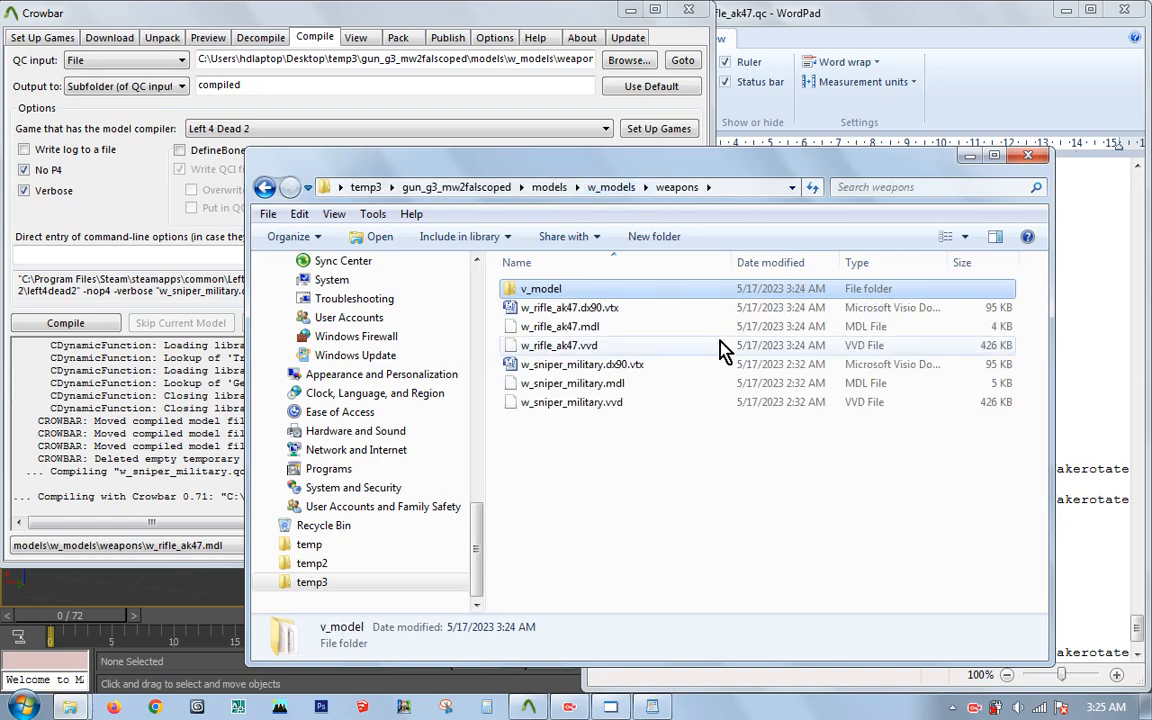
left_click(625, 187)
left_click(478, 194)
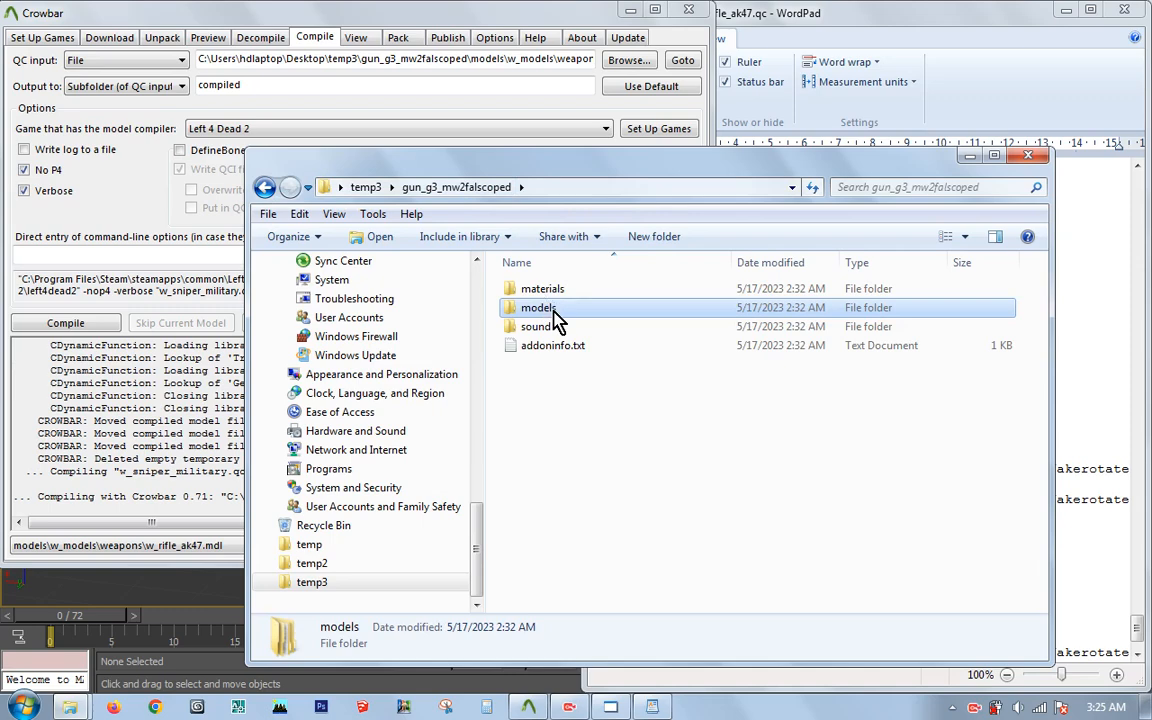
double_click(553, 310)
double_click(545, 290)
double_click(545, 287)
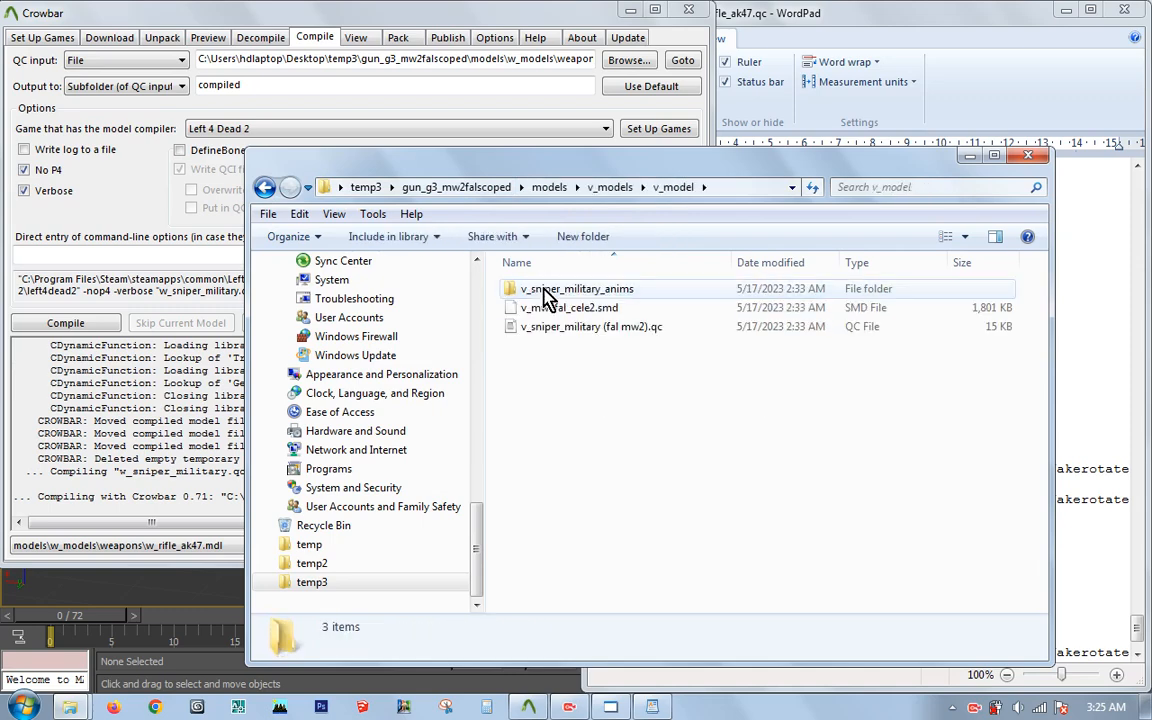
left_click(488, 190)
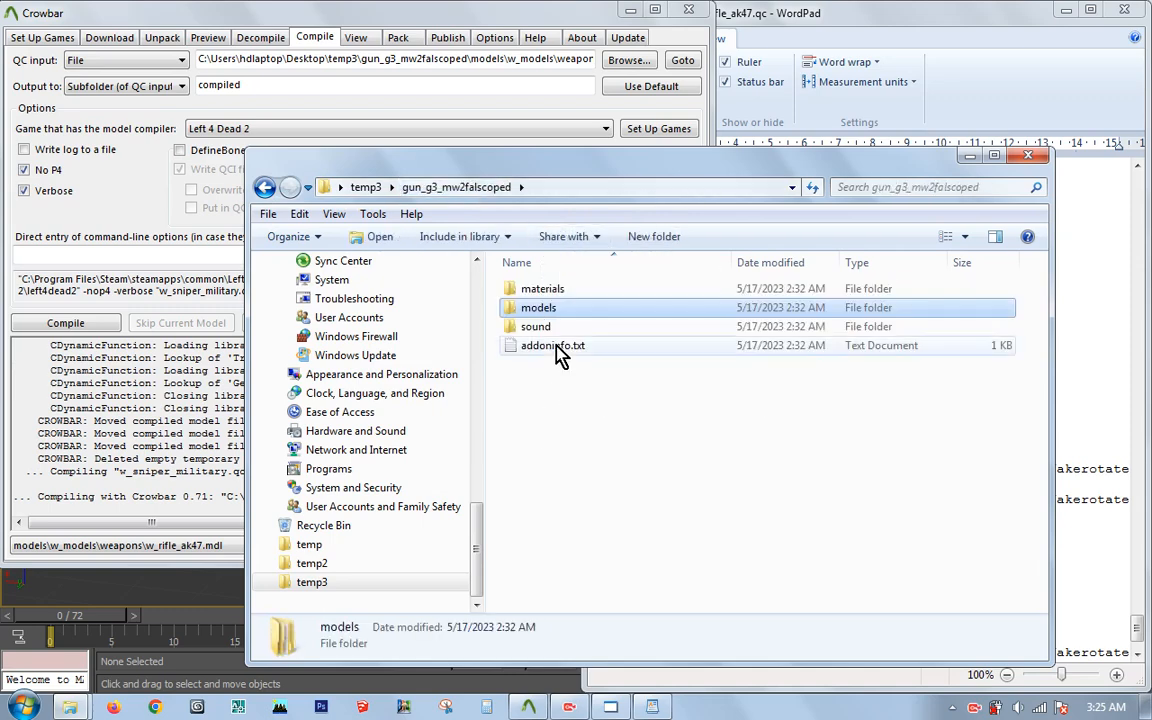
Step: Set the addonTitle in addoninfo.txt to "MW2 FAL Scoped (Military Sniper) + FAL no scope (AK47)"
double_click(555, 422)
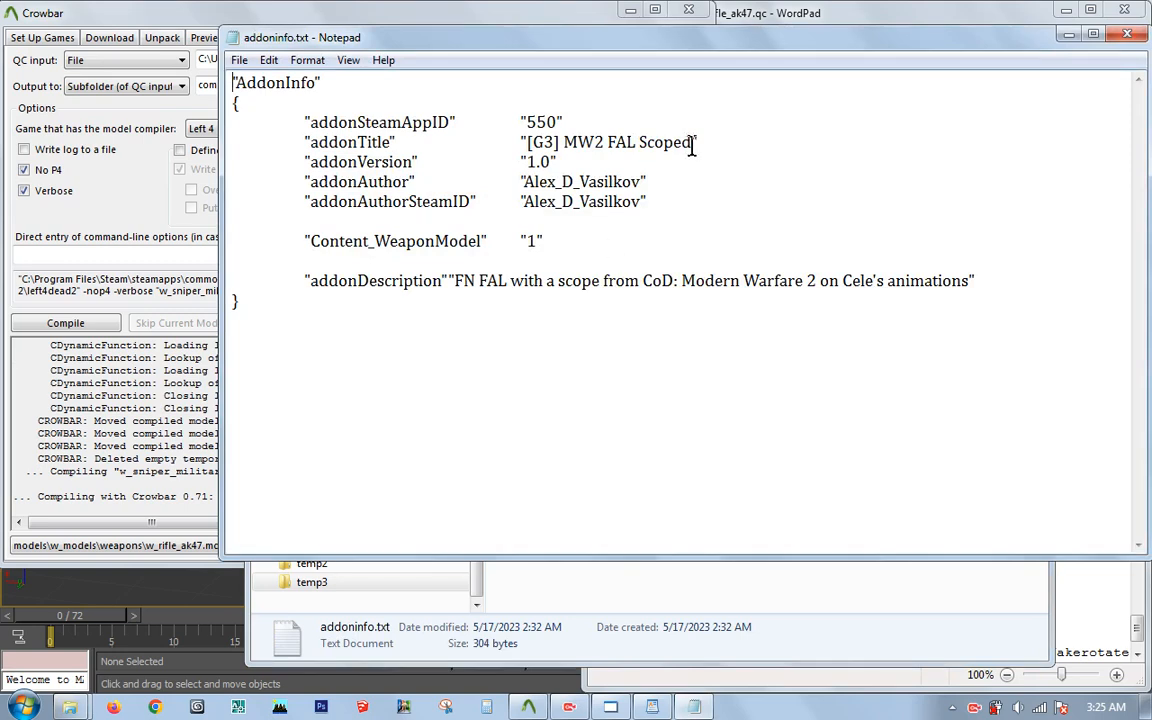
left_click(691, 142)
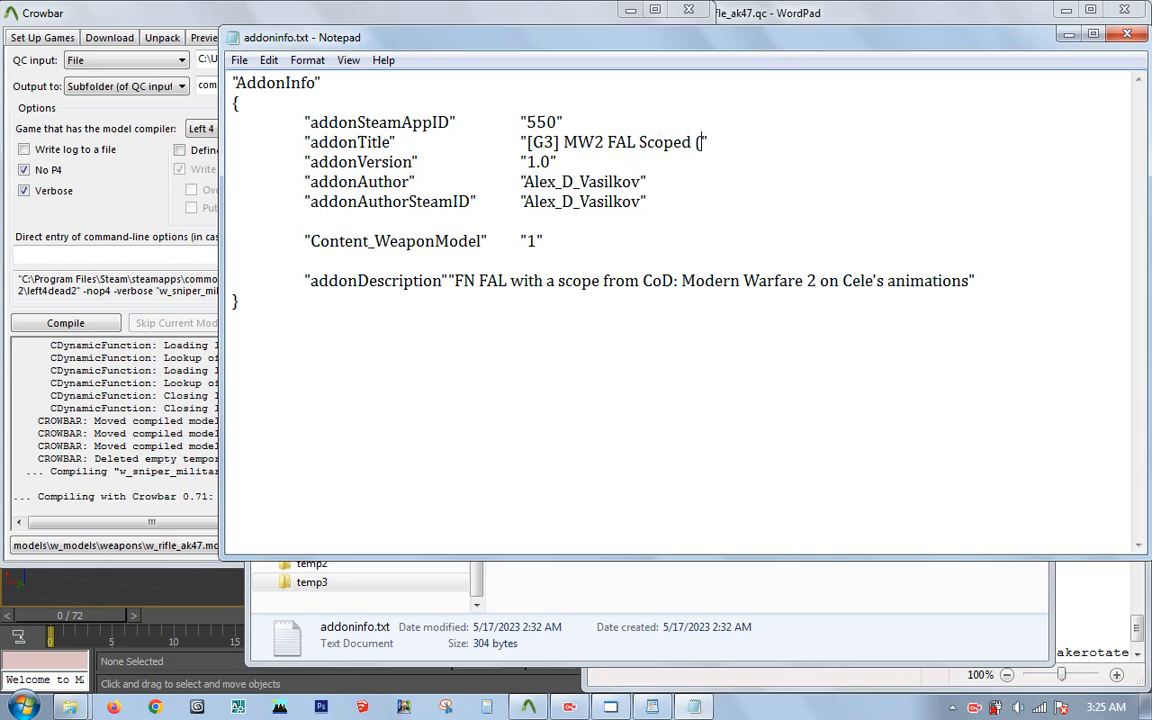
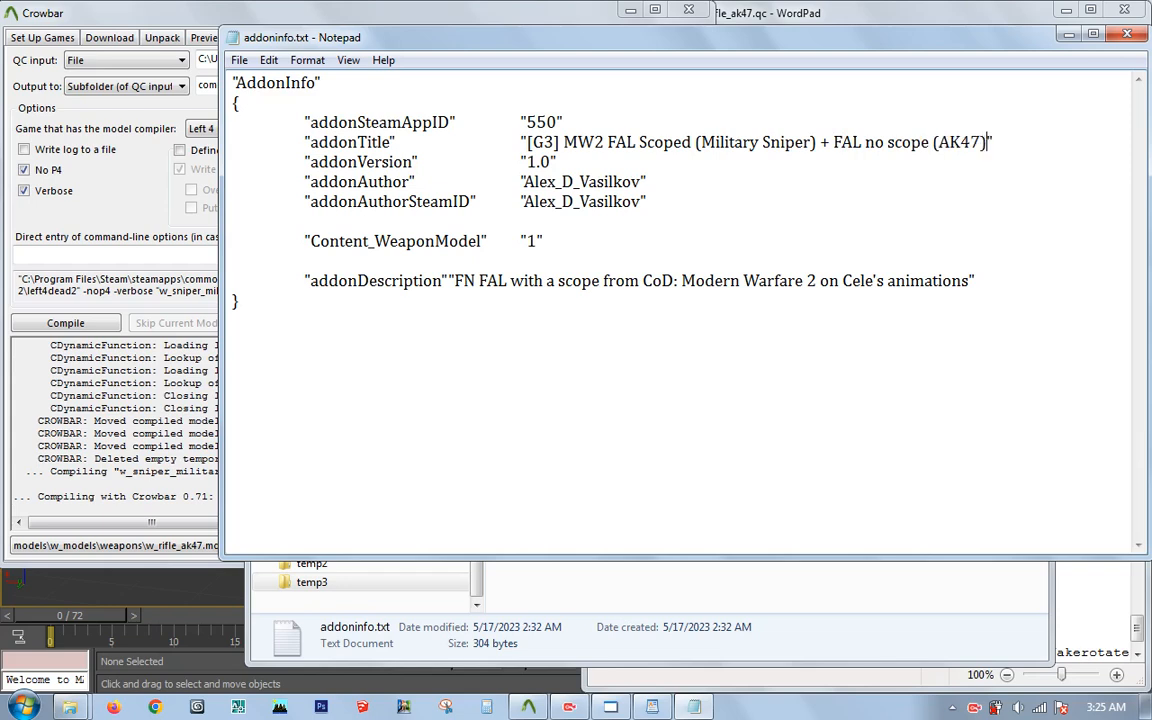
left_click_drag(566, 142, 526, 142)
key("BackSpace")
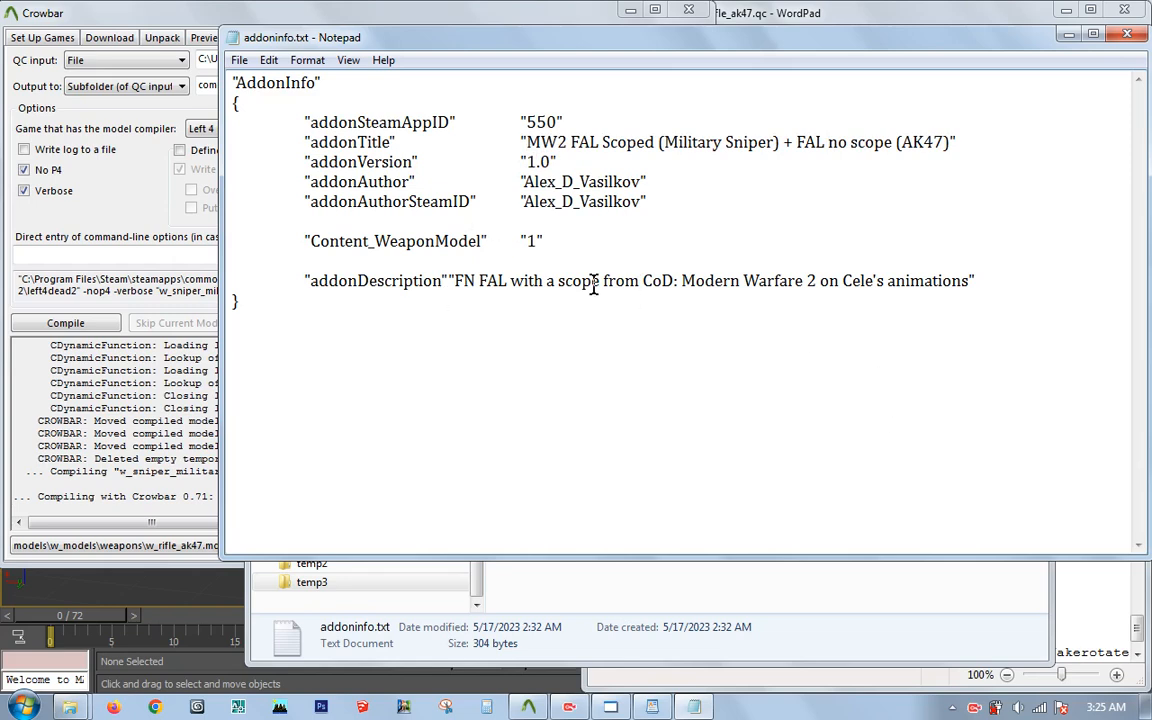
Step: Shorten the addonDescription to "FN FAL with a scope from CoD: Modern Warfare 2.", then save and close addoninfo.txt
left_click_drag(968, 280, 828, 281)
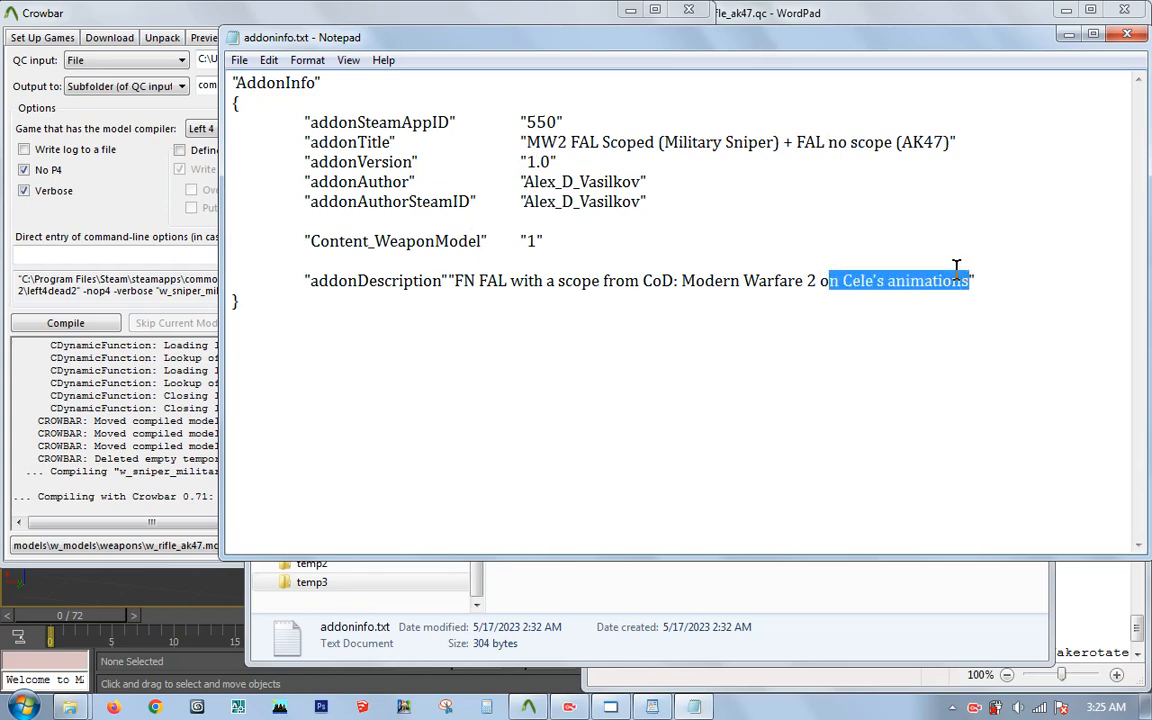
key("BackSpace")
key("BackSpace")
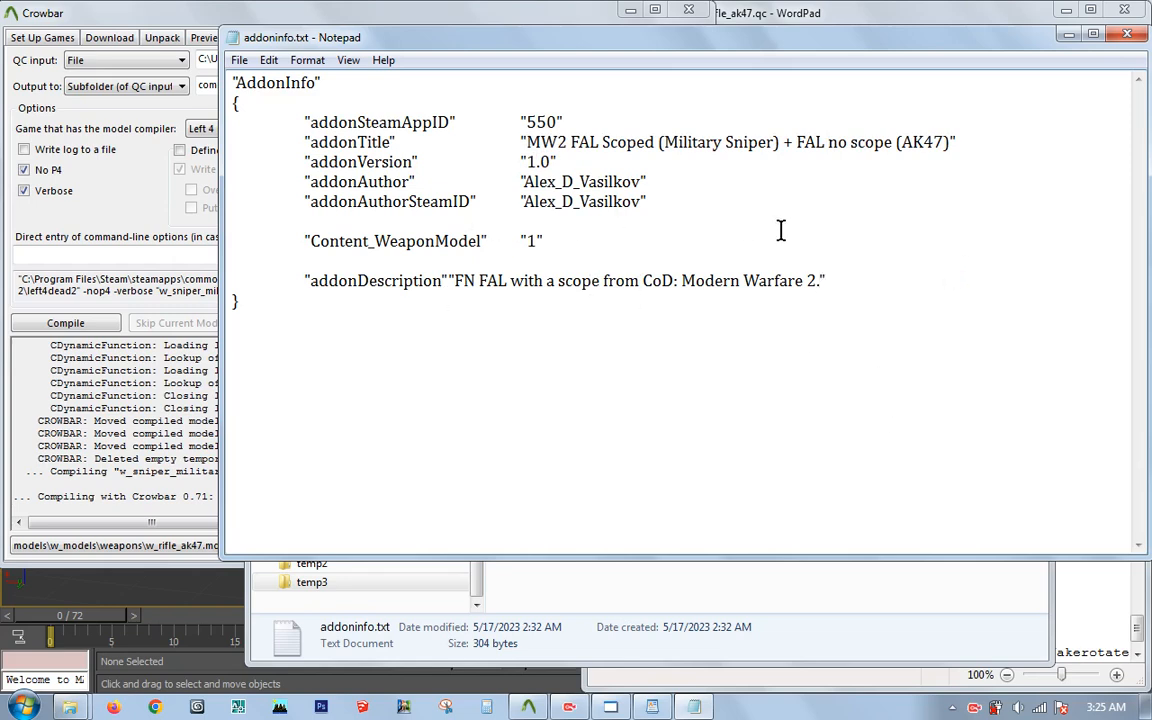
left_click(1128, 37)
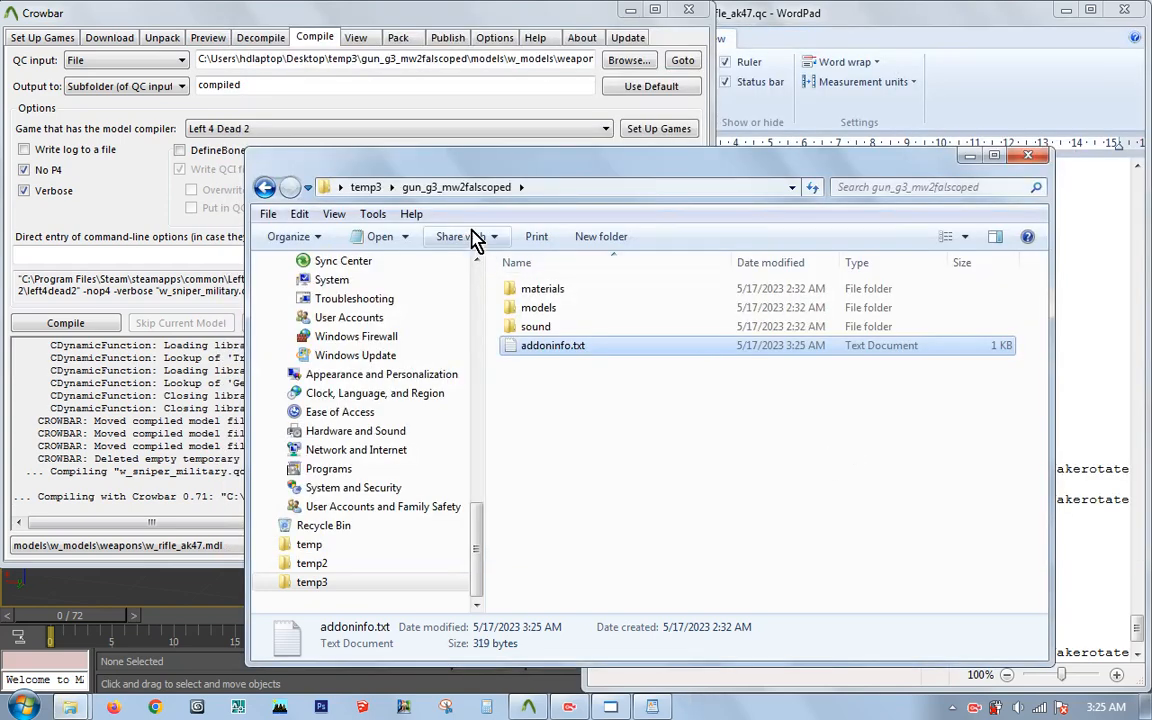
Step: Pack the temp3\gun_g3_mw2falscoped folder into a VPK with Crowbar, outputting to the parent folder
left_click(362, 187)
left_click(398, 37)
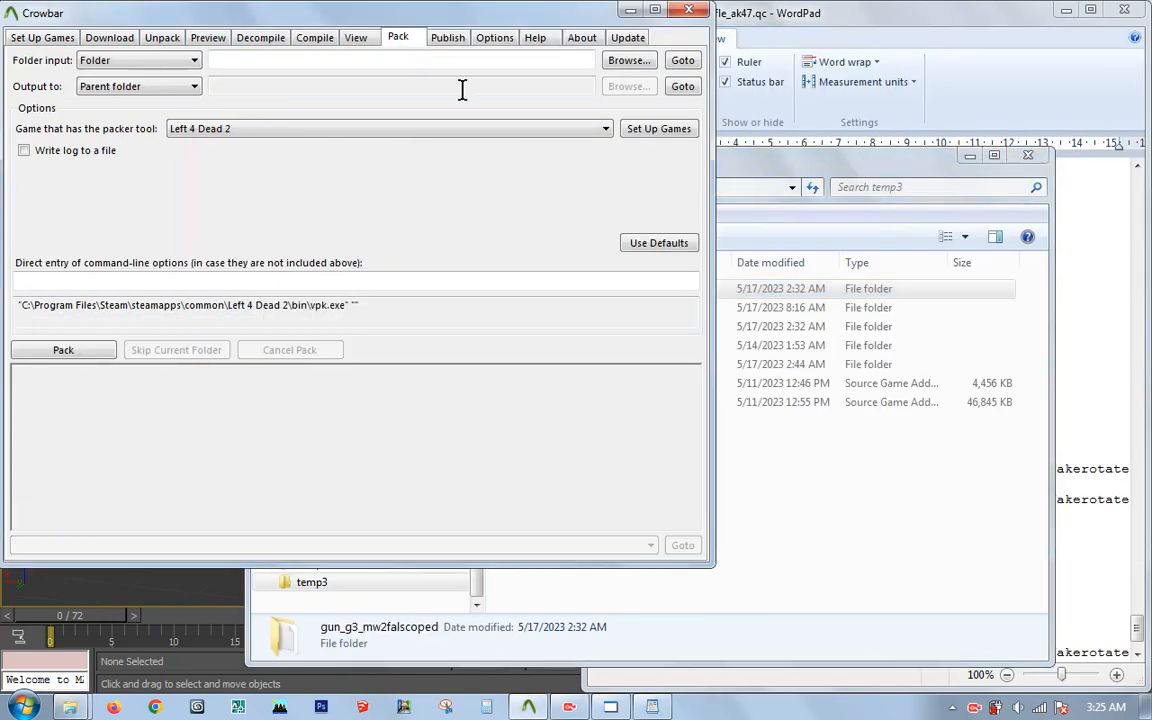
left_click(745, 468)
left_click_drag(557, 292, 180, 410)
left_click(63, 350)
left_click(760, 500)
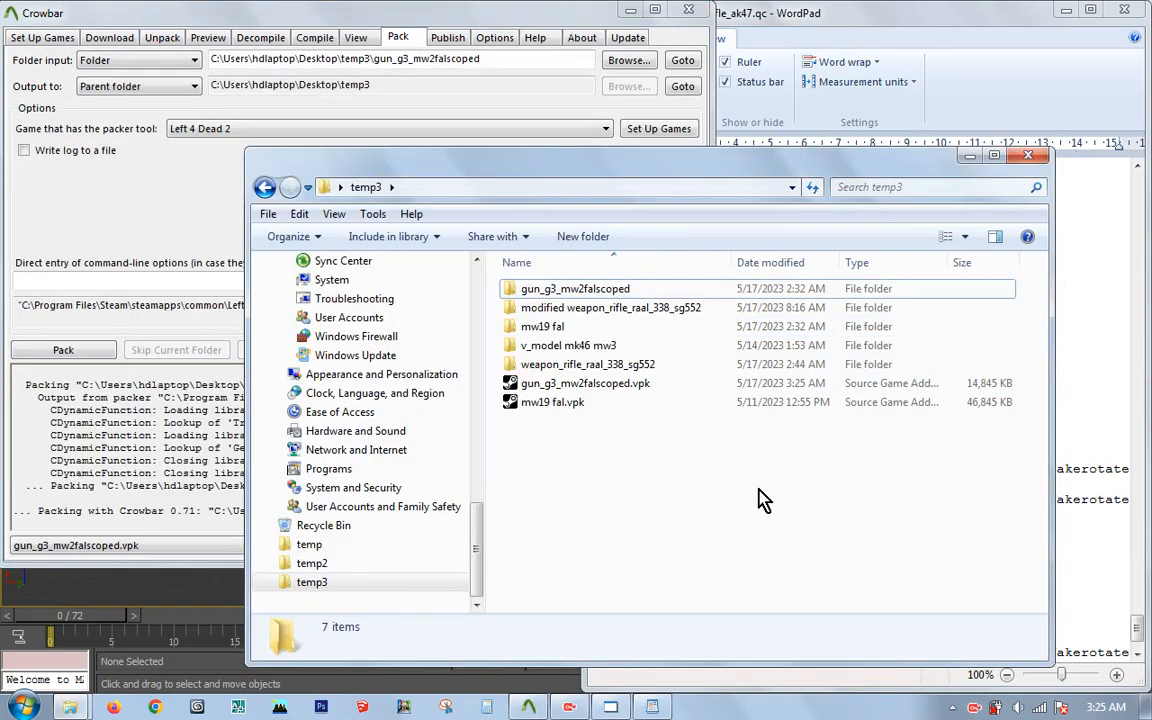
Step: Rename the packed gun_g3_mw2falscoped.vpk as mw2falscoped.vpk
left_click(550, 384)
mouse_move(569, 707)
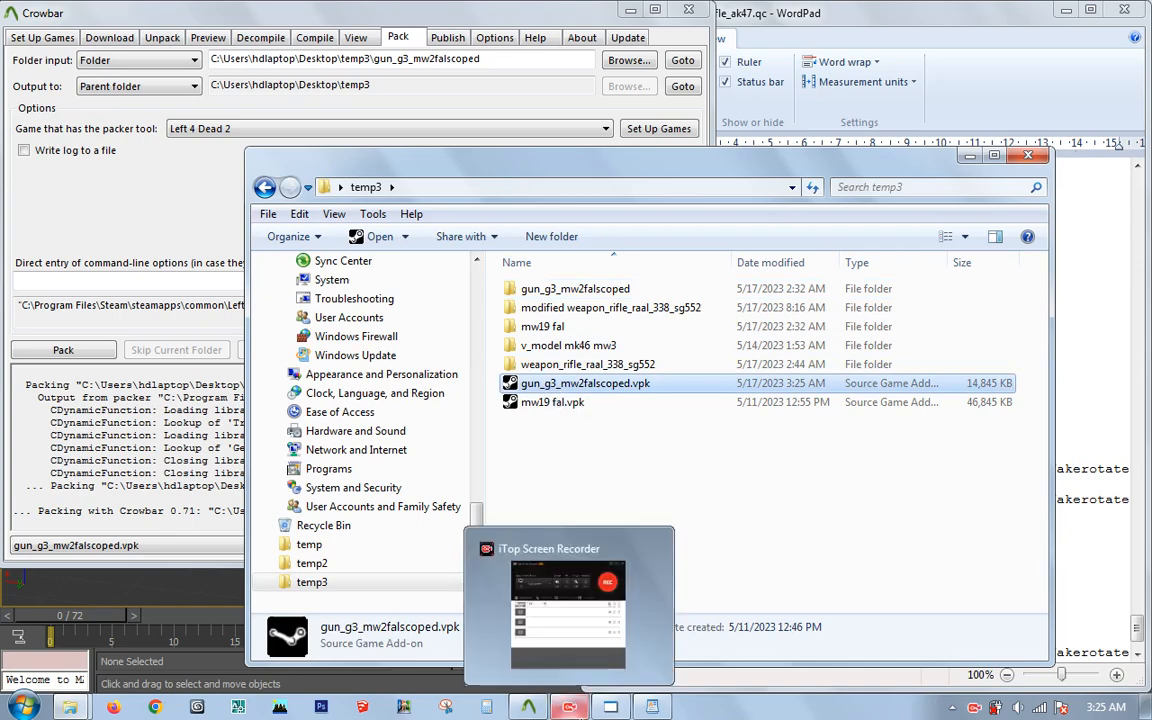
left_click(566, 388)
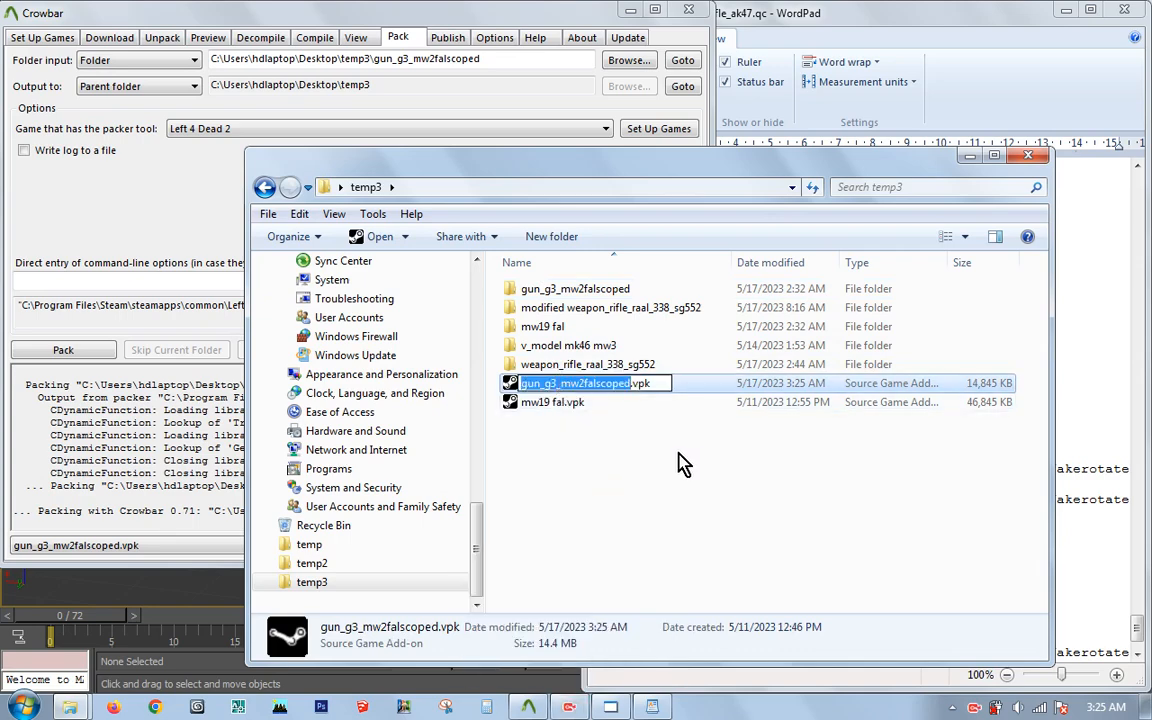
left_click_drag(562, 384, 378, 368)
key("BackSpace")
key("Return")
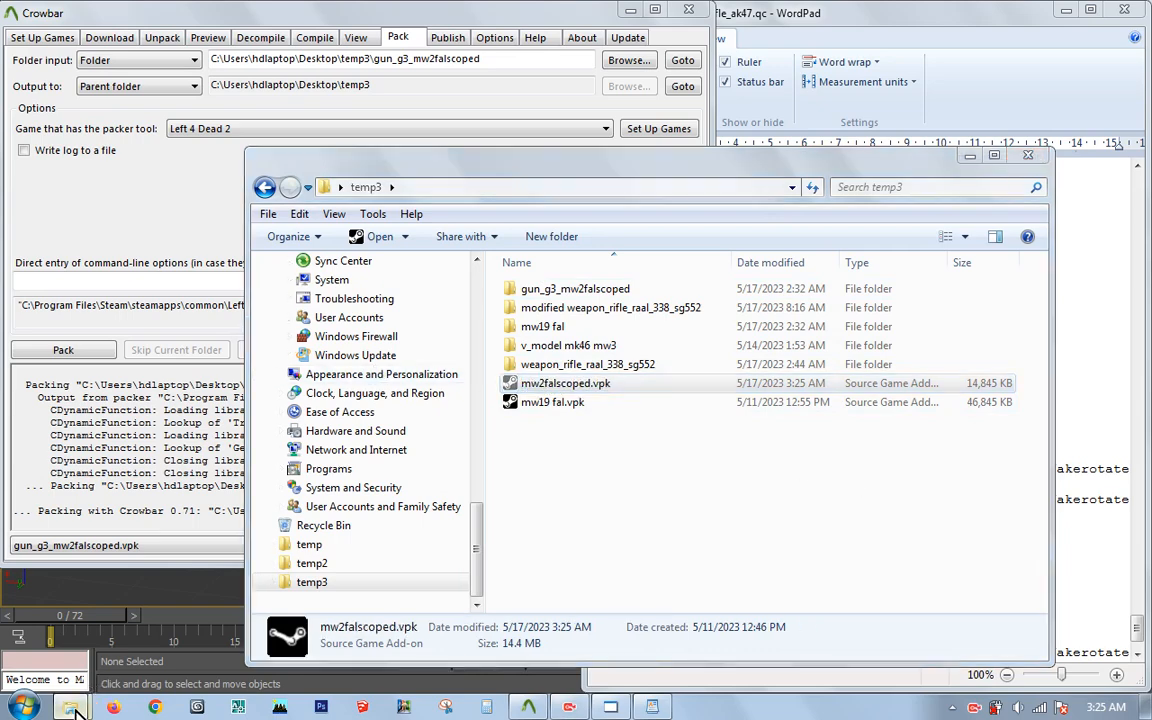
Step: Move mw2falscoped.vpk into the game's Left 4 Dead 2\left4dead2\addons folder
mouse_move(70, 703)
left_click(296, 625)
left_click(474, 390)
double_click(474, 390)
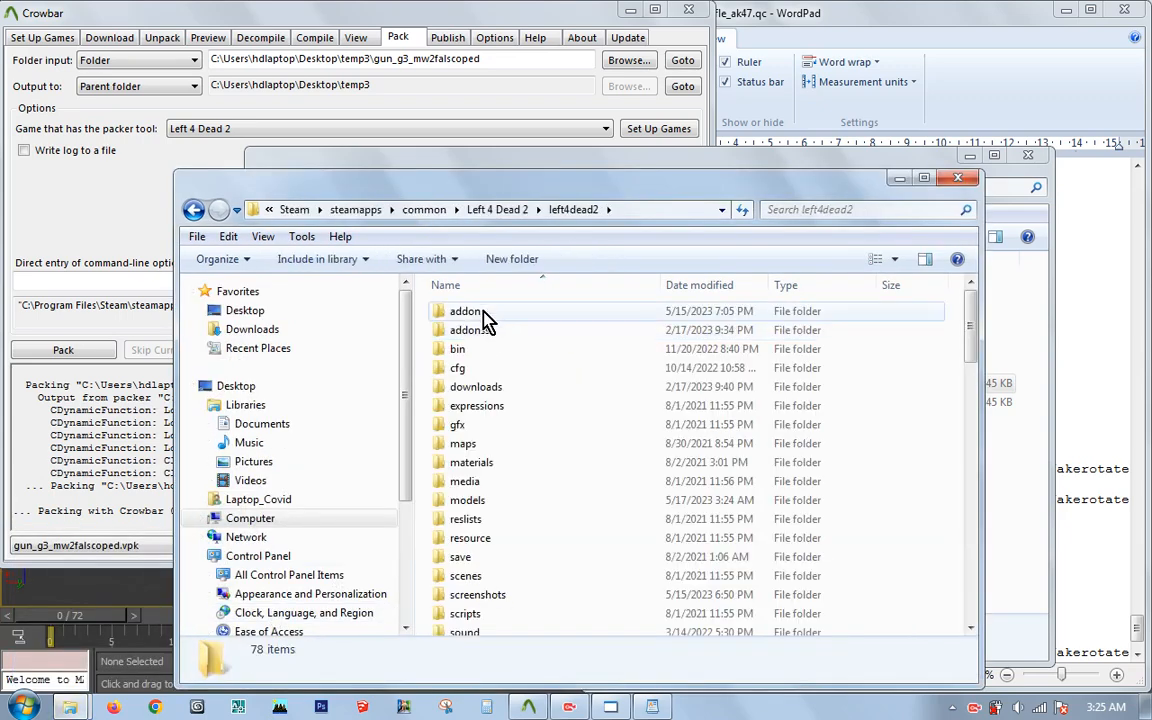
double_click(485, 312)
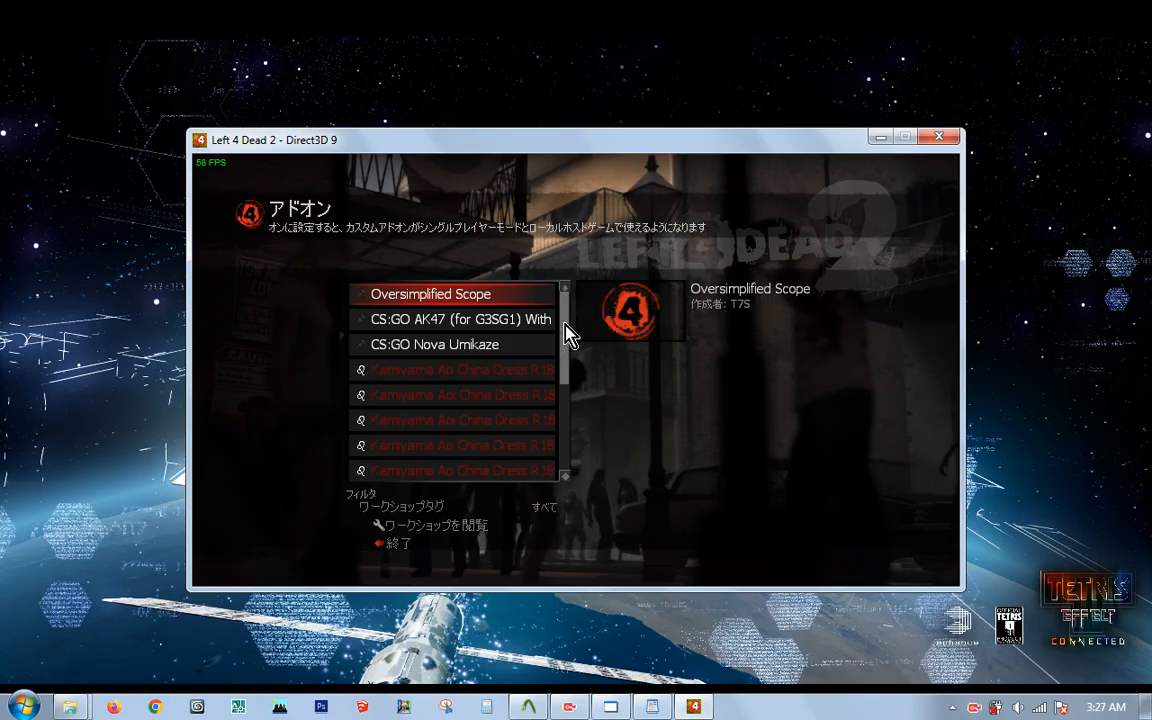
Step: Select the MW2 FAL Scoped add-on in Left 4 Dead 2's add-on list and load the curling_stadium map through the console
left_click_drag(566, 334, 558, 436)
left_click(540, 468)
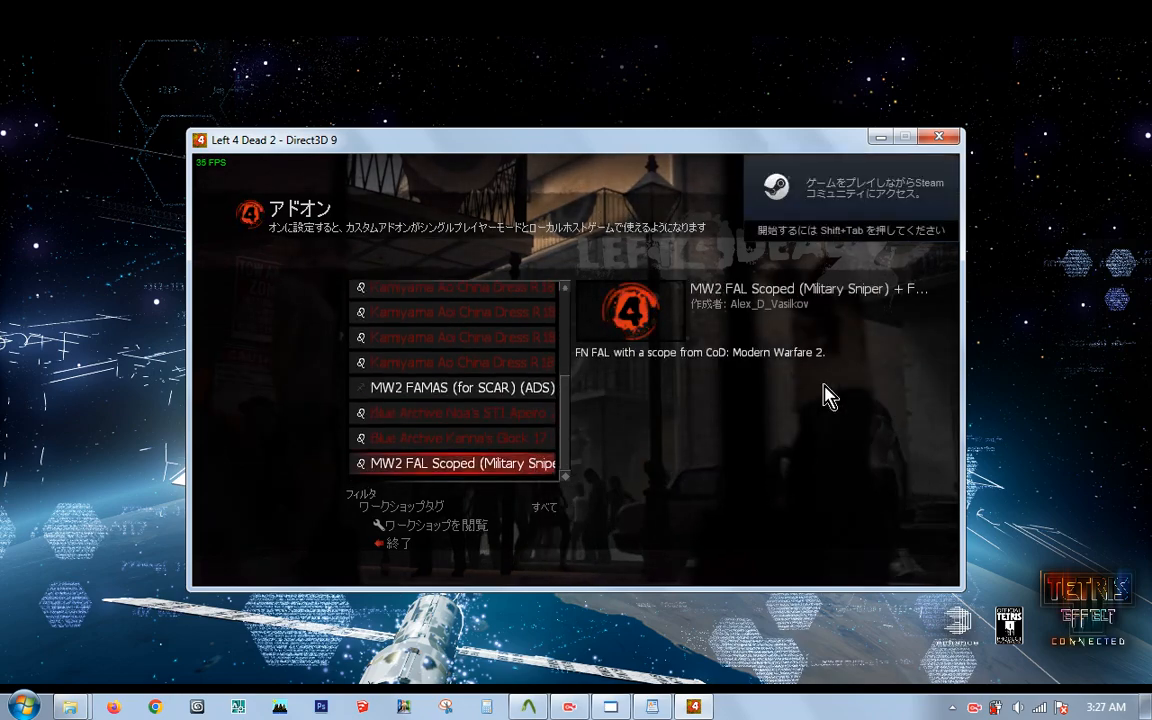
key("grave")
type("map sta")
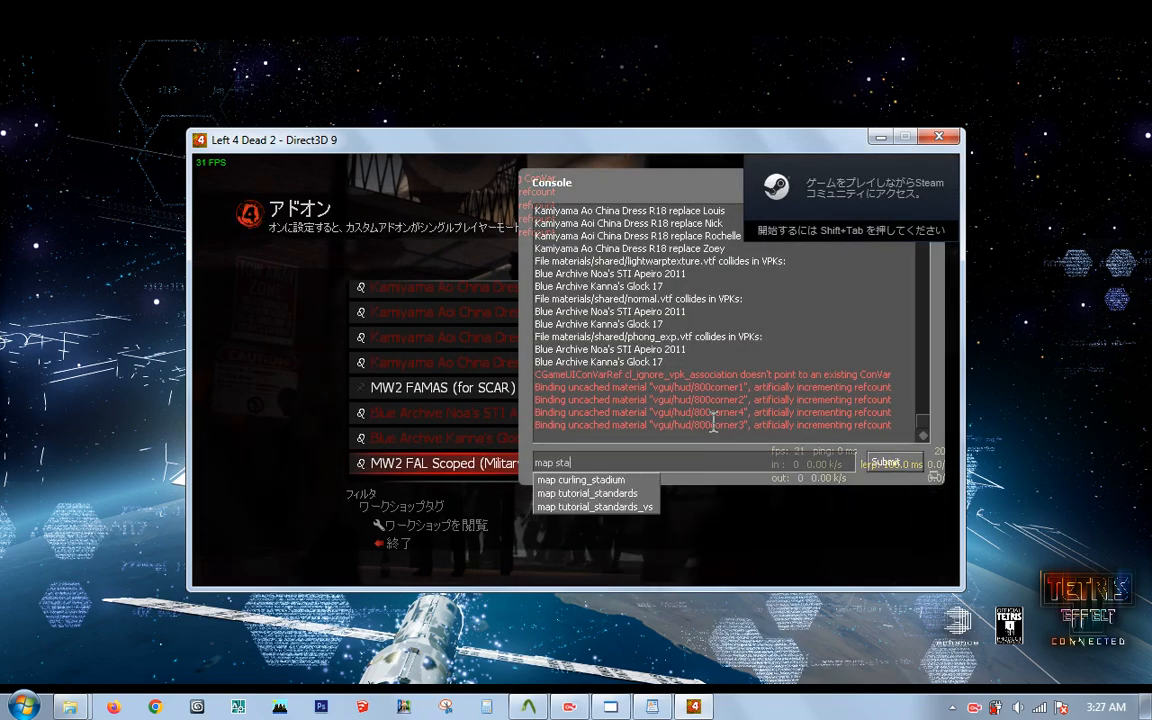
key("Return")
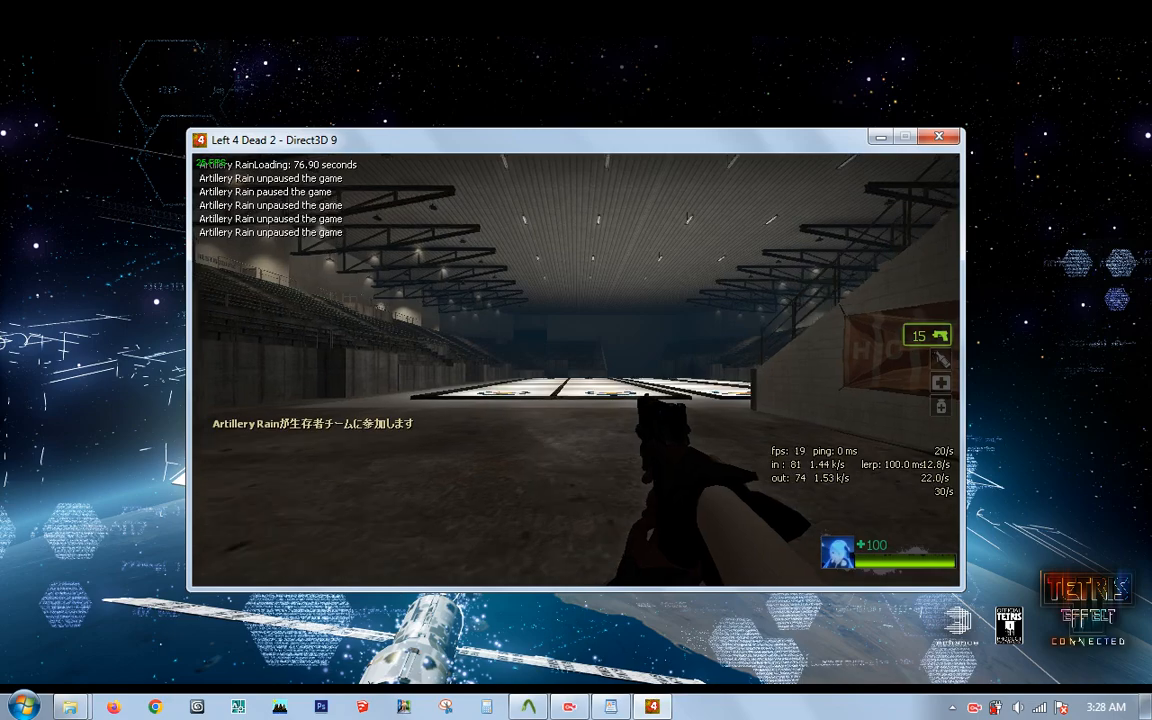
Step: Walk forward onto the curling lane and spawn a sniper_military weapon with the console's give command
key("w")
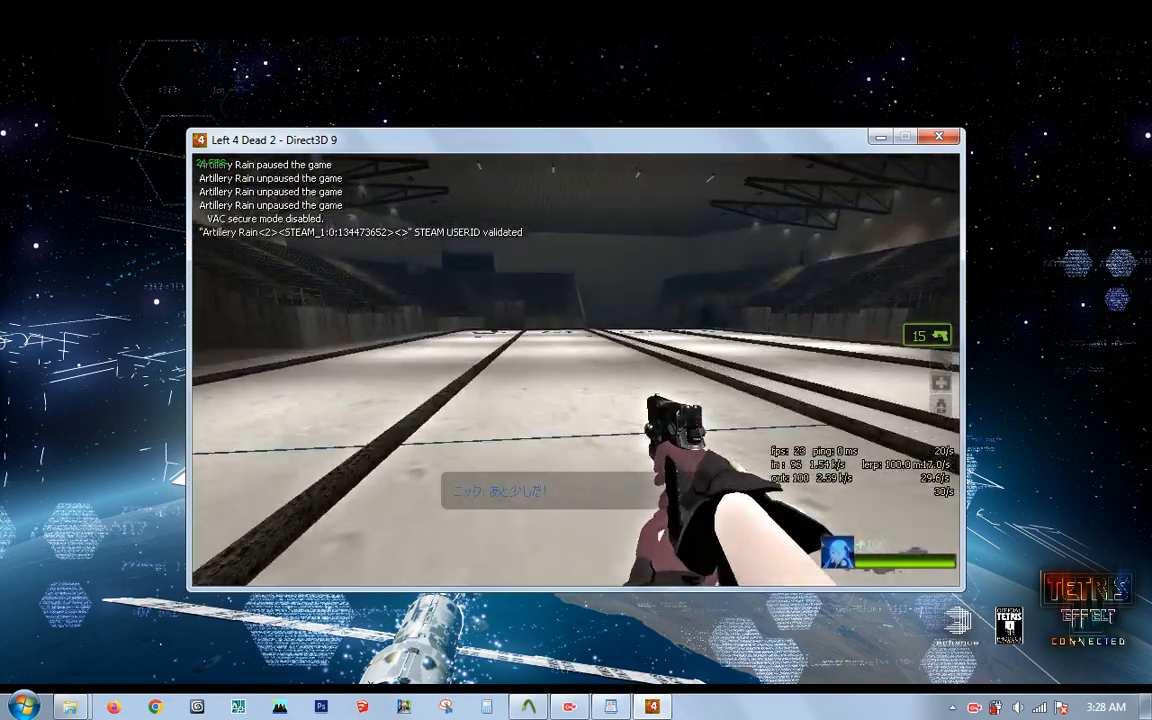
key("grave")
type("give sn")
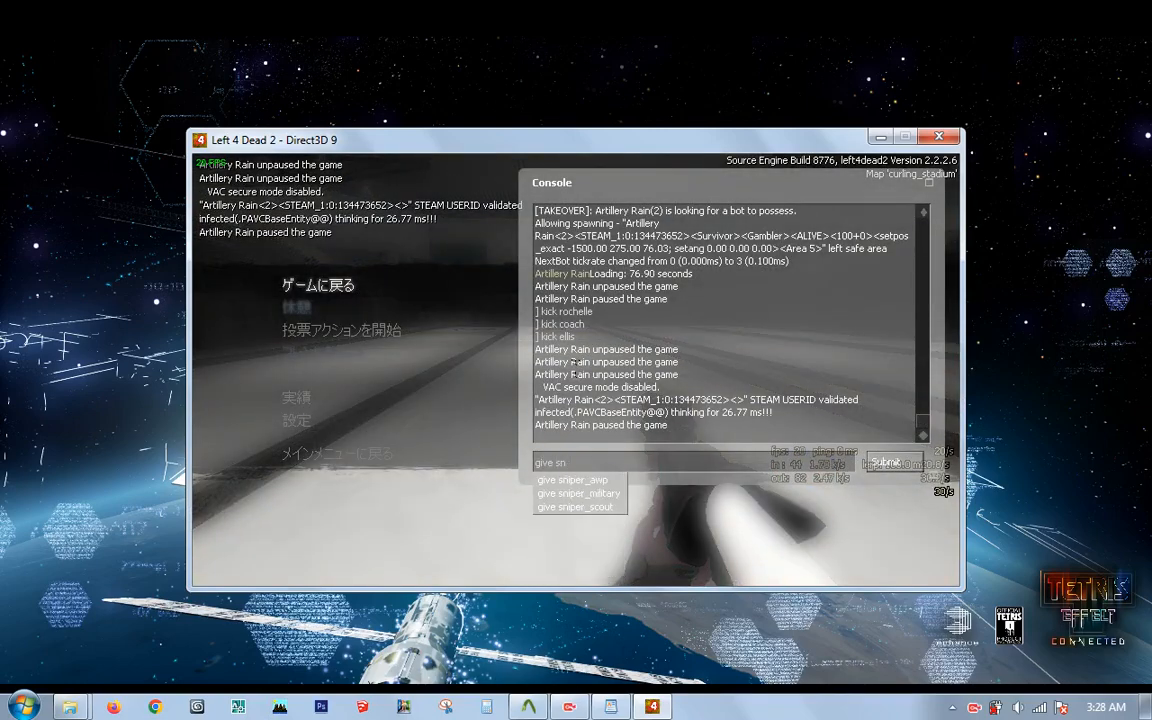
type("iper_awp")
key("Return")
key("grave")
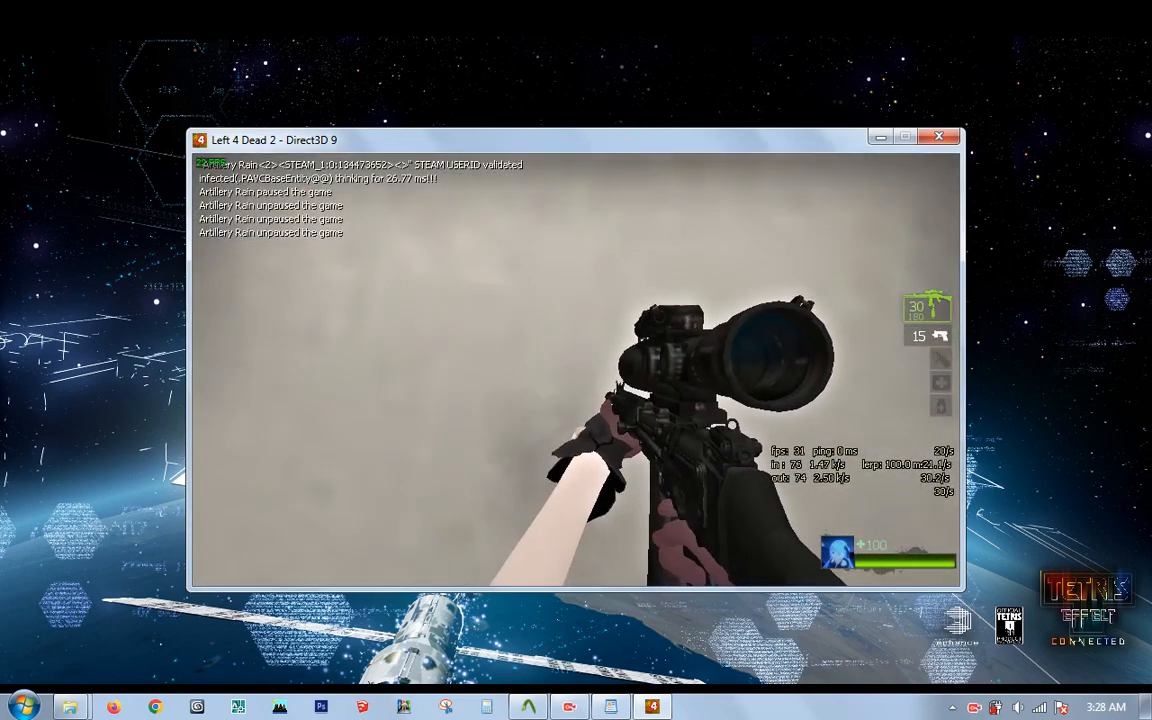
Step: Test-fire the scoped FAL at the ice, reload it and fire again to check its firing and reload animations
left_click(576, 370)
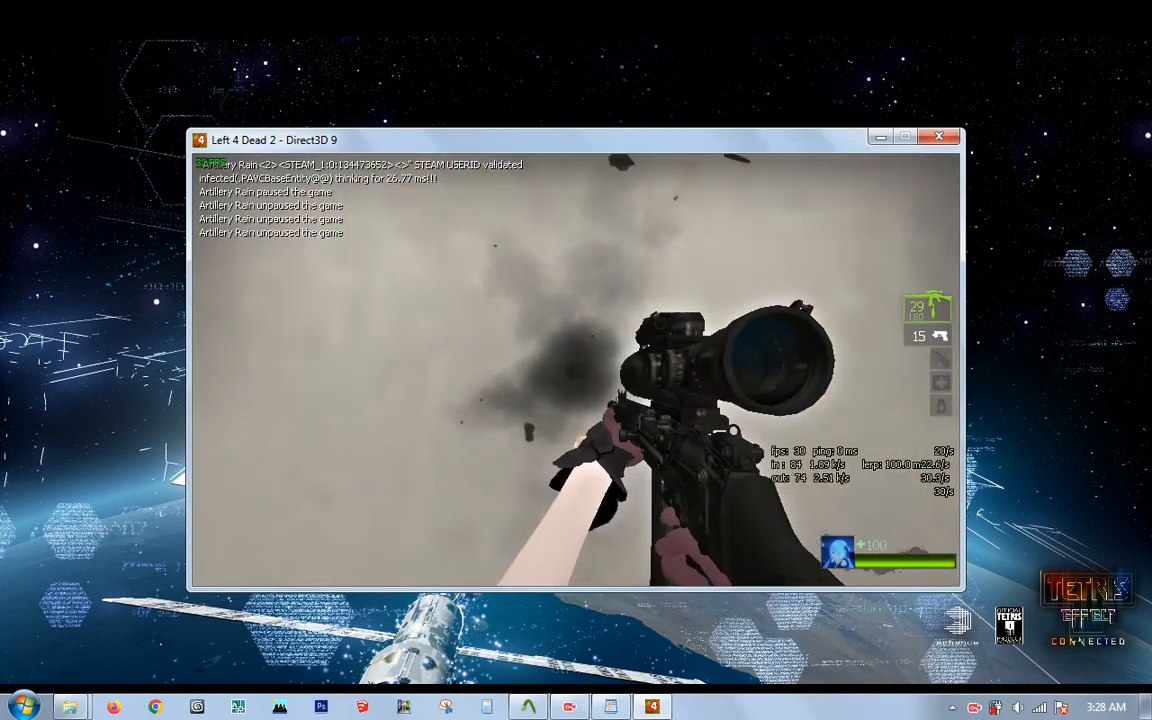
left_click(576, 370)
left_click(576, 370)
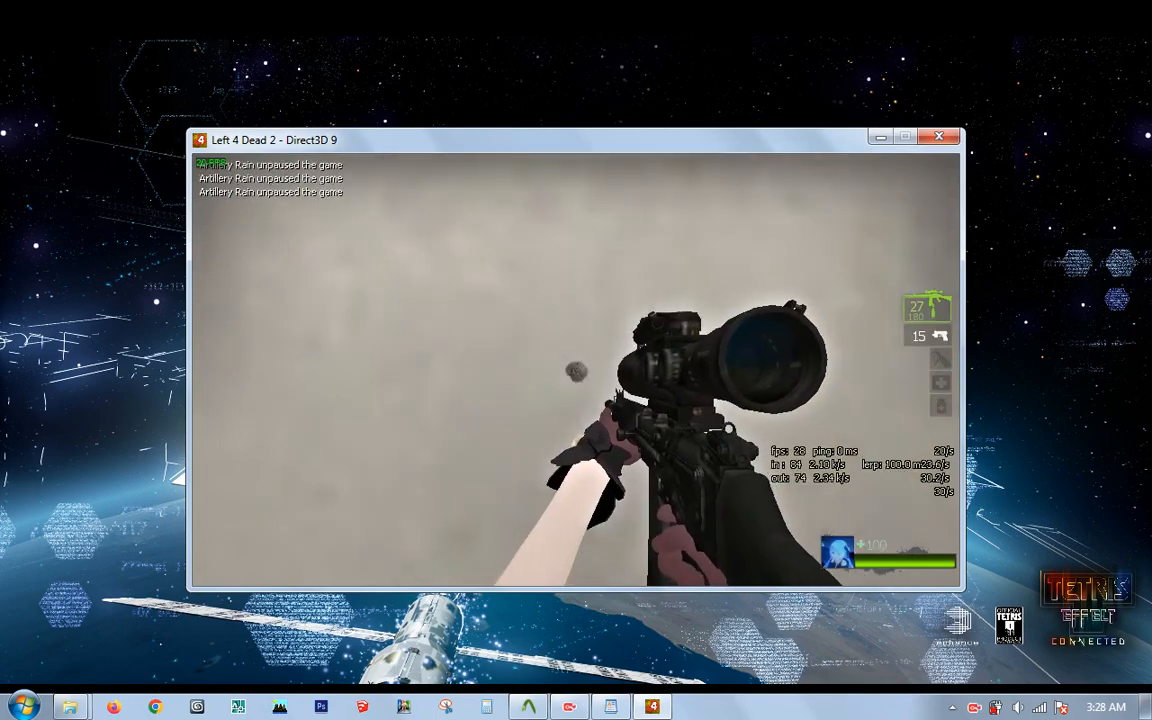
key("r")
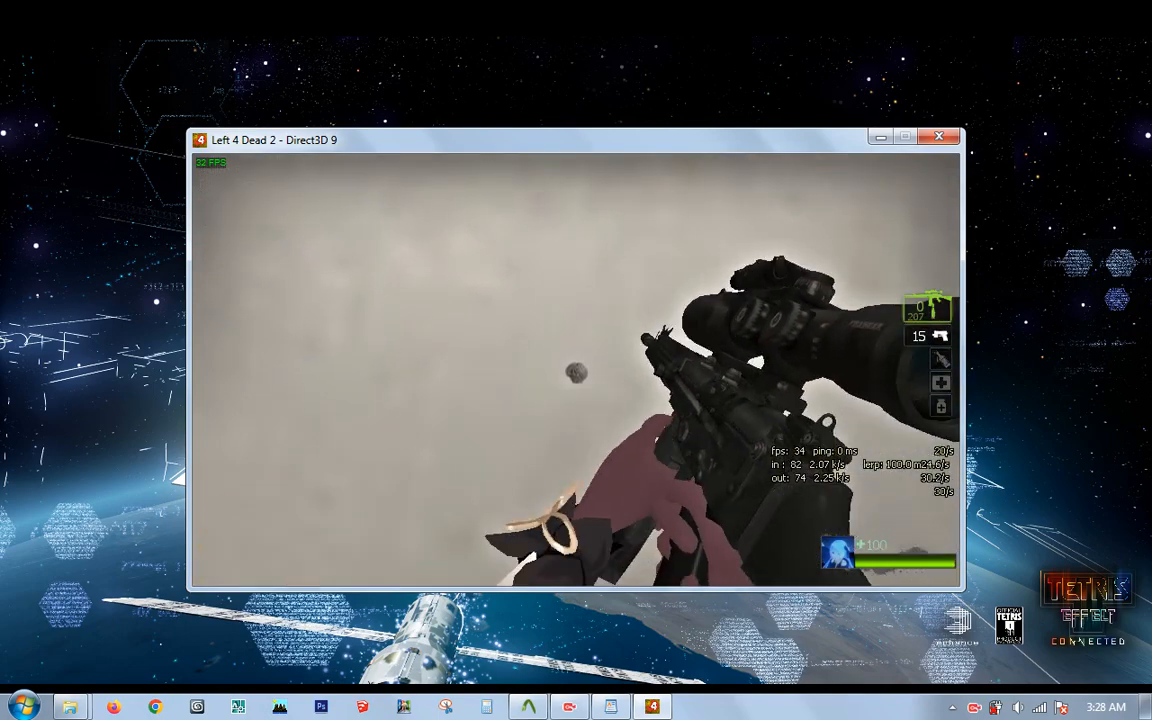
left_click(576, 370)
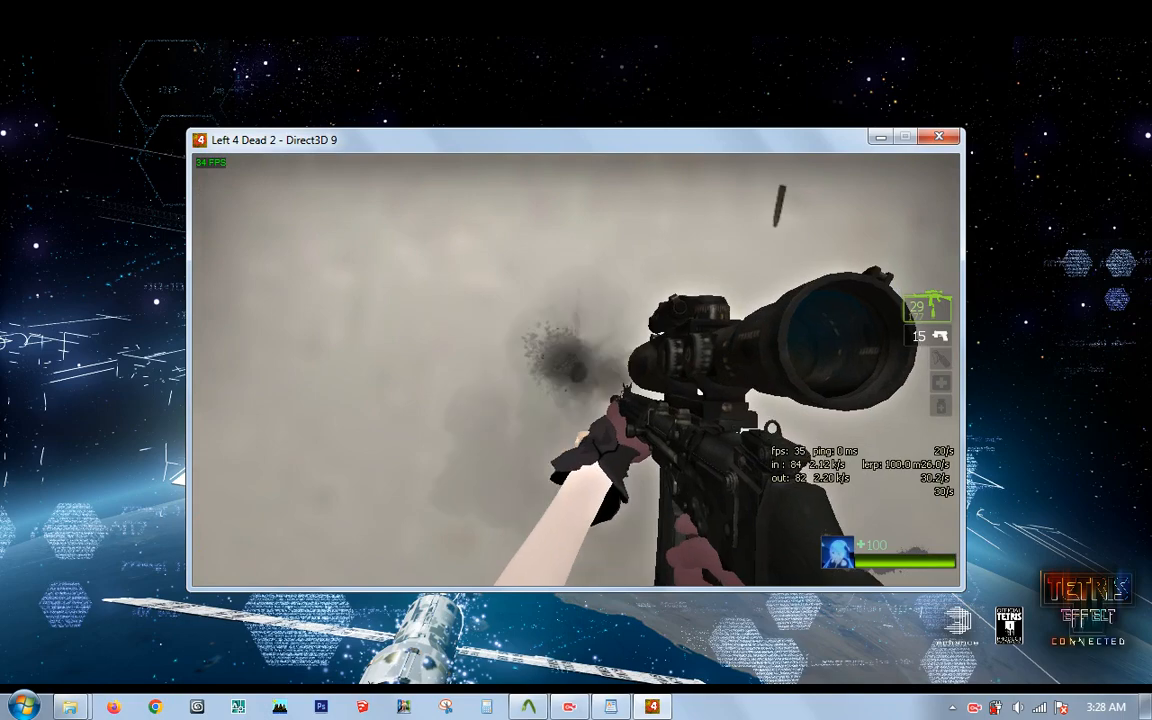
left_click(576, 370)
Step: Shove with the scoped FAL while aiming at the ceiling, and check its firing and reload against the dark background
right_click(576, 370)
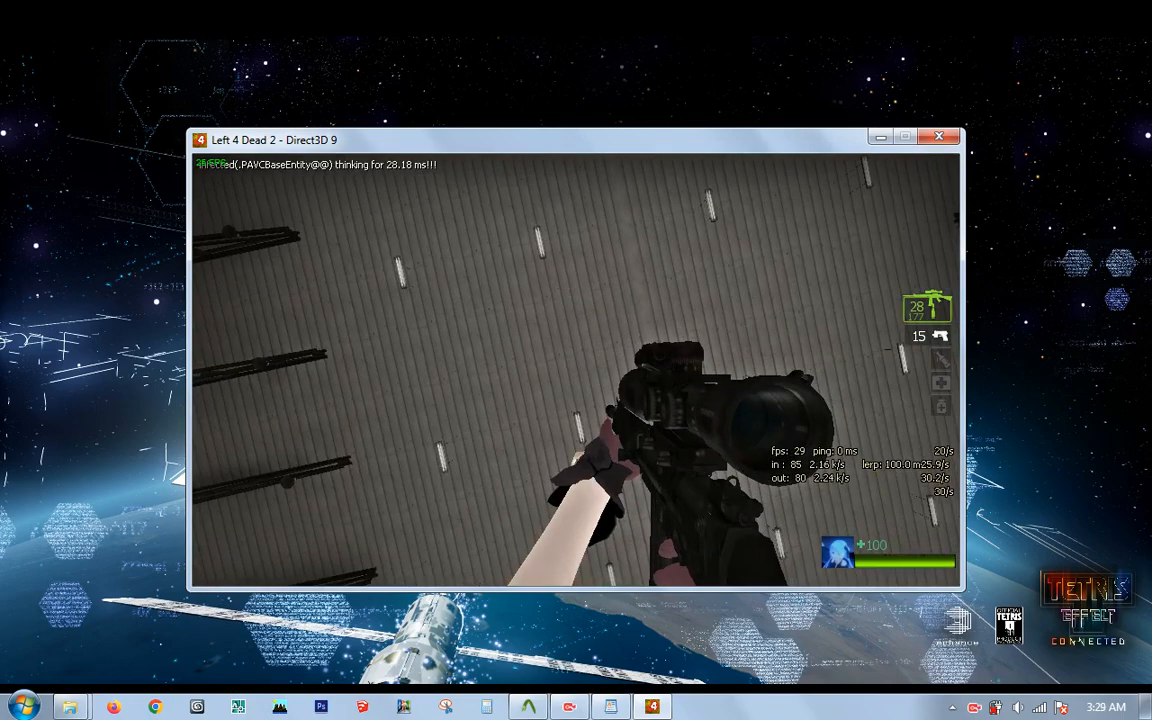
right_click(576, 370)
right_click(576, 370)
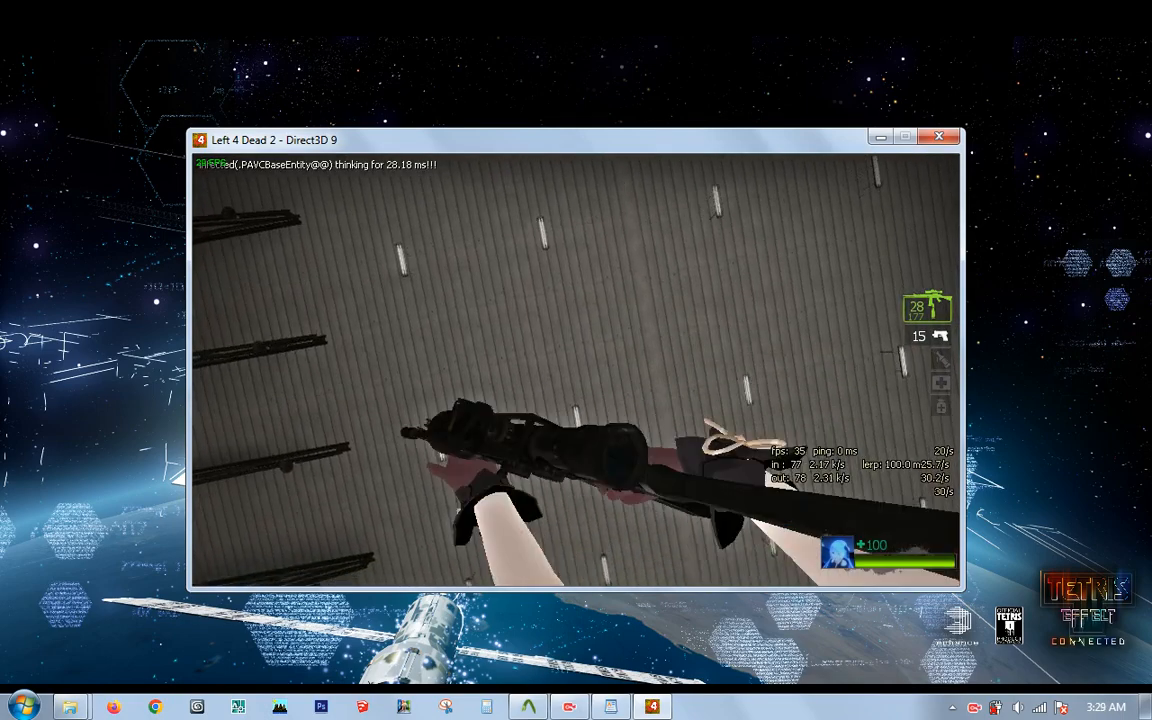
left_click(576, 370)
left_click(576, 370)
key("r")
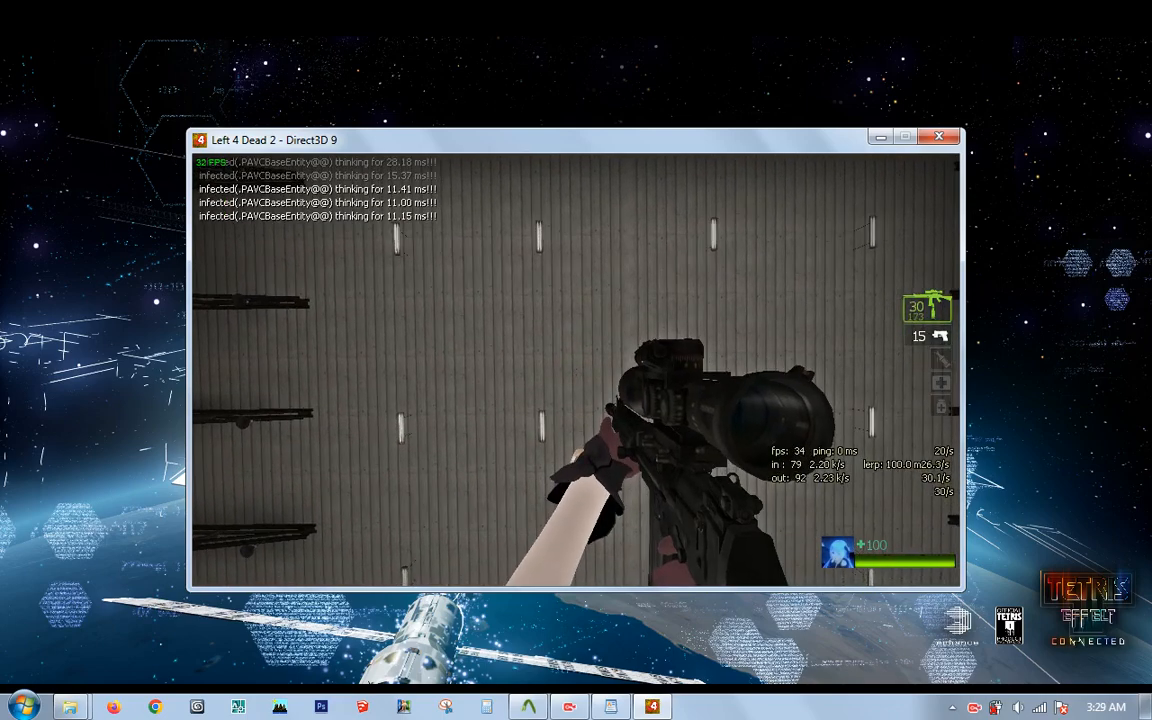
Step: Spawn a rifle_ak47 with the console's give command to equip the AK47 replacement
key("grave")
type("gi")
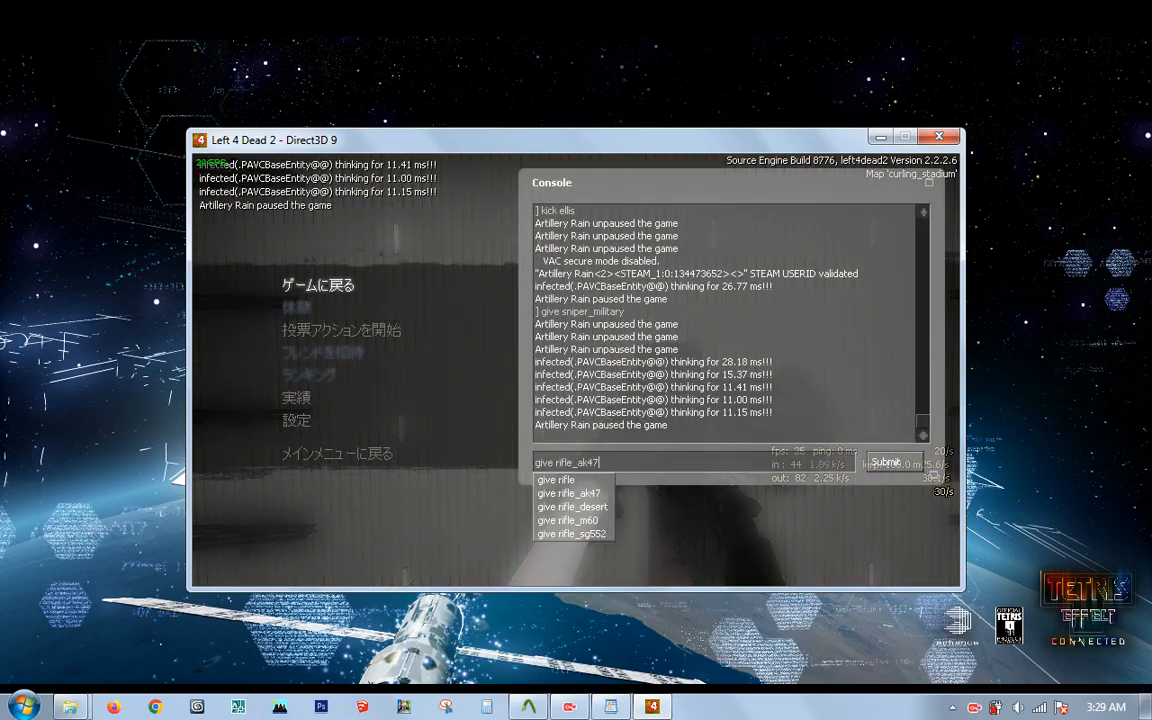
type("ve rifle_ak47")
key("Return")
key("grave")
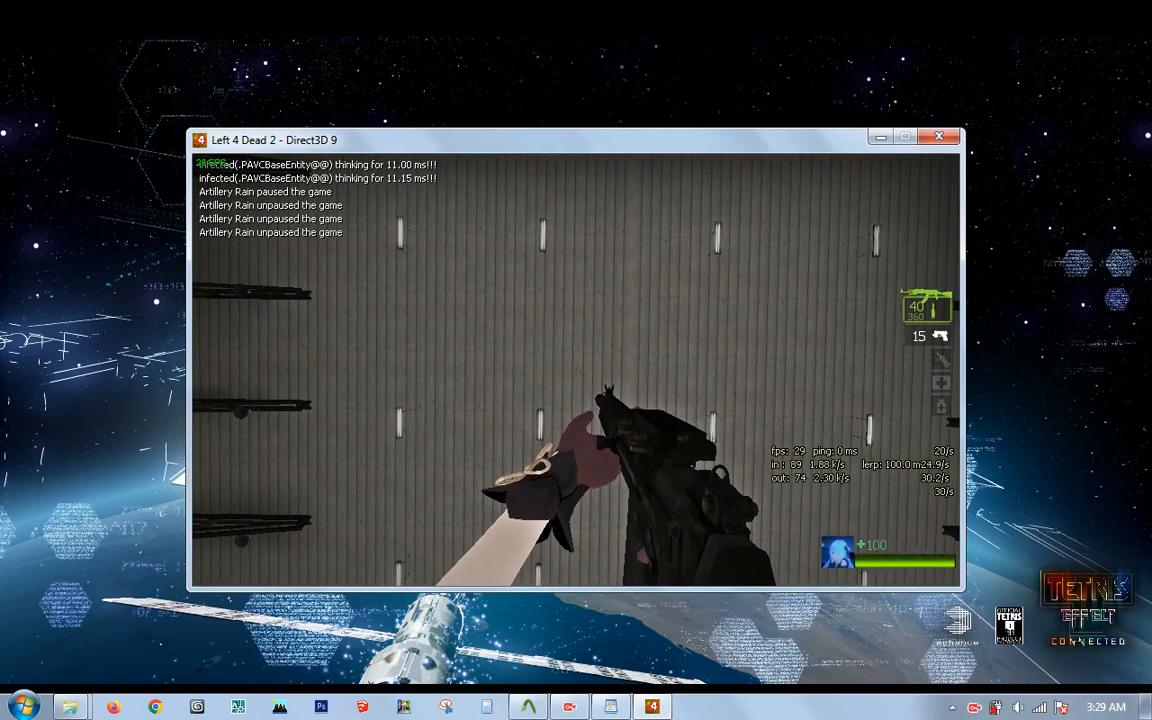
Step: Redraw the AK47 replacement and fire bursts at the ceiling to check its deploy and firing animations
key("q")
key("q")
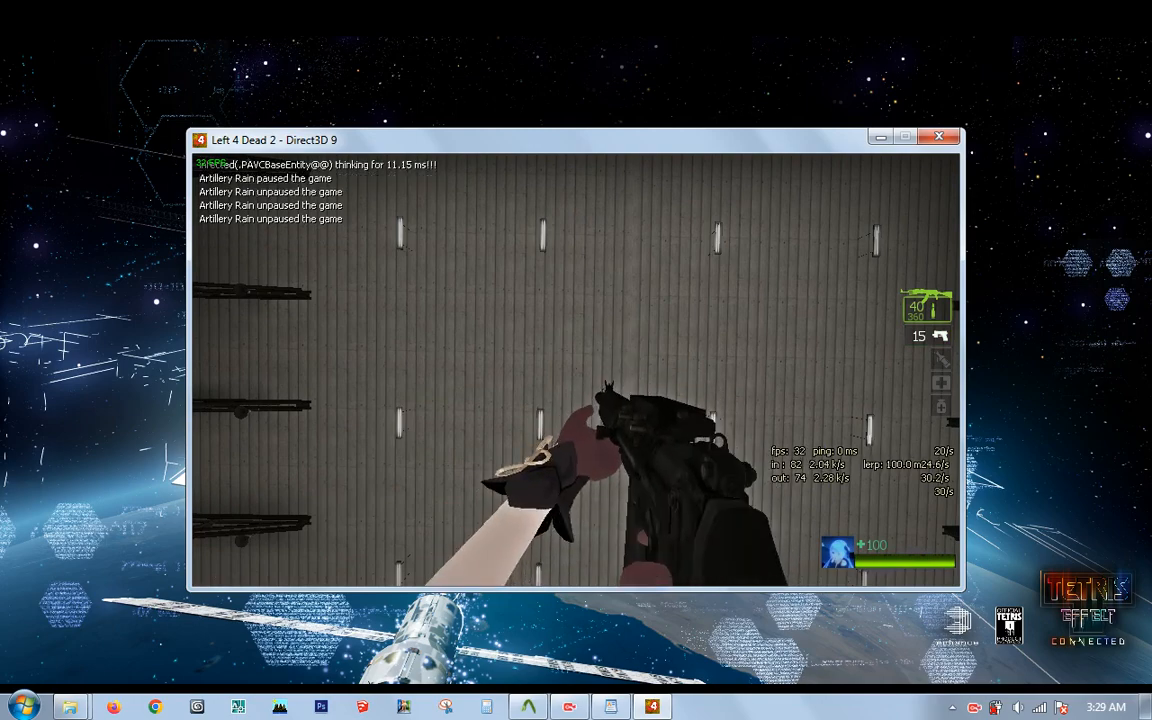
left_click(576, 370)
left_click(576, 370)
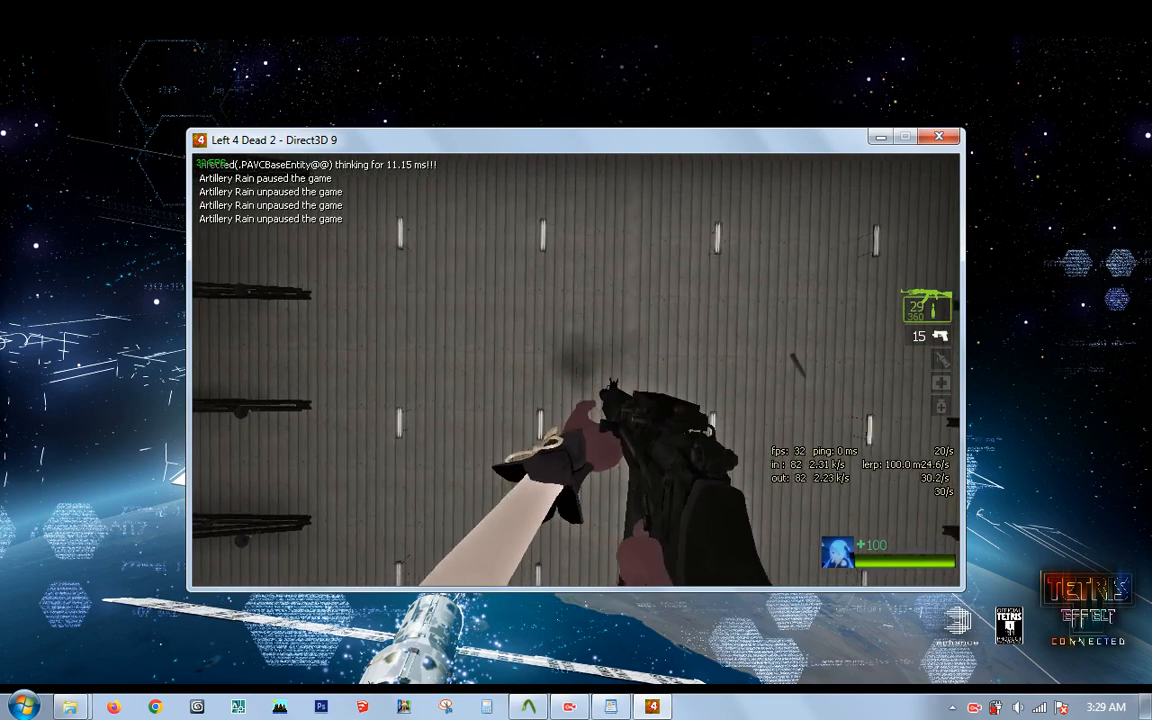
Step: Shove repeatedly with the AK47 replacement to examine its melee animations and hand placement
right_click(576, 370)
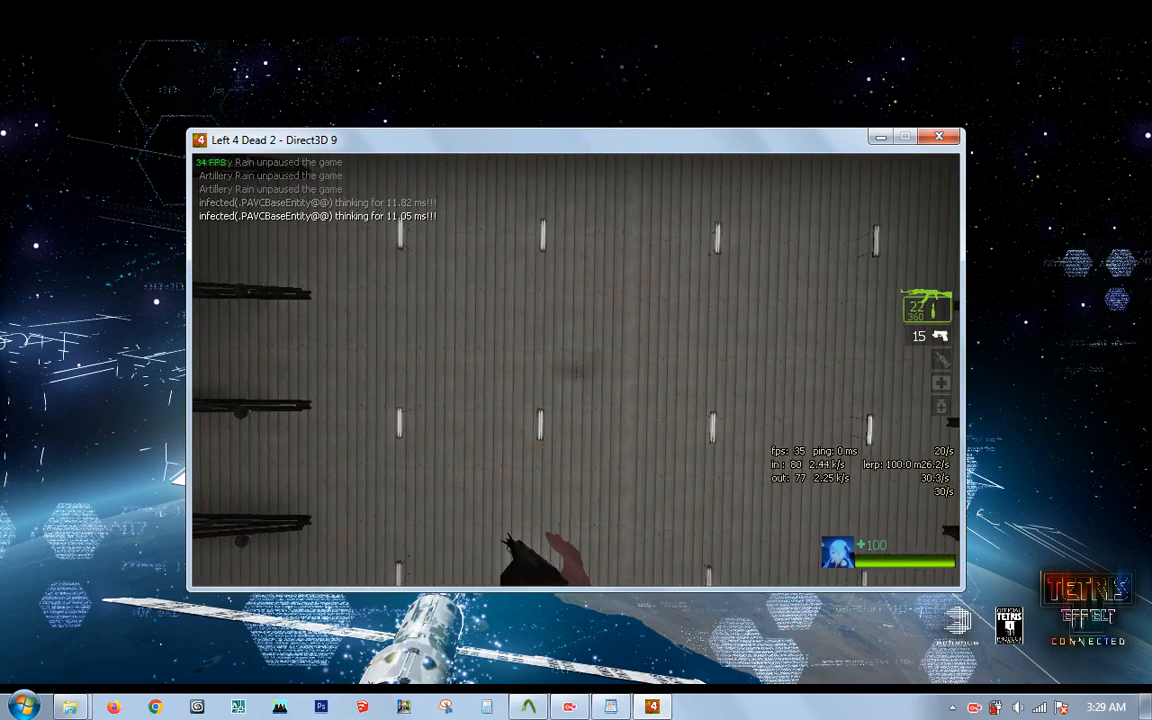
right_click(576, 370)
right_click(576, 370)
right_click(576, 370)
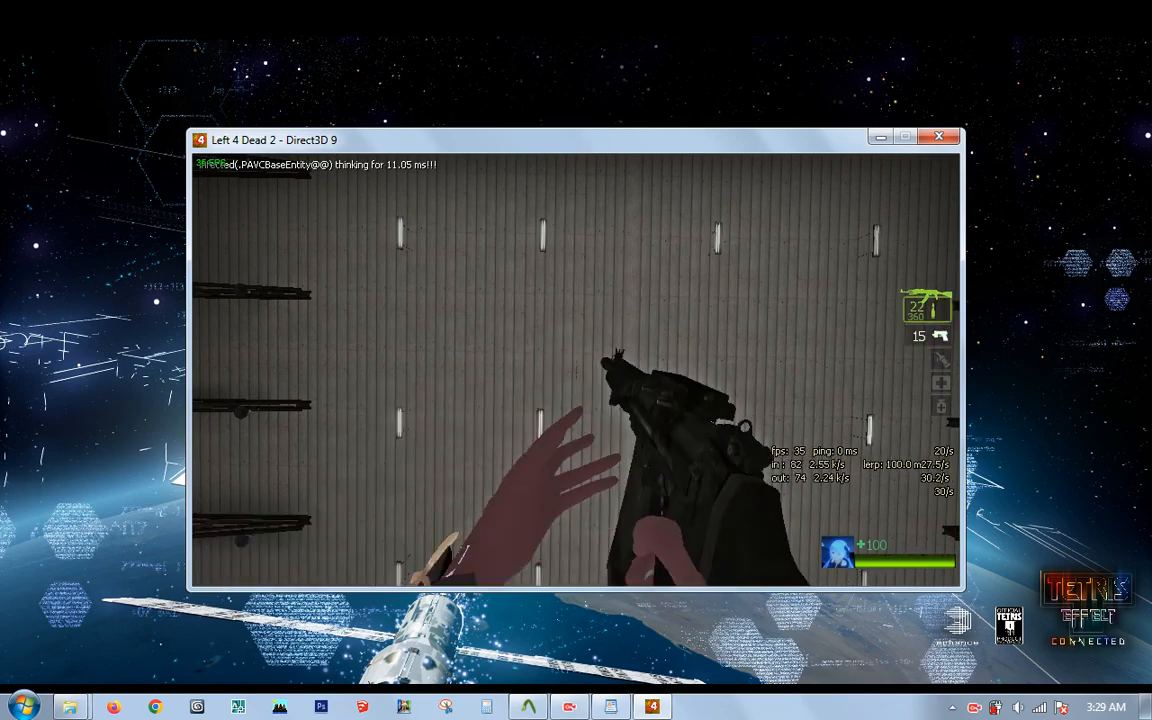
right_click(576, 370)
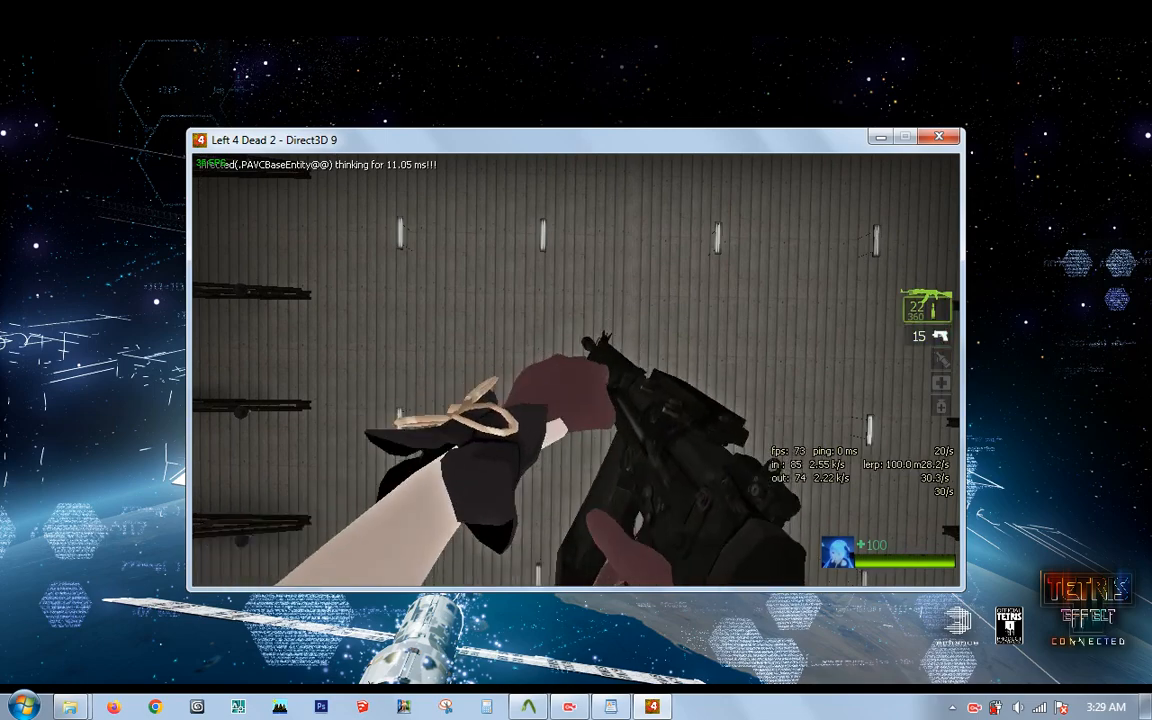
right_click(576, 370)
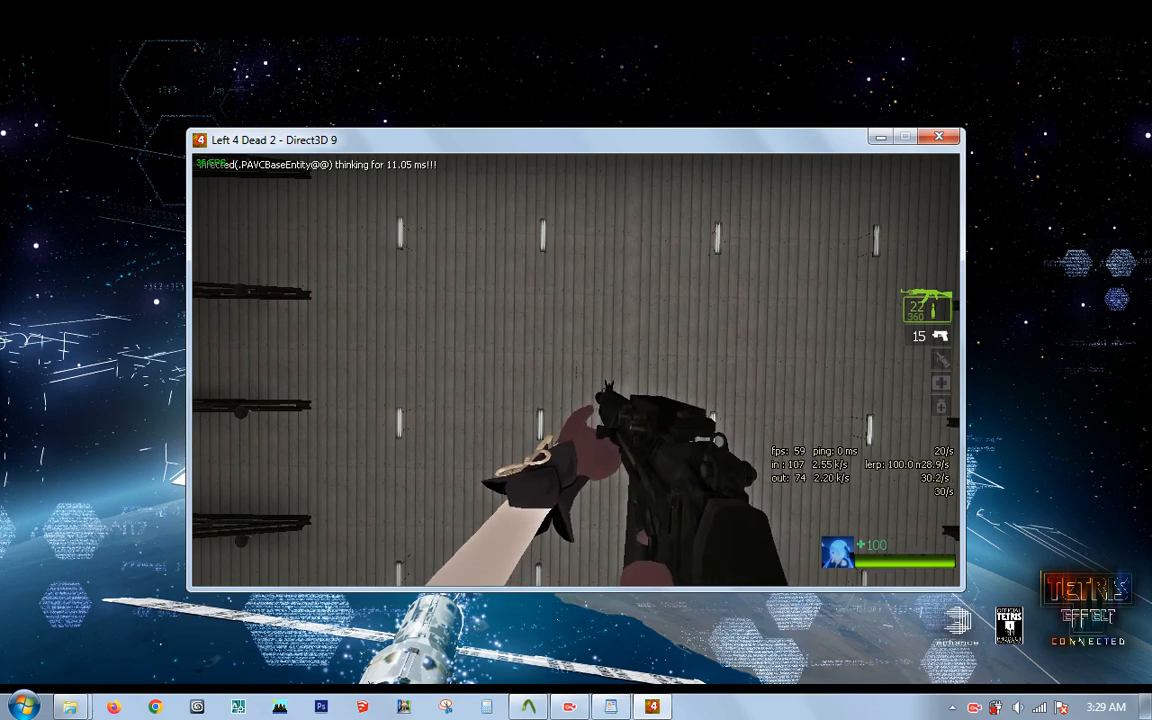
right_click(576, 370)
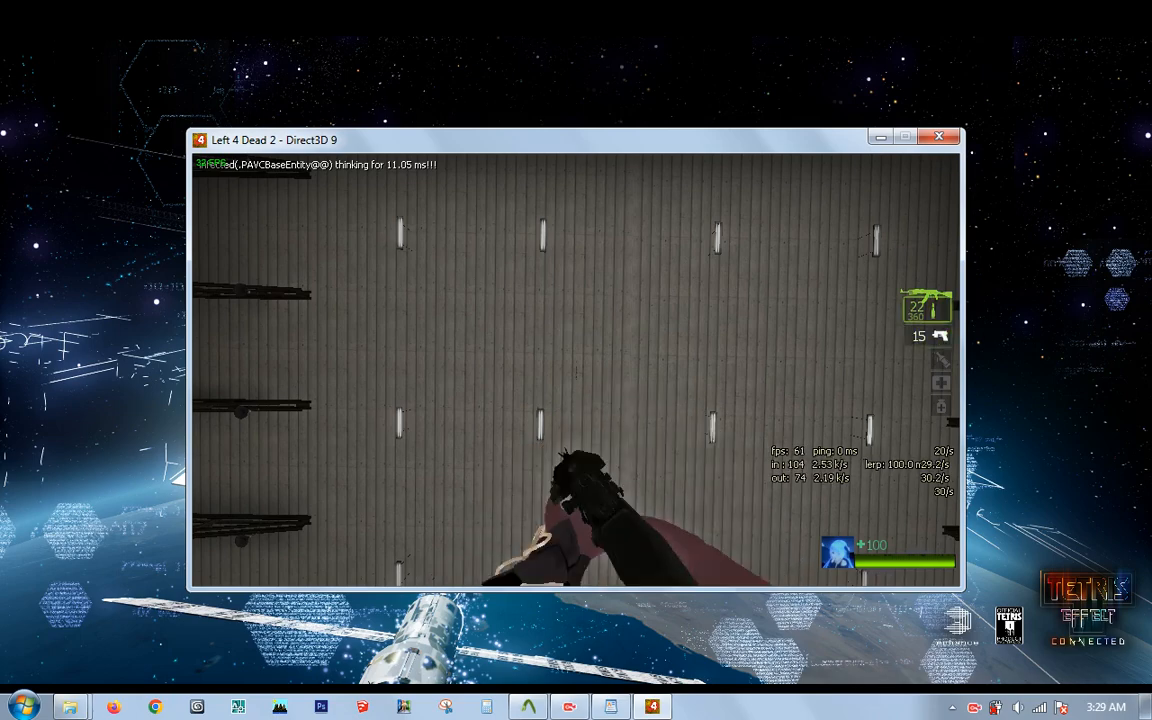
right_click(576, 370)
right_click(576, 370)
Step: Fire and reload the AK47 replacement several times while aiming at the ceiling to examine its reload animation
left_click(576, 370)
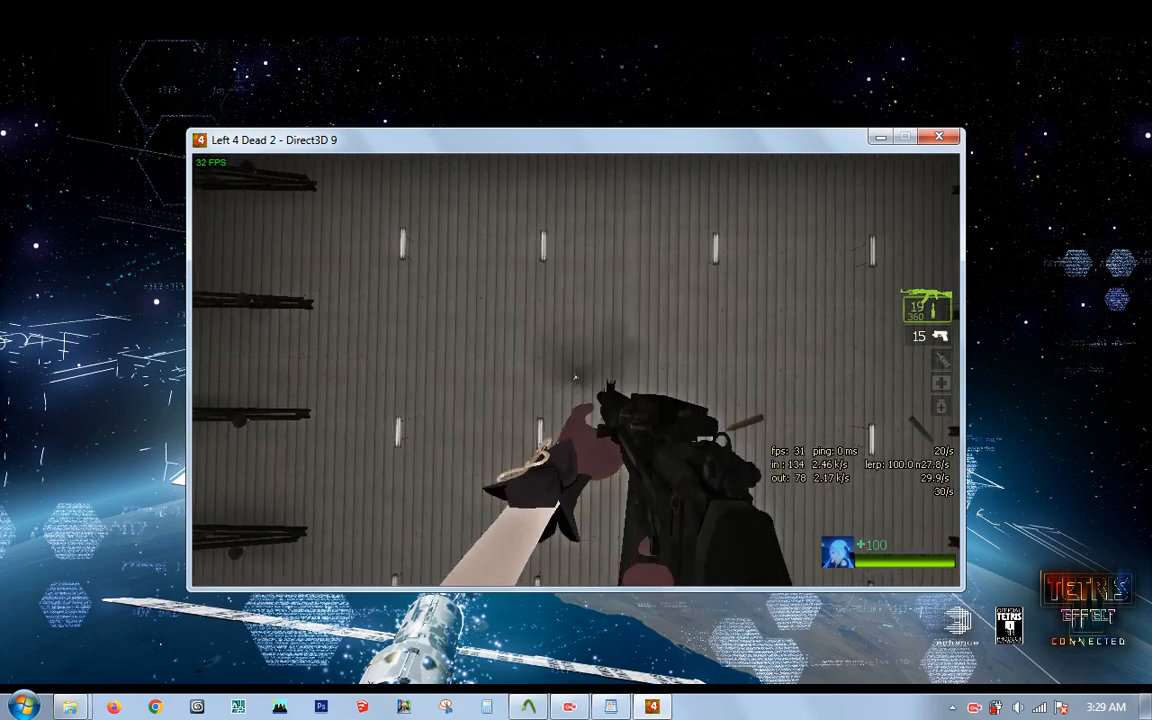
left_click(576, 370)
key("r")
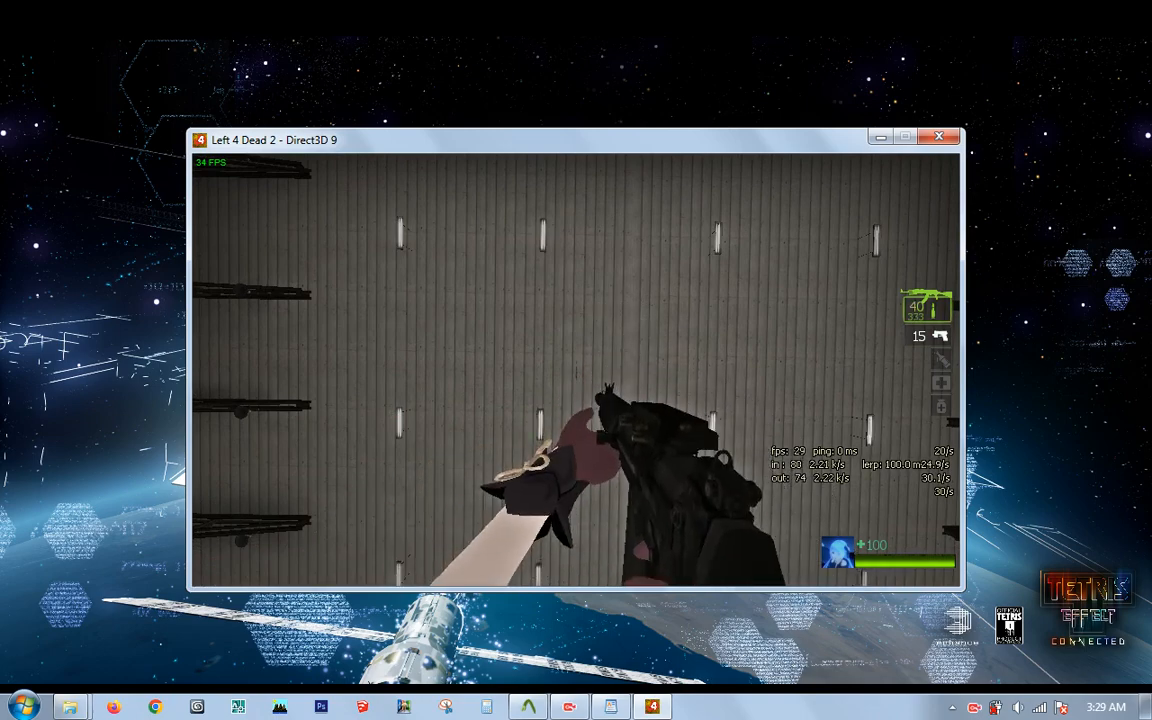
left_click(576, 370)
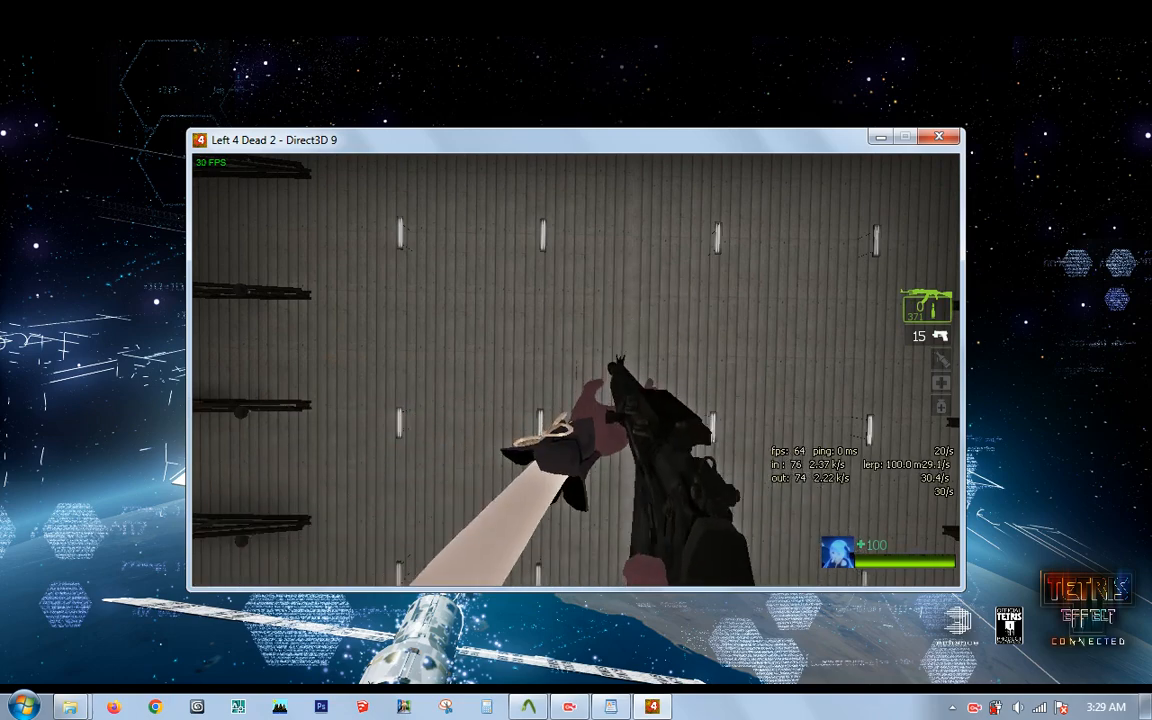
left_click(576, 370)
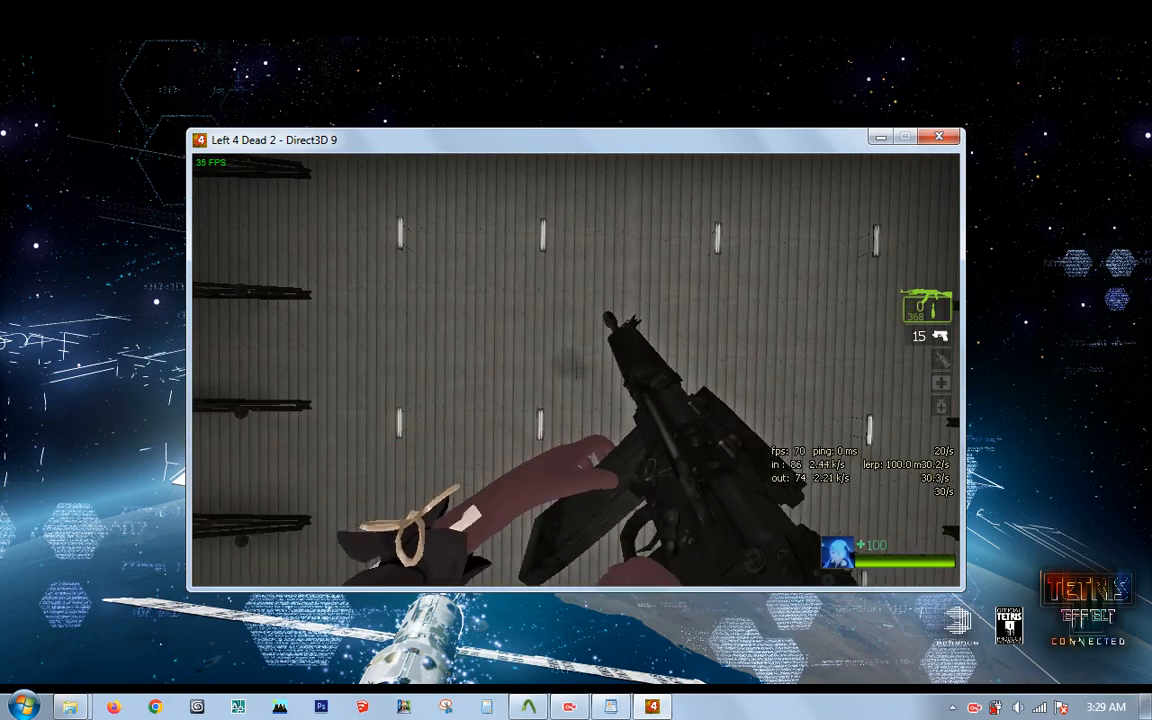
left_click(576, 370)
key("r")
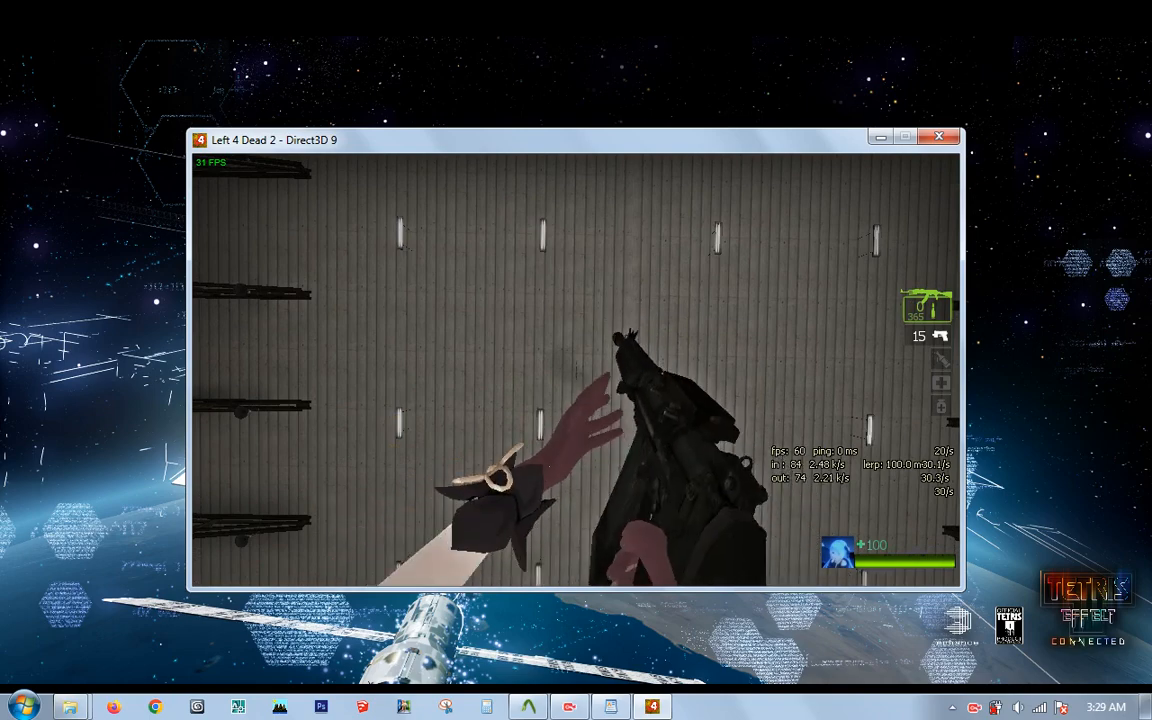
left_click(576, 370)
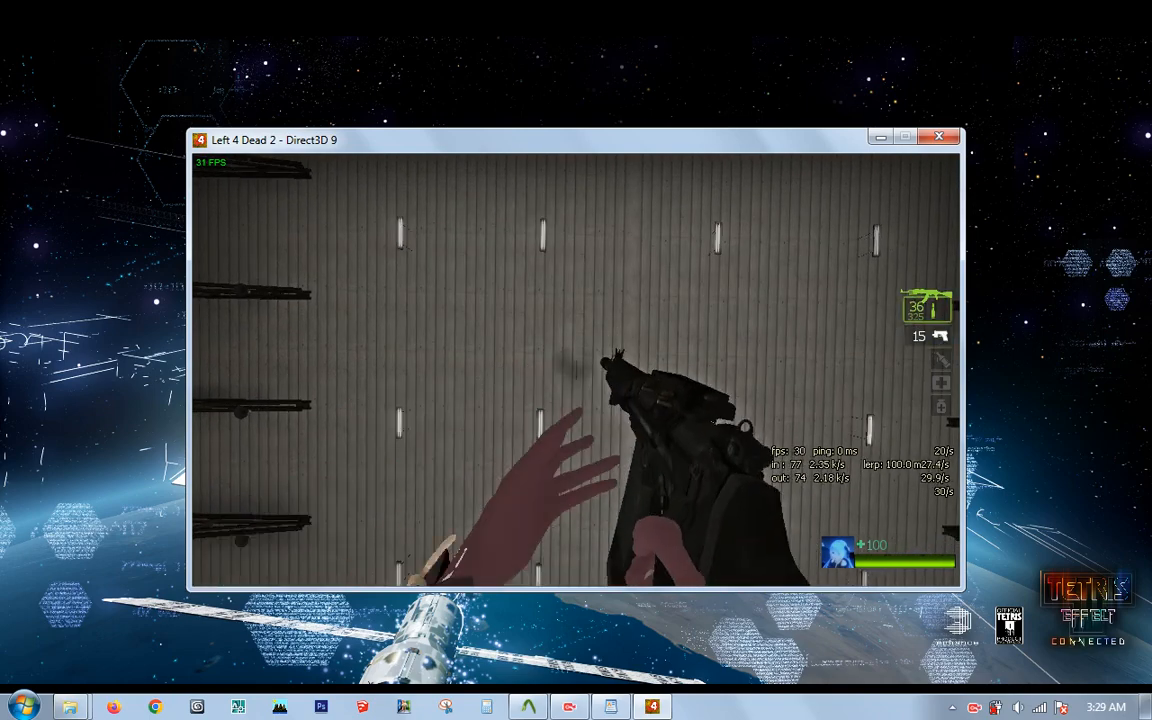
key("r")
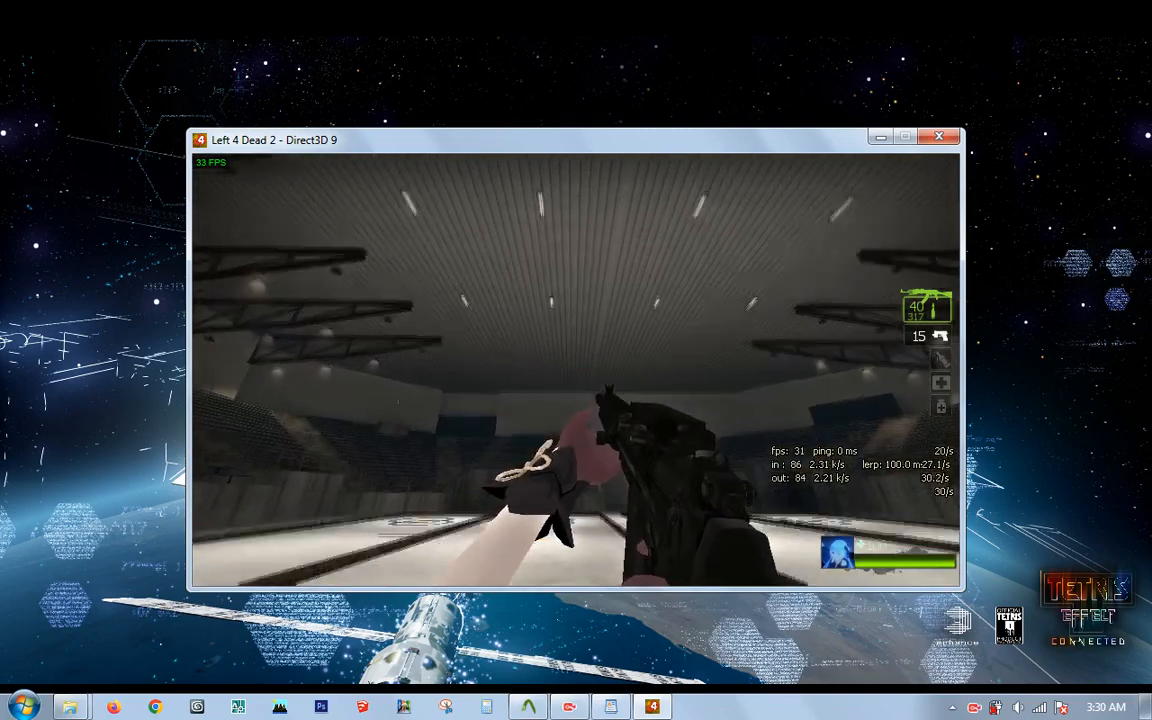
Step: Fire the AK47 replacement while walking along the curling lanes and reload it over the bright ice
left_click(576, 370)
key("w")
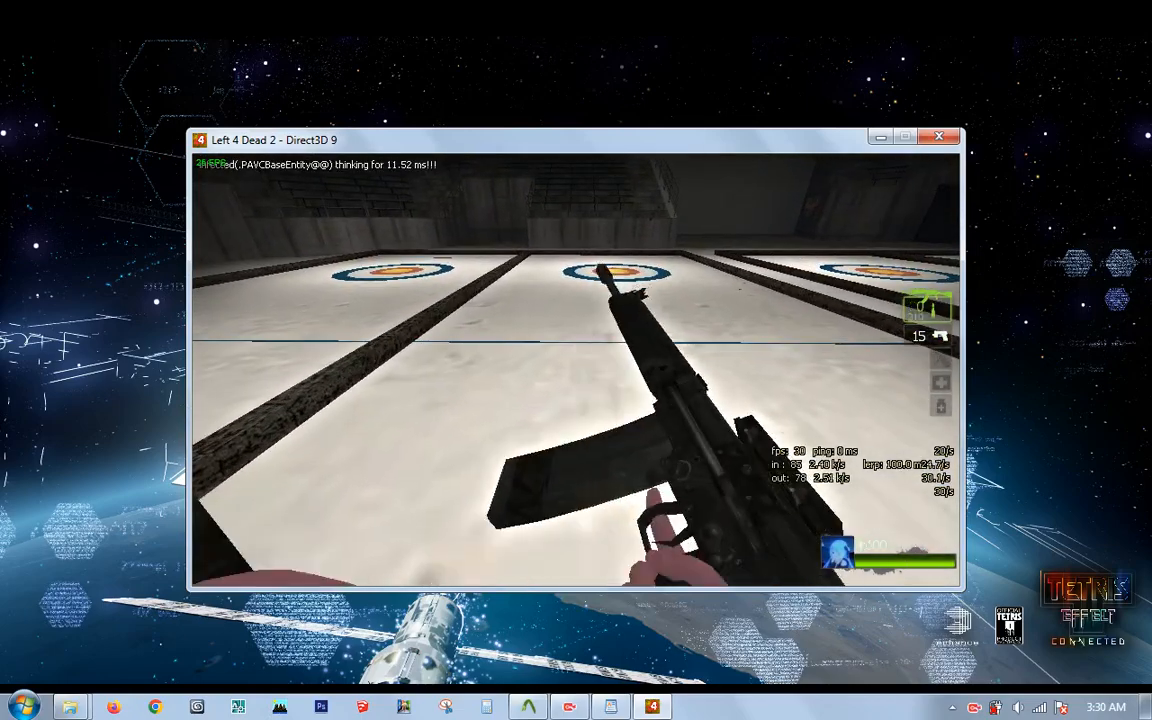
key("r")
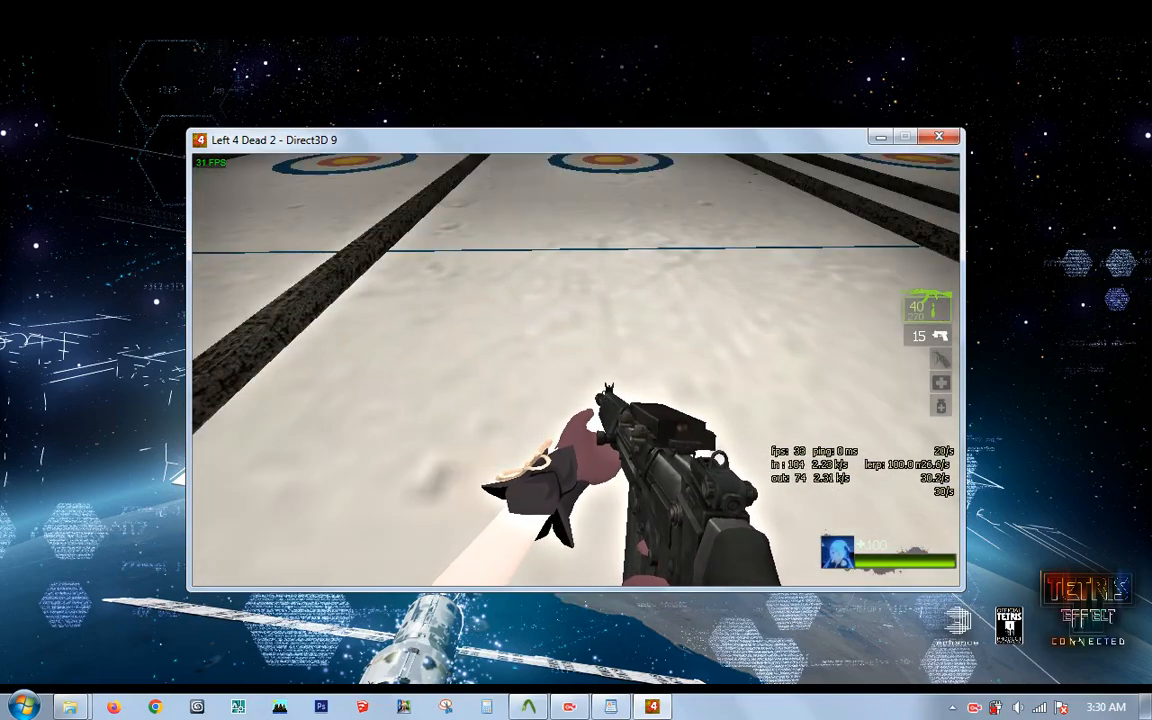
Step: Spawn and test-fire the standard rifle through the console's give command, and pick the dropped AK47 replacement back up
key("grave")
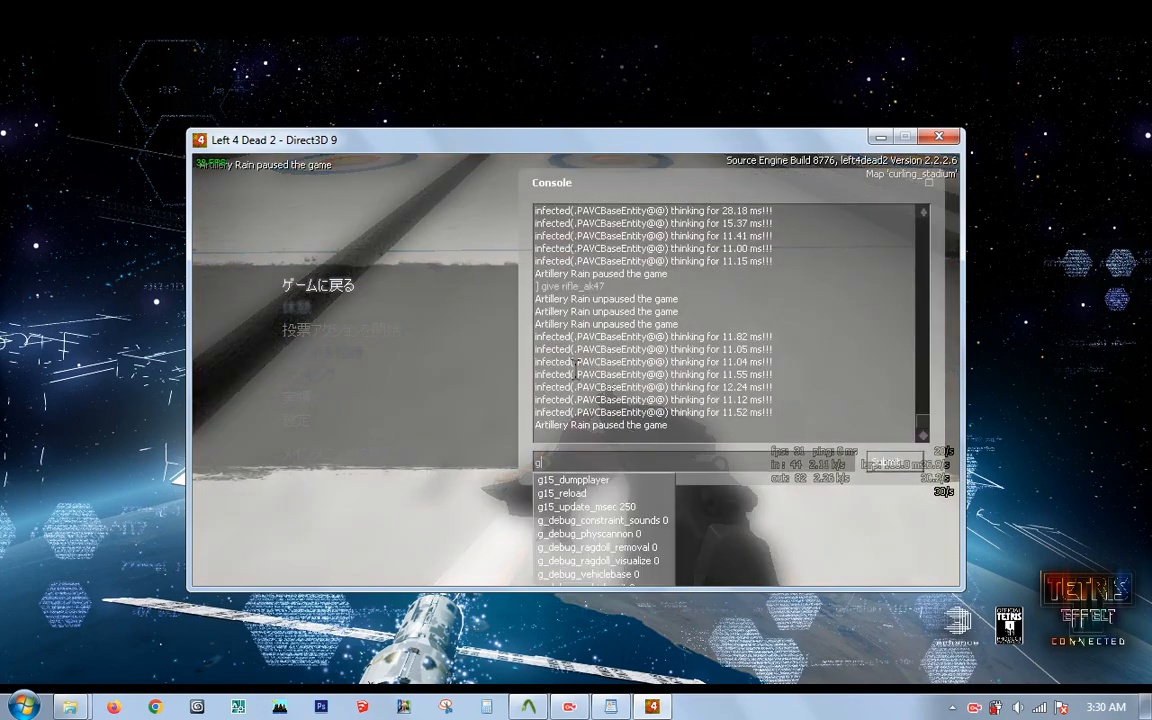
key("grave")
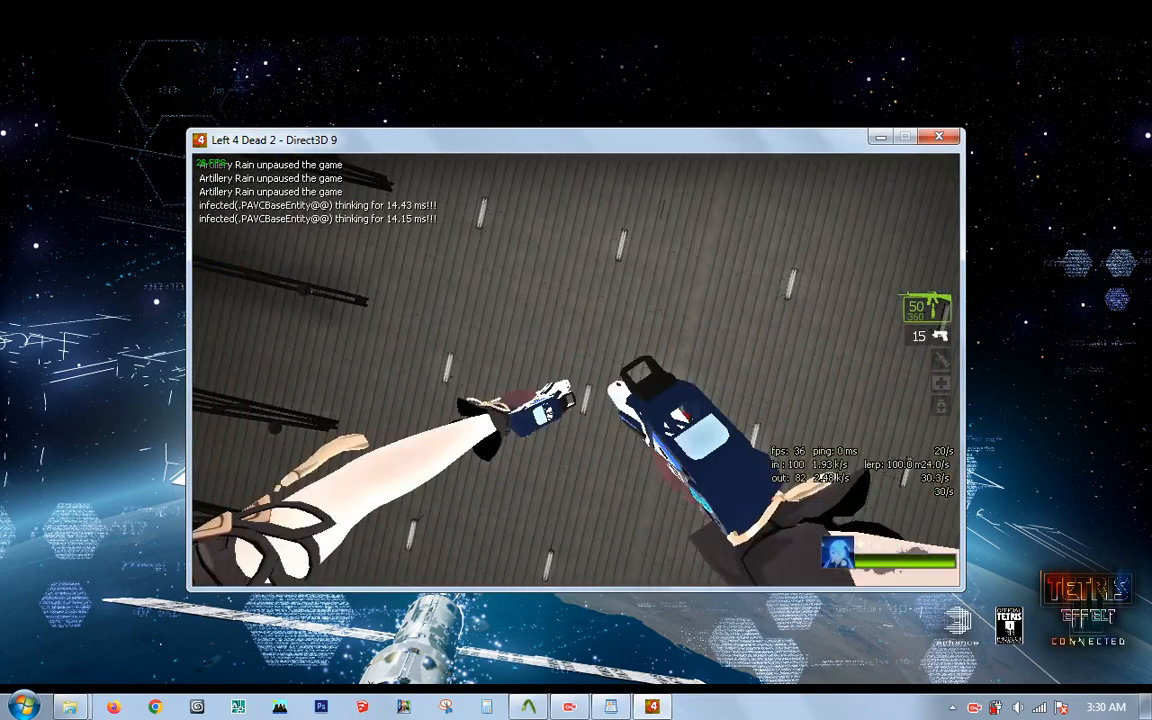
left_click(576, 370)
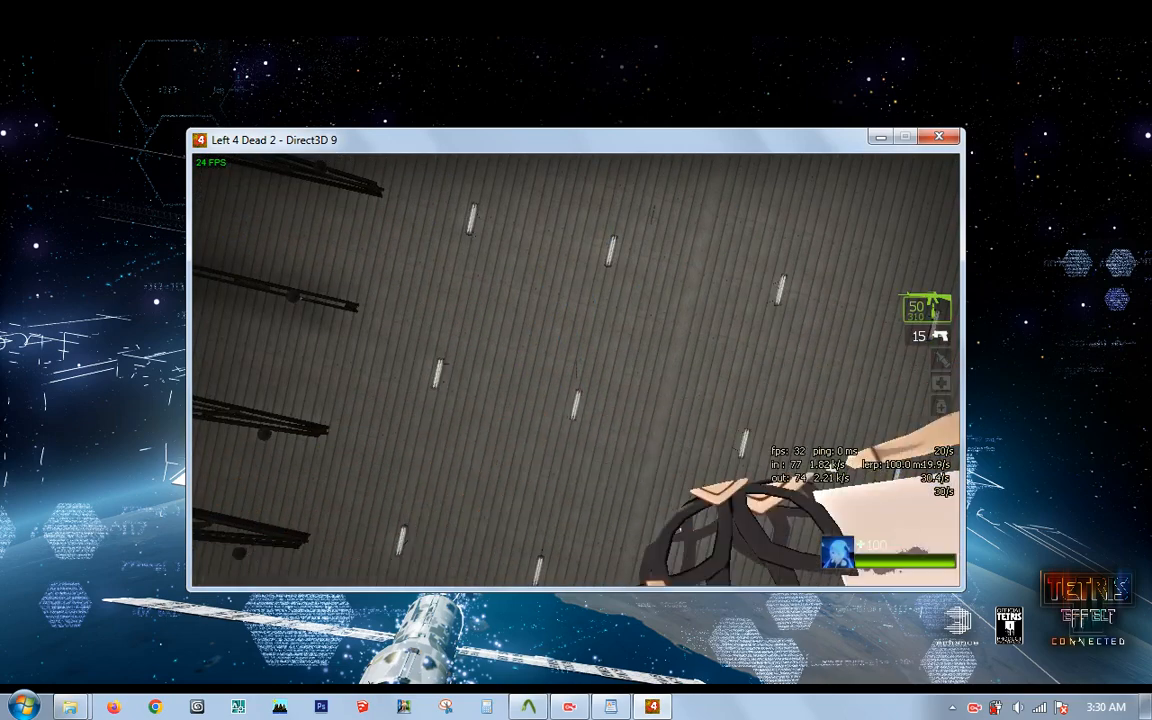
key("2")
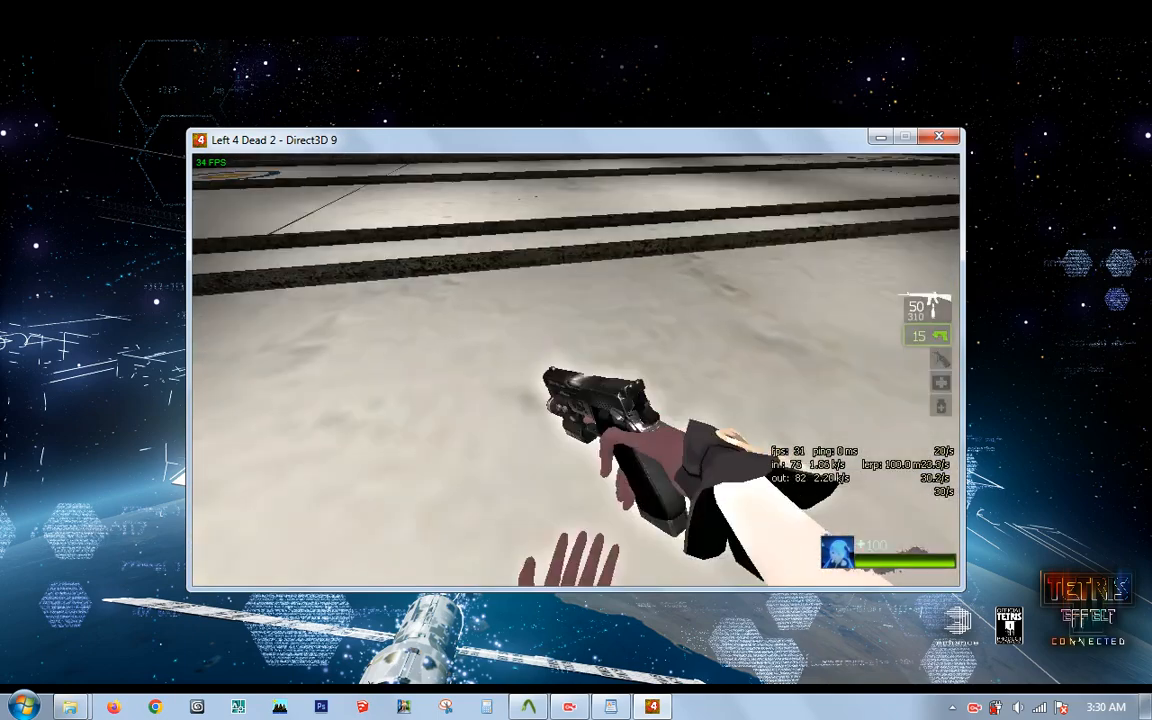
key("e")
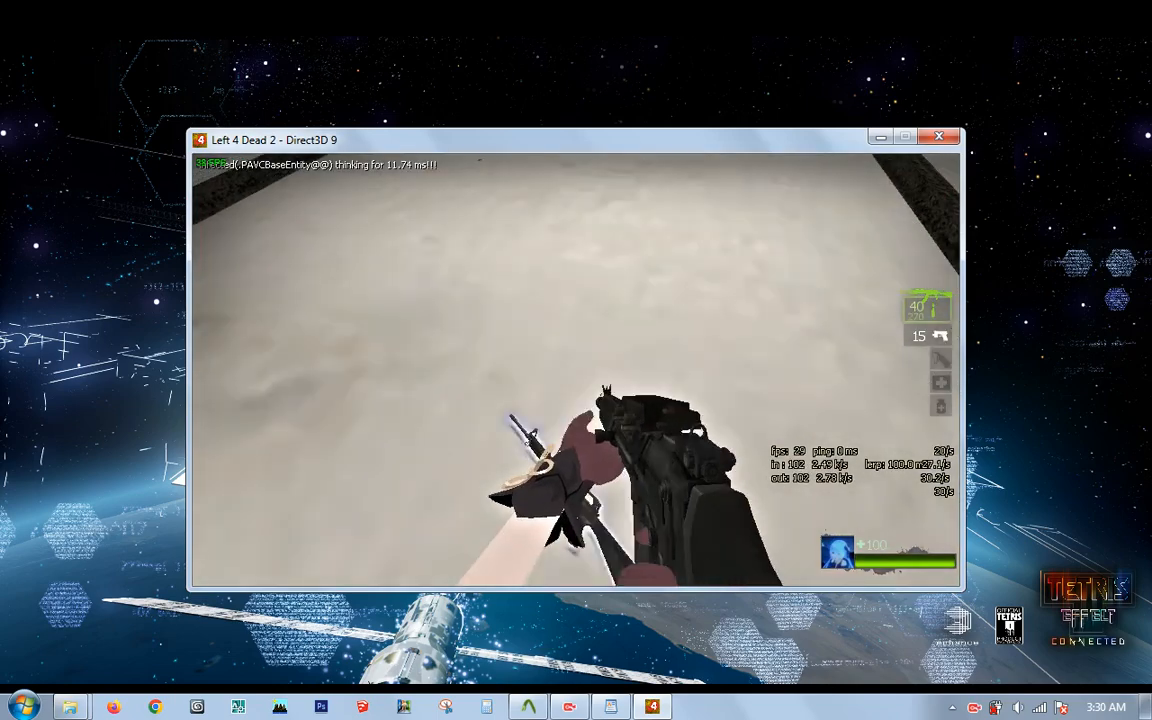
Step: Spawn two more rifle_ak47 weapons by running the console's give command twice
key("grave")
type("gl")
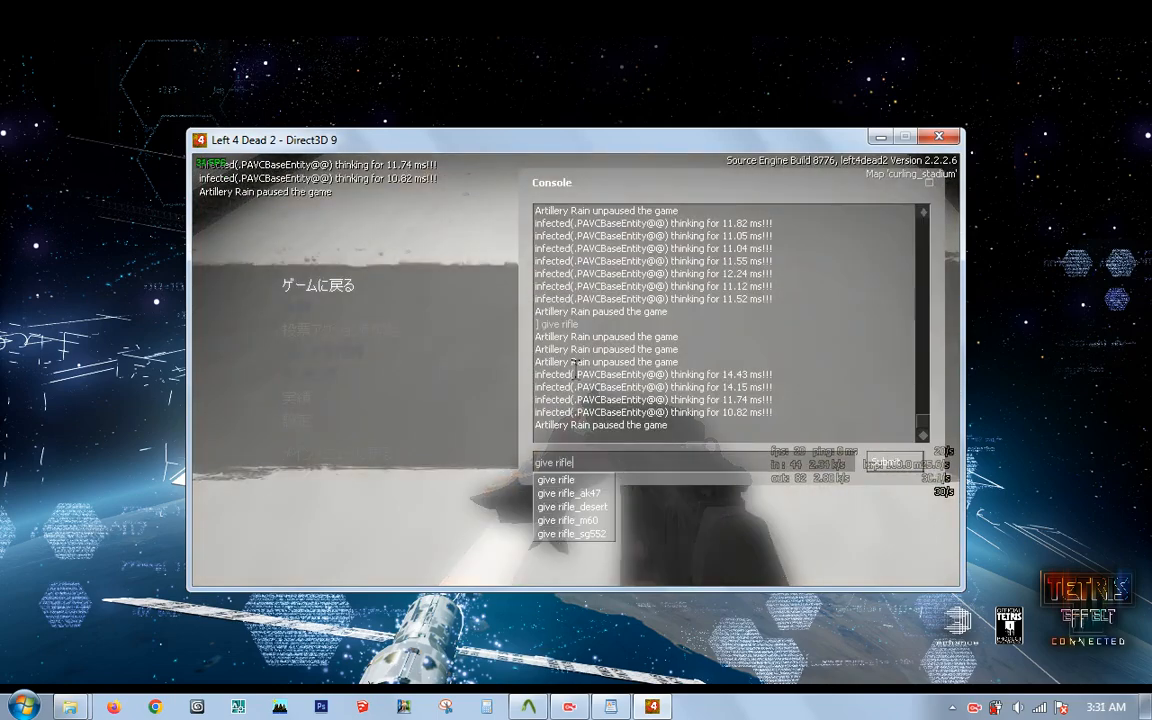
key("Down")
key("Return")
key("Up")
key("Return")
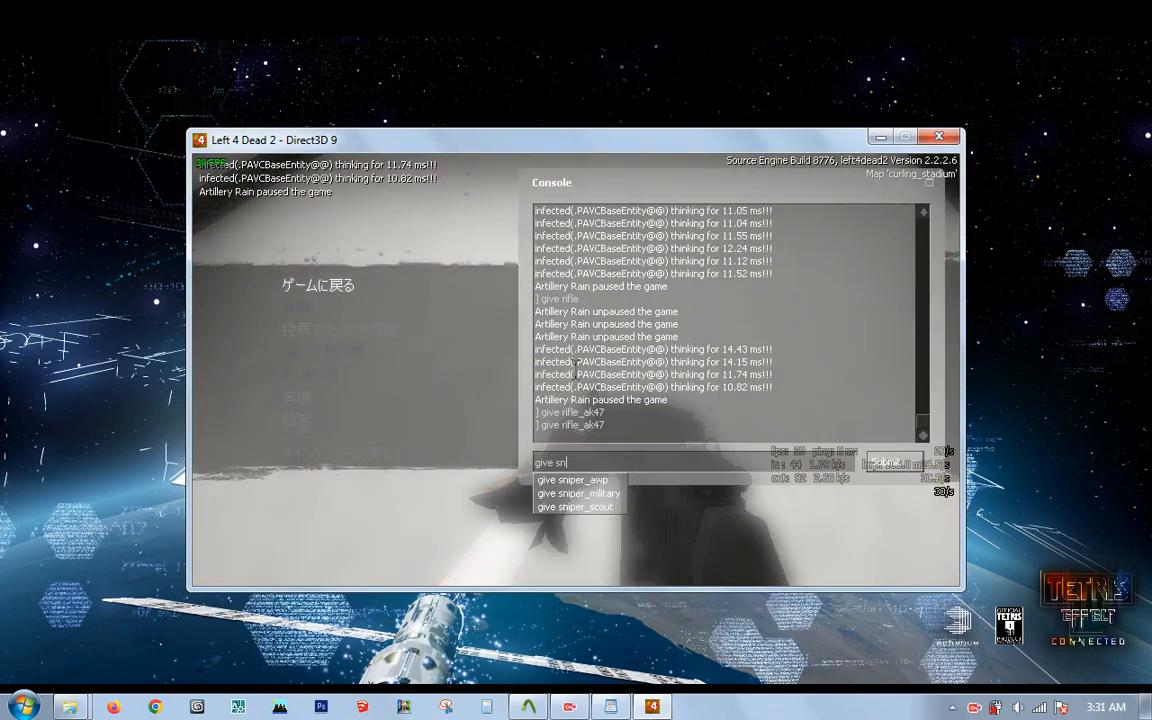
Step: Spawn a sniper_military through the console's give command, then swap it for the AK47 replacement on the ground and test-fire that
key("Return")
key("Escape")
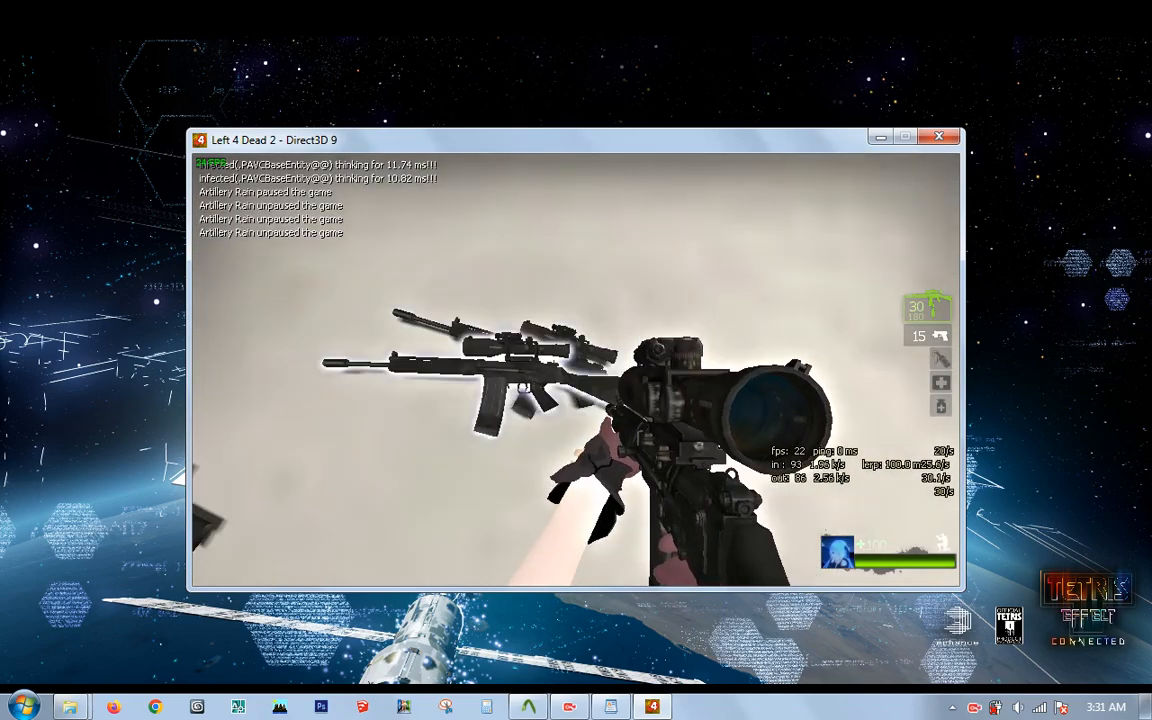
key("e")
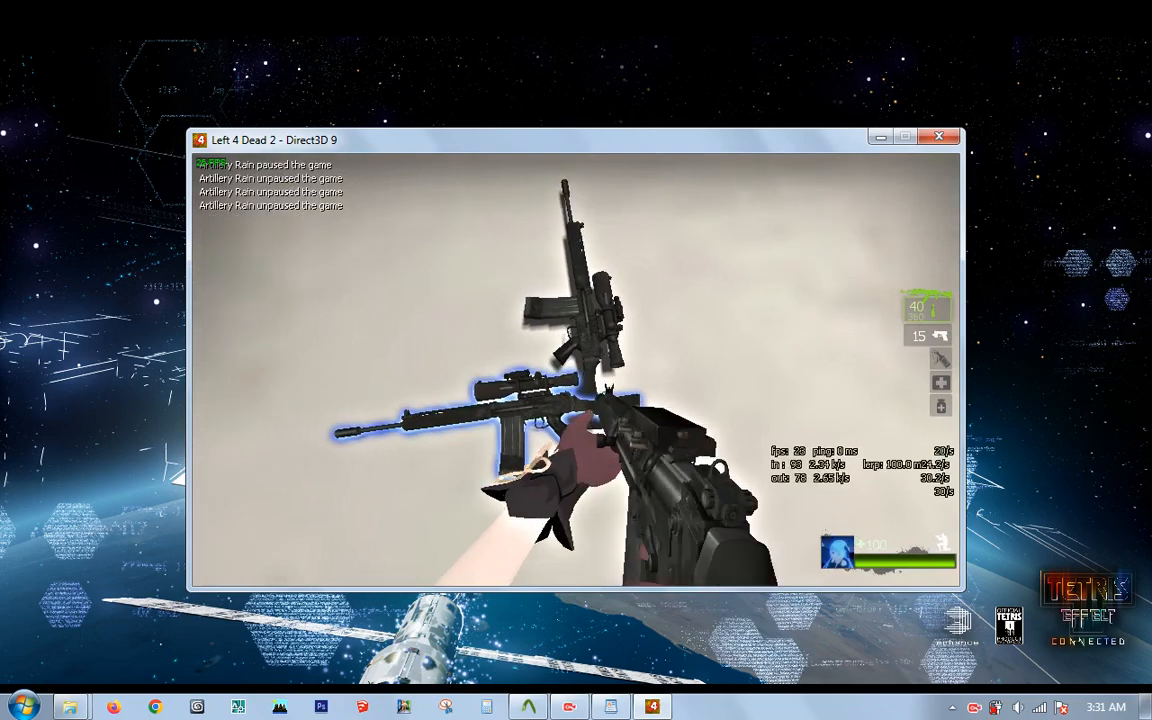
left_click(576, 370)
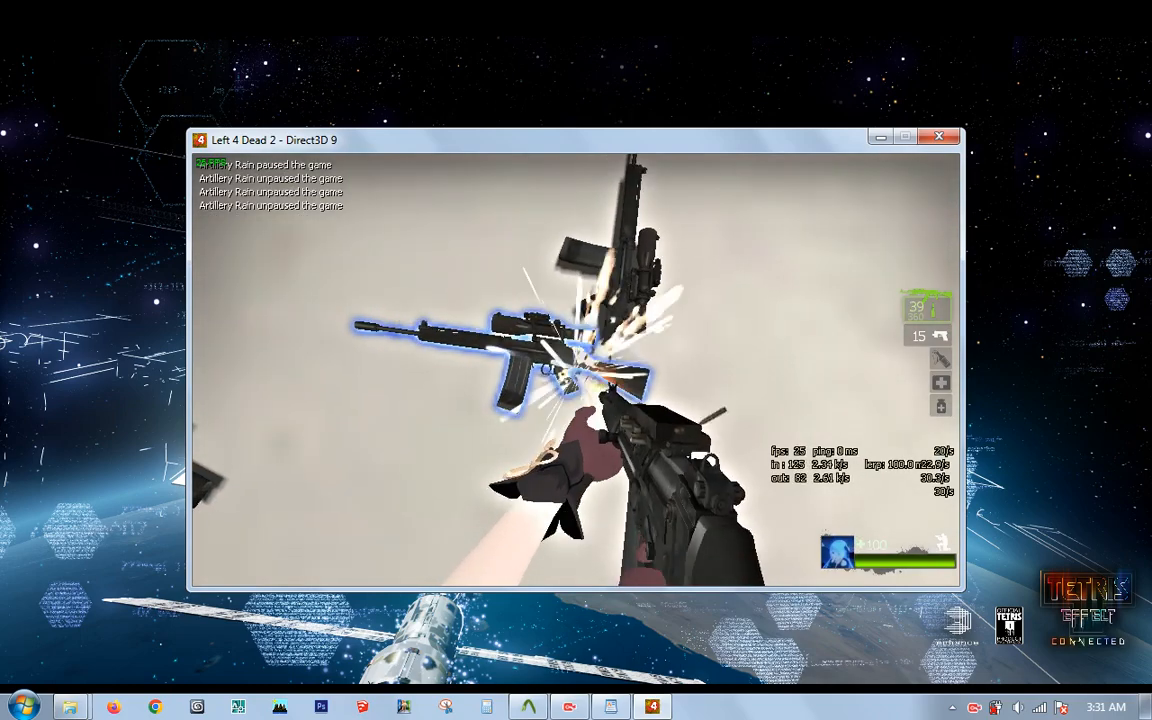
Step: Swap between the scoped sniper and AK47 replacements, emptying and reloading each to compare their firing and reload animations
key("e")
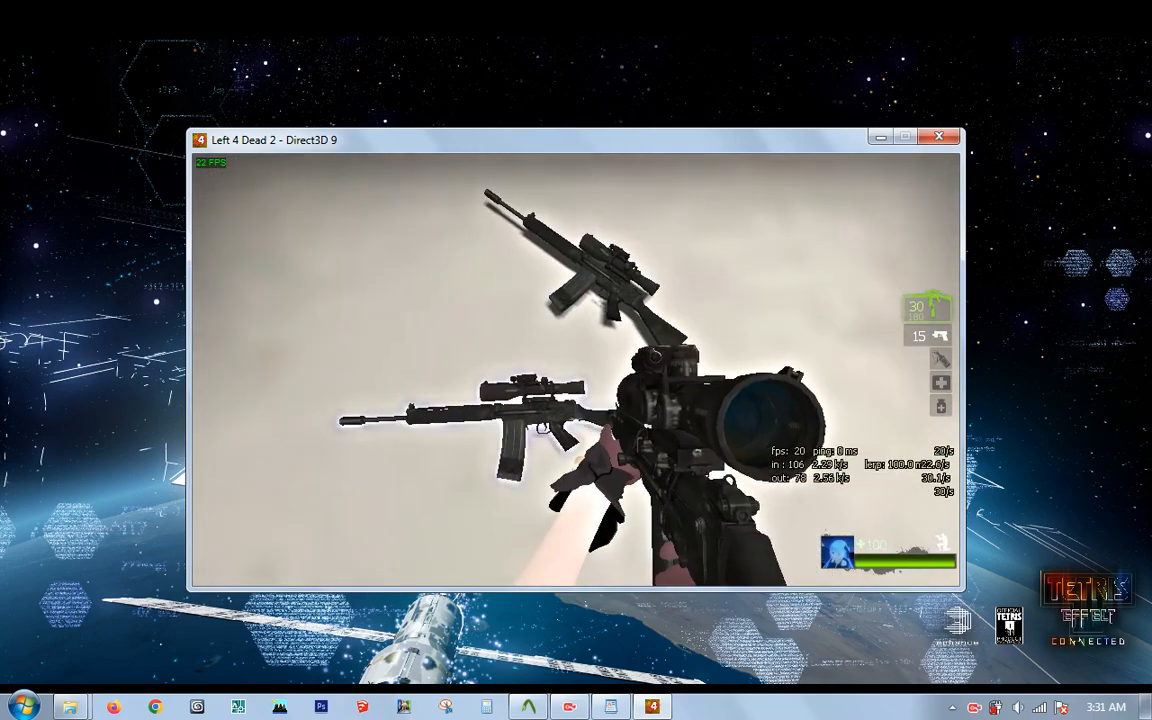
left_click(576, 370)
key("r")
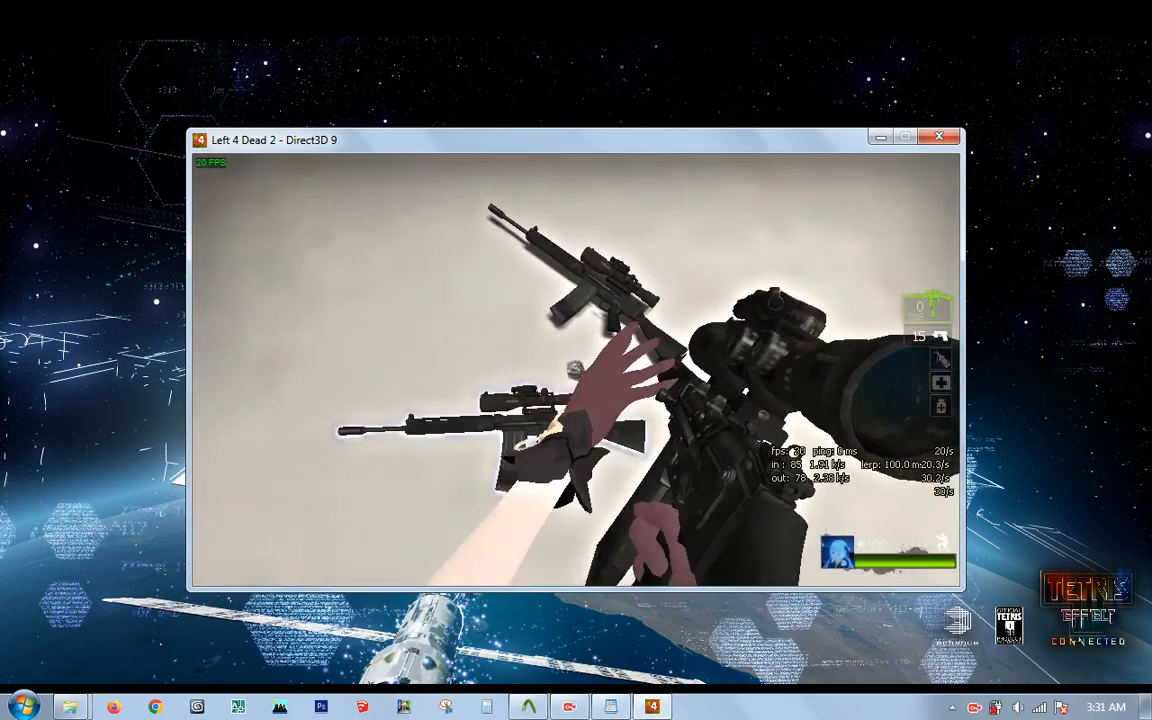
key("e")
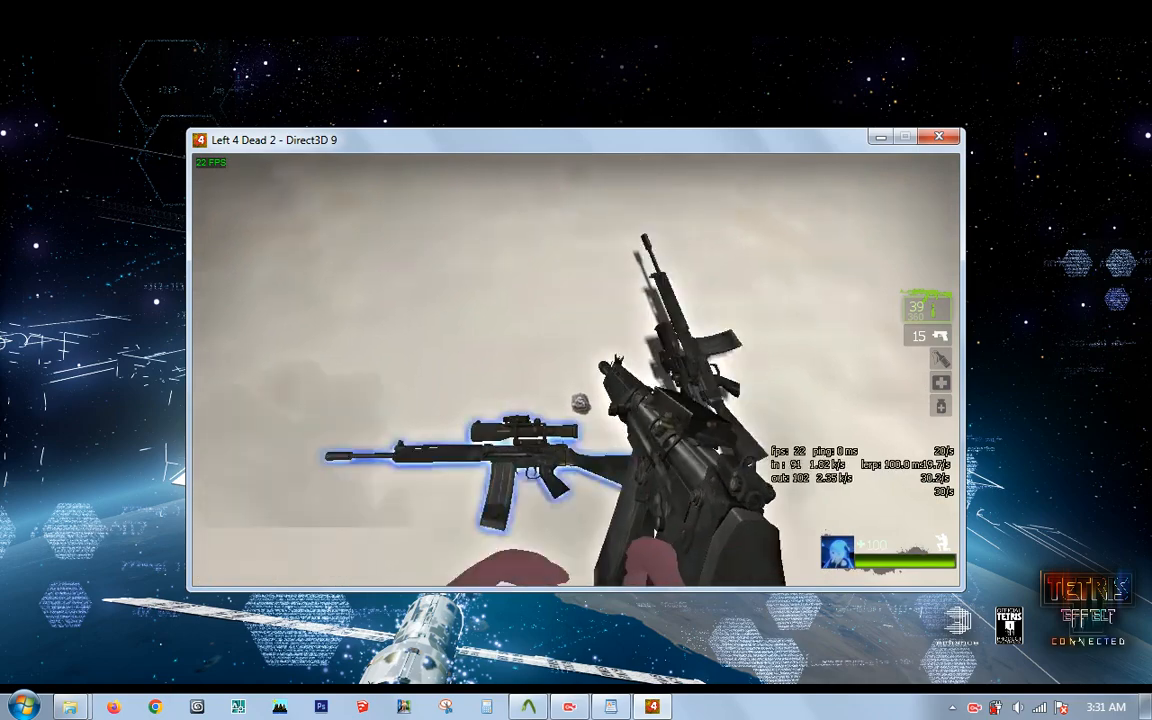
key("r")
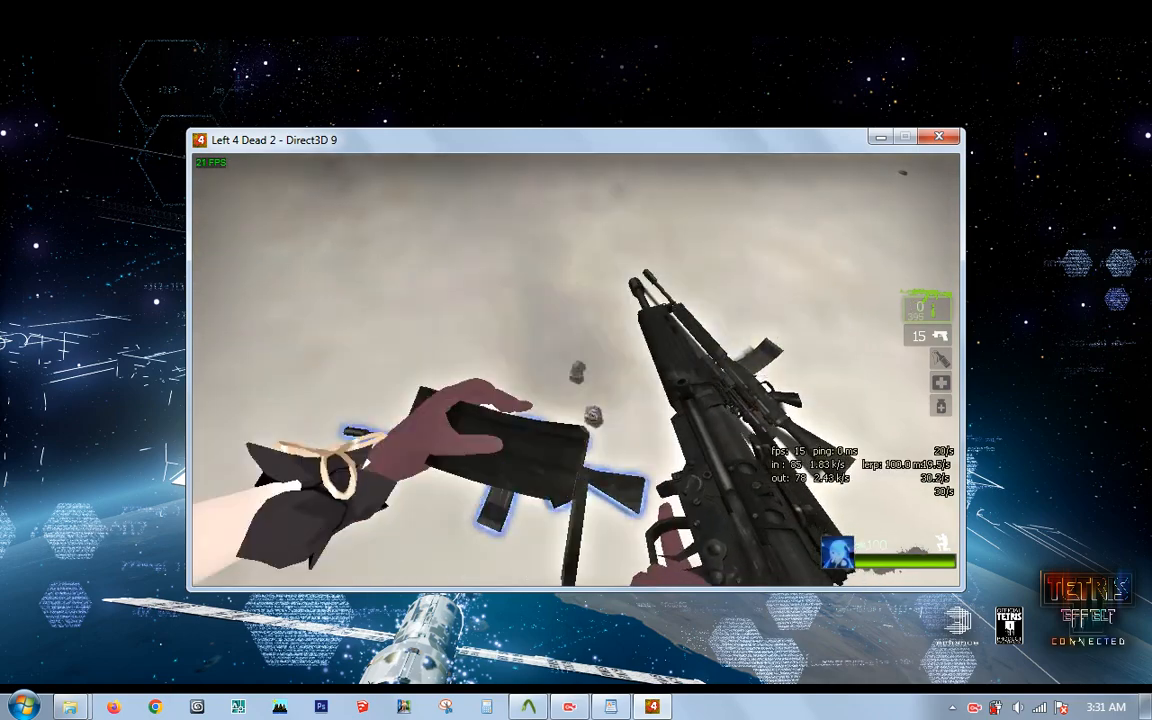